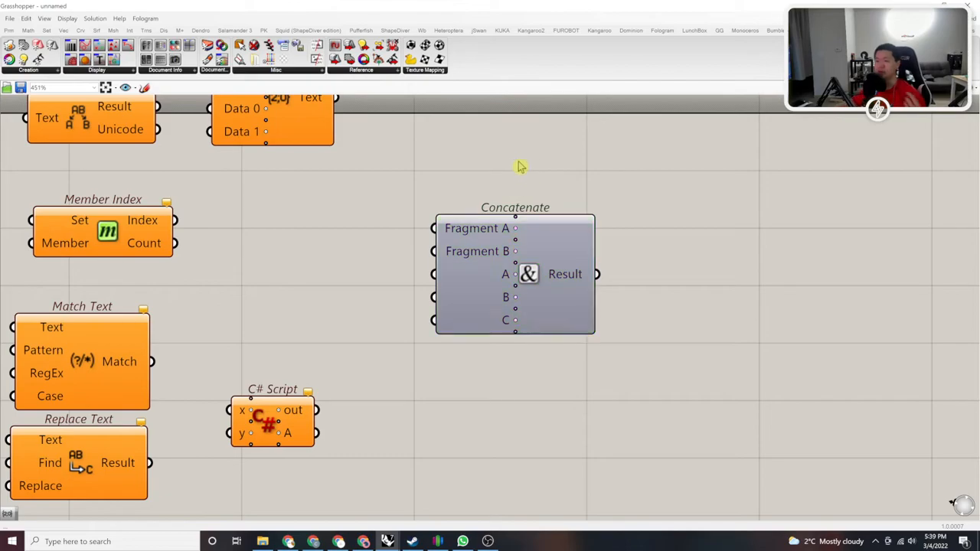
Step: Browse the component categories to the Set category's Text components
click(10, 31)
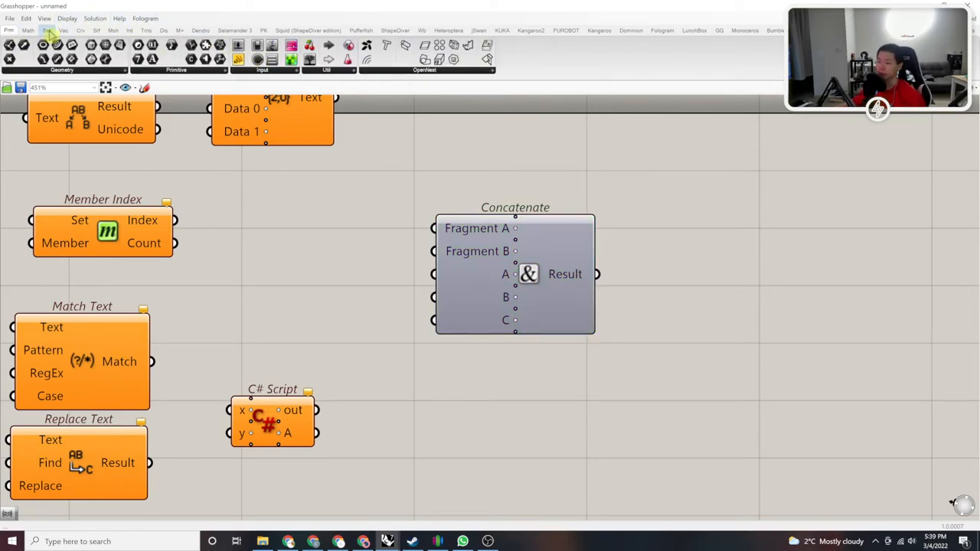
click(28, 31)
click(46, 30)
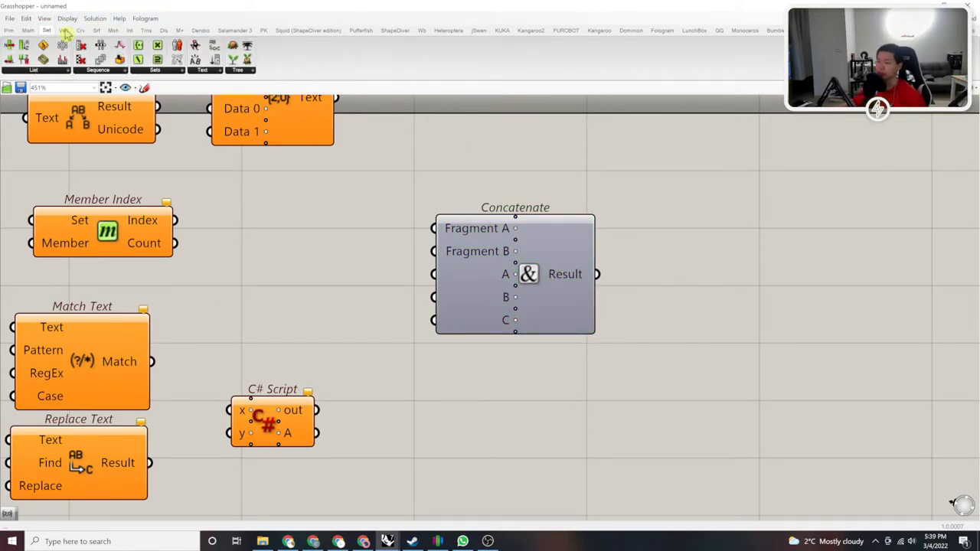
click(205, 69)
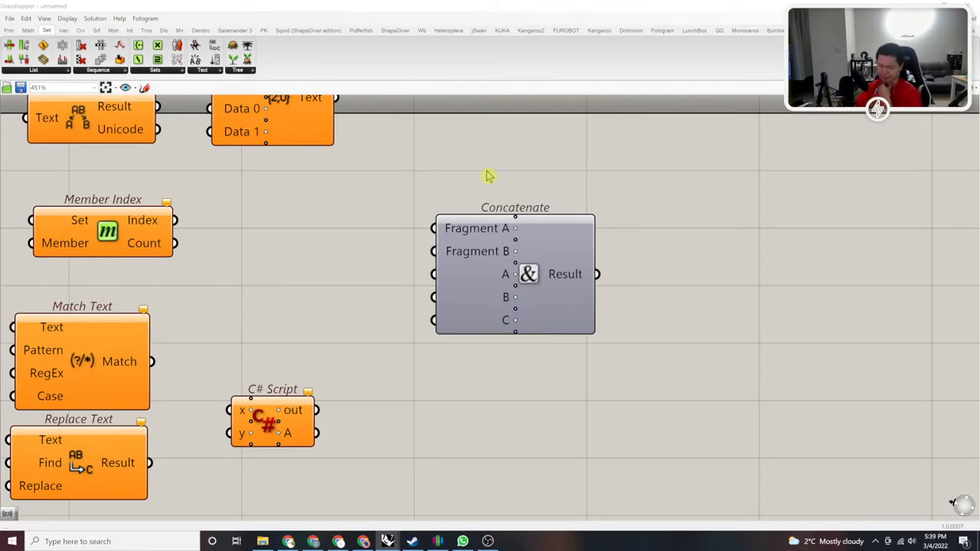
Step: Move the group of orange, unconnected components well away from the Concatenate component
scroll(462, 144, down, 3)
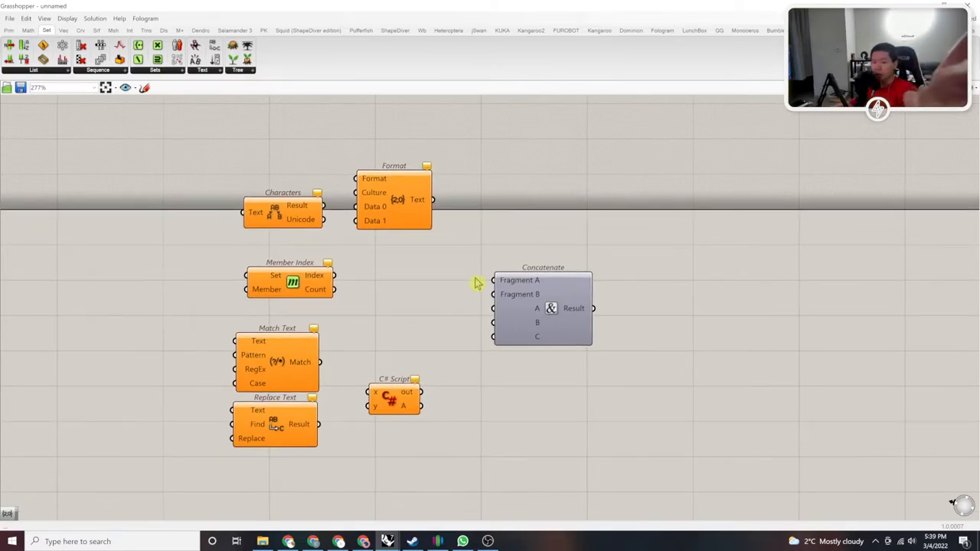
scroll(385, 235, down, 3)
drag(545, 376, 395, 107)
right_drag(575, 214, 651, 232)
drag(606, 209, 216, 242)
Step: Reposition the Concatenate component on its own in the open canvas area
click(617, 254)
scroll(638, 251, up, 2)
drag(718, 274, 486, 290)
scroll(487, 287, up, 5)
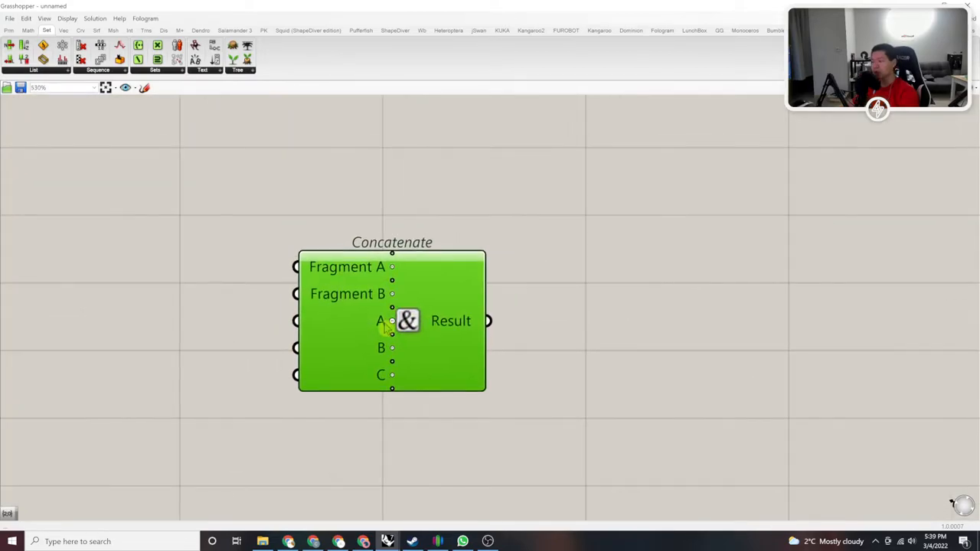
scroll(570, 322, down, 3)
scroll(696, 291, up, 1)
right_drag(696, 291, 611, 325)
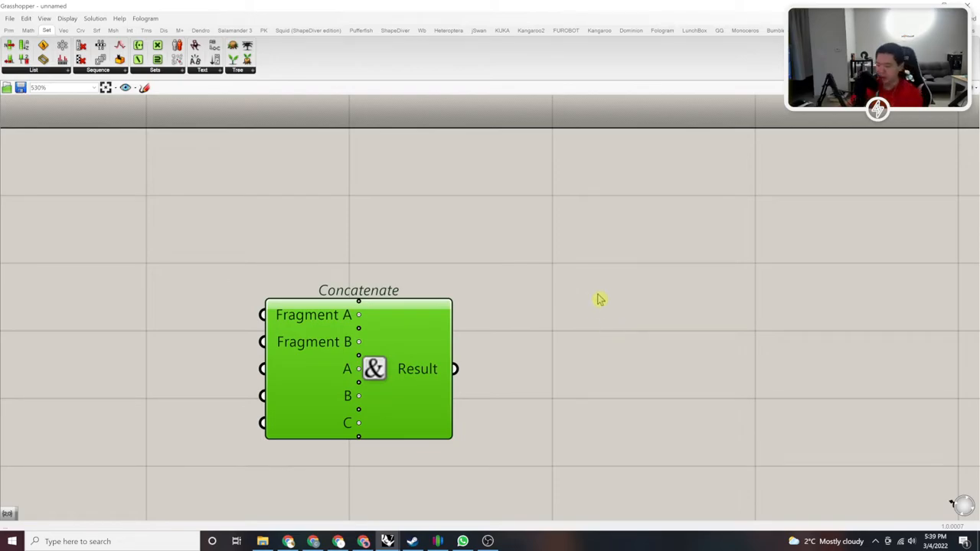
Step: Add an empty Panel near the Concatenate component's Result output
double_click(599, 297)
text(//)
key(Return)
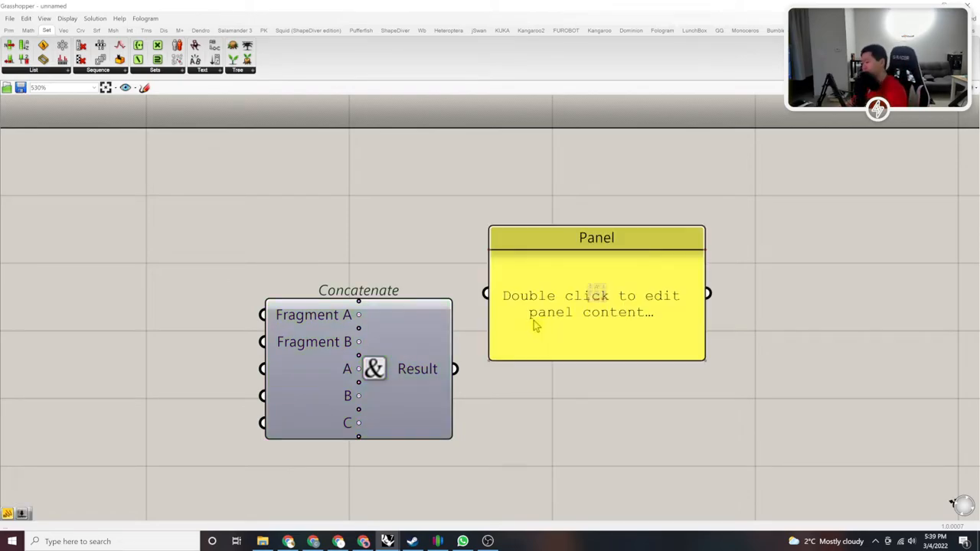
Step: Connect Concatenate's Result output to the panel and place the panel level beside the component
scroll(518, 317, up, 3)
scroll(472, 330, down, 2)
scroll(497, 407, up, 2)
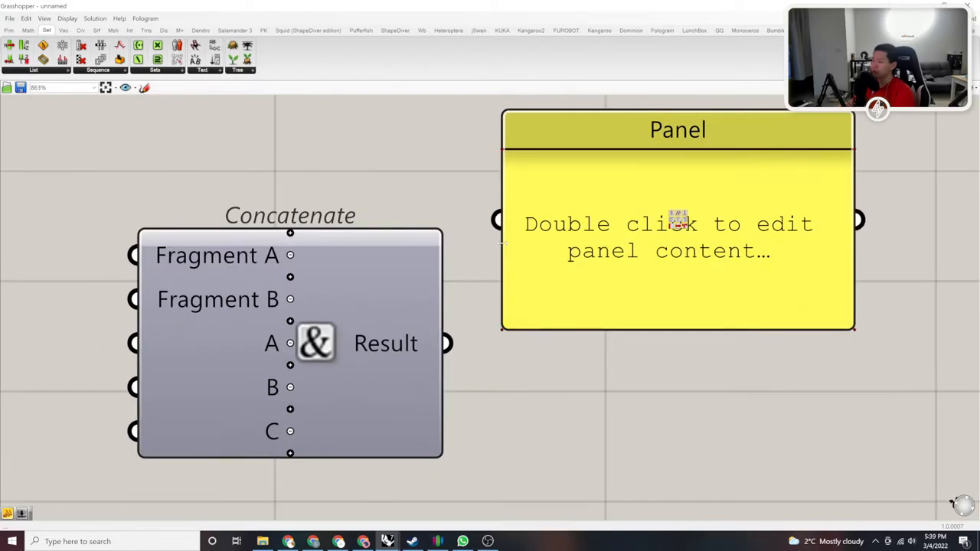
drag(487, 245, 451, 343)
scroll(691, 364, down, 3)
right_drag(688, 360, 502, 300)
drag(526, 277, 548, 349)
click(411, 376)
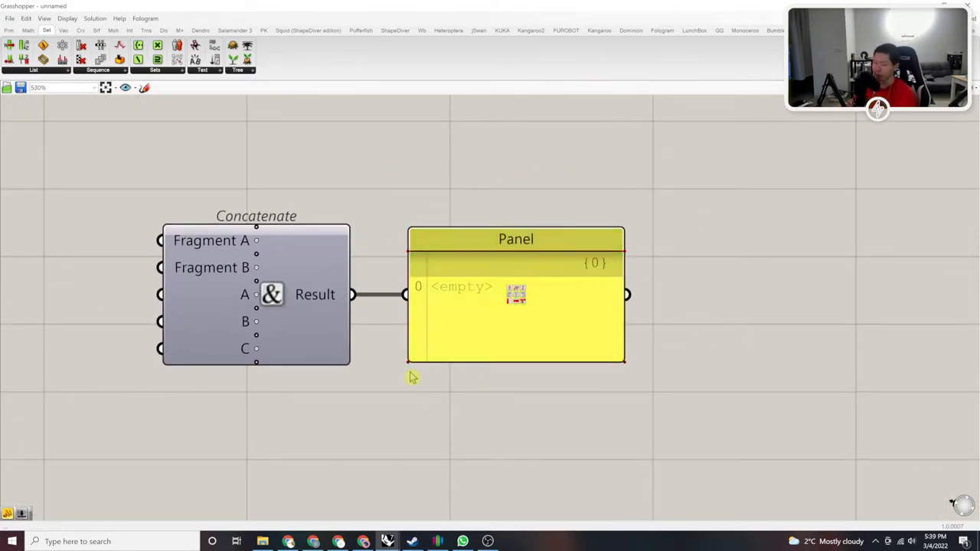
Step: Add a panel containing Hello on the input side of the Concatenate component
scroll(439, 252, down, 3)
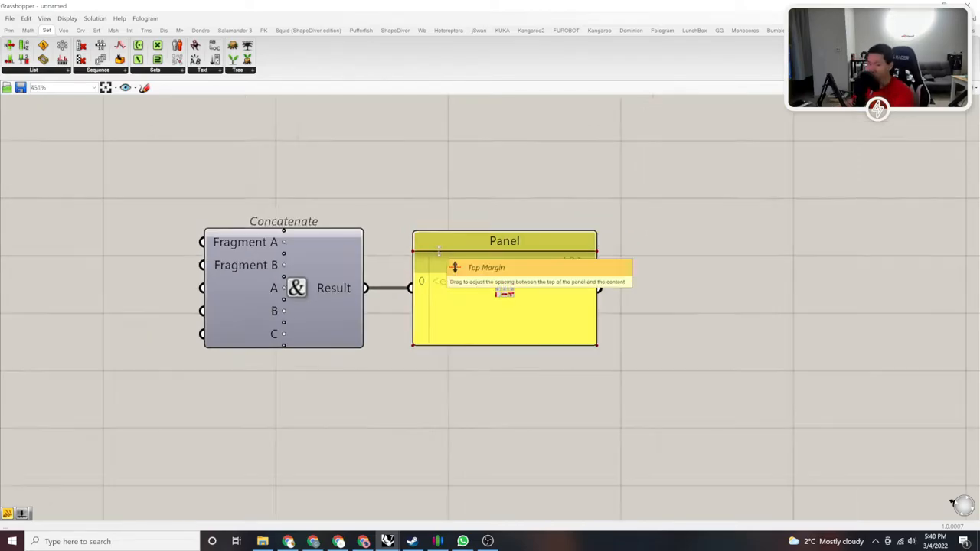
scroll(435, 268, up, 2)
scroll(431, 287, down, 2)
right_drag(431, 287, 549, 279)
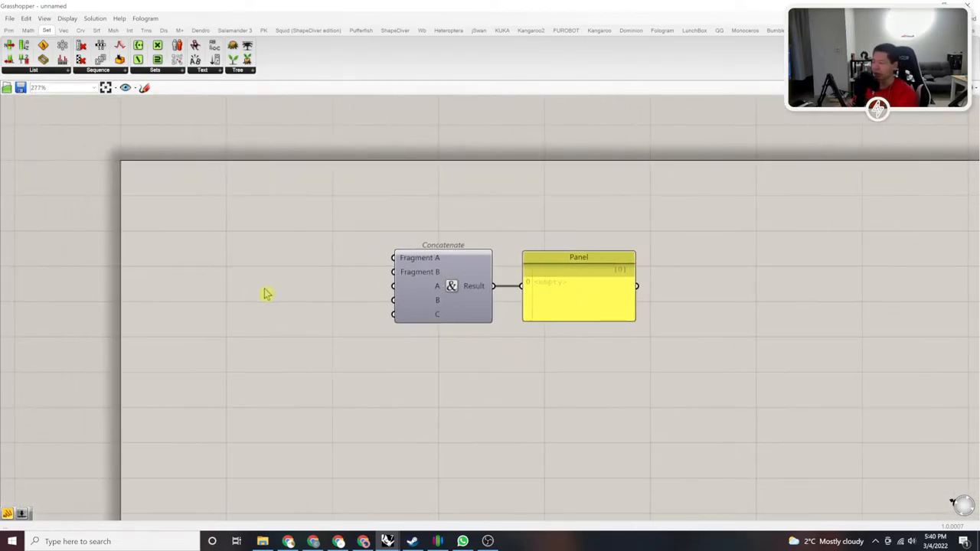
right_drag(608, 318, 797, 353)
scroll(797, 352, up, 1)
double_click(376, 286)
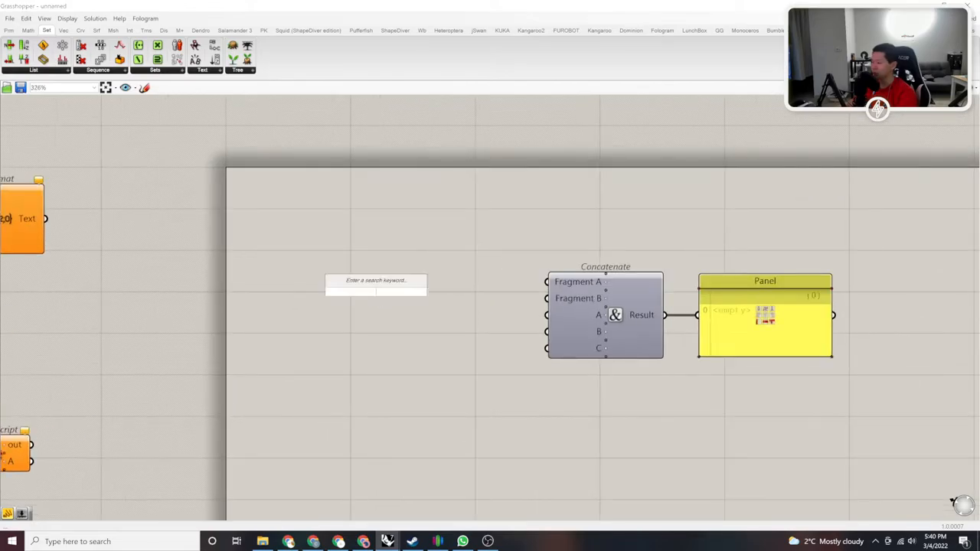
text(//)
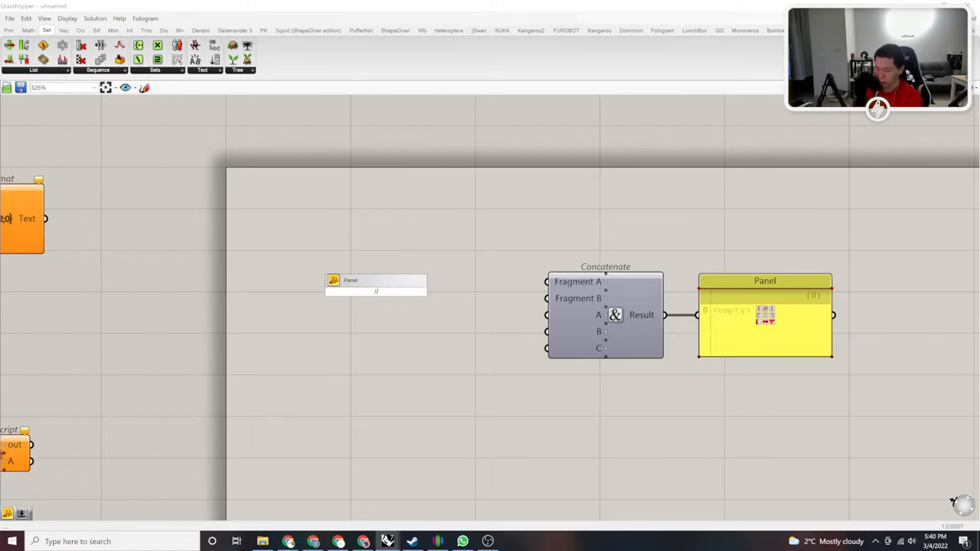
text(Hello)
key(Return)
Step: Connect the Hello panel to Concatenate's Fragment A input
scroll(475, 287, up, 3)
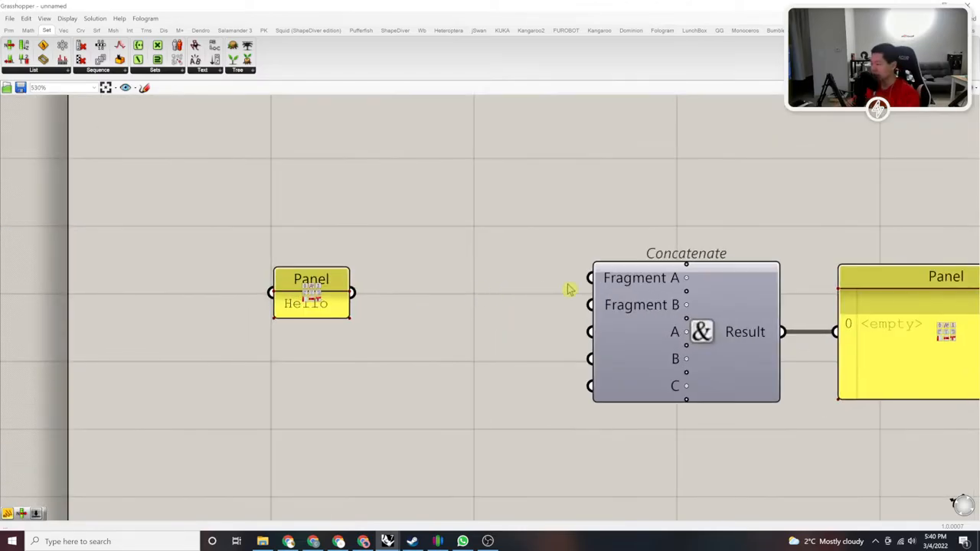
drag(591, 278, 353, 292)
right_drag(540, 250, 391, 223)
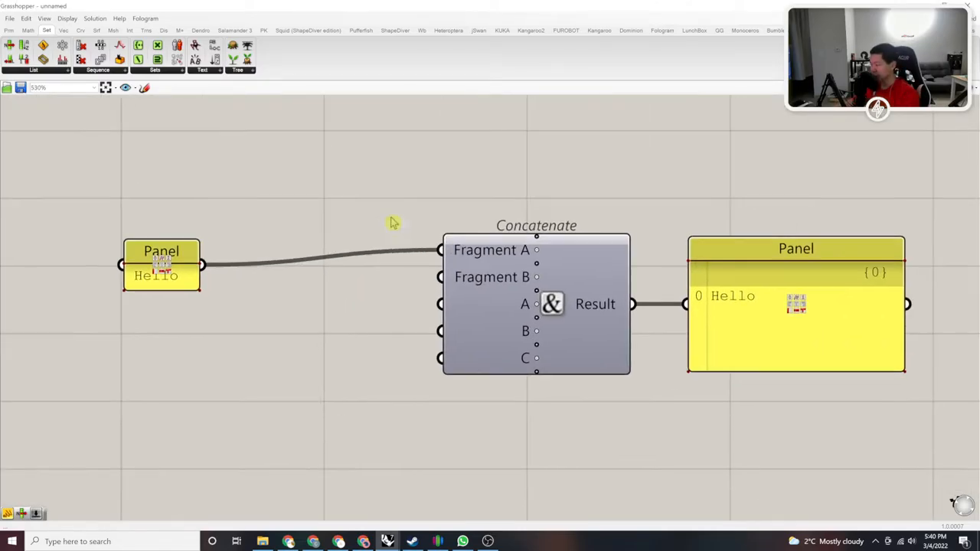
Step: Add a panel containing World and connect it to Concatenate's Fragment B input
double_click(291, 397)
text(//)
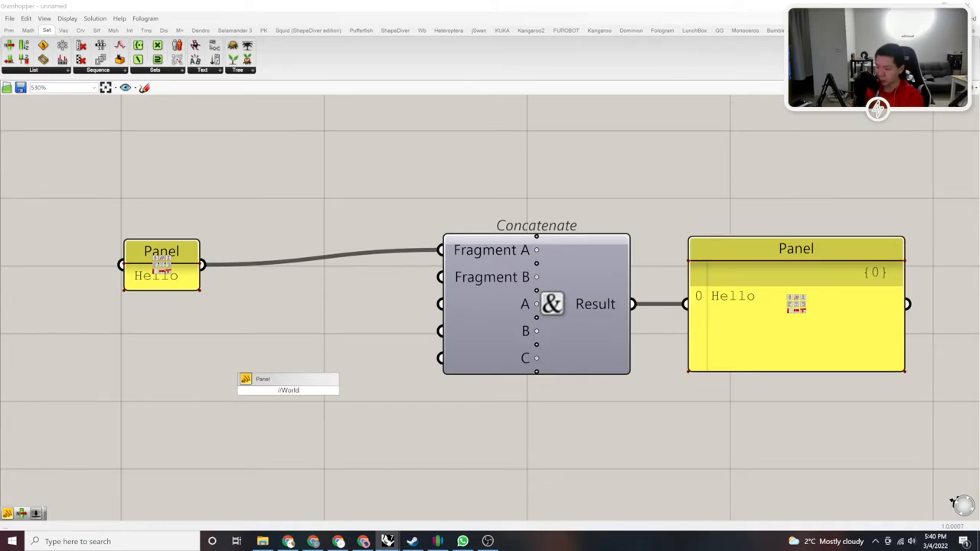
text(World)
key(Return)
drag(442, 277, 329, 389)
scroll(759, 290, up, 2)
right_drag(695, 300, 592, 288)
scroll(328, 322, down, 5)
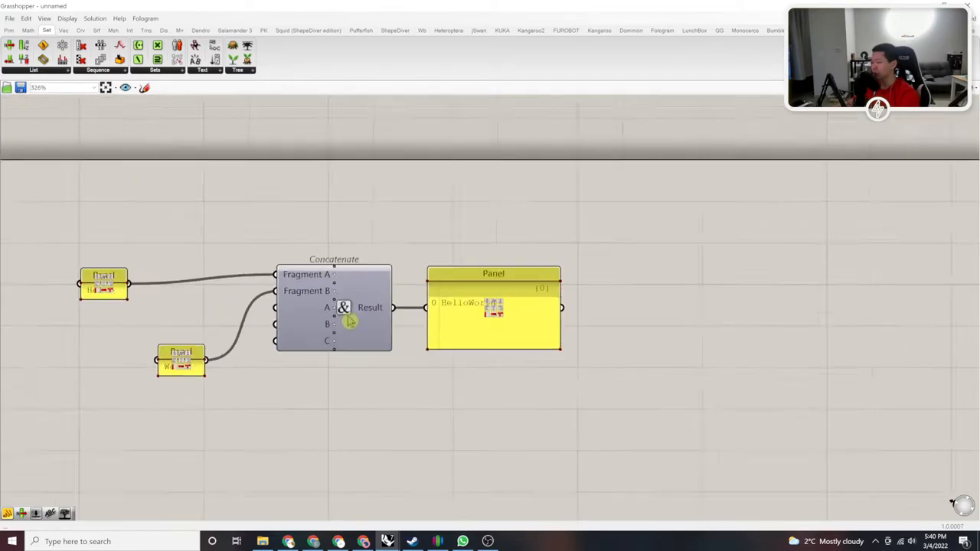
Step: Insert a leading space before World in the panel connected to Fragment B
scroll(180, 362, up, 3)
right_drag(180, 361, 392, 331)
scroll(394, 335, up, 3)
double_click(417, 349)
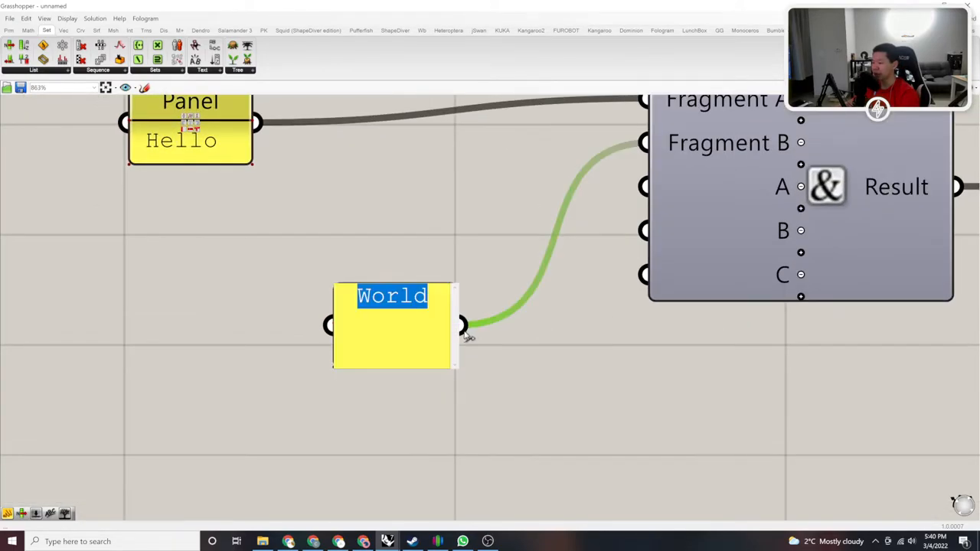
click(357, 297)
click(461, 234)
scroll(461, 232, down, 5)
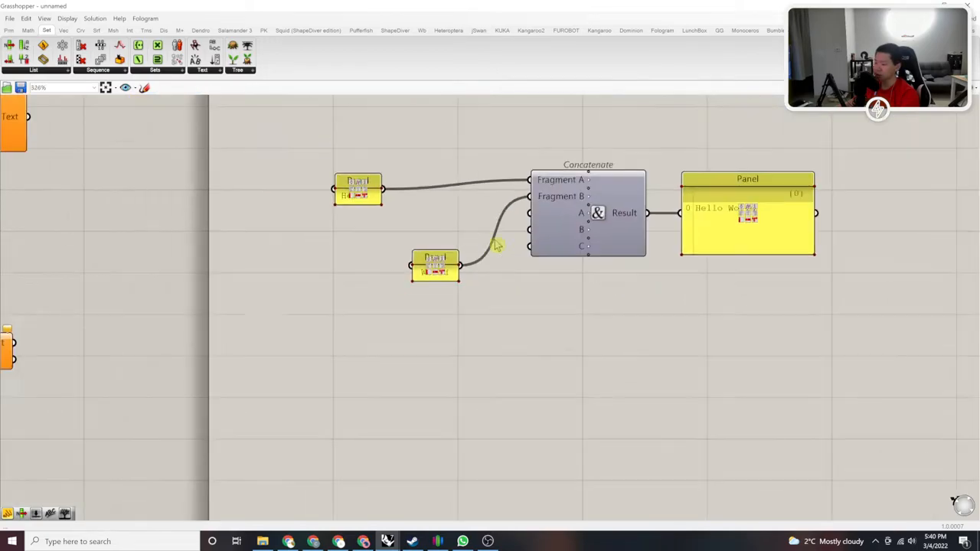
Step: Undo the latest changes to the World panel, including the added leading space
right_drag(778, 213, 644, 248)
scroll(644, 248, up, 2)
drag(183, 336, 82, 382)
double_click(145, 292)
click(121, 343)
key(ctrl+z)
right_drag(196, 380, 292, 362)
key(ctrl+z)
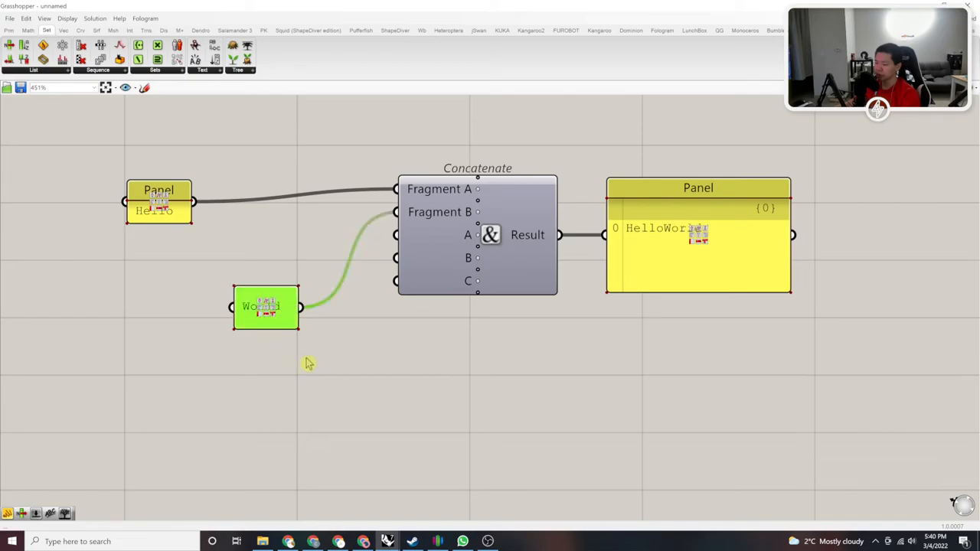
Step: Move the World panel further down to make room for another panel above it
click(380, 338)
scroll(262, 324, up, 3)
drag(309, 318, 146, 399)
Step: Add a panel containing only a single space and shrink it to about the size of the other text panels
double_click(321, 388)
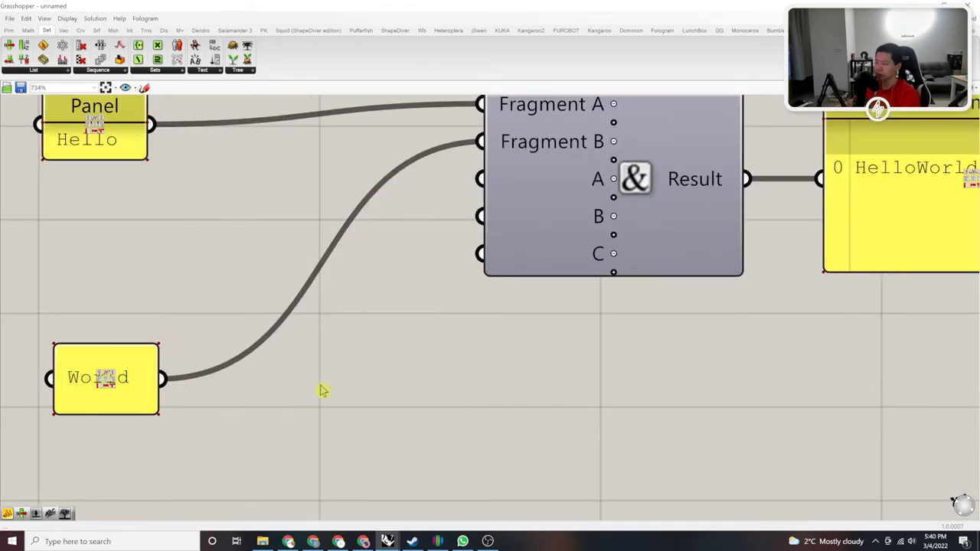
text(//)
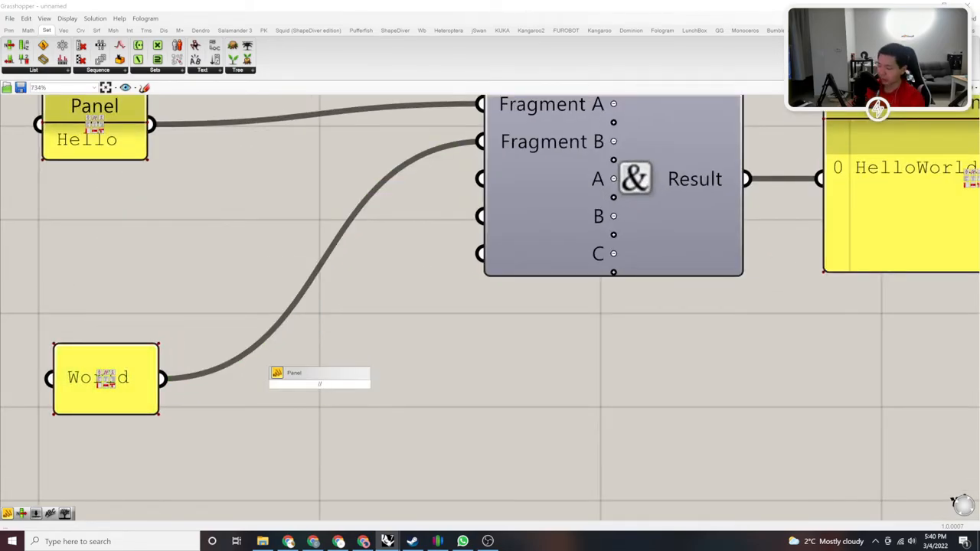
key(Return)
double_click(320, 383)
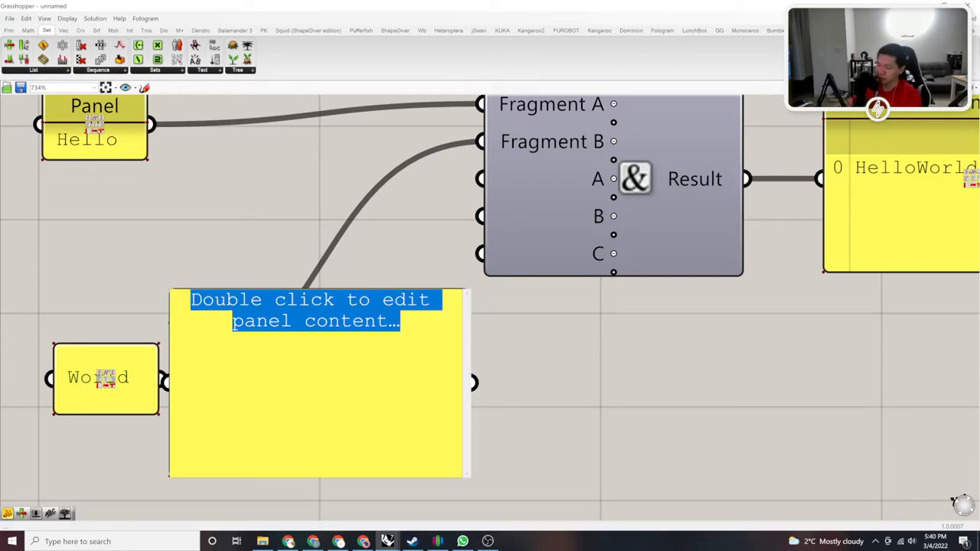
key(BackSpace)
click(549, 433)
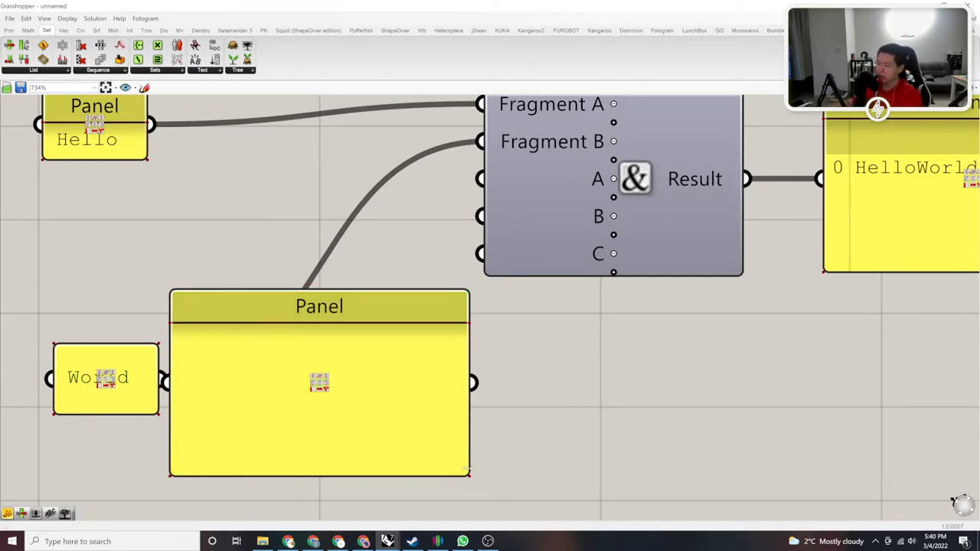
scroll(526, 456, down, 5)
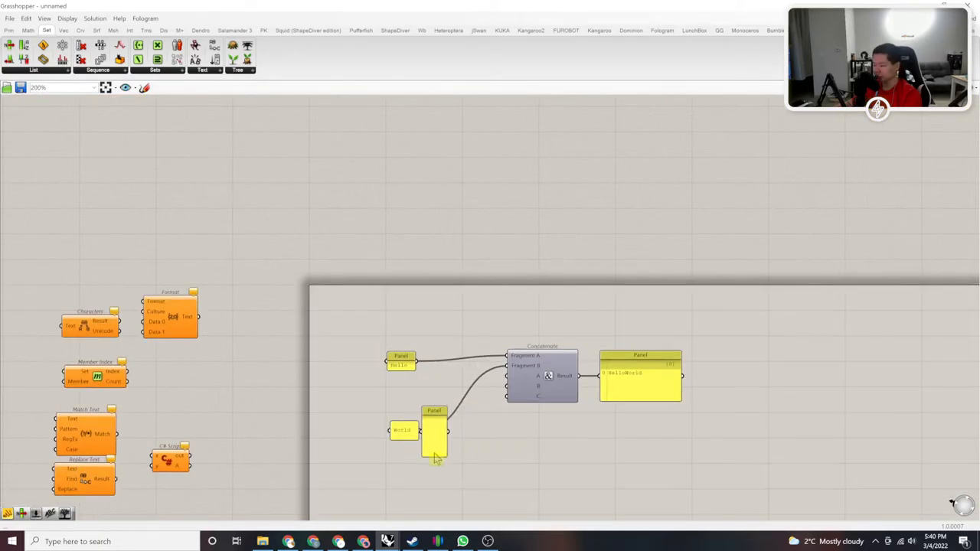
drag(435, 455, 427, 396)
Step: Connect the space panel to Concatenate's Fragment B input and the World panel to its input A
scroll(517, 382, up, 3)
drag(501, 355, 391, 410)
drag(499, 373, 359, 460)
scroll(541, 387, up, 5)
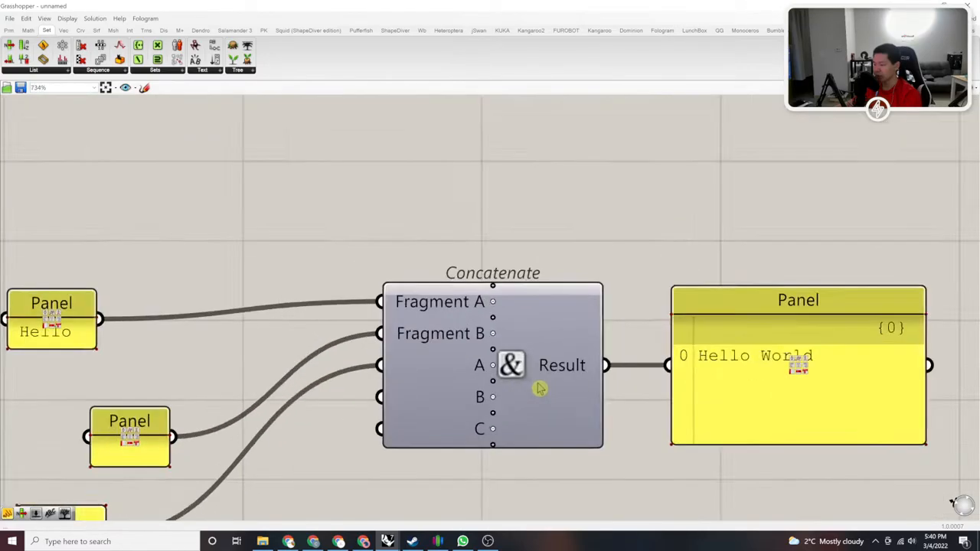
Step: Remove the unused inputs B and C from the Concatenate component
click(484, 401)
click(483, 429)
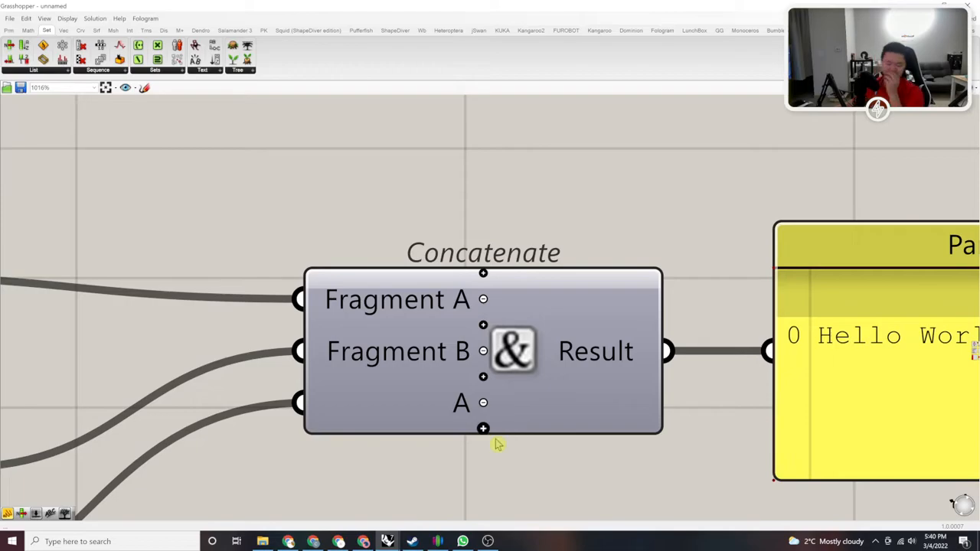
scroll(497, 442, down, 5)
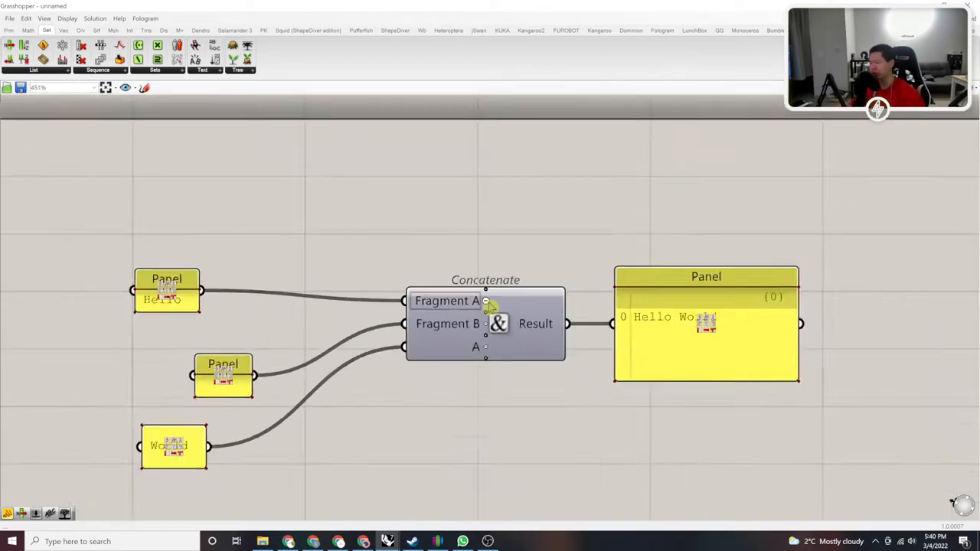
Step: Align the Hello, space and World panels in one column by their centres
scroll(421, 297, up, 2)
scroll(422, 298, down, 3)
drag(469, 416, 307, 237)
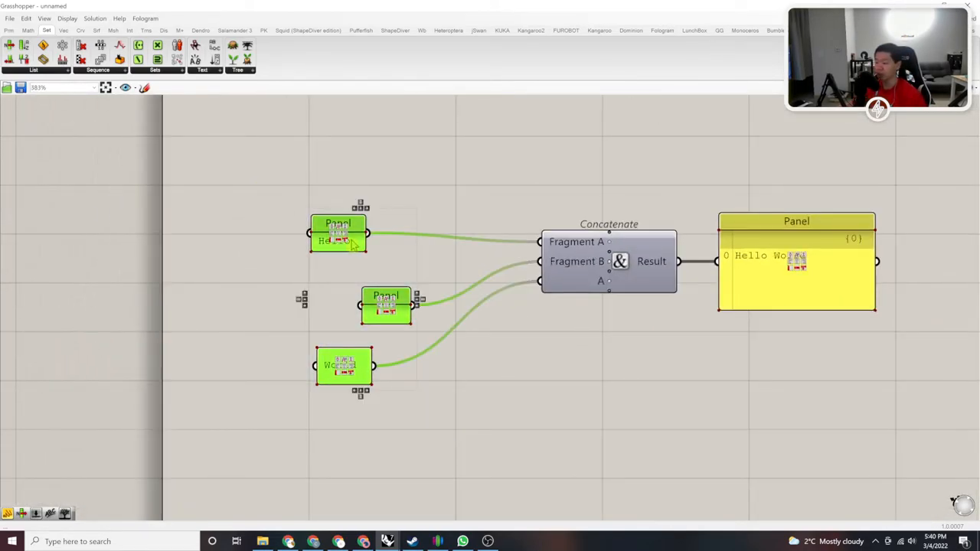
click(481, 186)
Step: Add four inputs, B to E, at the end of the Concatenate component's input list
scroll(422, 260, up, 4)
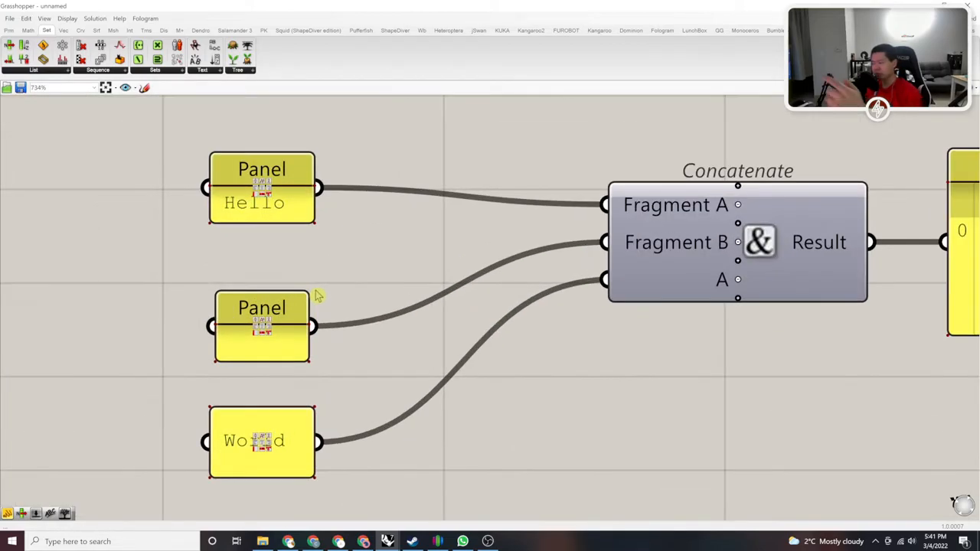
right_drag(500, 271, 437, 274)
right_drag(604, 280, 577, 278)
scroll(577, 278, up, 1)
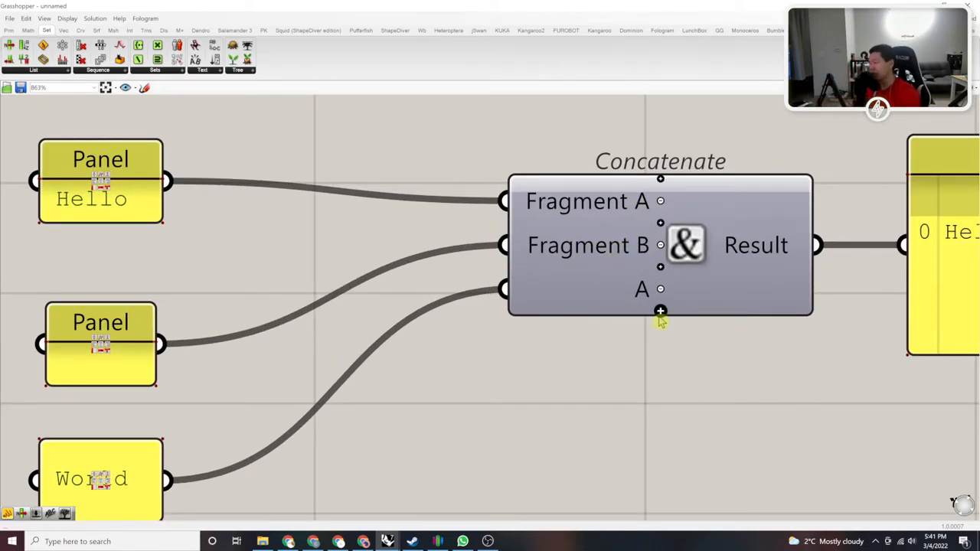
scroll(655, 337, down, 5)
scroll(651, 337, up, 10)
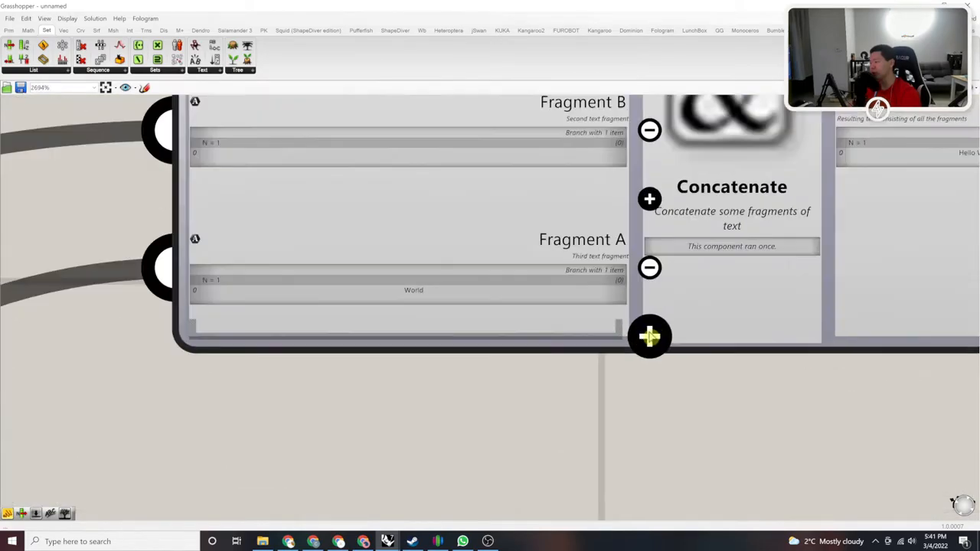
click(649, 336)
scroll(650, 336, down, 4)
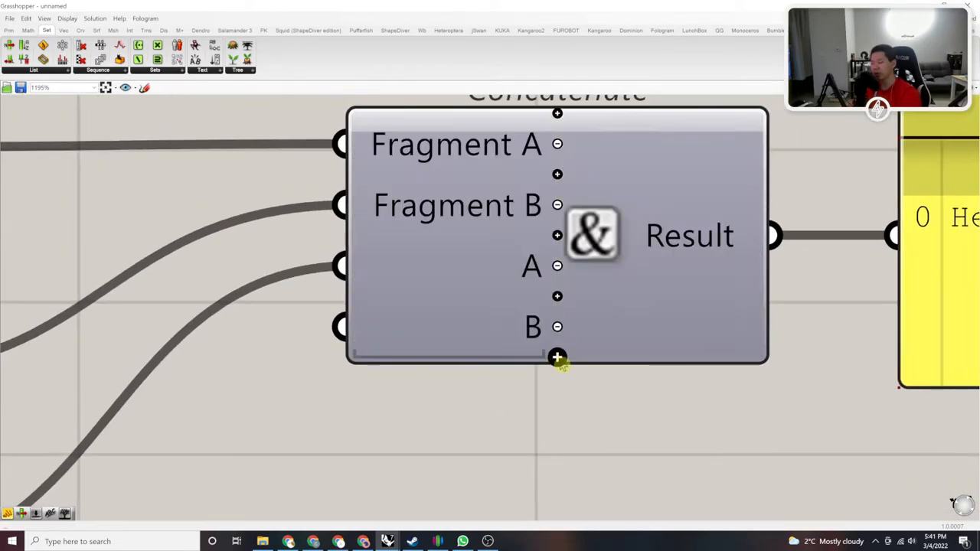
click(558, 358)
click(559, 389)
click(560, 418)
Step: Examine the Concatenate component's inputs up close and review the whole text-joining setup
scroll(574, 321, up, 3)
scroll(490, 268, up, 4)
scroll(530, 300, down, 4)
right_drag(595, 301, 595, 378)
scroll(558, 258, up, 4)
scroll(544, 257, down, 7)
scroll(541, 260, down, 8)
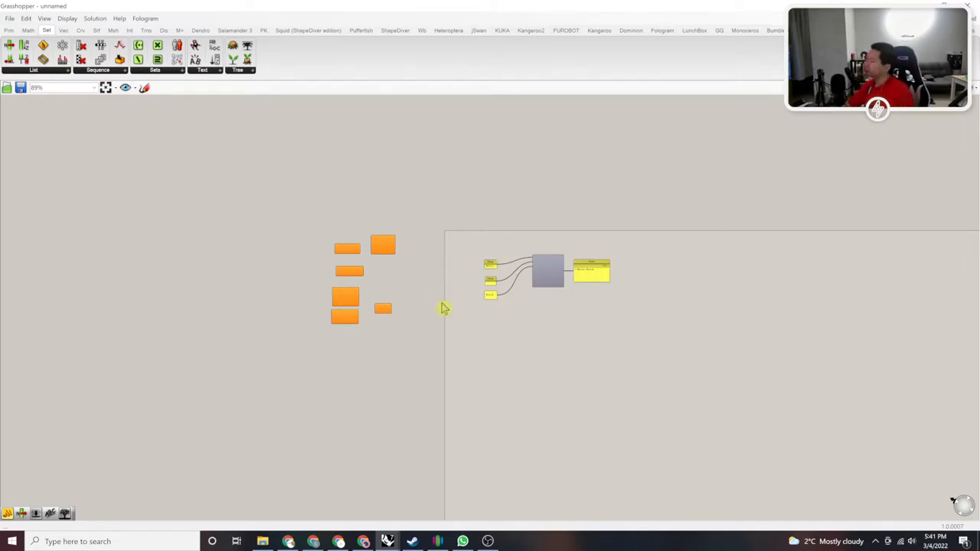
scroll(557, 323, up, 5)
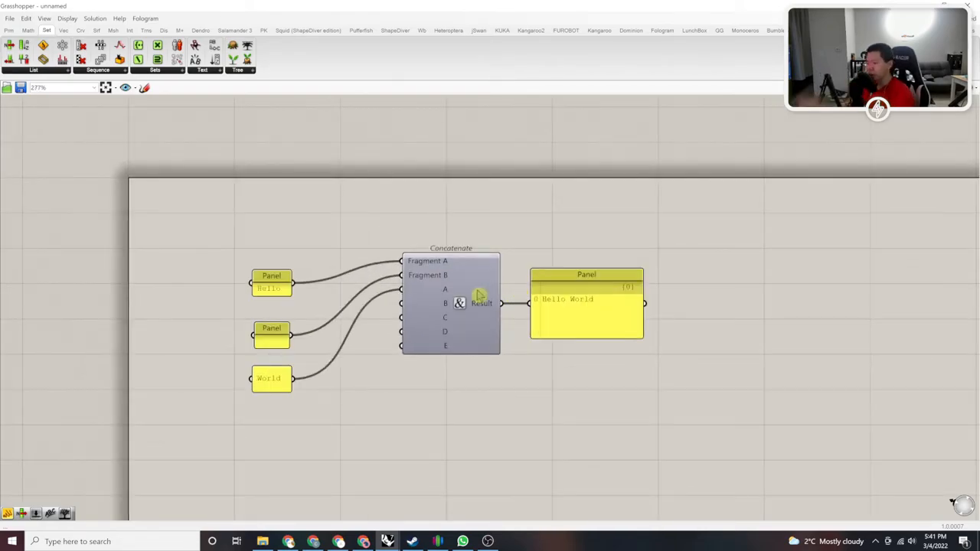
Step: Remove the unused inputs B, C, D and E from the Concatenate component, keeping Fragment A, Fragment B and A
right_drag(481, 312, 573, 317)
right_drag(399, 327, 366, 344)
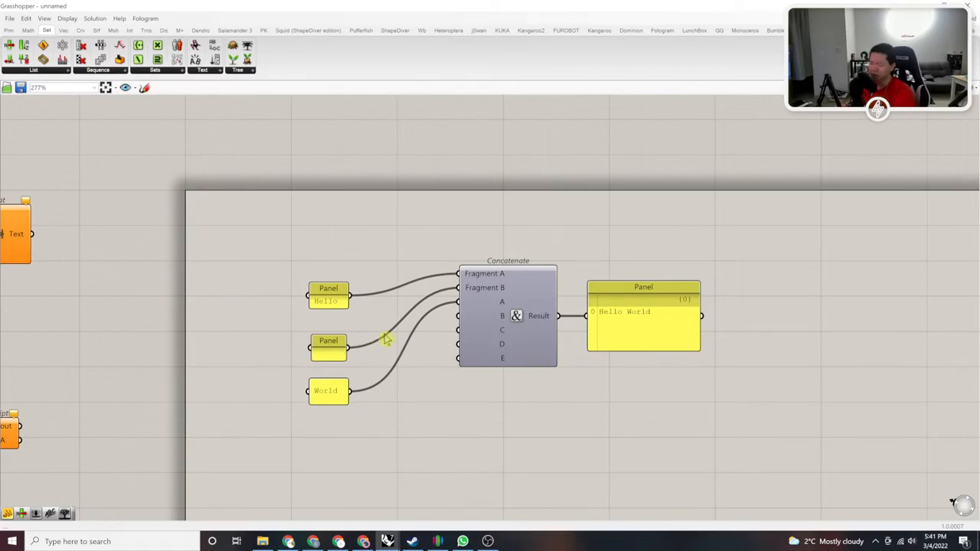
scroll(472, 342, up, 3)
click(531, 299)
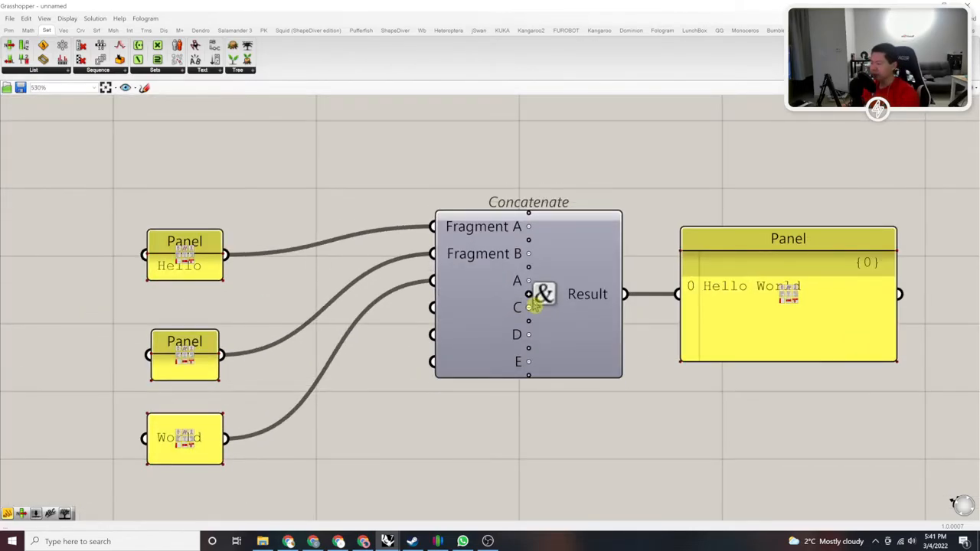
click(532, 307)
click(532, 321)
click(530, 328)
scroll(529, 339, down, 2)
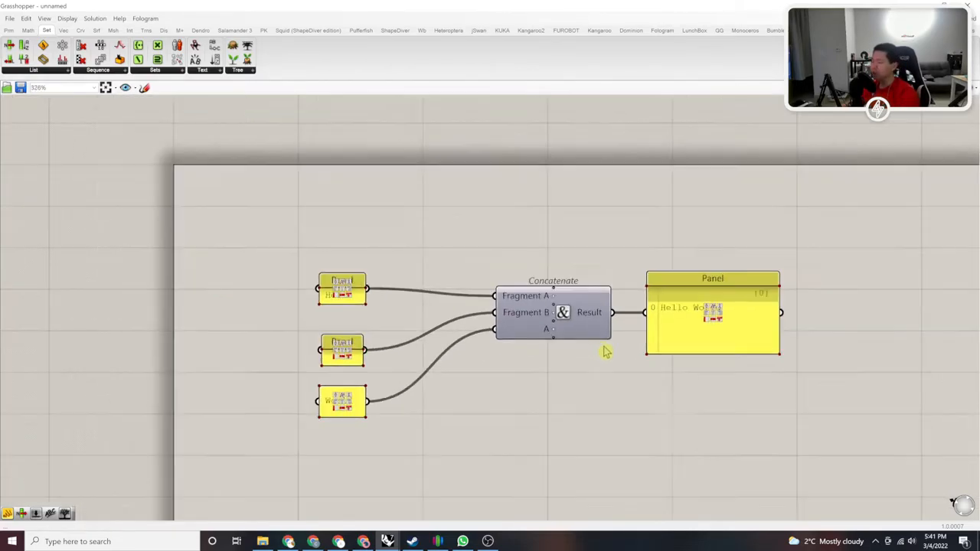
Step: Shrink the Grasshopper window to half the screen so it sits beside the Rhino Top viewport
right_drag(413, 329, 473, 357)
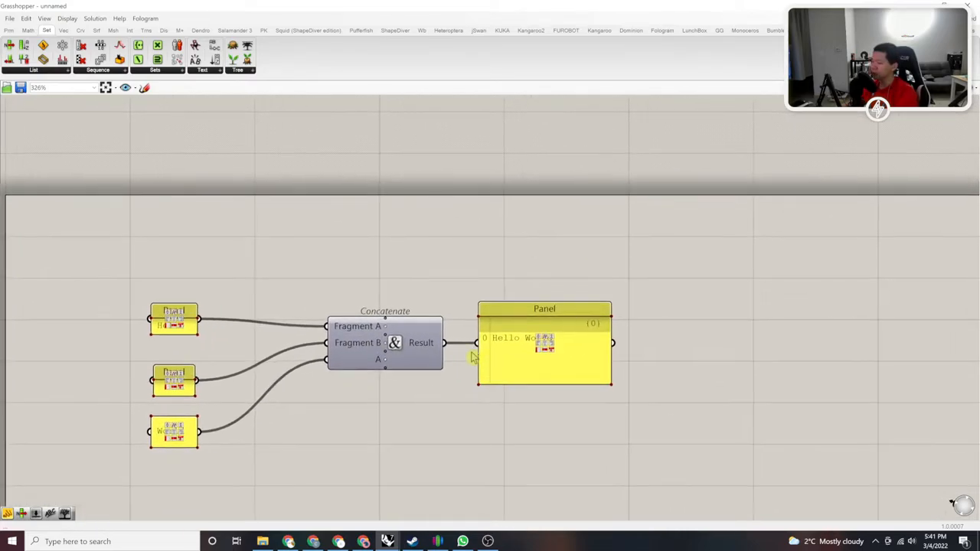
double_click(563, 6)
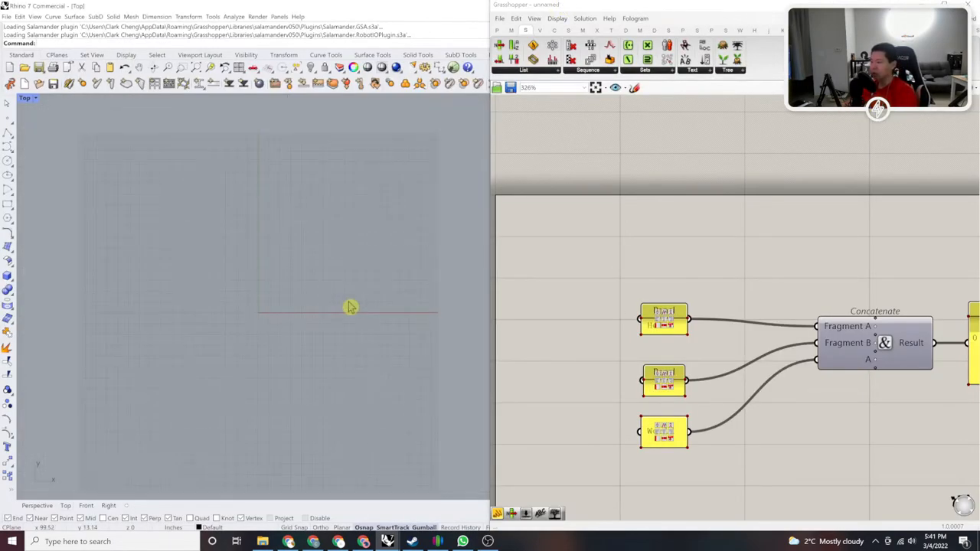
right_drag(760, 293, 589, 245)
right_drag(678, 277, 733, 277)
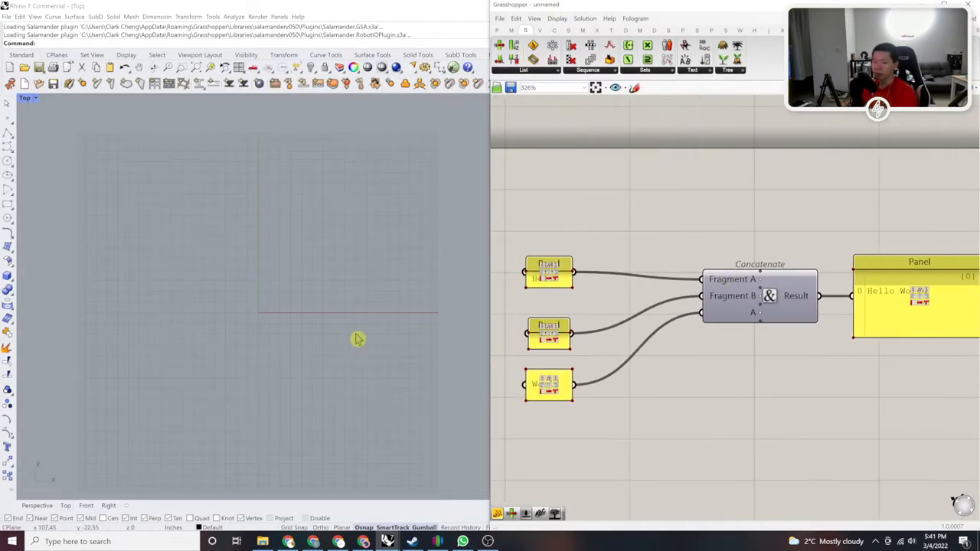
Step: Add a Rectangle component on the empty canvas below the text panels
scroll(674, 176, down, 6)
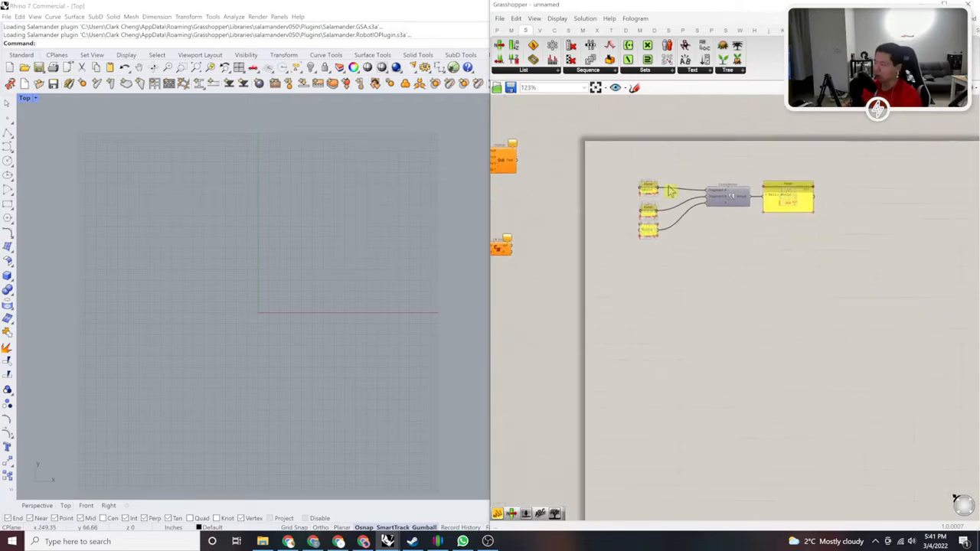
scroll(684, 280, up, 4)
double_click(695, 325)
text(rectangle)
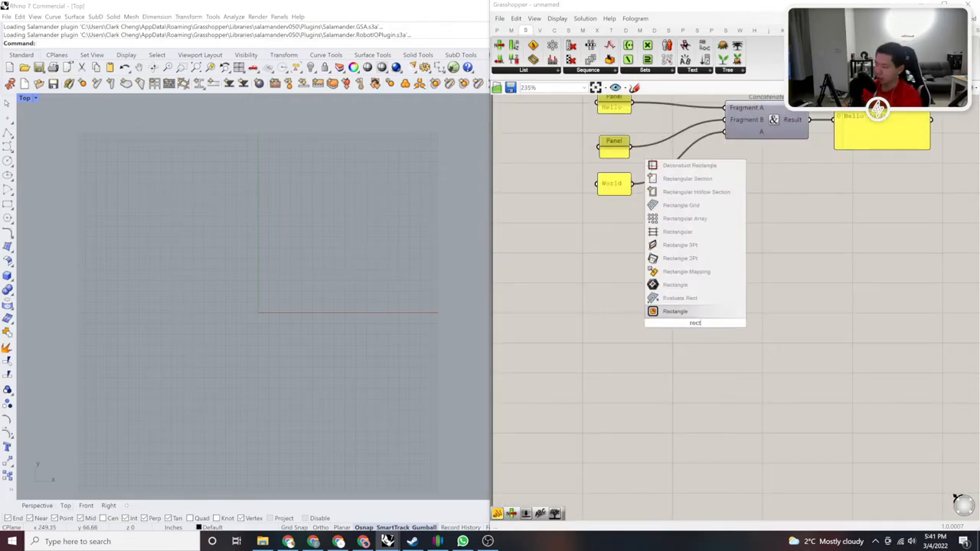
key(Return)
scroll(693, 326, up, 3)
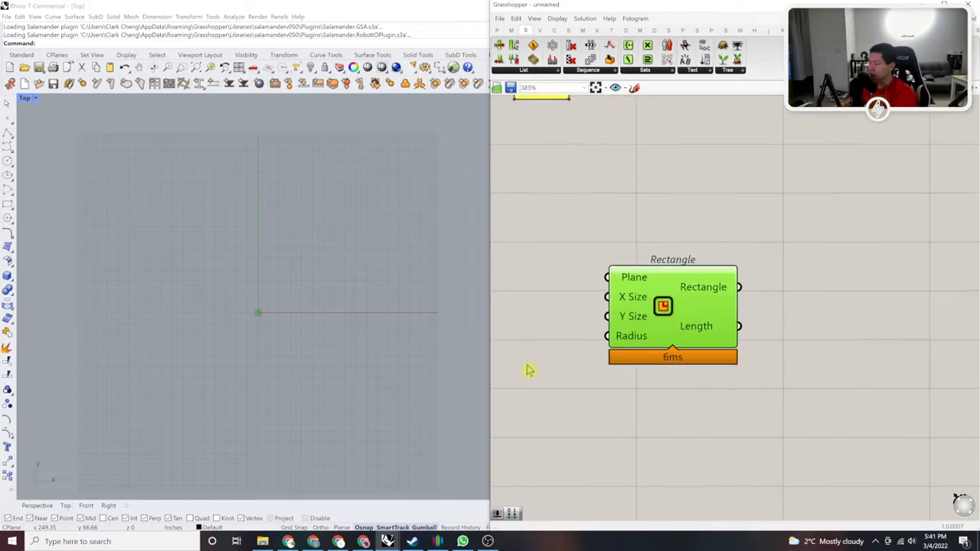
Step: Create a number slider with the value 12 and place it to the left of the Rectangle component
double_click(525, 360)
text(12)
key(Return)
scroll(464, 376, down, 3)
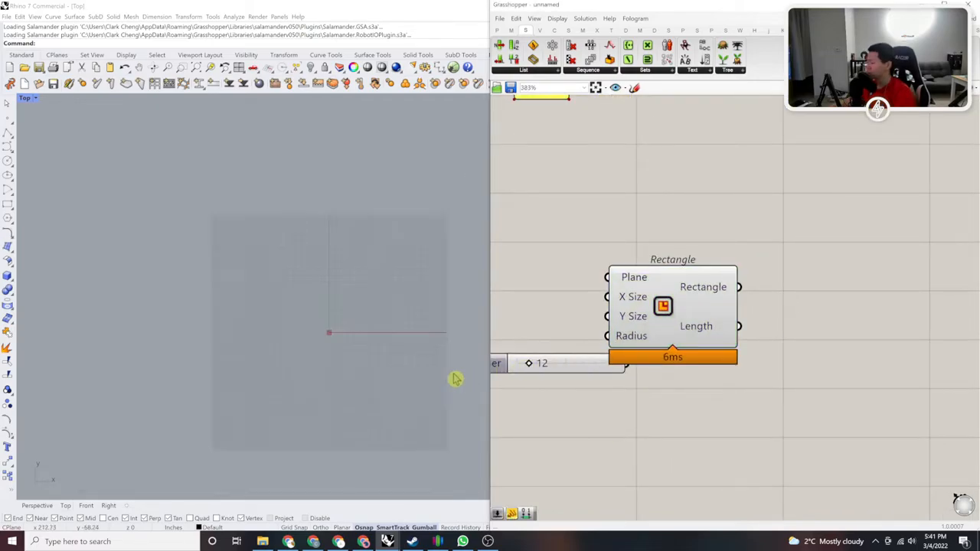
scroll(723, 354, up, 3)
drag(702, 358, 582, 311)
Step: Connect the slider to the Rectangle's X Size and Y Size inputs and check the resulting square in the Top viewport
scroll(804, 288, up, 3)
drag(833, 274, 633, 328)
drag(833, 317, 601, 344)
scroll(598, 344, down, 4)
right_drag(704, 356, 698, 354)
scroll(698, 355, up, 1)
drag(711, 322, 588, 335)
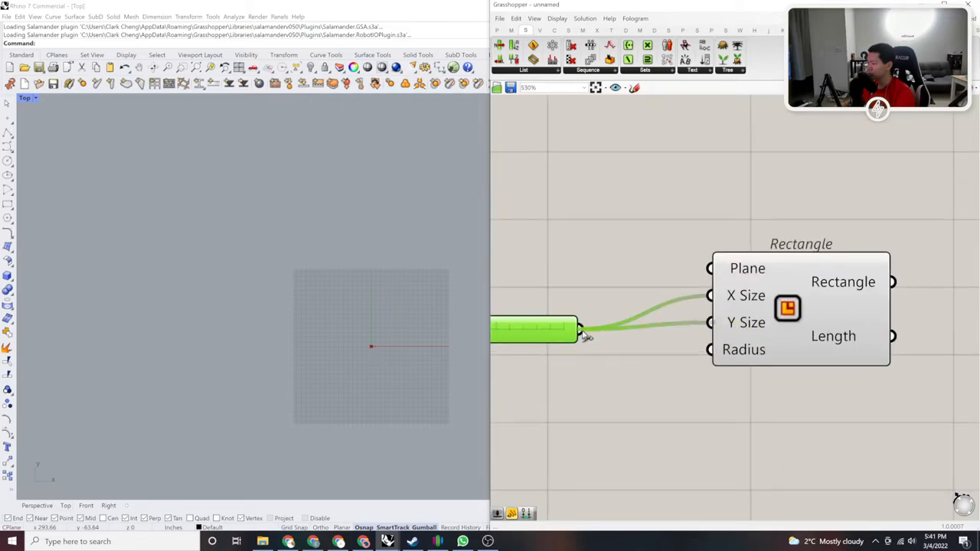
click(805, 304)
right_drag(330, 353, 291, 332)
scroll(437, 317, up, 5)
scroll(377, 327, up, 4)
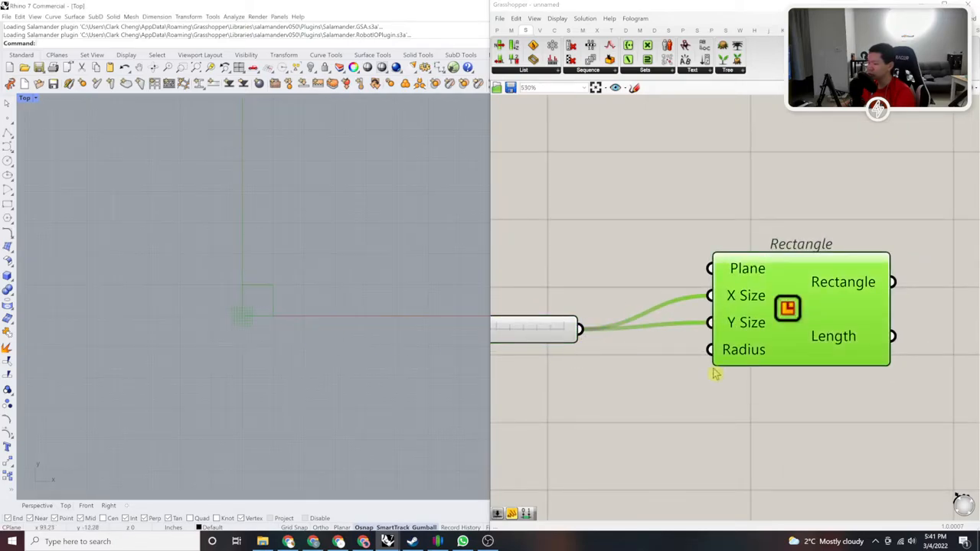
Step: Add a Move component to the right of the Rectangle component
right_drag(873, 373, 653, 380)
double_click(797, 330)
text(move)
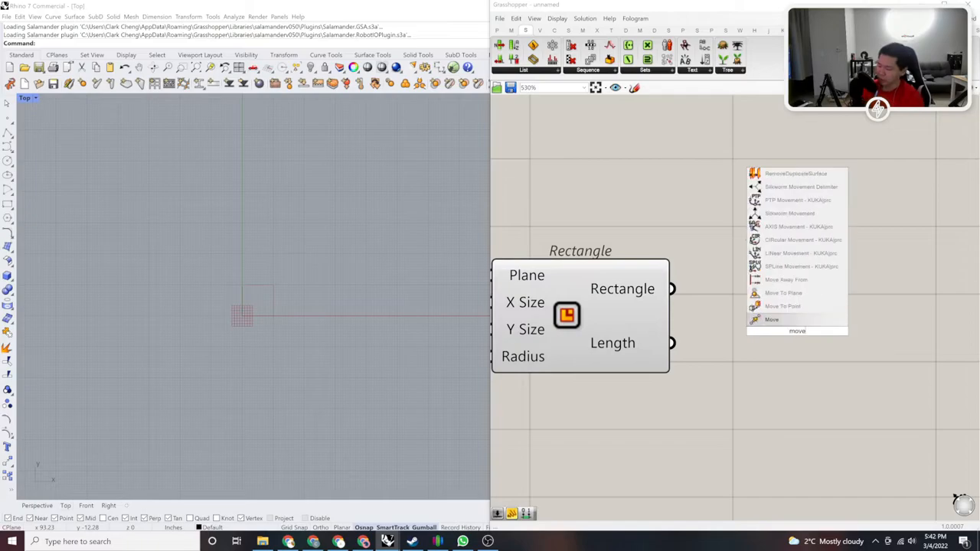
key(Return)
scroll(799, 331, down, 3)
scroll(722, 330, up, 3)
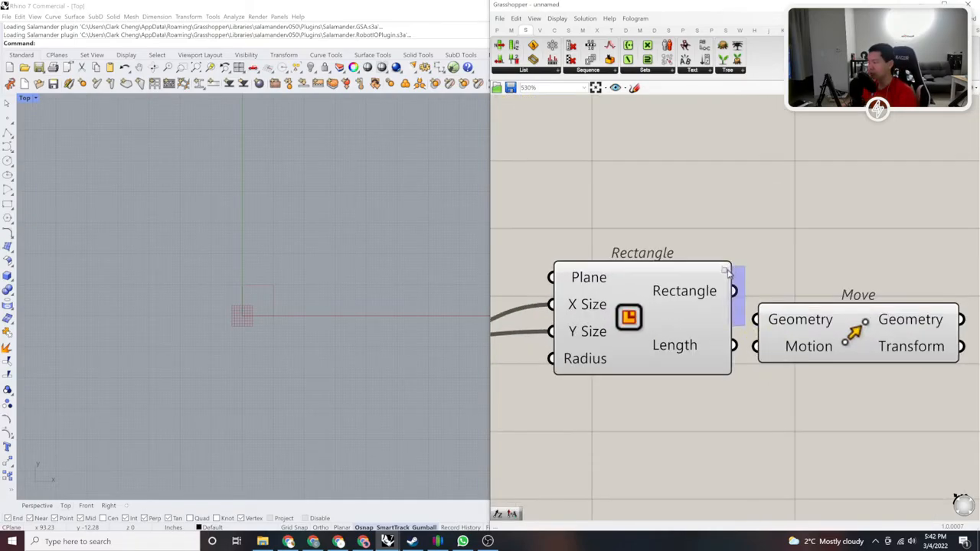
Step: Connect the Rectangle output to Move's Geometry input and position Move so that the wire runs straight
drag(734, 291, 757, 320)
scroll(744, 280, down, 2)
scroll(749, 350, up, 3)
click(693, 366)
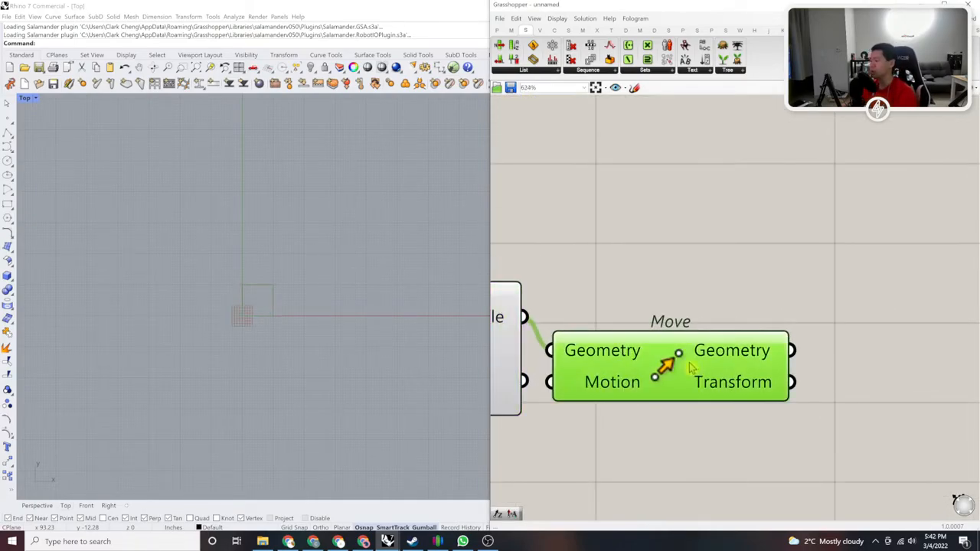
drag(664, 369, 698, 339)
click(635, 219)
right_drag(611, 309, 789, 331)
scroll(782, 337, down, 2)
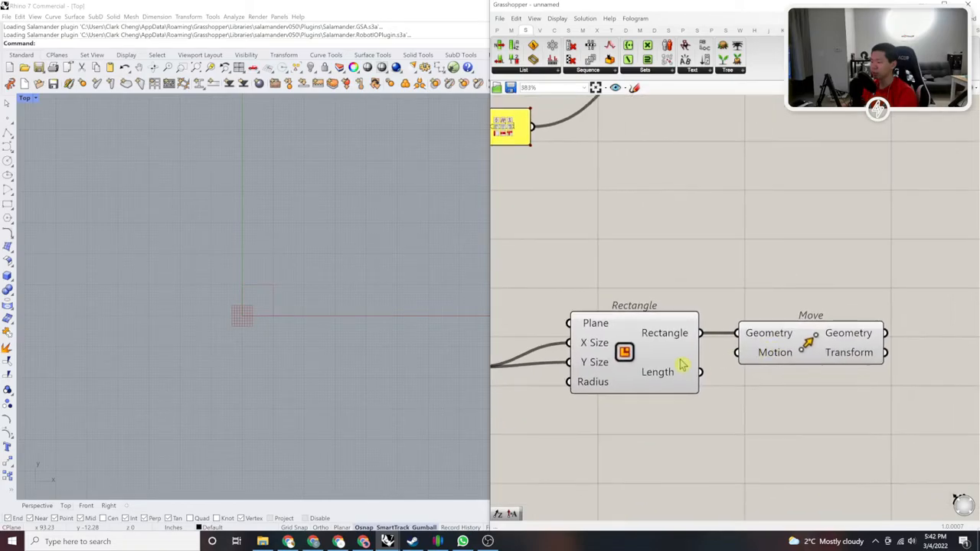
Step: Add a Unit X vector below the Rectangle component and a Series component next to it for its Factor
double_click(689, 445)
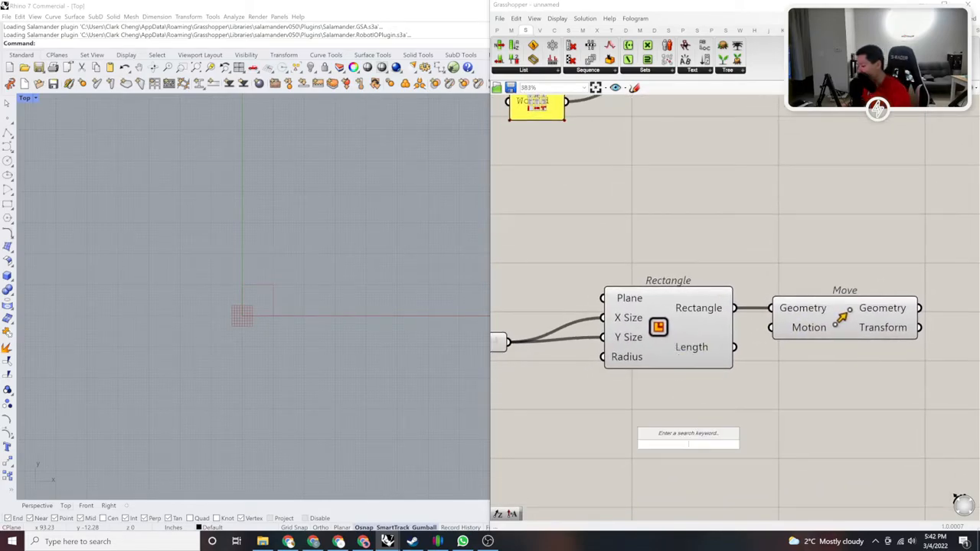
text(x)
click(712, 407)
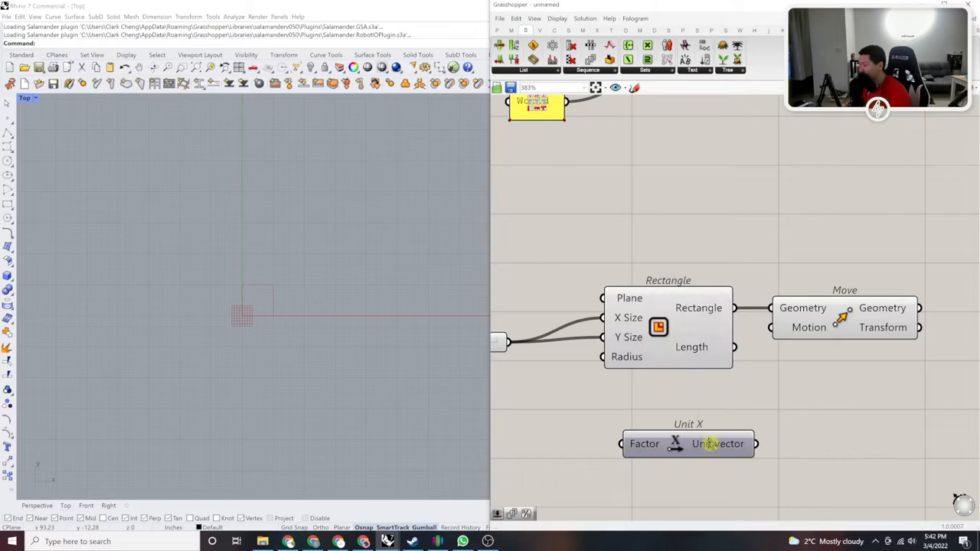
drag(712, 444, 740, 414)
double_click(594, 460)
text(ser)
click(605, 450)
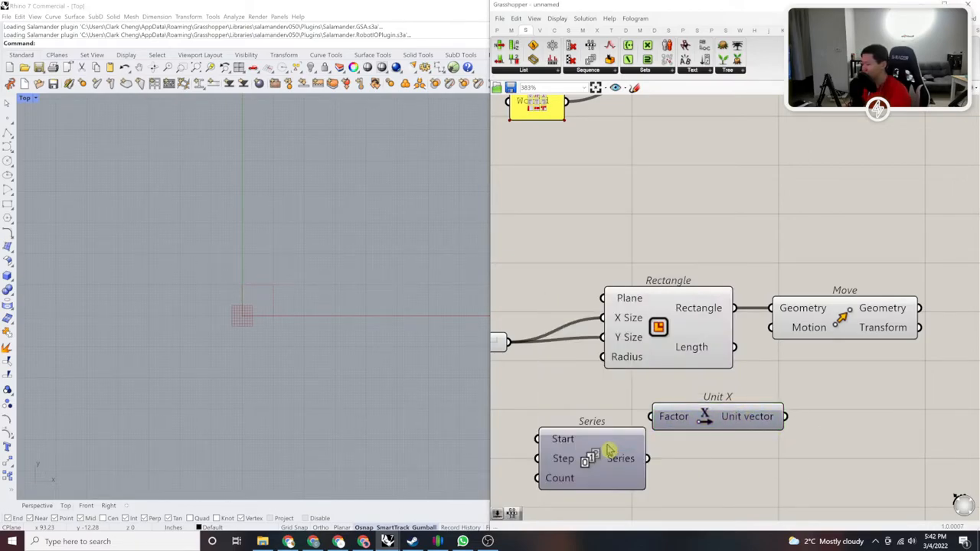
Step: Add a Unit Y vector component and place it below Unit X
double_click(700, 462)
text(y)
key(Return)
drag(698, 465, 712, 479)
Step: Add a second Series component below the first and connect its output to Unit Y's Factor
right_drag(712, 479, 799, 353)
double_click(672, 413)
text(ser)
click(679, 399)
drag(679, 405, 643, 414)
drag(727, 351, 688, 421)
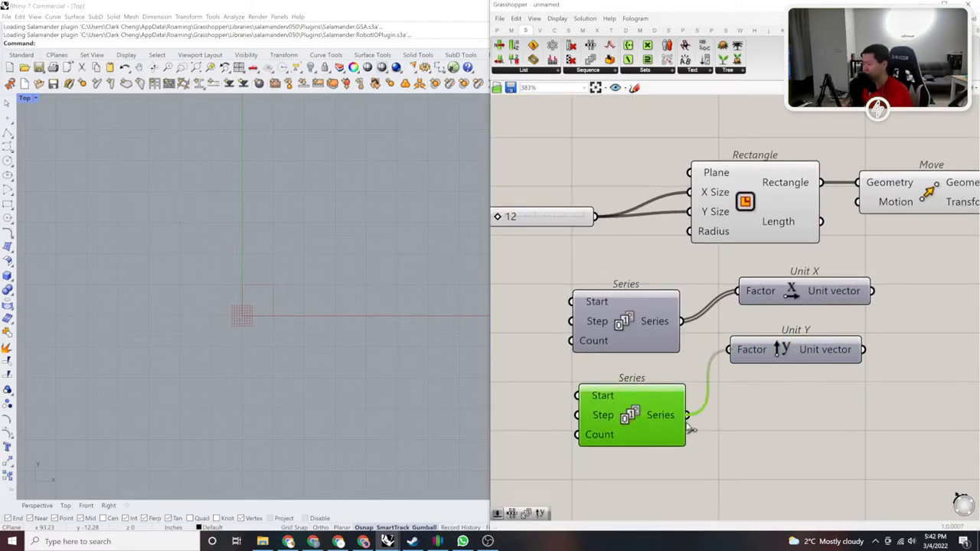
Step: Connect the Unit X vector to the Move component's Motion input
scroll(687, 425, down, 4)
right_drag(785, 394, 713, 403)
scroll(715, 390, up, 3)
drag(699, 275, 710, 351)
right_drag(784, 324, 687, 340)
Step: Duplicate the Move component to its right, feeding it the first Move's Geometry and the Unit Y vector as Motion
alt+drag(687, 292, 838, 292)
scroll(768, 282, up, 1)
right_drag(724, 282, 661, 286)
drag(757, 295, 773, 311)
scroll(768, 310, down, 1)
right_drag(764, 309, 867, 282)
drag(827, 281, 668, 392)
right_drag(835, 364, 725, 413)
Step: Align the two Move components in one row and nudge them level with the Rectangle output
drag(783, 403, 628, 297)
click(547, 315)
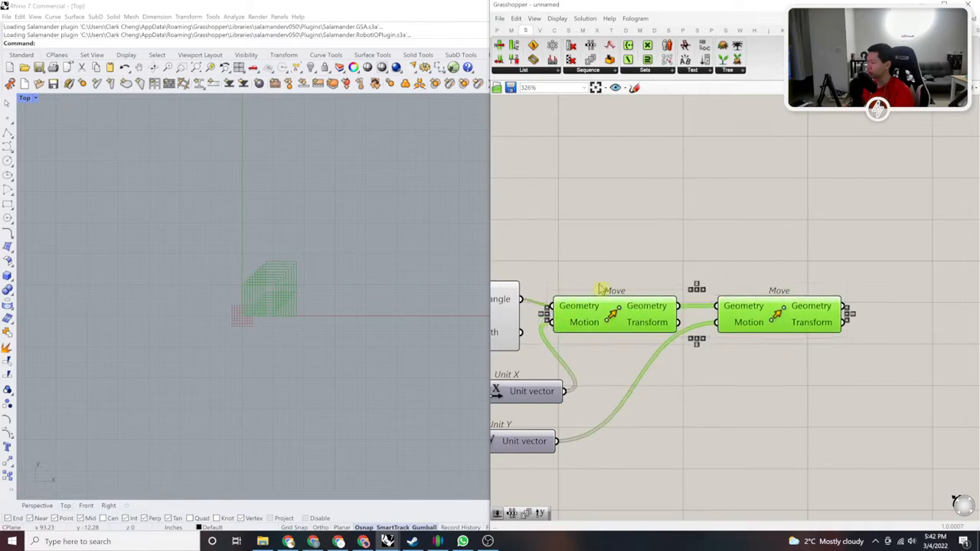
click(630, 265)
right_drag(639, 268, 687, 282)
drag(687, 329, 686, 321)
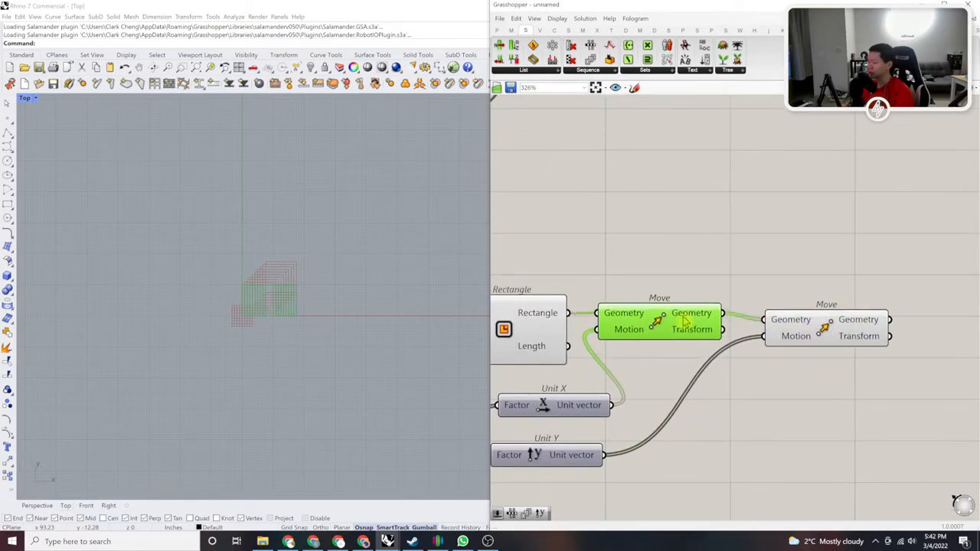
click(740, 358)
right_drag(790, 330, 750, 348)
scroll(752, 349, up, 2)
drag(780, 353, 792, 342)
scroll(662, 362, down, 2)
Step: Move the number slider further left, away from the Rectangle component
right_drag(573, 389, 881, 350)
right_drag(527, 420, 649, 405)
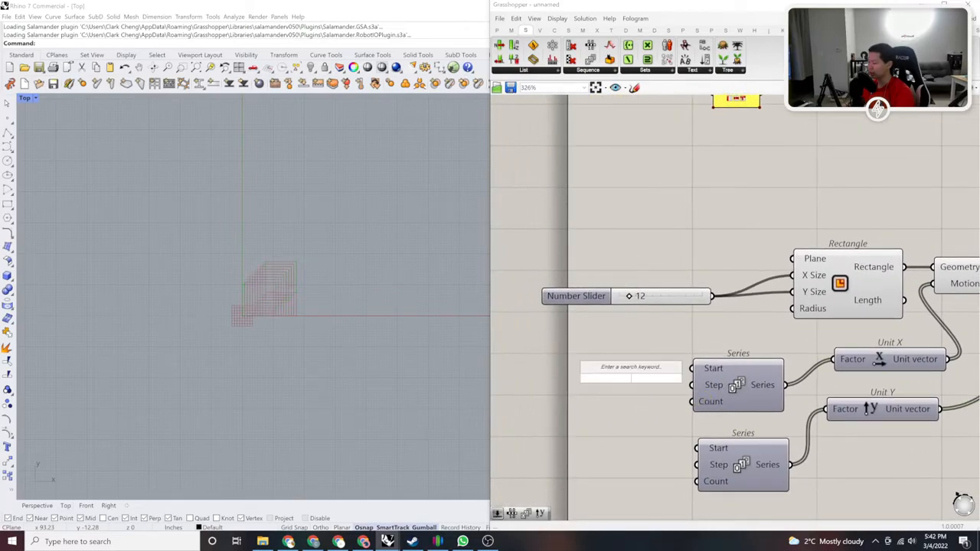
scroll(617, 407, up, 3)
drag(626, 286, 525, 288)
Step: Connect the number slider to the Step input of both Series components
right_drag(617, 292, 774, 280)
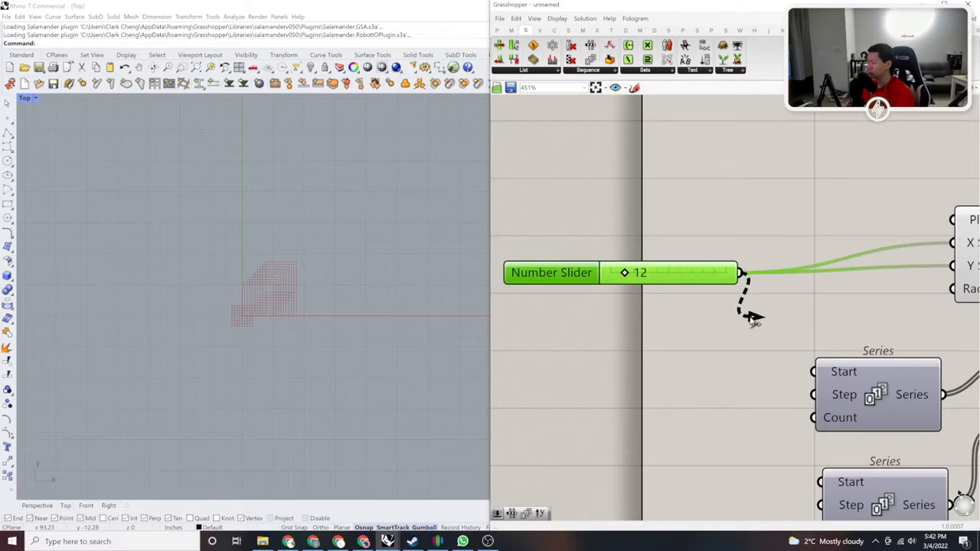
right_drag(797, 381, 695, 357)
drag(697, 285, 637, 248)
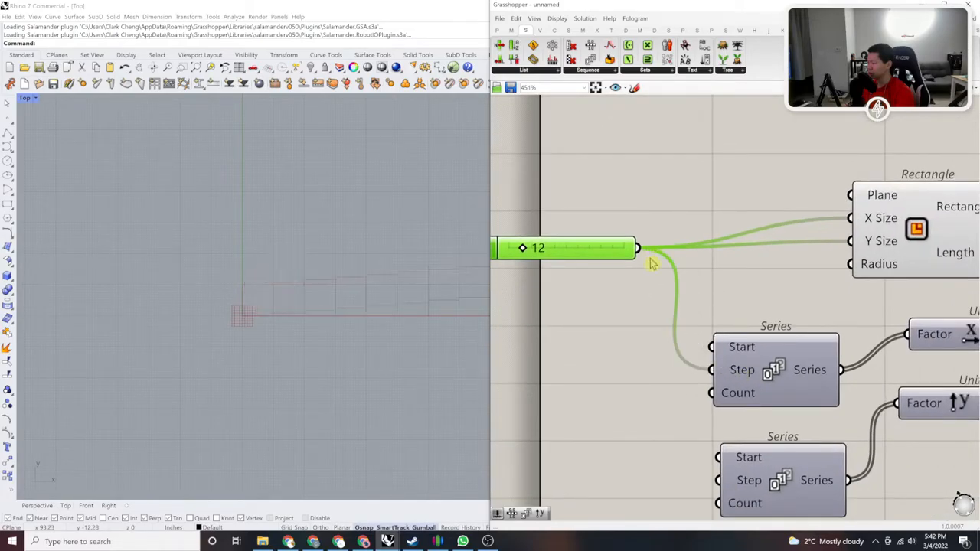
right_drag(664, 310, 625, 274)
drag(602, 215, 686, 447)
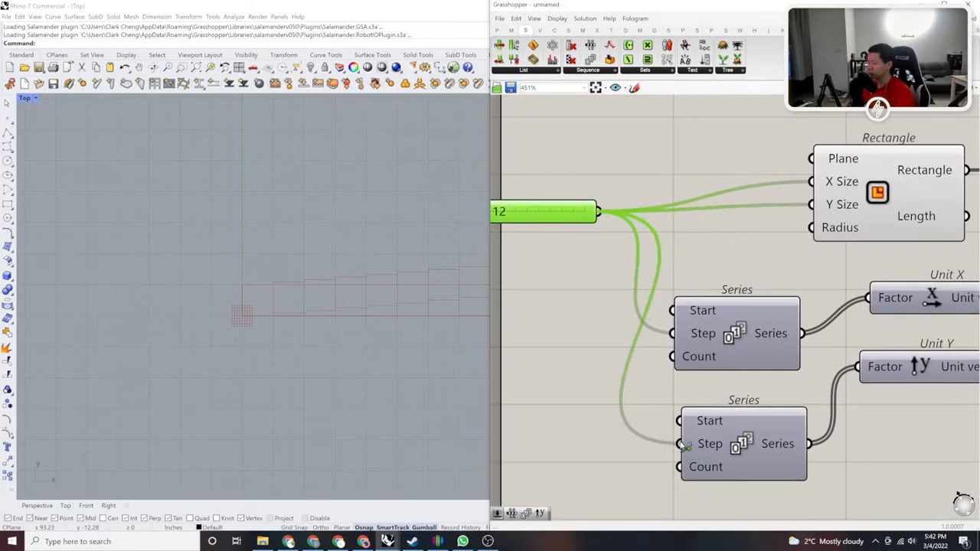
click(694, 455)
right_drag(694, 454, 658, 455)
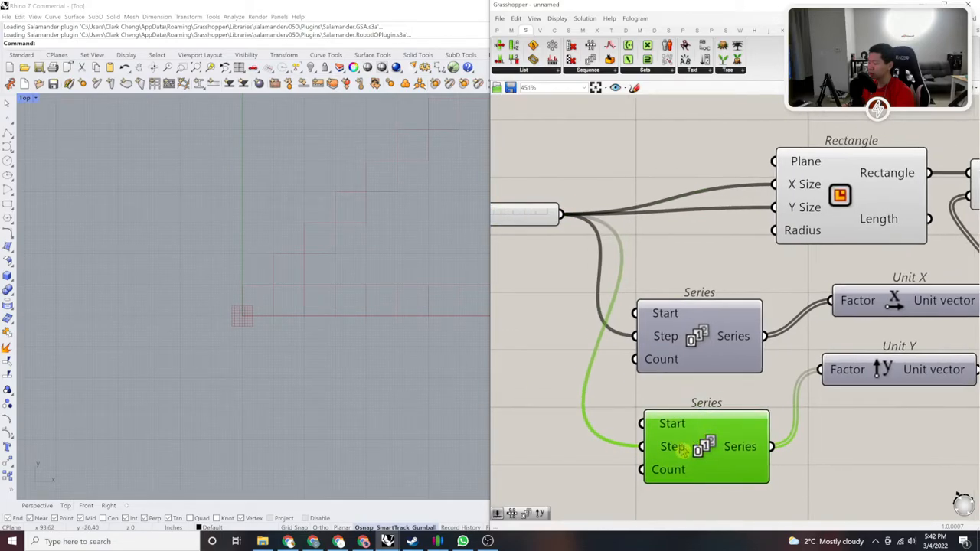
Step: Set the expression x+1 on the Step input of the Series that feeds Unit X
right_click(681, 446)
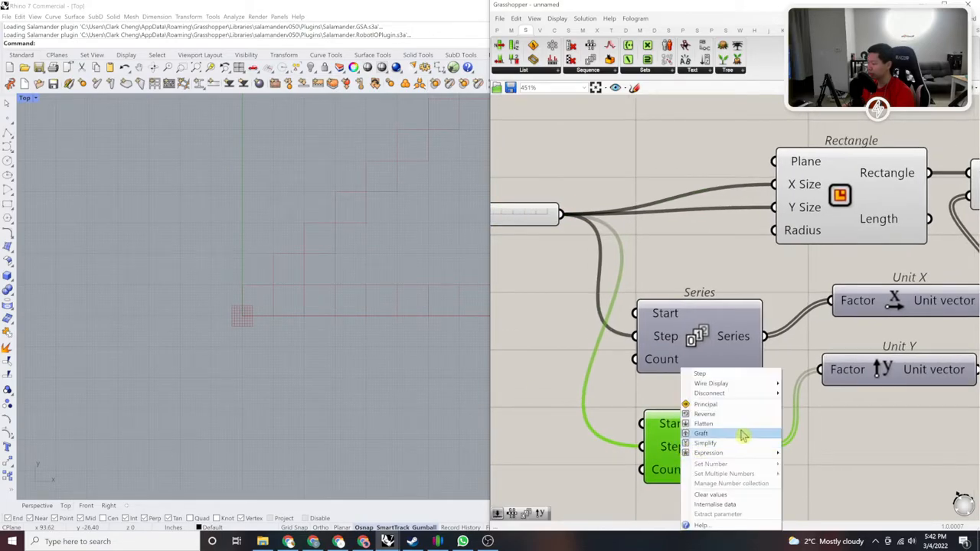
click(593, 453)
right_drag(593, 452, 501, 450)
scroll(678, 337, up, 3)
click(669, 328)
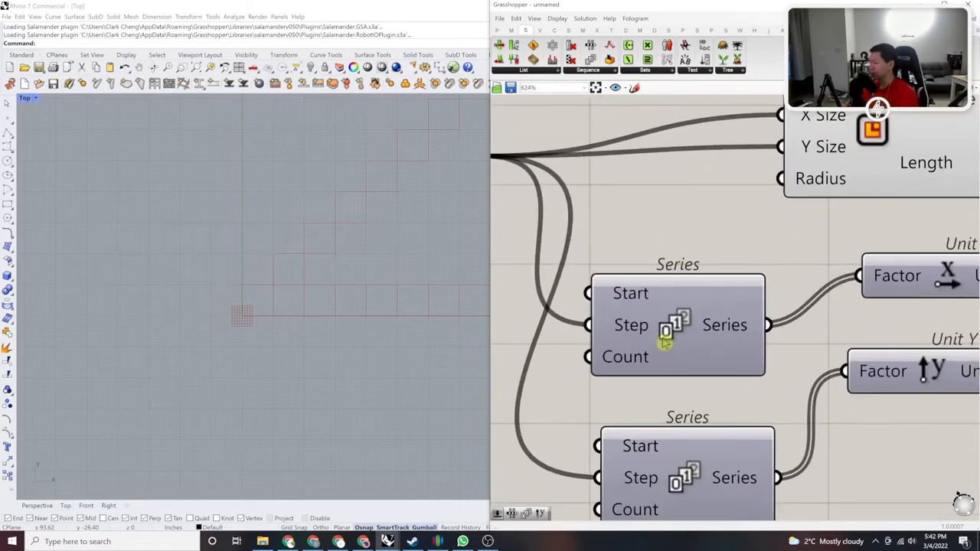
right_click(637, 329)
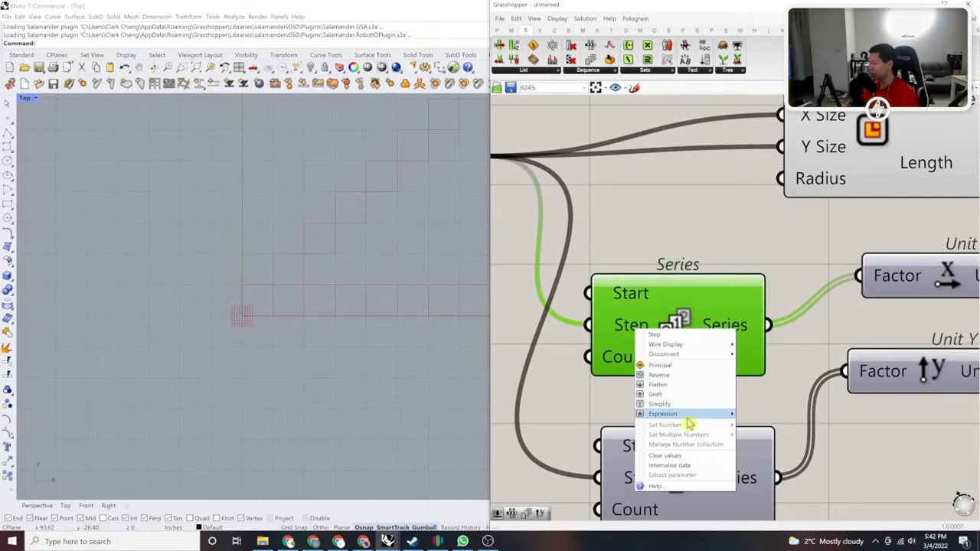
mouse_move(680, 417)
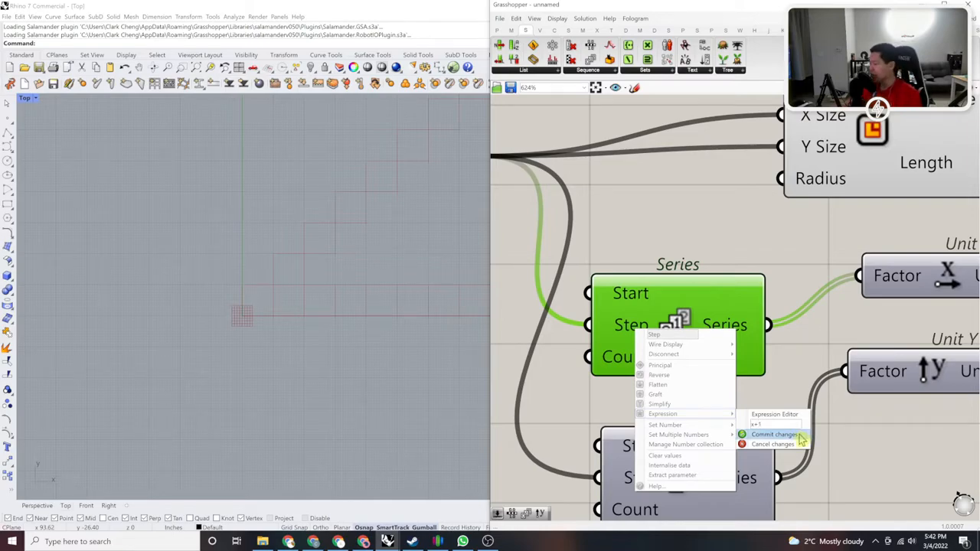
click(773, 435)
Step: Set the expression x+1 on the Step input of the Series that feeds Unit Y
scroll(689, 394, up, 3)
right_click(714, 391)
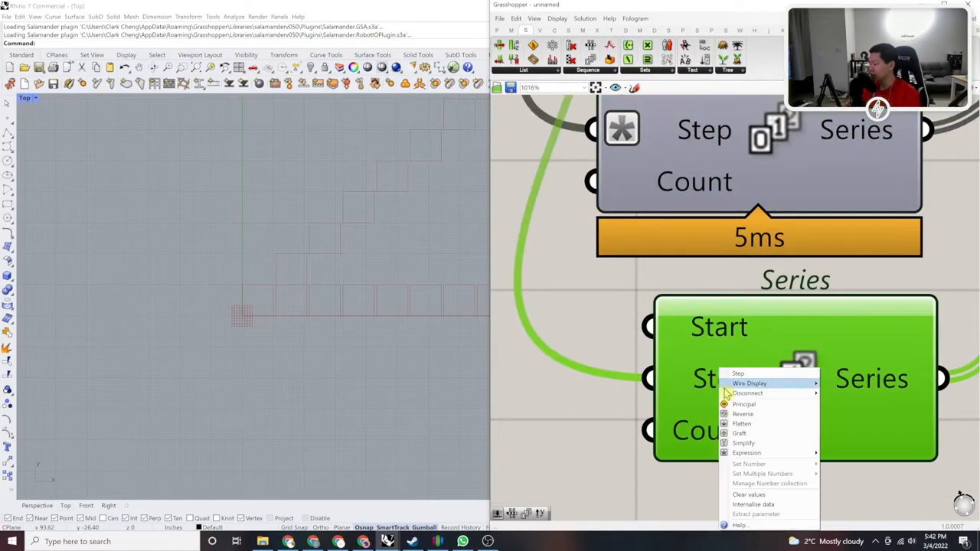
mouse_move(818, 457)
click(847, 464)
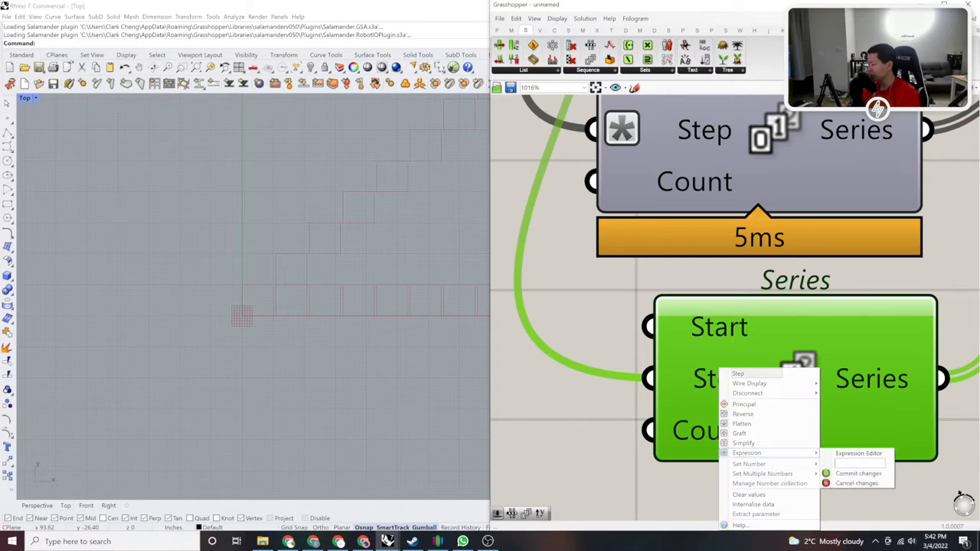
text(x)
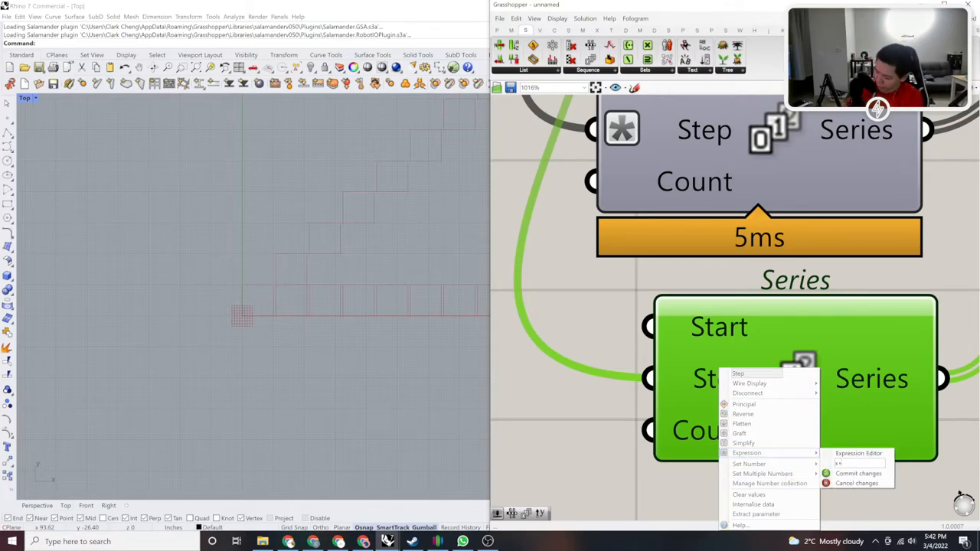
text(+1)
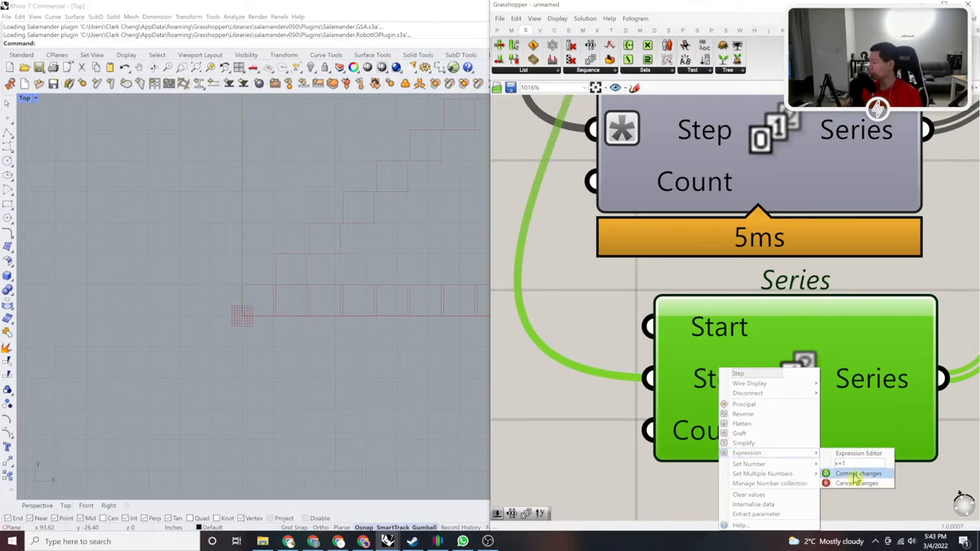
click(857, 473)
Step: Check the gaps between the rectangles in the Top viewport and set the document's model units to Millimeters
scroll(307, 283, up, 4)
scroll(230, 275, up, 3)
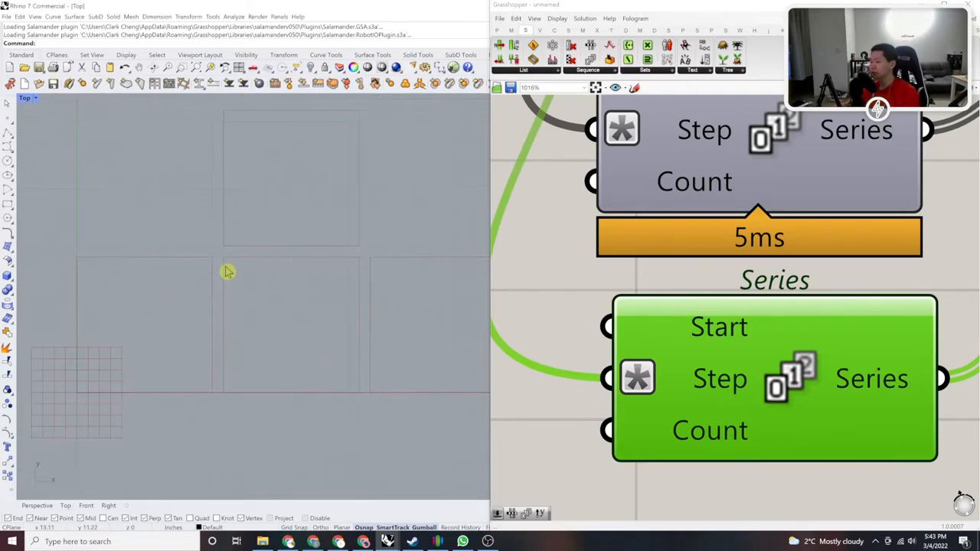
scroll(643, 276, down, 5)
mouse_move(297, 310)
right_down()
mouse_move(324, 288)
mouse_move(301, 322)
right_up()
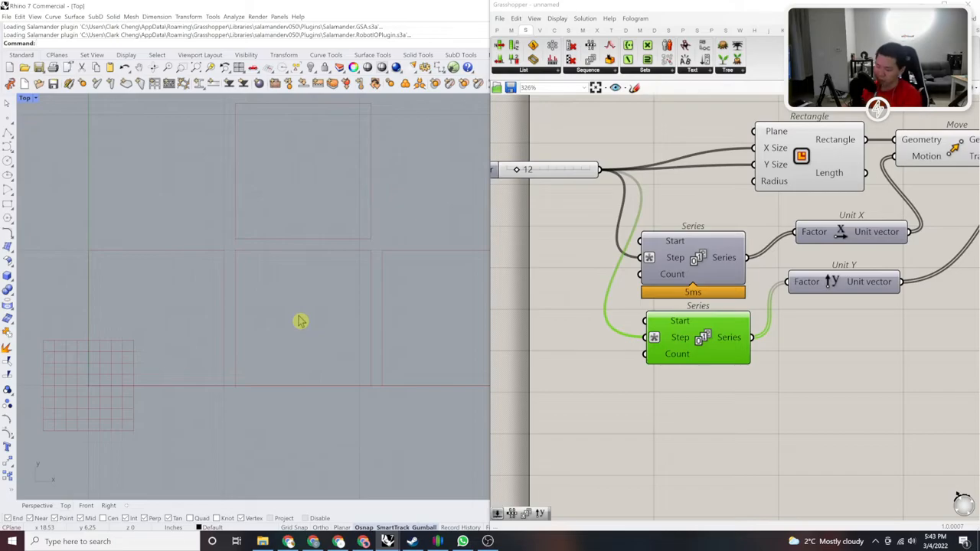
click(556, 131)
click(538, 150)
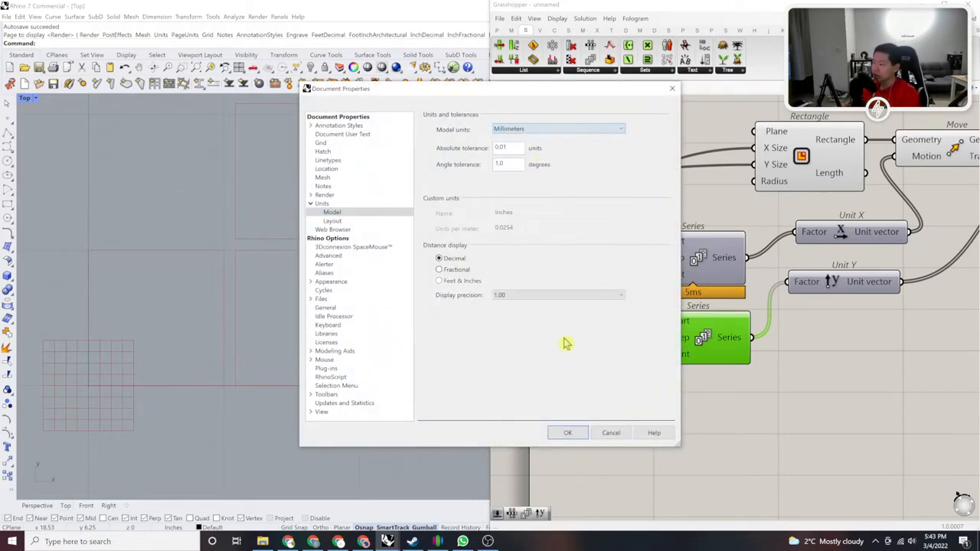
click(565, 434)
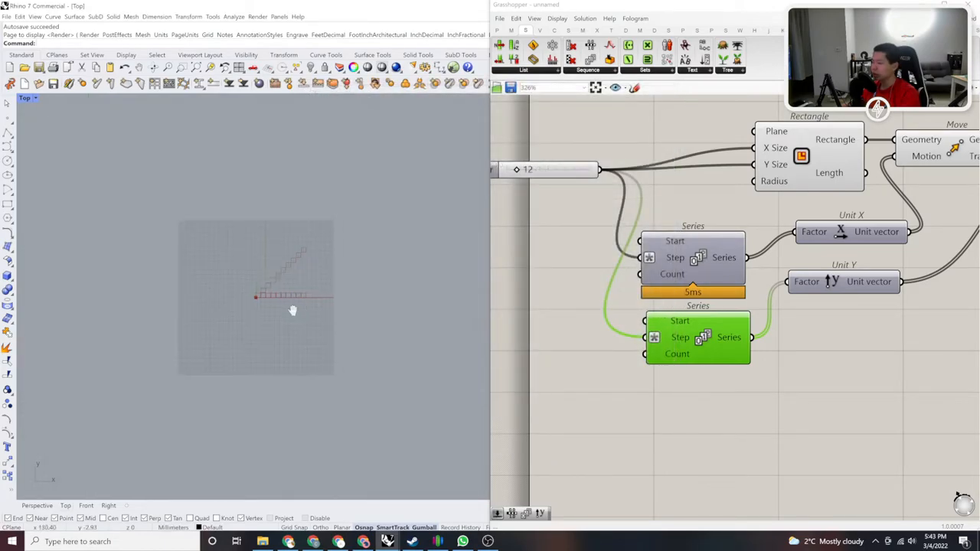
Step: Move the Unit X and Unit Y components together further down, away from the Move components
right_drag(745, 340, 717, 342)
drag(847, 349, 817, 293)
scroll(240, 287, up, 5)
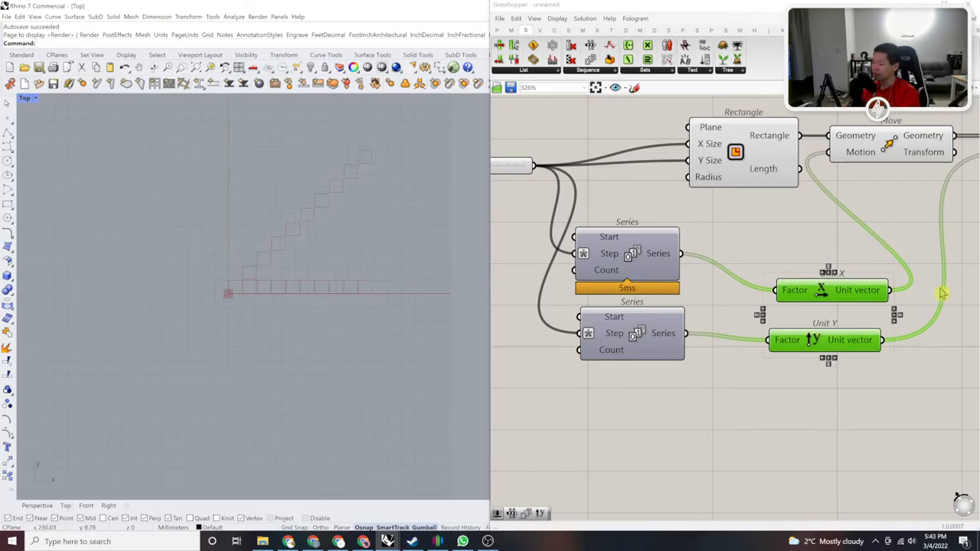
Step: Graft the Geometry input of the second Move component to produce the full grid of spaced rectangles
right_drag(940, 290, 787, 316)
right_drag(881, 276, 764, 238)
scroll(764, 239, up, 2)
right_click(728, 198)
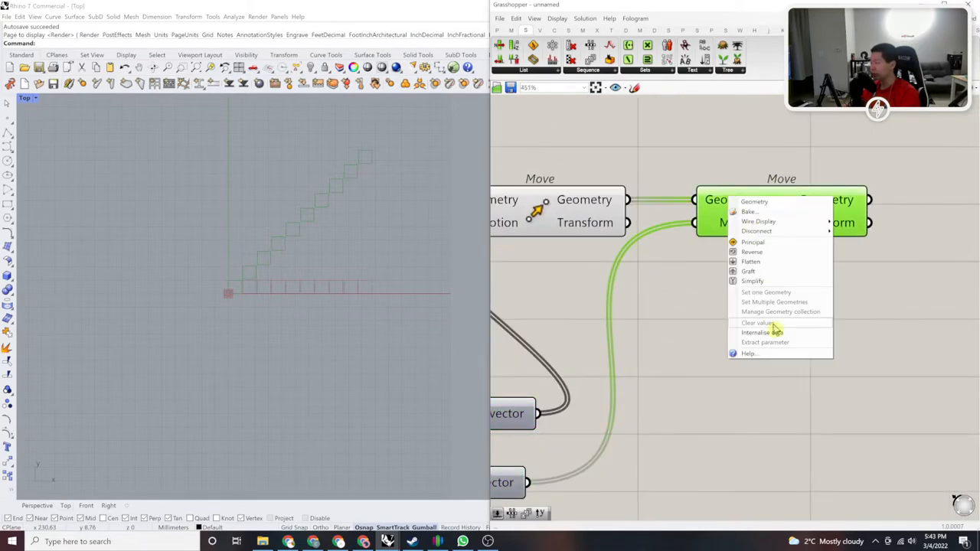
click(797, 274)
right_drag(766, 317, 722, 322)
scroll(324, 181, up, 3)
scroll(293, 222, down, 3)
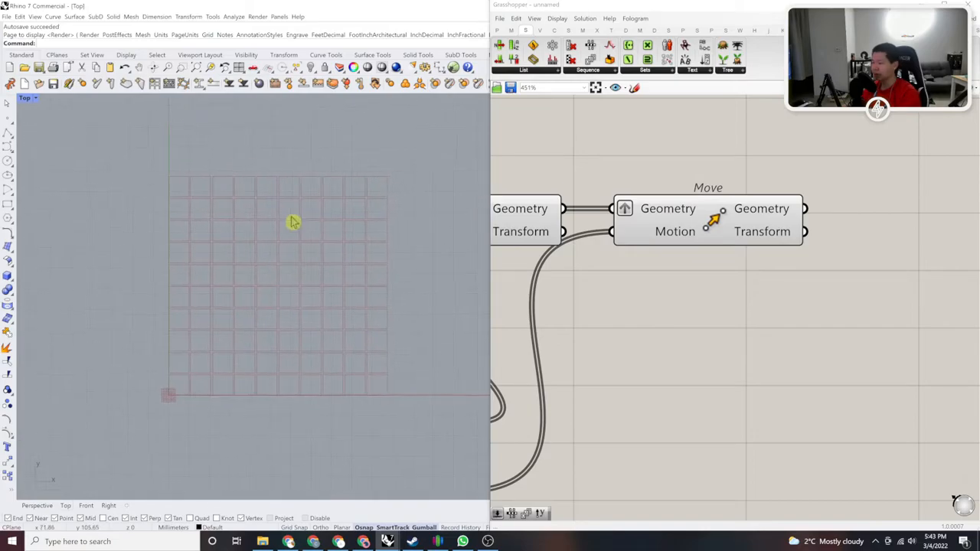
Step: Highlight the second Move component's output, try to hide the viewport grid with the command Gridoff, and clear the selection
click(695, 229)
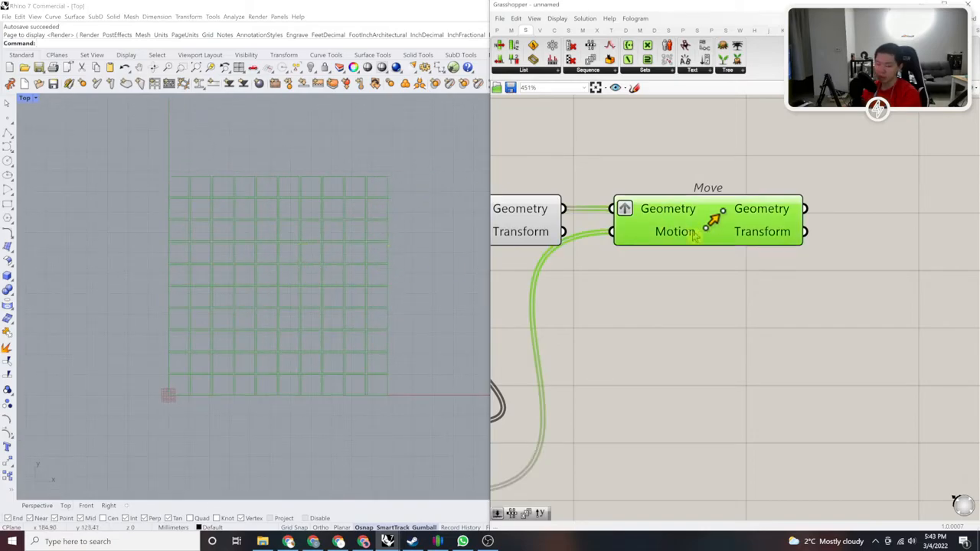
click(678, 191)
click(697, 222)
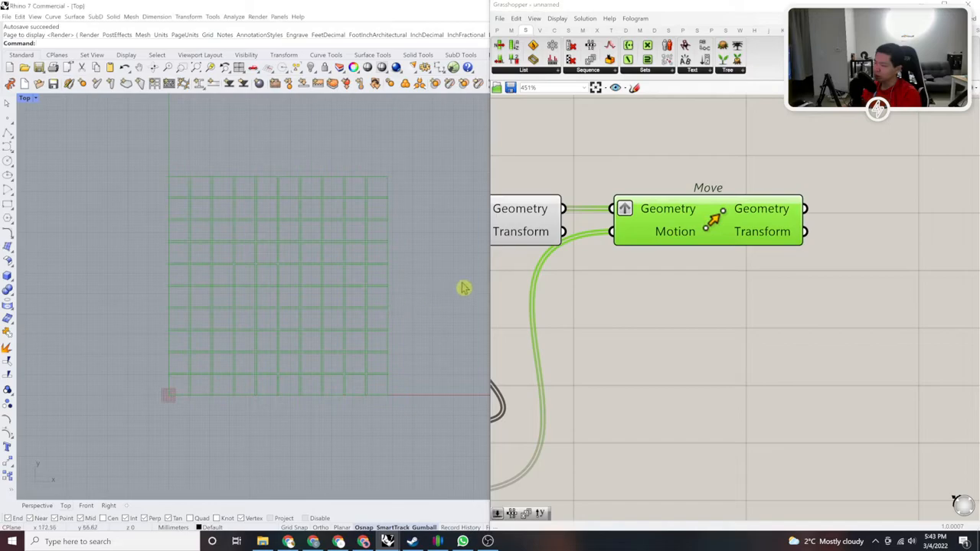
text(Gridoff)
key(Return)
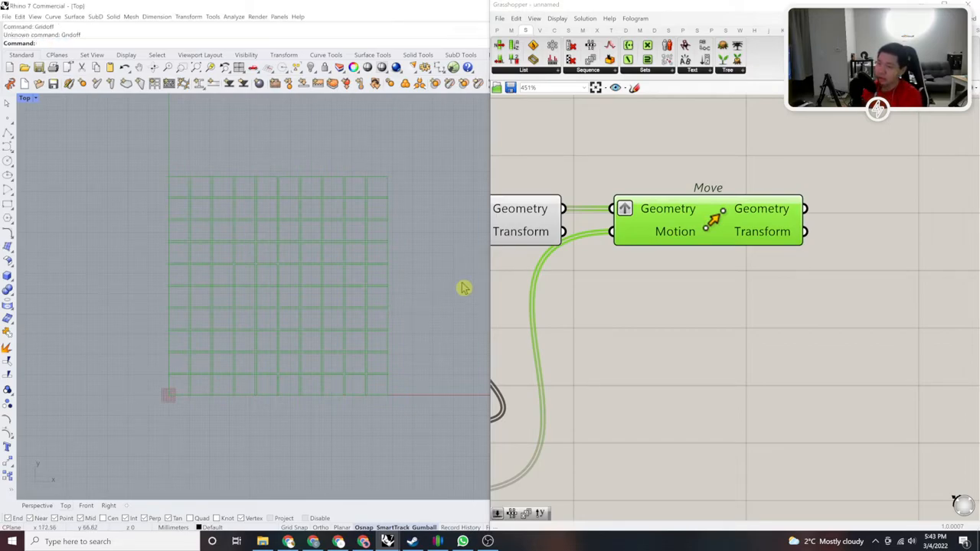
click(757, 344)
Step: Examine the rectangle grid in the Top viewport, comparing its overall extent and its upper corner with the Move components' wiring
scroll(374, 394, up, 10)
scroll(441, 321, down, 8)
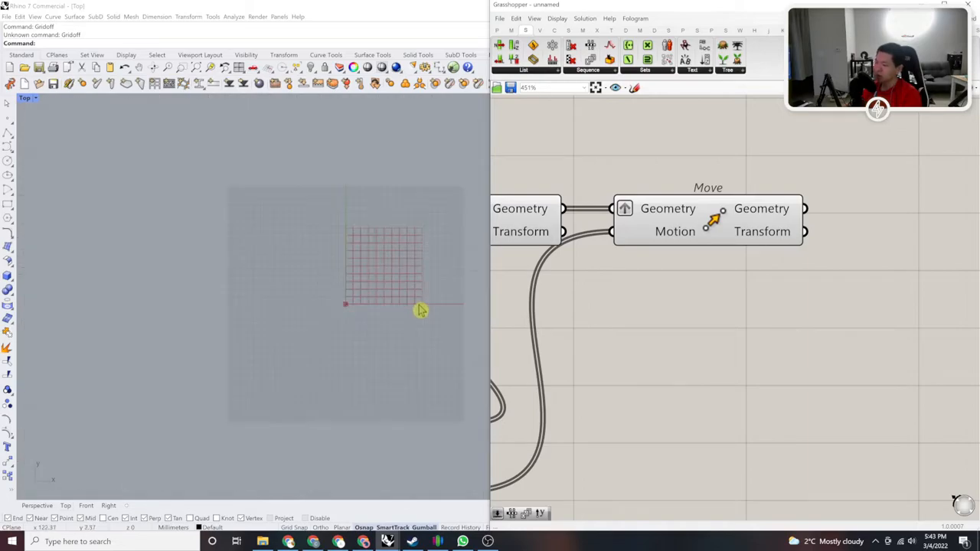
scroll(322, 326, up, 2)
right_drag(364, 189, 319, 195)
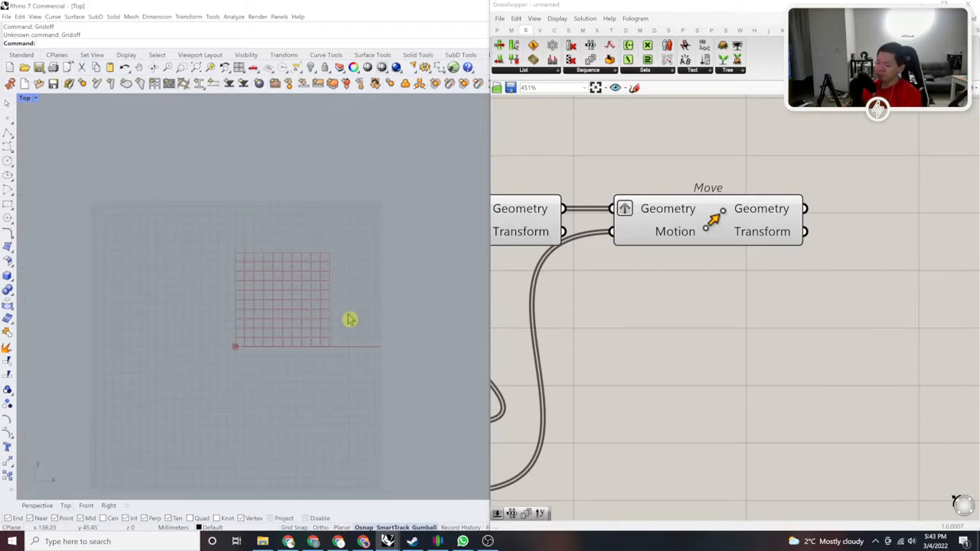
right_drag(412, 390, 377, 392)
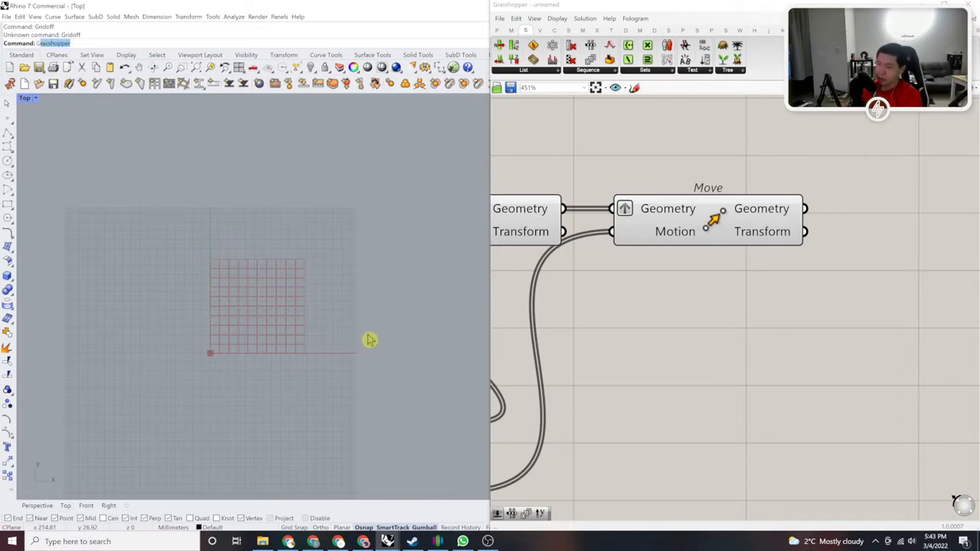
key(Escape)
scroll(315, 281, down, 6)
right_drag(325, 296, 333, 245)
scroll(332, 253, up, 4)
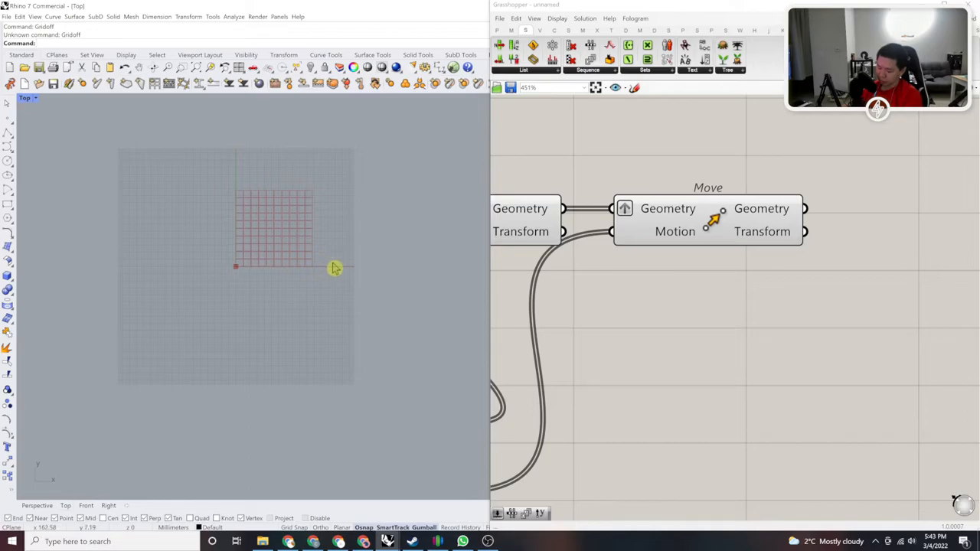
scroll(335, 268, up, 2)
right_drag(716, 296, 810, 330)
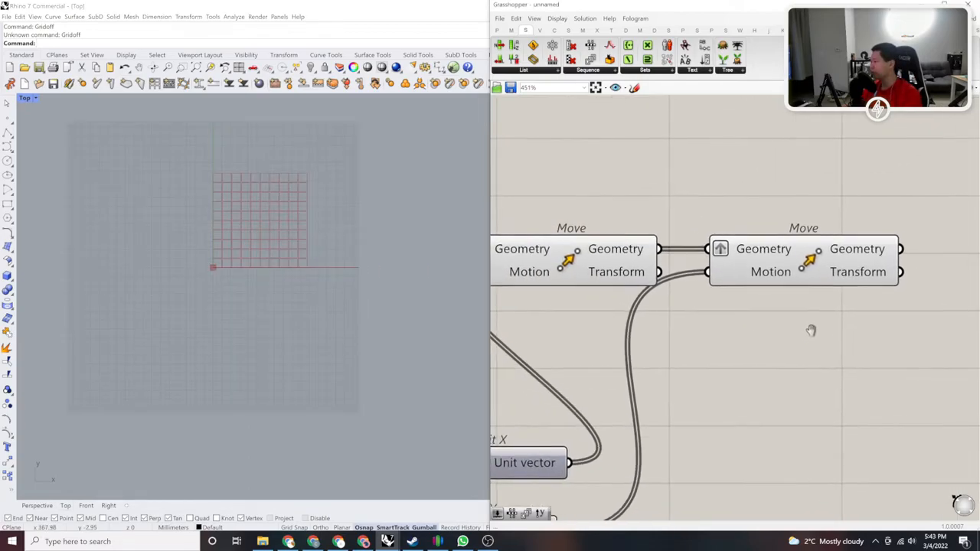
right_drag(644, 322, 772, 279)
right_drag(385, 262, 391, 360)
scroll(170, 262, up, 15)
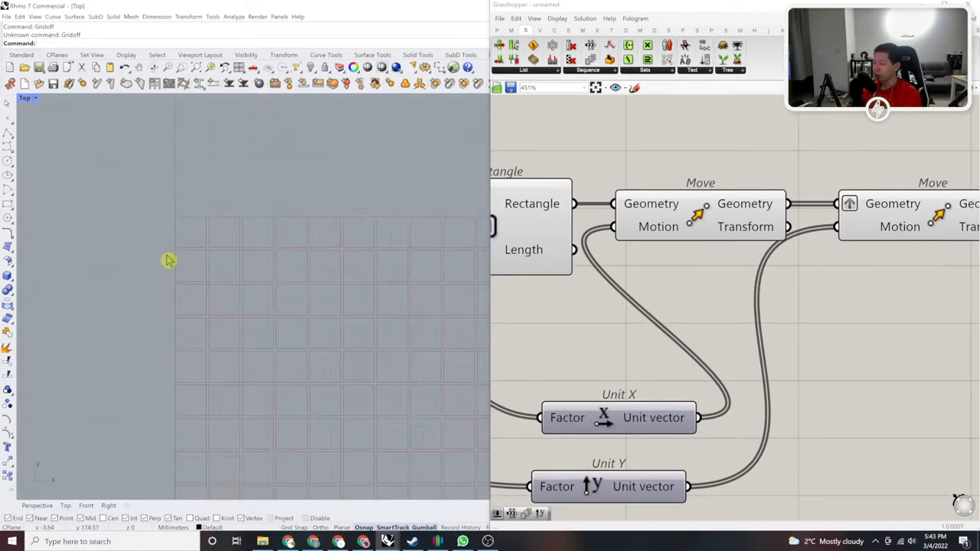
scroll(202, 250, down, 2)
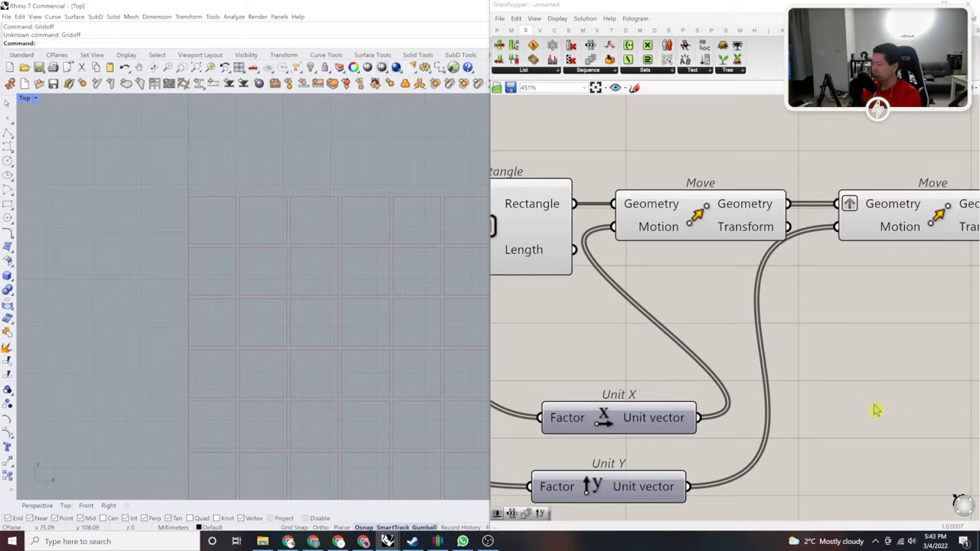
scroll(646, 361, down, 2)
scroll(646, 361, up, 1)
Step: Select both Move components to highlight the rectangles and examine the first cells near the origin
drag(722, 307, 527, 187)
scroll(192, 438, down, 2)
scroll(196, 436, up, 2)
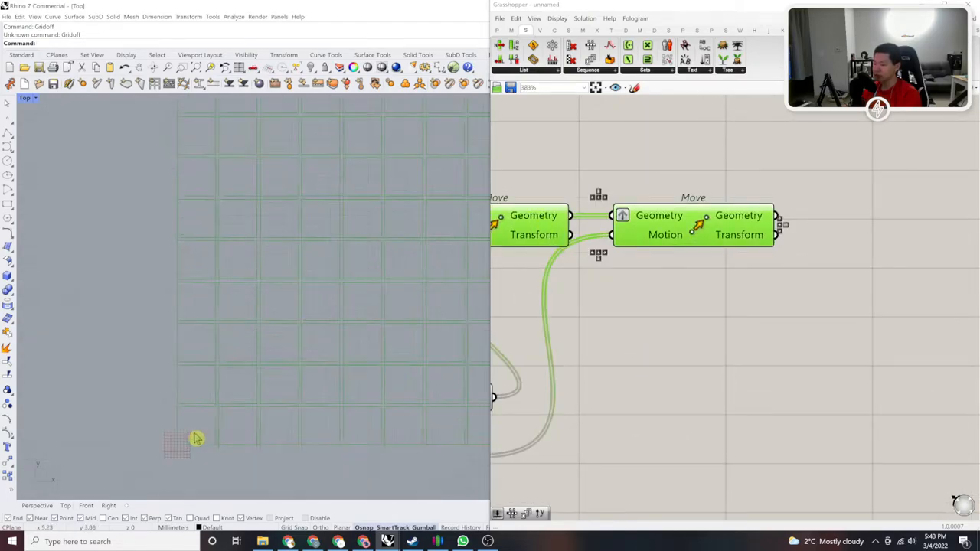
scroll(201, 422, down, 2)
scroll(187, 427, up, 2)
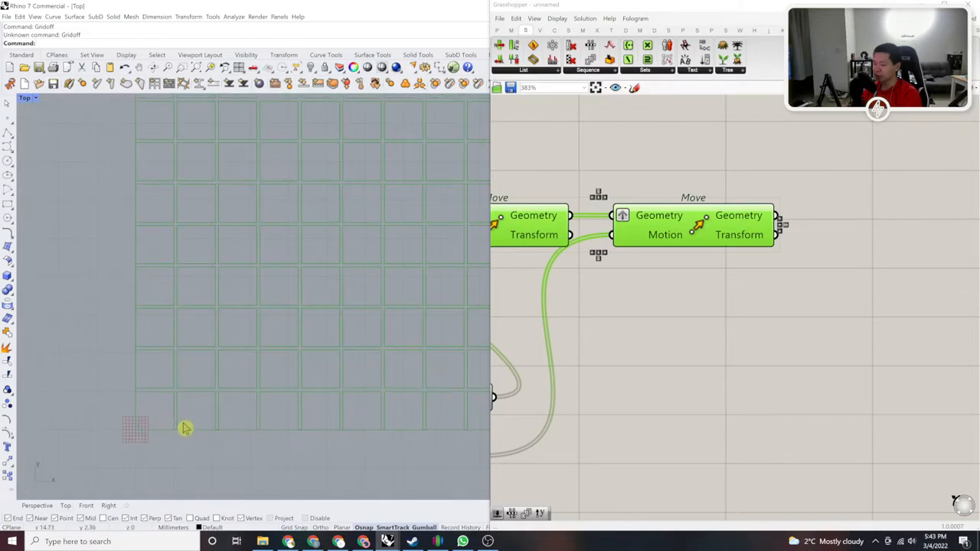
scroll(181, 429, down, 2)
right_drag(181, 427, 163, 429)
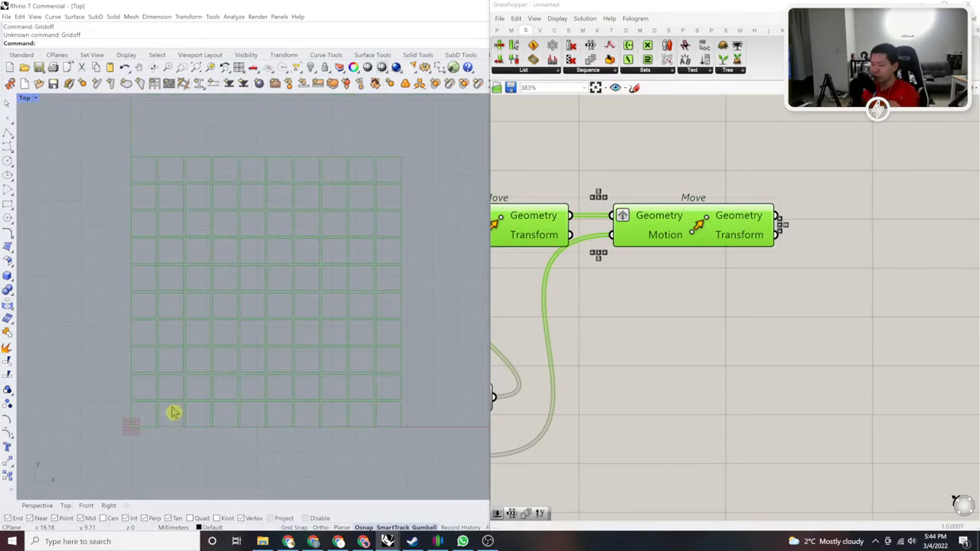
Step: Draw an open three-point polyline shaped like the numeral 1 in the Top viewport, beside the grid on its negative X side
right_drag(242, 424, 245, 408)
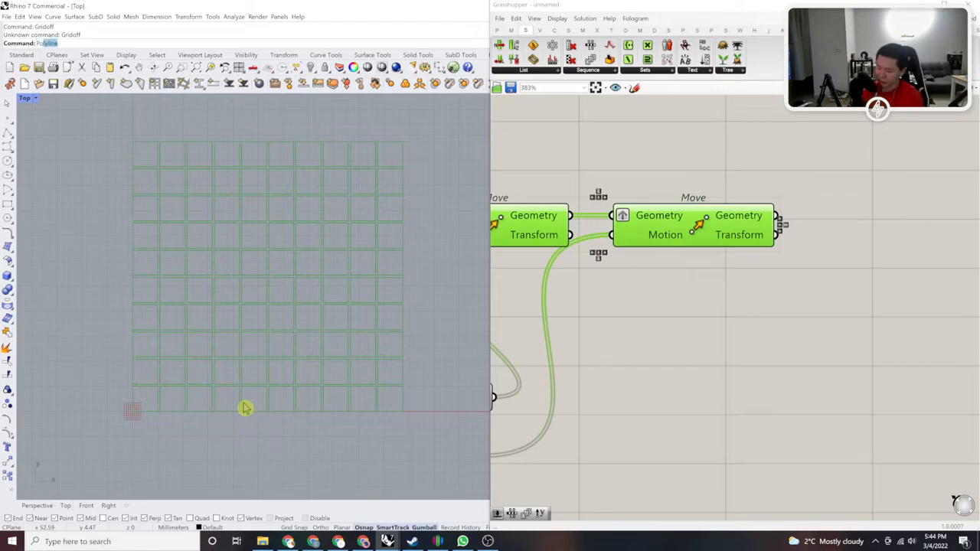
key(Return)
scroll(224, 401, down, 10)
right_drag(107, 376, 254, 364)
scroll(253, 364, up, 6)
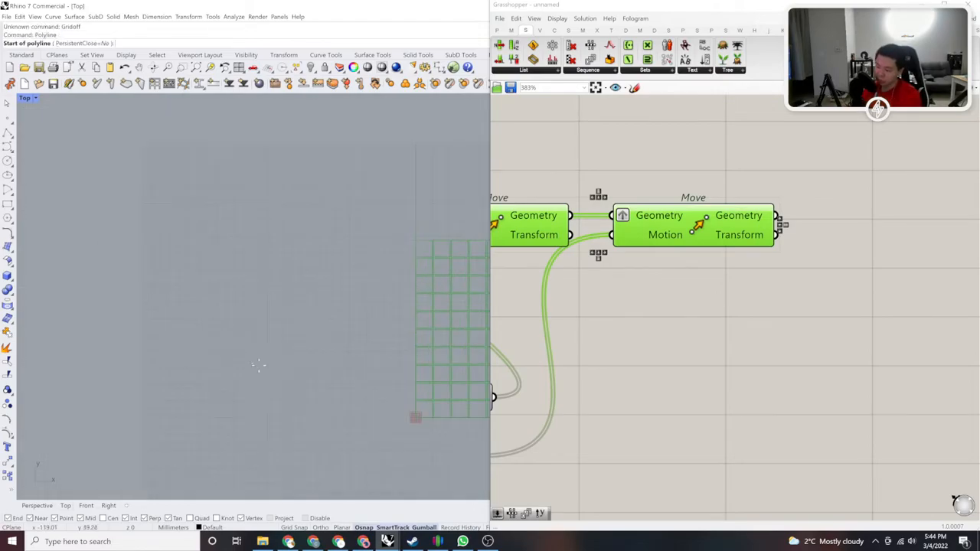
click(376, 407)
click(375, 261)
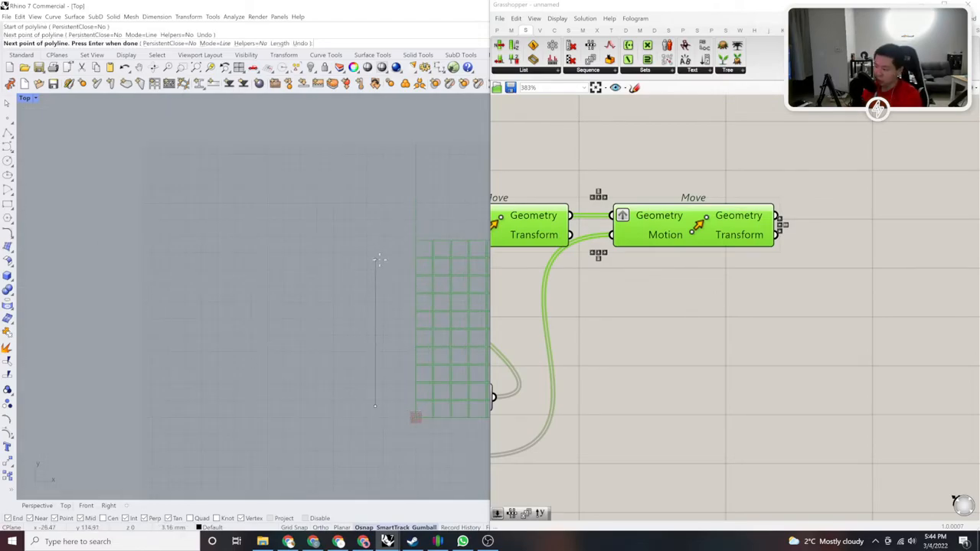
click(344, 306)
key(Return)
Step: Examine the highlighted grid beside the drawn numeral, following the bottom row of rectangles outward from the origin
scroll(347, 311, down, 8)
right_drag(381, 348, 303, 359)
scroll(302, 363, up, 6)
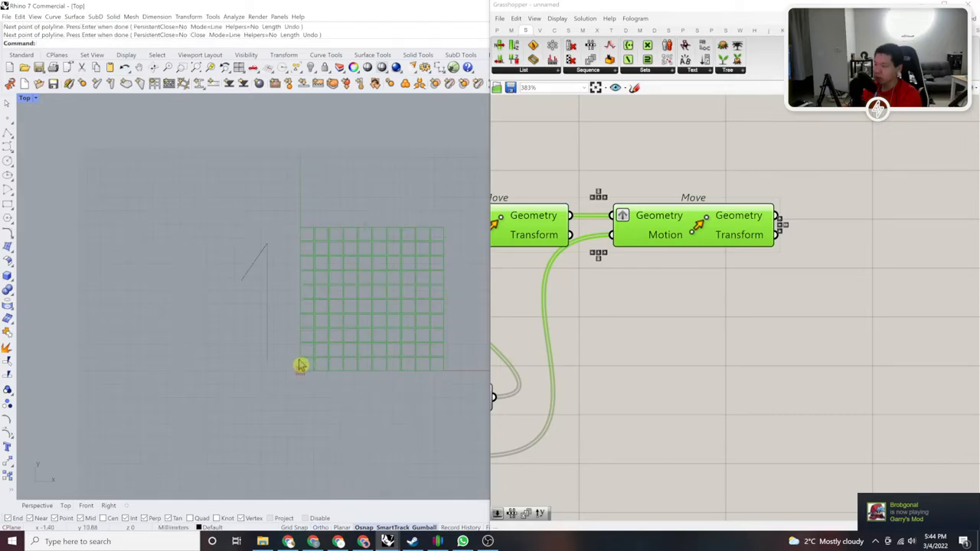
scroll(280, 380, up, 5)
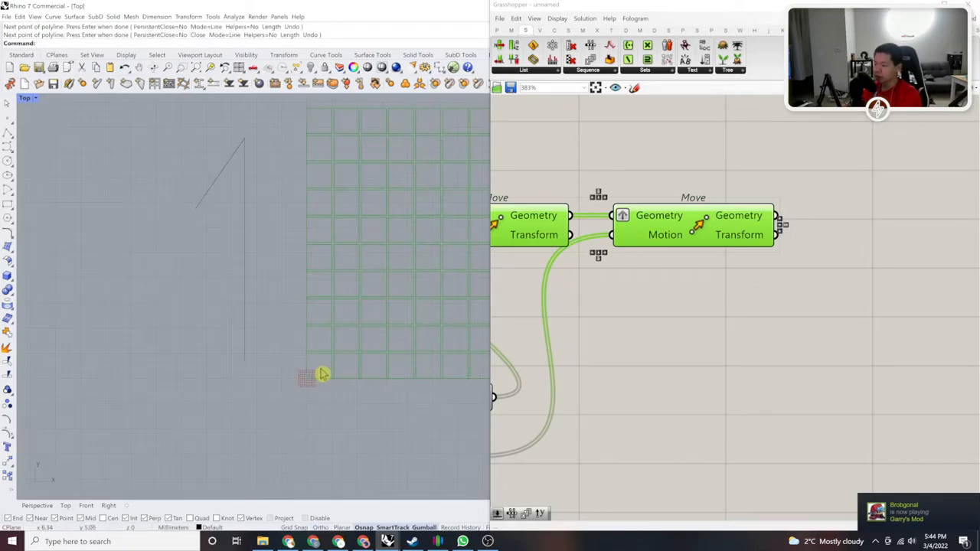
right_drag(376, 371, 306, 378)
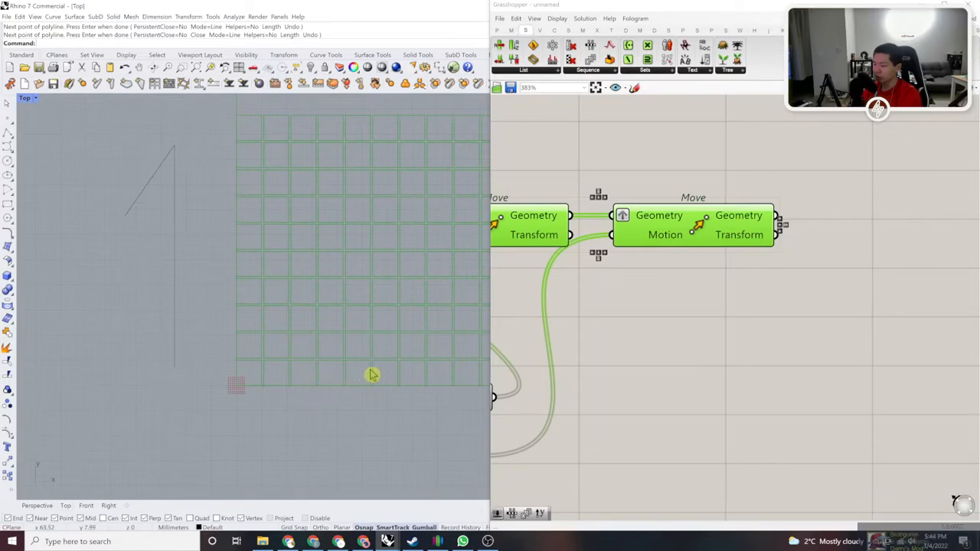
right_drag(383, 376, 366, 386)
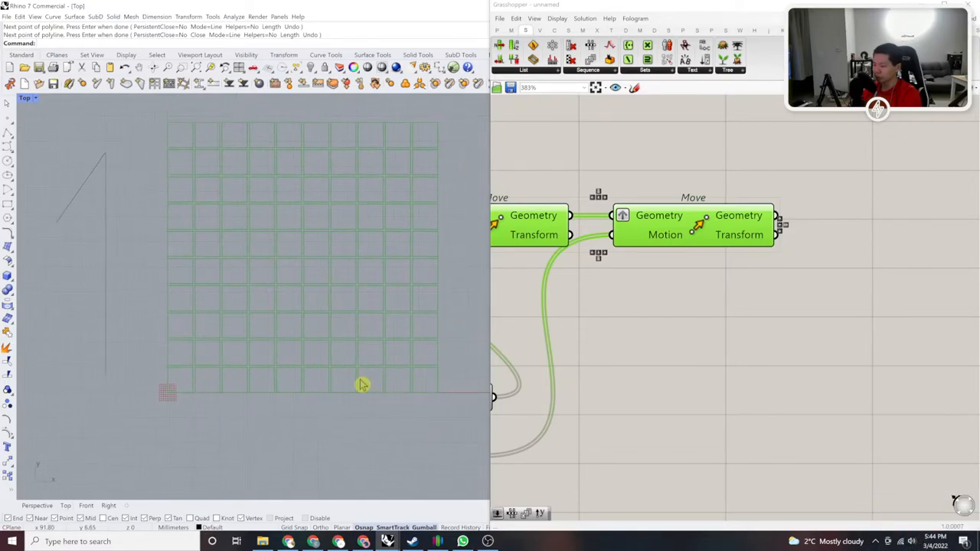
right_drag(161, 392, 219, 399)
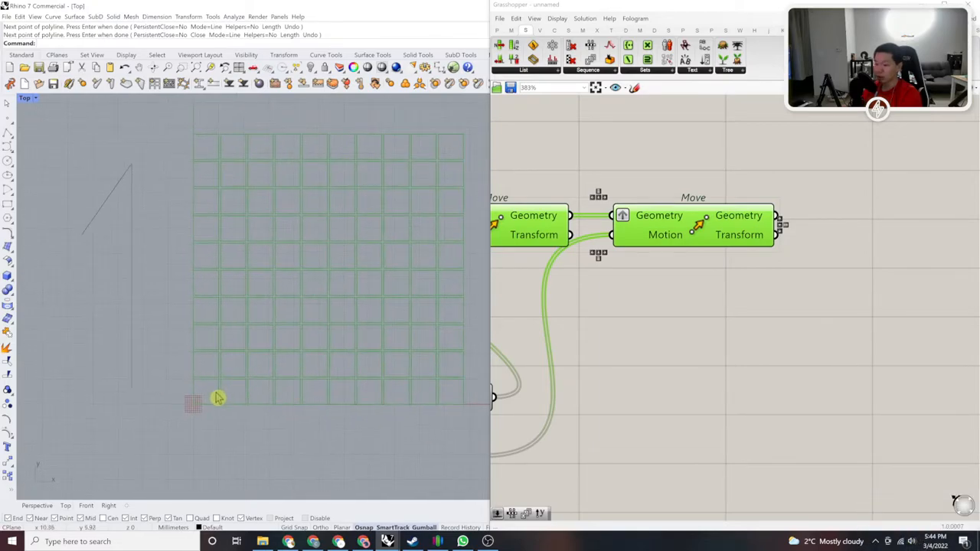
scroll(207, 326, up, 6)
scroll(158, 323, down, 4)
scroll(253, 328, up, 6)
scroll(223, 329, down, 10)
Step: Deselect the Move components and review the unhighlighted rectangle grid and the end of the component chain
click(727, 322)
right_drag(650, 353, 582, 360)
scroll(582, 360, up, 2)
right_drag(766, 264, 772, 332)
scroll(671, 314, down, 1)
scroll(203, 367, up, 6)
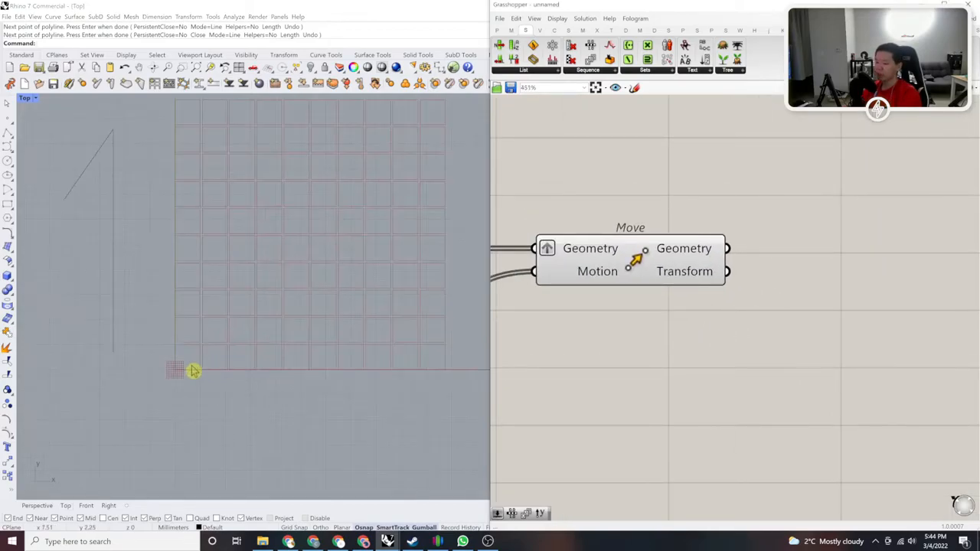
right_drag(179, 349, 219, 407)
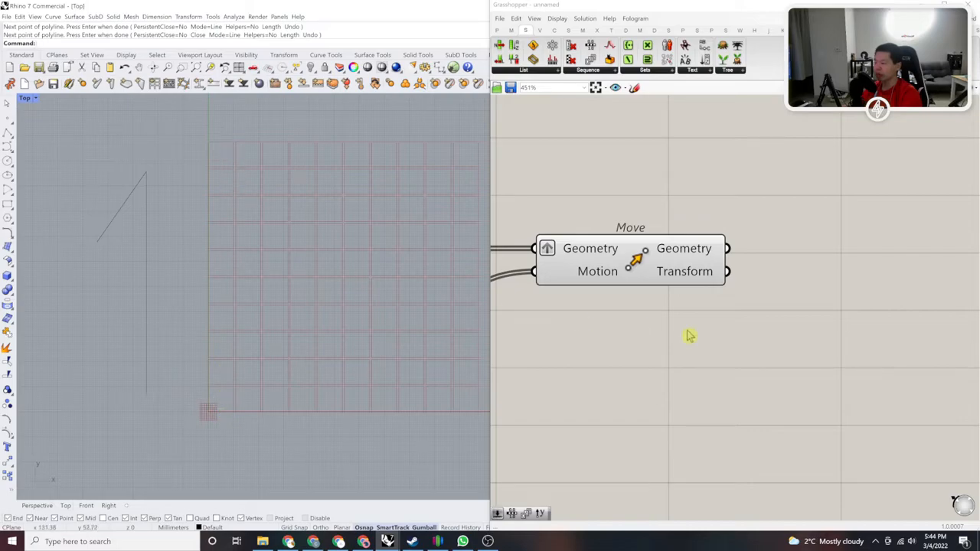
scroll(777, 365, down, 5)
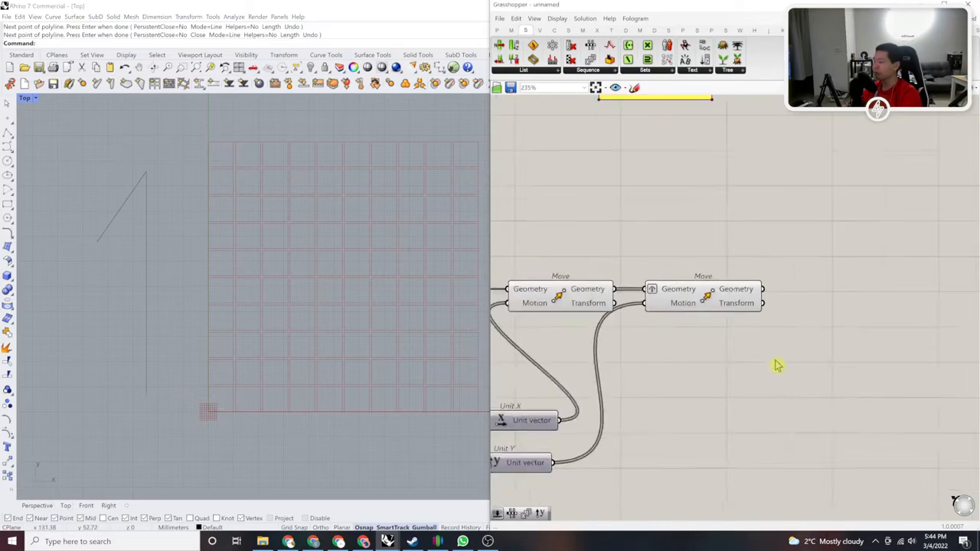
Step: Add a List Item component and a number slider of 0, and connect the last Move's Geometry output to the List input
double_click(720, 318)
text(list)
key(Return)
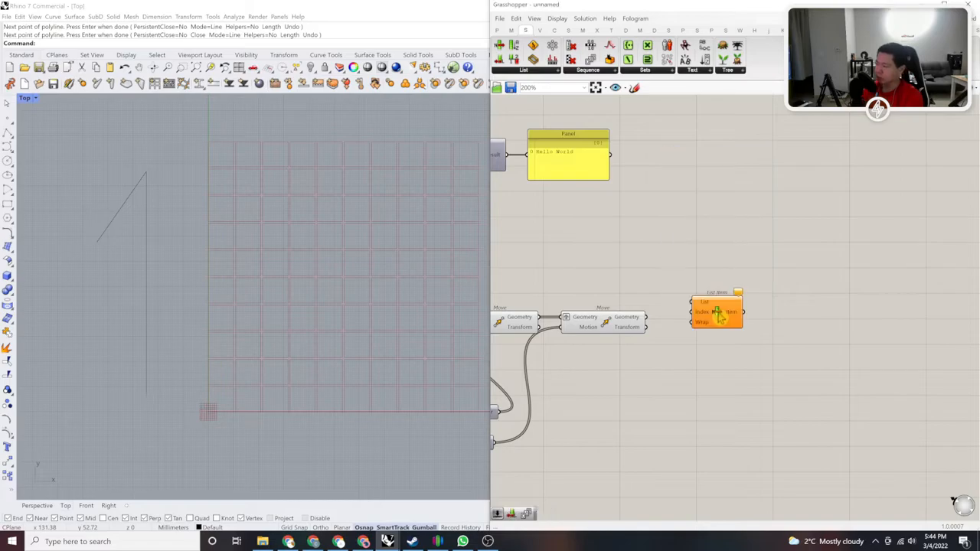
double_click(699, 345)
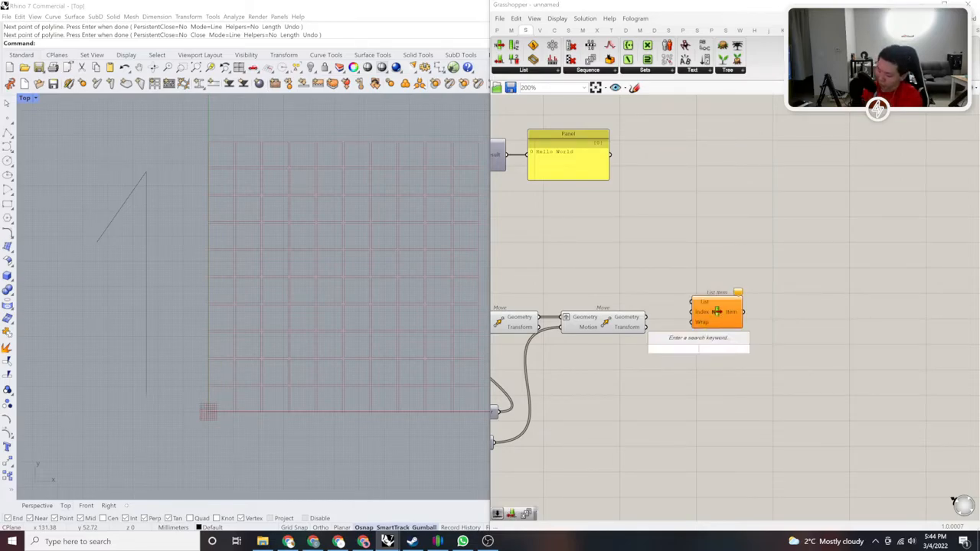
text(0)
key(Return)
scroll(699, 346, up, 4)
drag(719, 356, 562, 407)
scroll(624, 259, up, 1)
drag(594, 298, 696, 263)
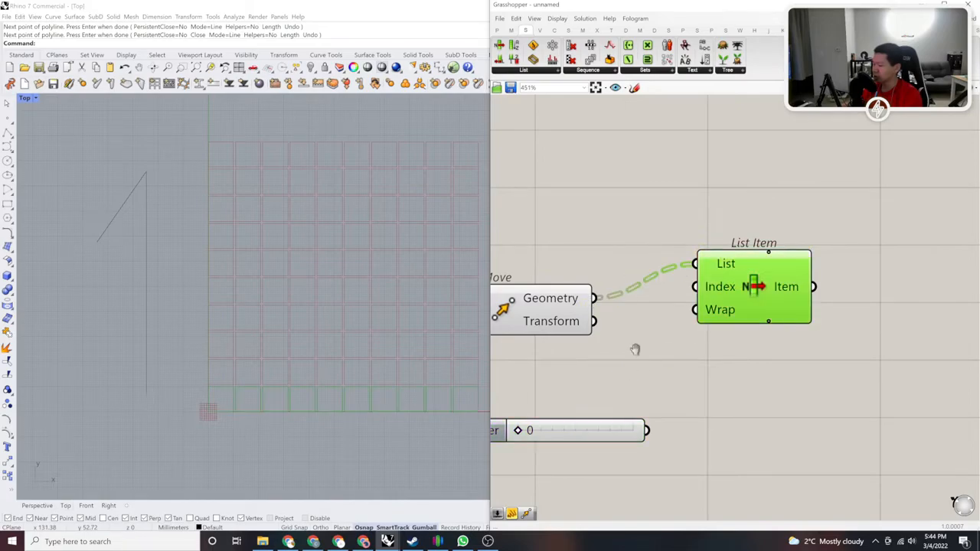
Step: Flatten the last Move's Geometry output and connect the number slider to List Item's Index input
right_drag(697, 300, 754, 263)
right_click(784, 222)
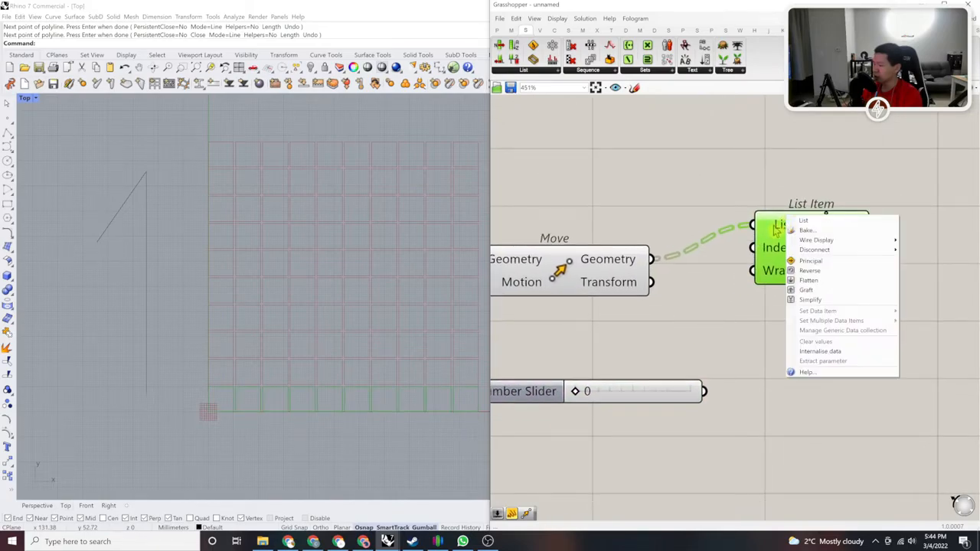
right_click(624, 259)
click(659, 311)
drag(754, 247, 704, 391)
scroll(639, 409, up, 1)
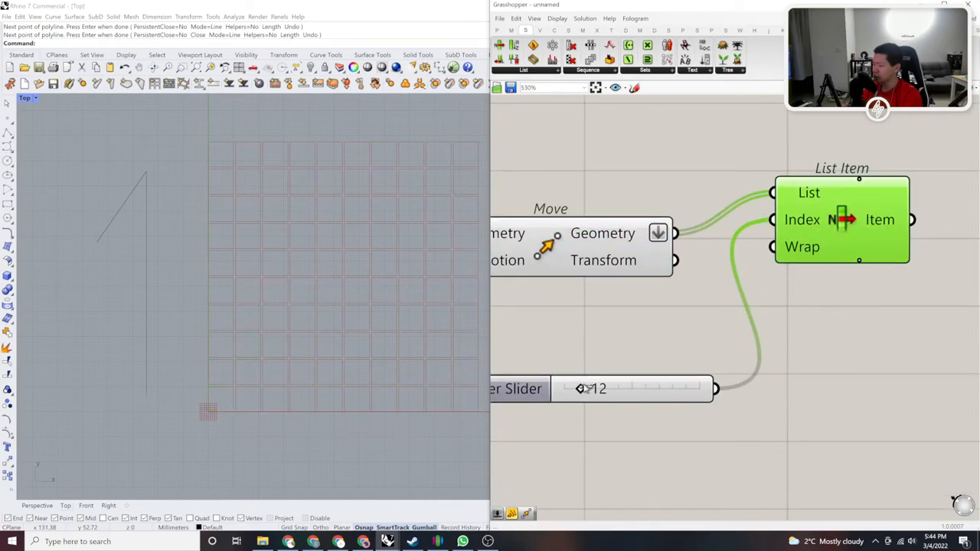
Step: Vary the List Item's index slider to test different rectangles, and delete the List Item and its slider
drag(576, 389, 640, 389)
scroll(751, 462, down, 3)
scroll(651, 295, down, 1)
right_drag(657, 301, 722, 354)
key(Delete)
scroll(724, 353, down, 4)
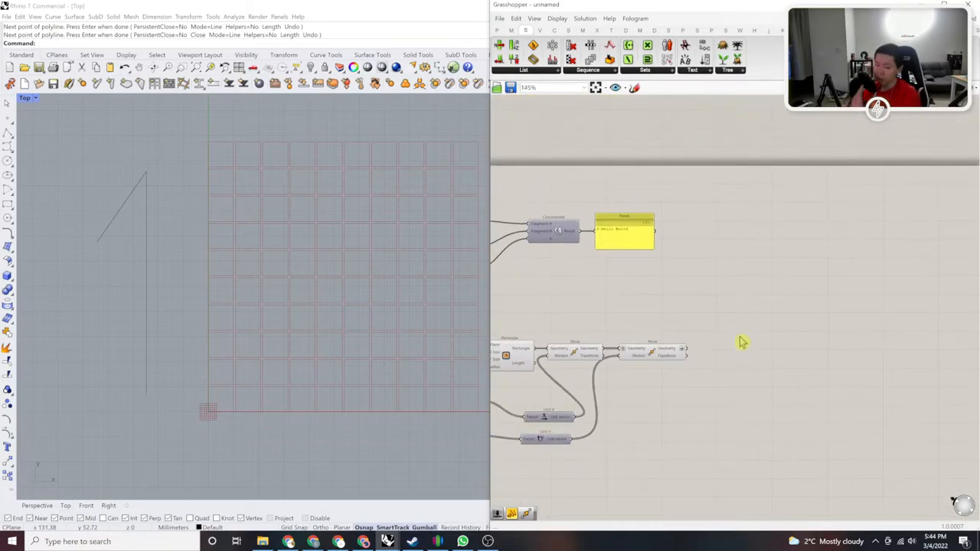
Step: Move the Hello World panels, Concatenate and result panel together to the free canvas beyond the last Move
right_drag(667, 337, 745, 329)
scroll(766, 286, up, 1)
drag(788, 281, 496, 123)
scroll(611, 192, down, 1)
right_drag(724, 271, 678, 265)
drag(572, 206, 818, 257)
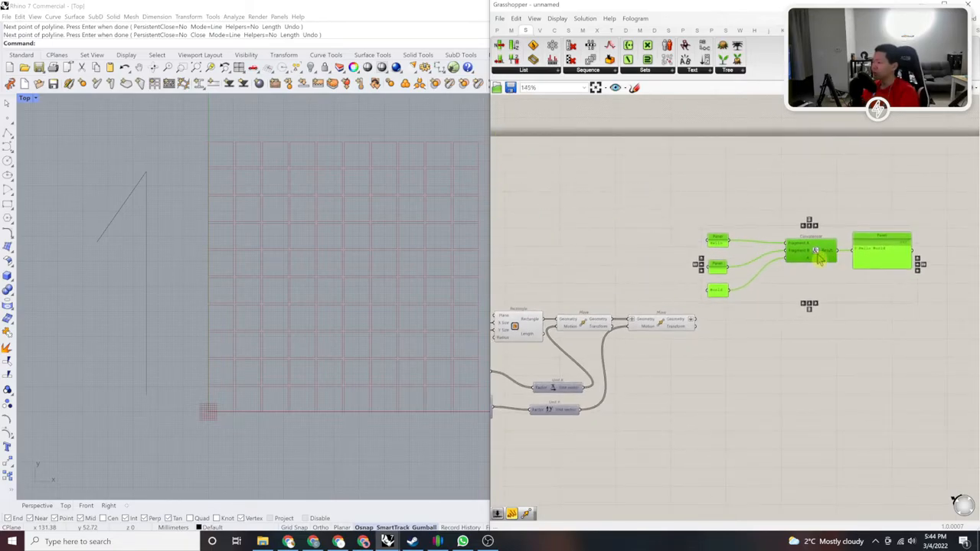
right_drag(699, 390, 661, 388)
Step: Create a text panel reading NORTH and connect it to Concatenate's Fragment A
double_click(655, 386)
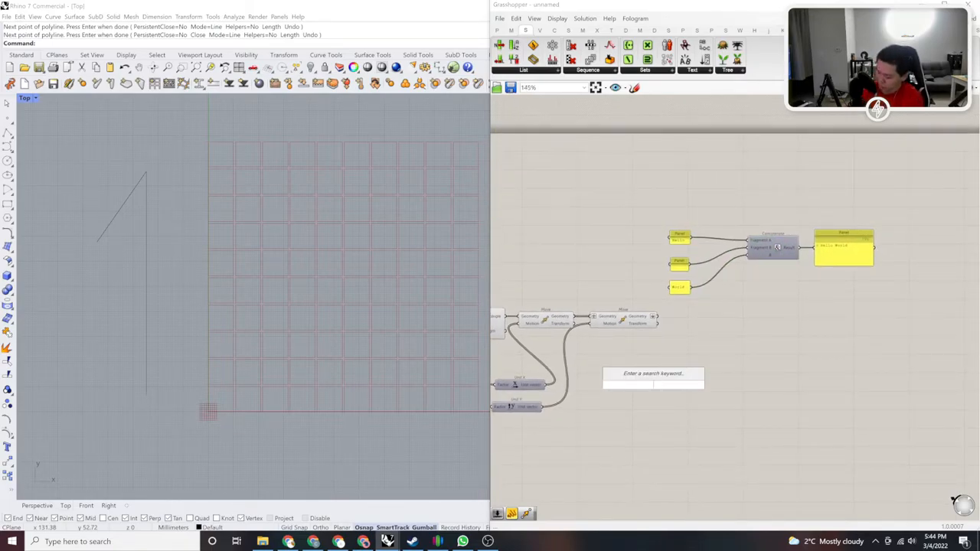
text(//)
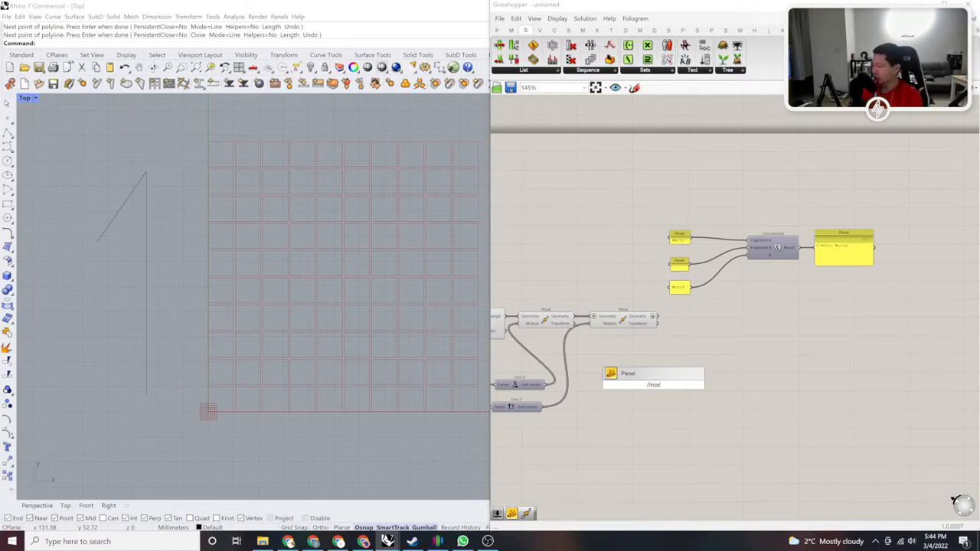
text(NORT)
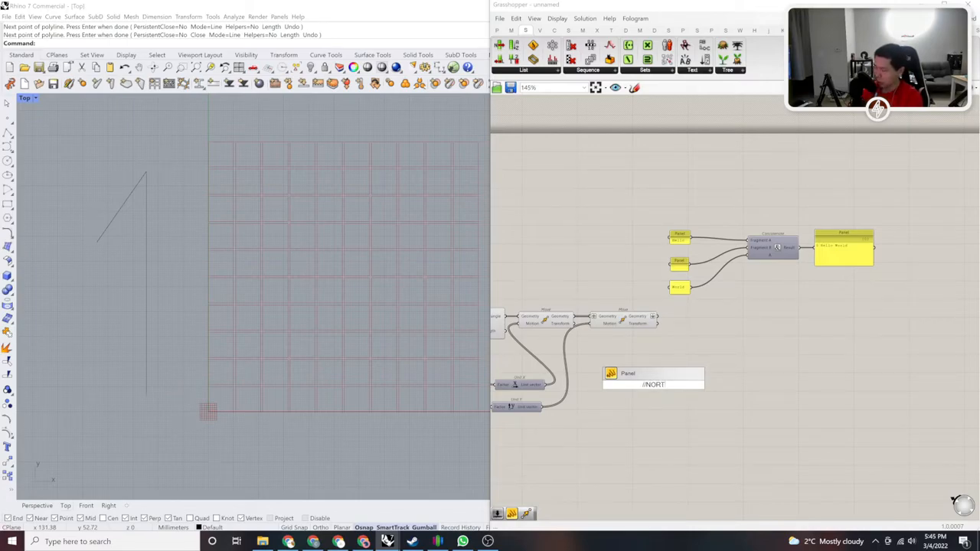
text(H)
key(Return)
scroll(730, 333, up, 3)
drag(789, 140, 628, 396)
scroll(663, 316, down, 2)
Step: Delete the old Hello, space and World panels that fed Concatenate
drag(738, 202, 605, 435)
scroll(743, 385, up, 1)
drag(617, 358, 597, 201)
right_drag(652, 246, 624, 273)
key(Delete)
Step: Move the NORTH panel, Concatenate and result panel together to the canvas area below the last Move
right_drag(878, 336, 853, 326)
drag(853, 326, 674, 203)
scroll(735, 165, down, 4)
scroll(723, 210, up, 3)
drag(737, 217, 665, 455)
right_drag(691, 409, 741, 350)
scroll(785, 302, up, 3)
drag(768, 345, 770, 318)
Step: Create a text panel containing a hyphen and connect it to Concatenate's Fragment B
double_click(623, 403)
text(//)
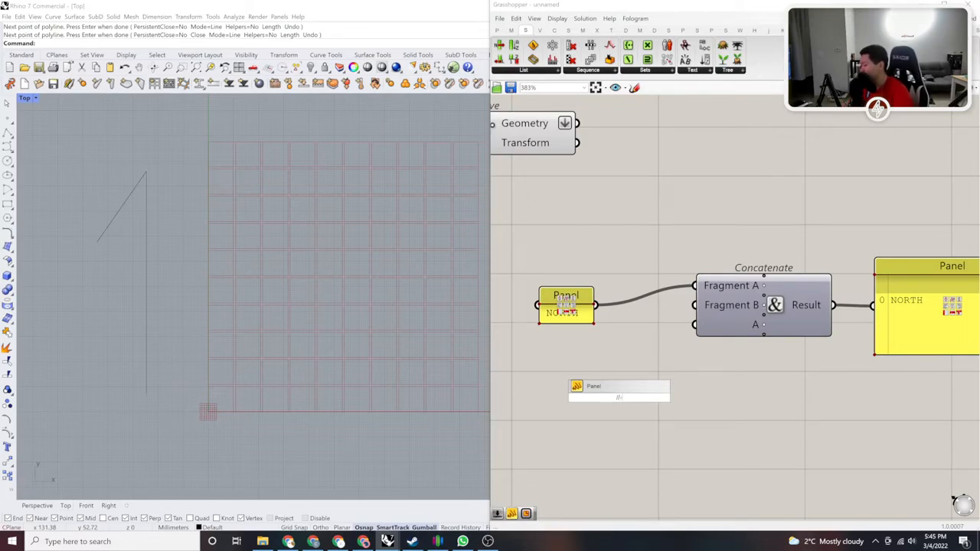
key(Return)
scroll(668, 370, up, 2)
drag(717, 283, 639, 400)
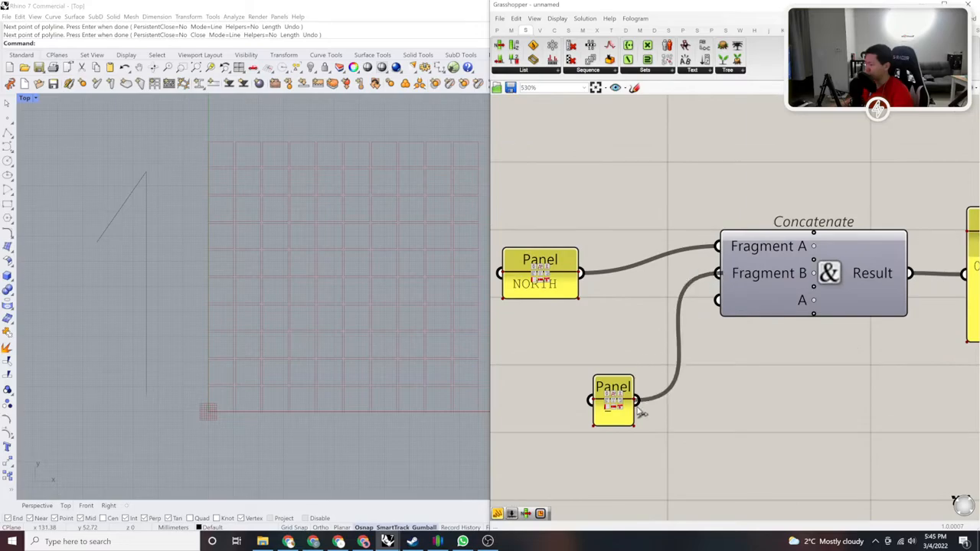
Step: Move the hyphen panel directly underneath the NORTH panel
scroll(732, 334, down, 3)
double_click(686, 405)
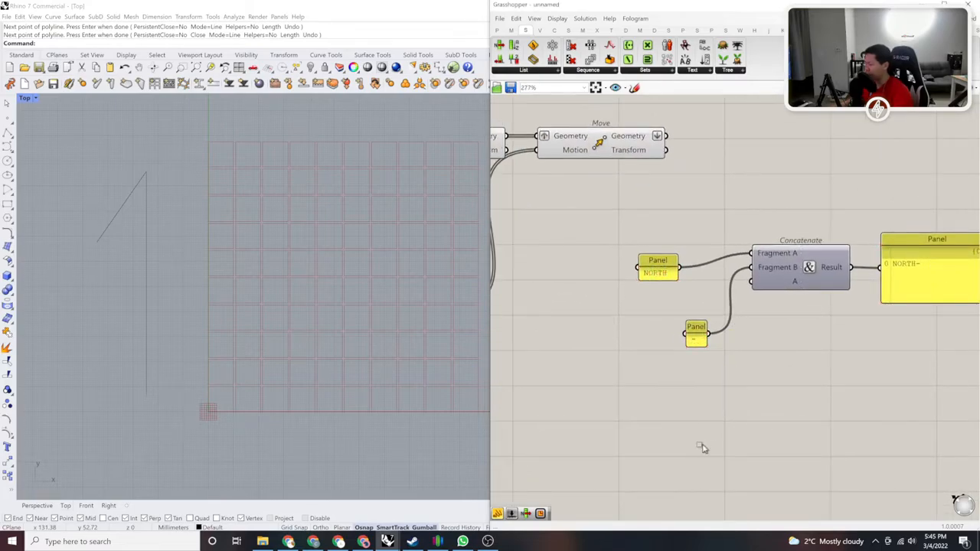
scroll(702, 341, up, 2)
scroll(698, 349, down, 2)
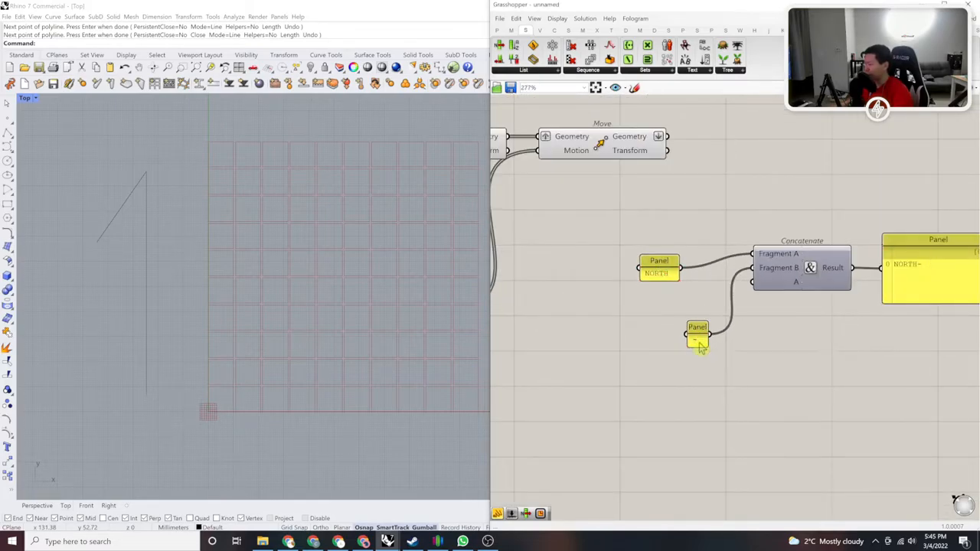
drag(699, 347, 665, 320)
right_drag(277, 417, 273, 434)
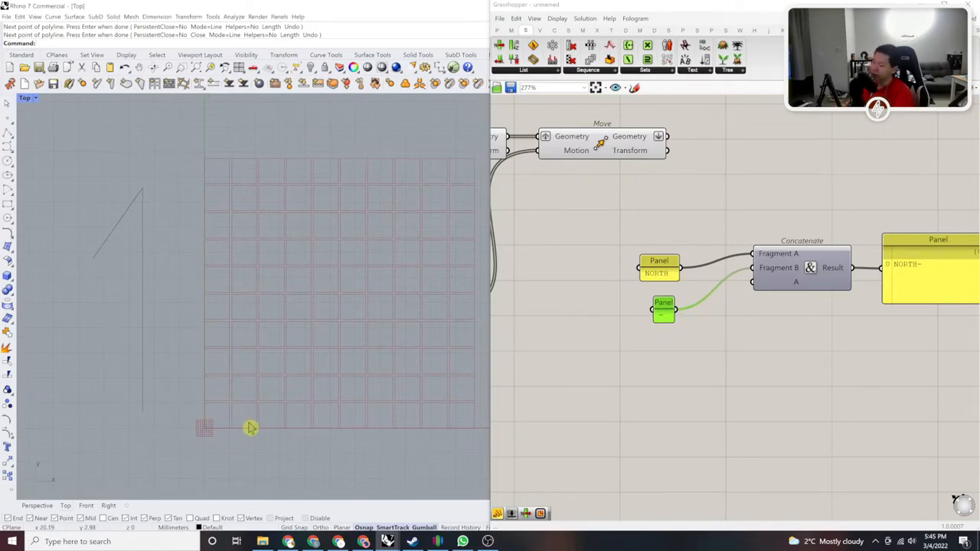
double_click(672, 375)
click(662, 411)
right_drag(653, 414, 572, 400)
Step: Move both text panels, Concatenate and the result panel together slightly lower beneath the last Move
scroll(736, 388, down, 3)
scroll(702, 389, up, 1)
scroll(678, 344, up, 2)
scroll(714, 353, down, 1)
right_drag(715, 352, 754, 346)
drag(924, 416, 586, 264)
right_drag(745, 312, 762, 277)
drag(764, 278, 739, 309)
click(681, 401)
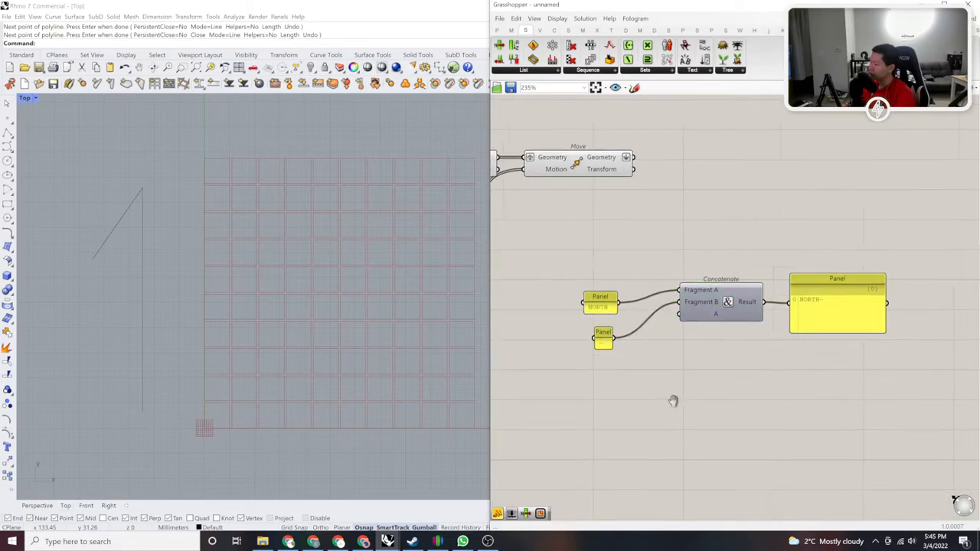
Step: Examine the rectangle grid in the Top viewport, from the cells near the origin out to its full extent
scroll(708, 318, up, 2)
right_drag(218, 413, 225, 408)
scroll(226, 408, up, 2)
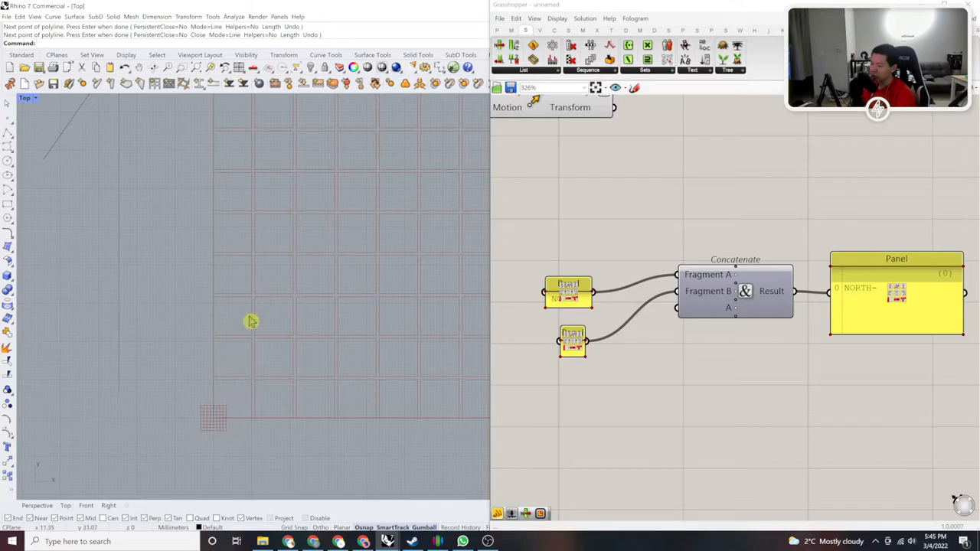
scroll(248, 188, down, 3)
right_drag(258, 193, 260, 208)
scroll(246, 313, up, 2)
scroll(367, 318, down, 4)
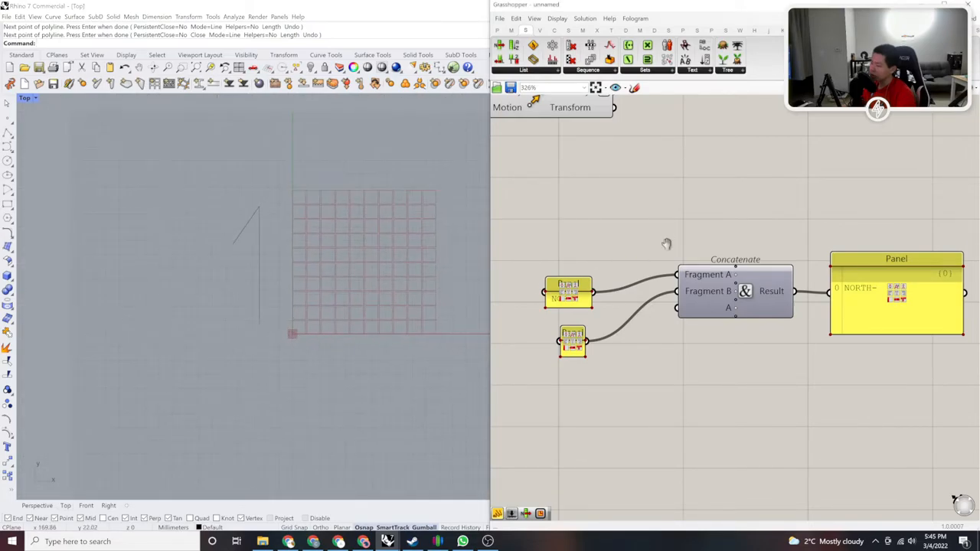
scroll(652, 243, down, 3)
scroll(613, 230, up, 3)
Step: Turn off Flatten on the last Move's Geometry output
right_click(597, 218)
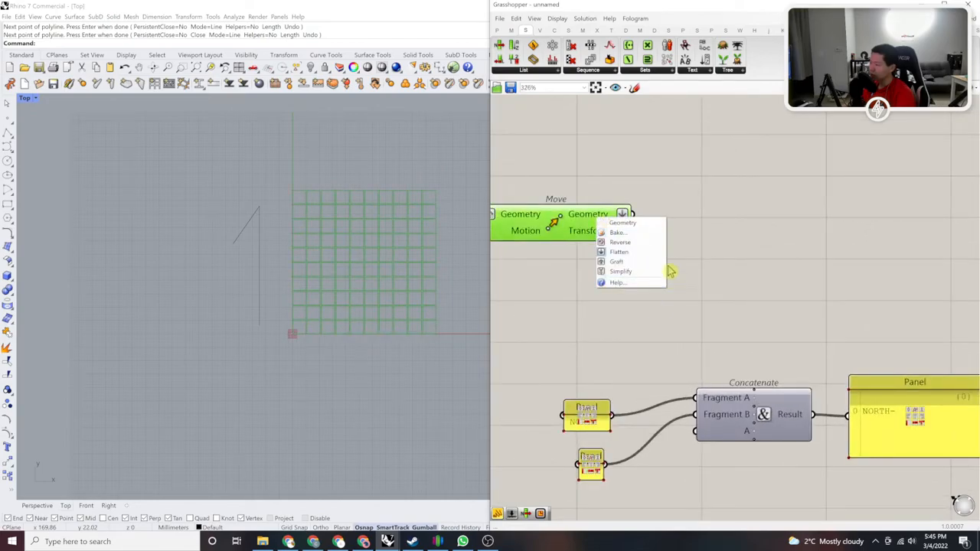
click(646, 255)
click(720, 288)
right_drag(733, 290, 639, 296)
right_drag(677, 430, 691, 389)
click(691, 389)
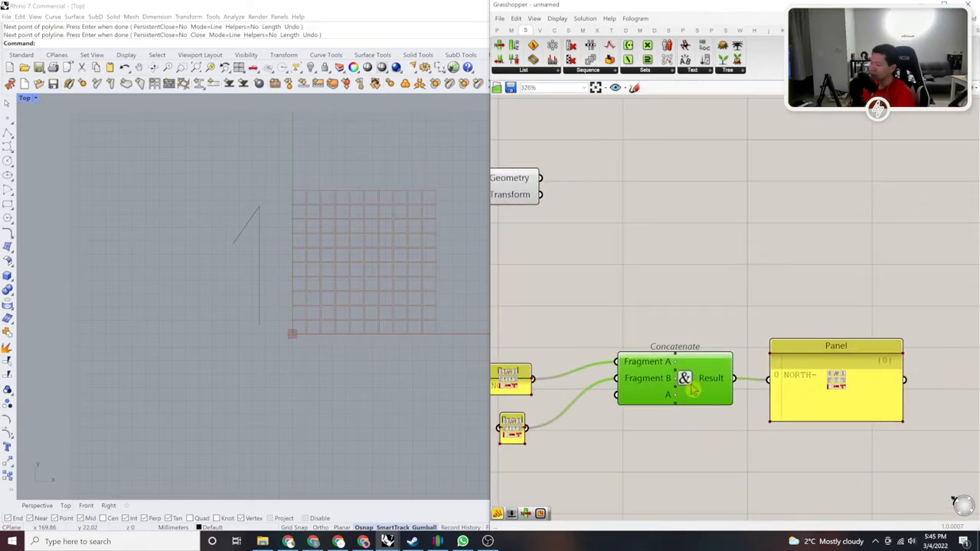
double_click(689, 310)
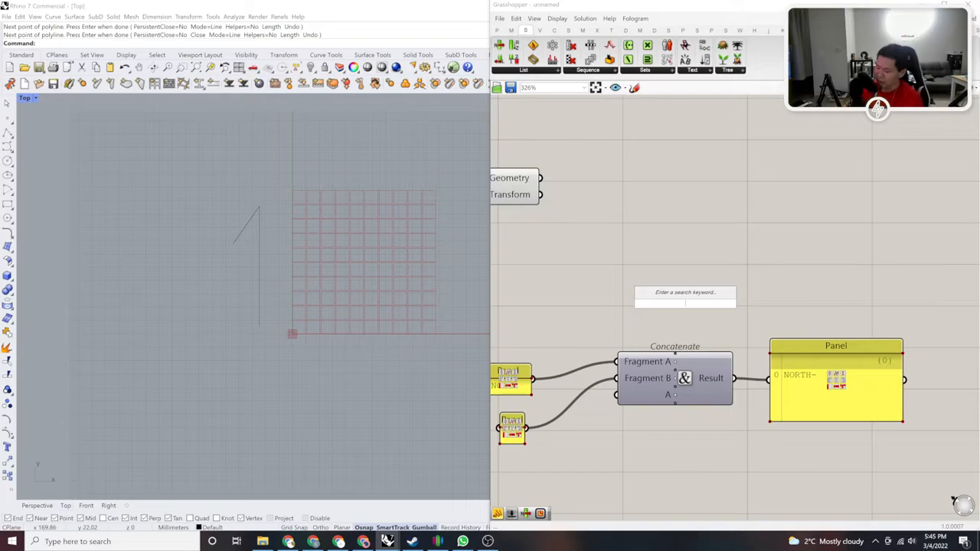
text(MOVE)
key(BackSpace)
key(BackSpace)
key(BackSpace)
key(BackSpace)
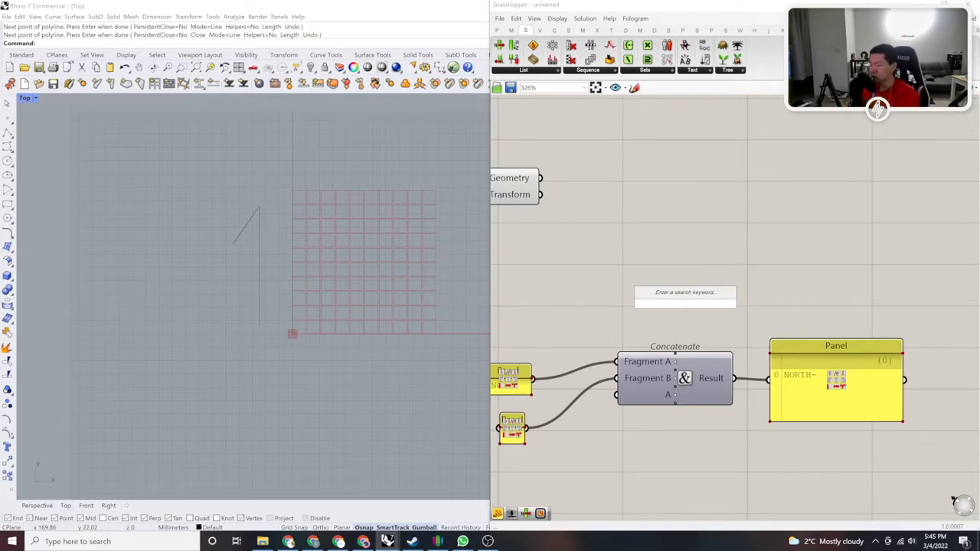
click(624, 311)
Step: Add a Series component below the hyphen panel and connect its output to Concatenate's third input
right_drag(658, 363, 698, 334)
right_drag(864, 372, 799, 372)
right_drag(530, 447, 694, 402)
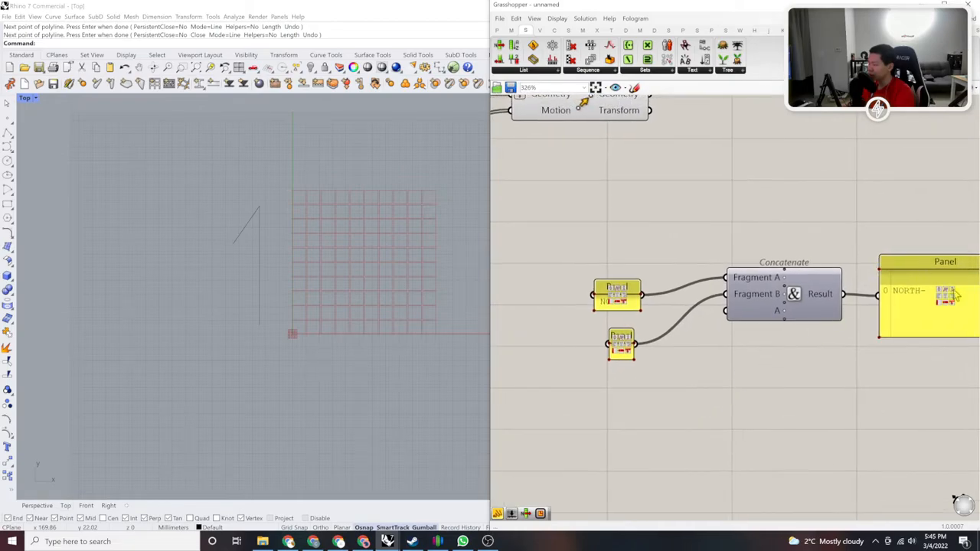
double_click(683, 402)
text(SER)
click(694, 392)
scroll(693, 407, up, 2)
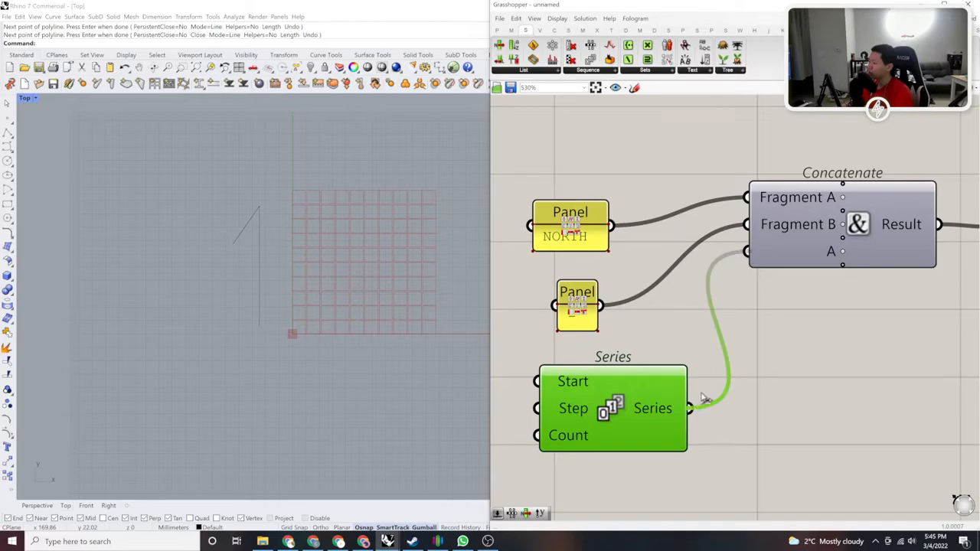
drag(707, 396, 693, 398)
Step: Check the labels in the result panel and move the whole Concatenate group up and farther away from the last Move
scroll(689, 387, down, 3)
scroll(858, 328, up, 2)
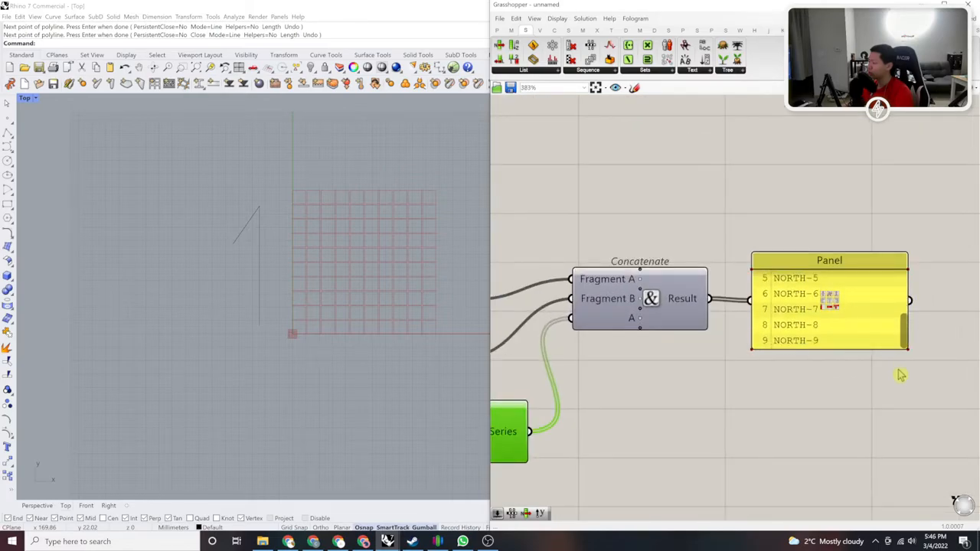
scroll(843, 360, down, 3)
scroll(812, 337, up, 2)
scroll(793, 349, down, 3)
right_drag(934, 363, 830, 392)
drag(849, 424, 621, 280)
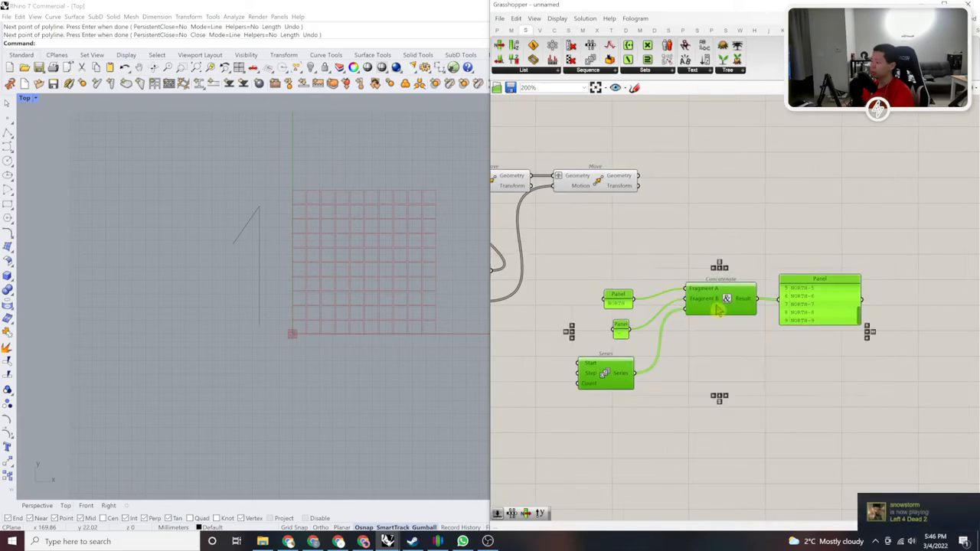
drag(717, 305, 827, 253)
right_drag(914, 412, 870, 429)
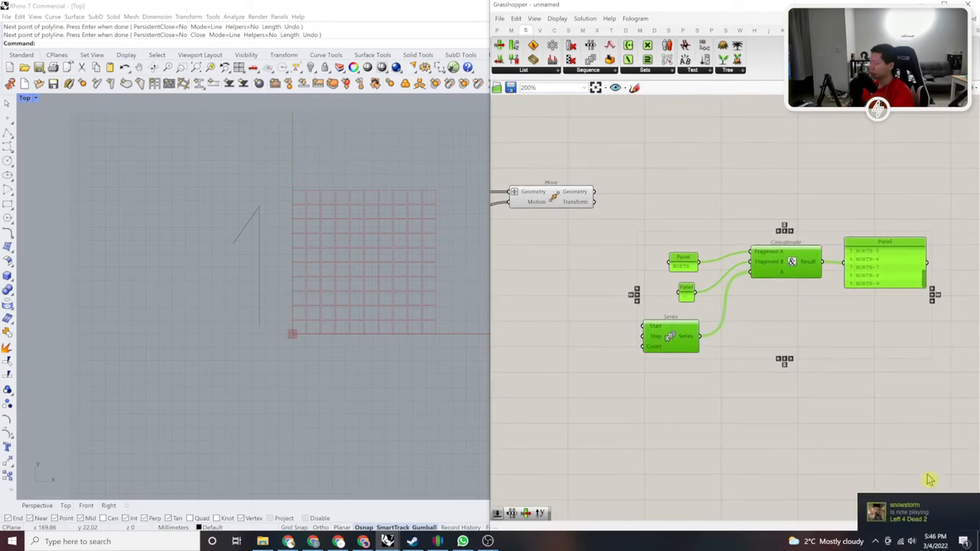
right_drag(726, 397, 697, 422)
double_click(711, 377)
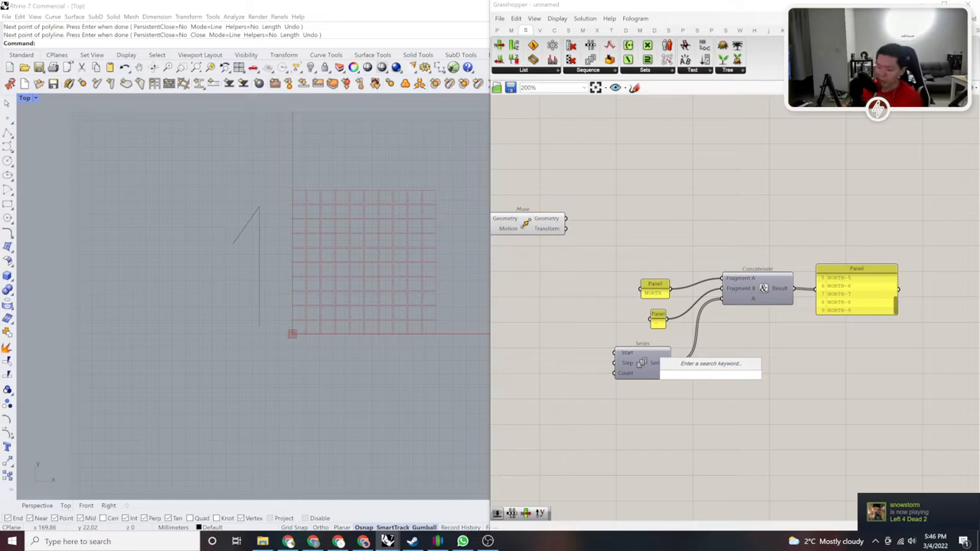
text(lsit)
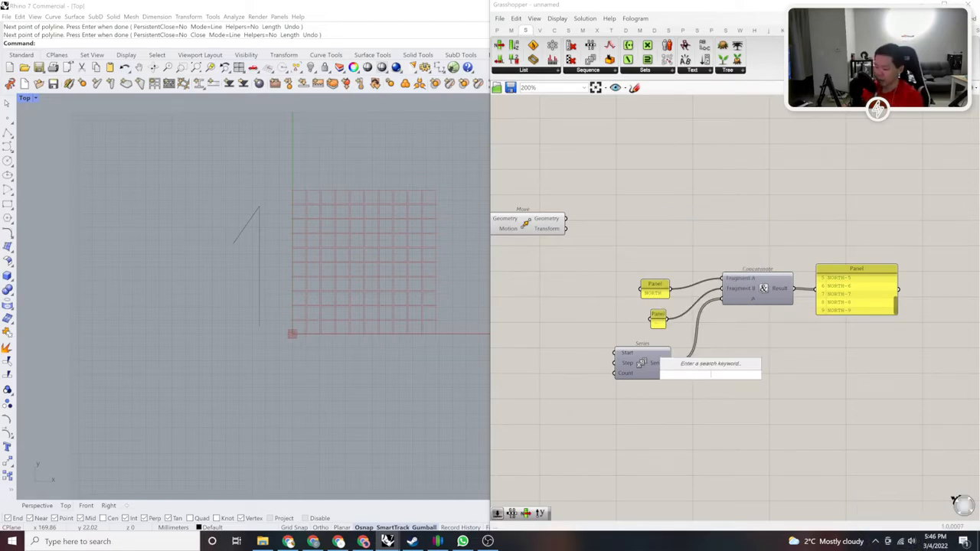
text( length)
key(Return)
click(713, 380)
key(Delete)
Step: Add a List Length component beside the label Series and connect the last Move's Geometry output to it
double_click(712, 378)
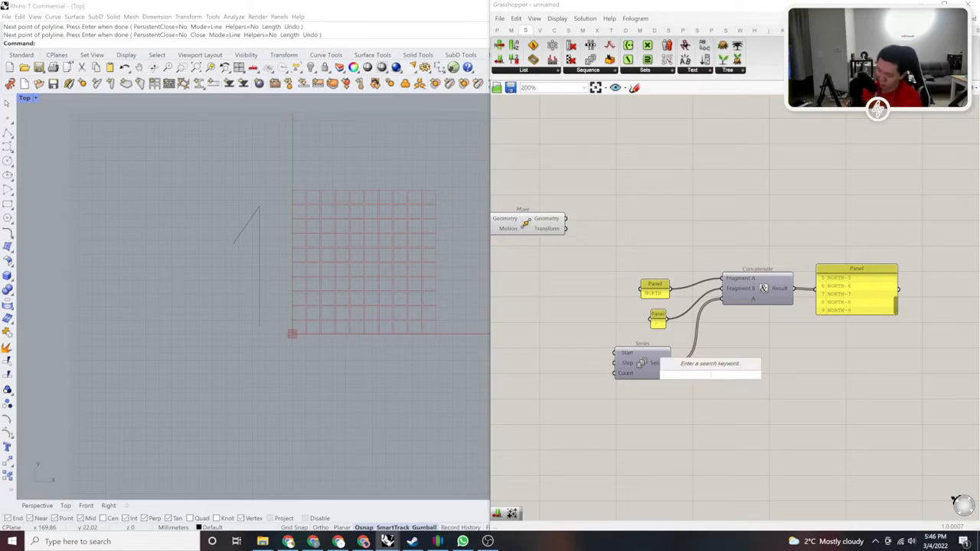
text(list length)
key(Return)
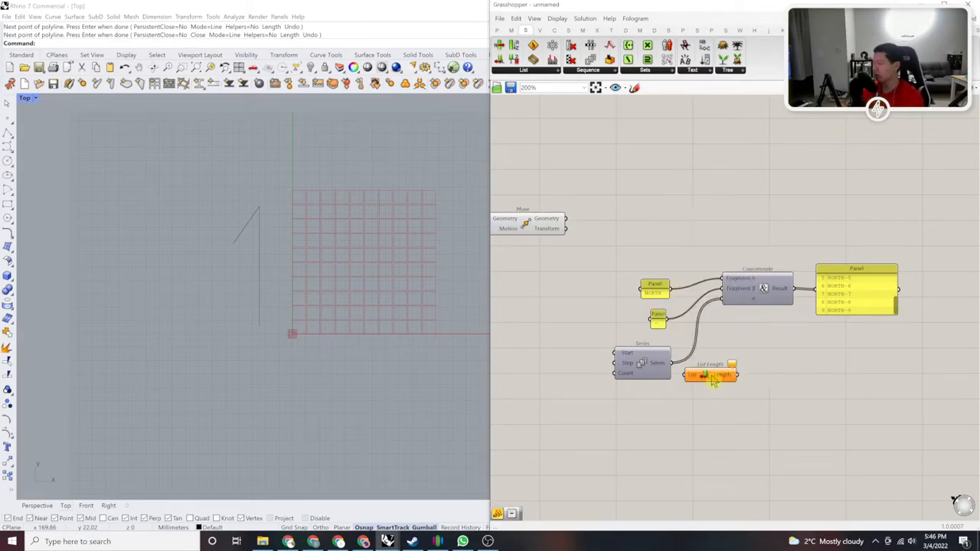
drag(713, 379, 614, 380)
scroll(567, 274, up, 3)
drag(565, 183, 602, 437)
Step: Flatten the last Move's Geometry output that feeds List Length
scroll(622, 457, up, 1)
right_click(586, 432)
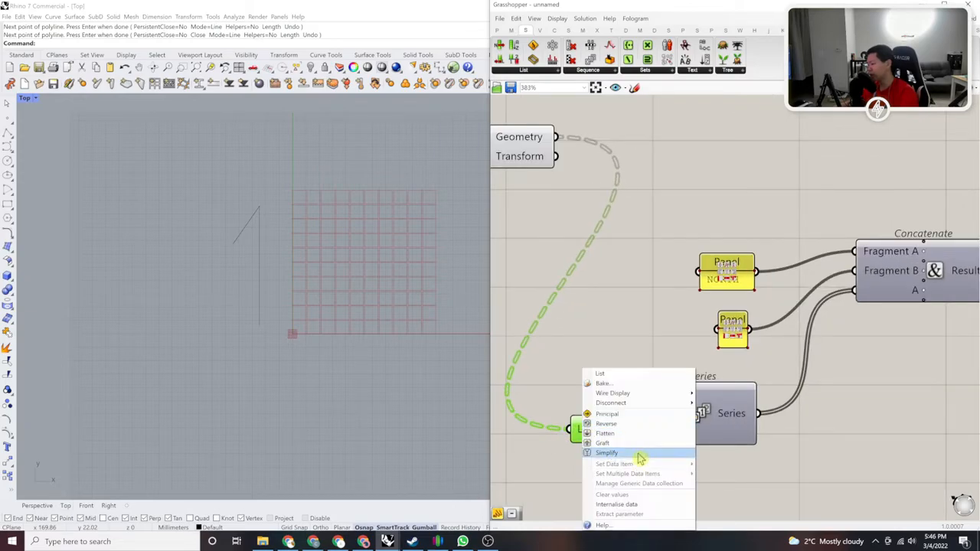
click(665, 233)
right_click(528, 145)
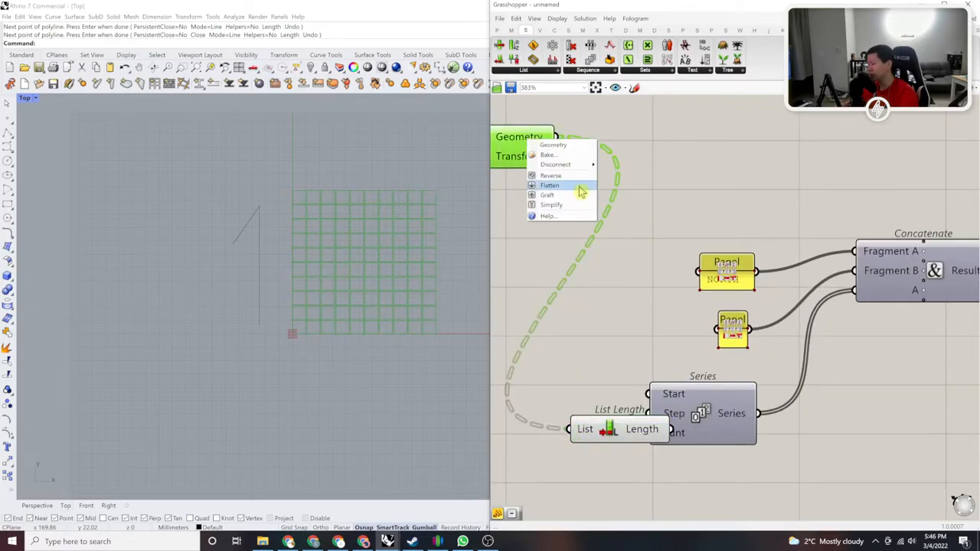
click(551, 188)
Step: Connect List Length's Length output to the Count input of the label Series
scroll(691, 354, up, 2)
scroll(744, 343, up, 2)
drag(689, 349, 730, 345)
scroll(847, 354, down, 3)
Step: Review the list of concatenated labels in the result panel, going back to its first entries
right_drag(889, 333, 705, 375)
scroll(768, 368, down, 2)
scroll(826, 299, up, 1)
drag(830, 339, 856, 256)
scroll(835, 340, down, 3)
scroll(772, 339, up, 3)
scroll(748, 336, down, 5)
Step: Examine the number slider and Series components driving the rectangle grid, and return to the label components
right_drag(692, 374, 841, 366)
scroll(841, 366, down, 5)
scroll(651, 347, up, 5)
right_drag(651, 347, 778, 343)
scroll(779, 343, up, 2)
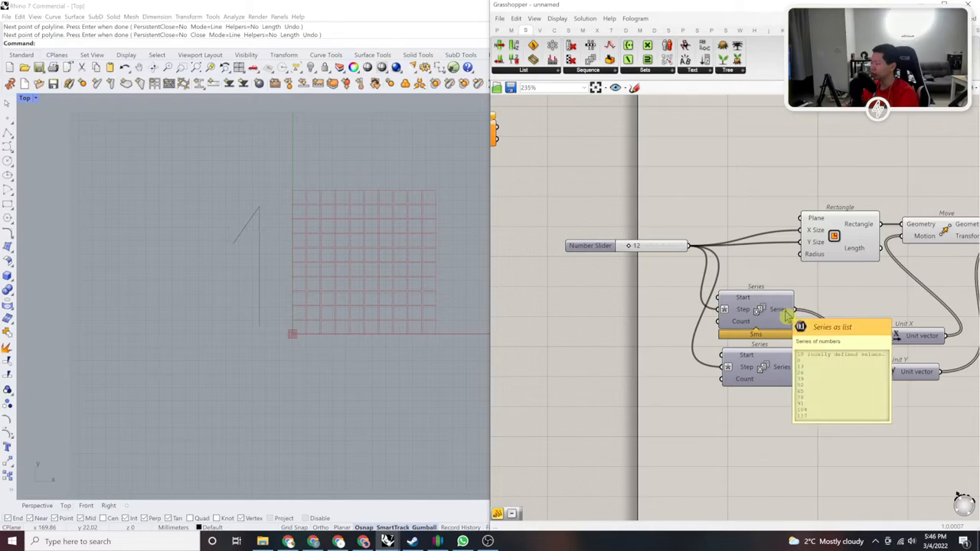
scroll(740, 337, down, 5)
scroll(774, 415, up, 2)
scroll(773, 414, up, 6)
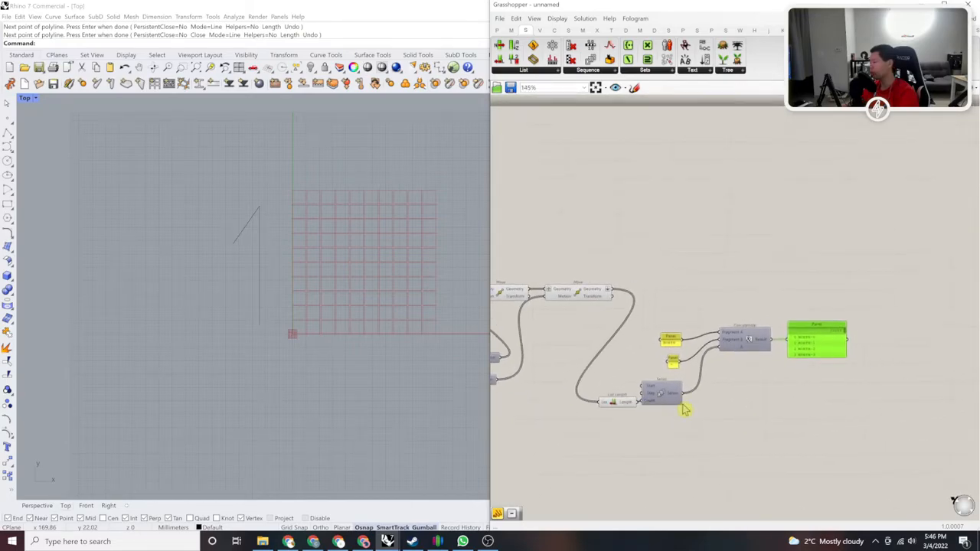
Step: Add a Center component to the empty canvas area above the label components
scroll(697, 268, down, 2)
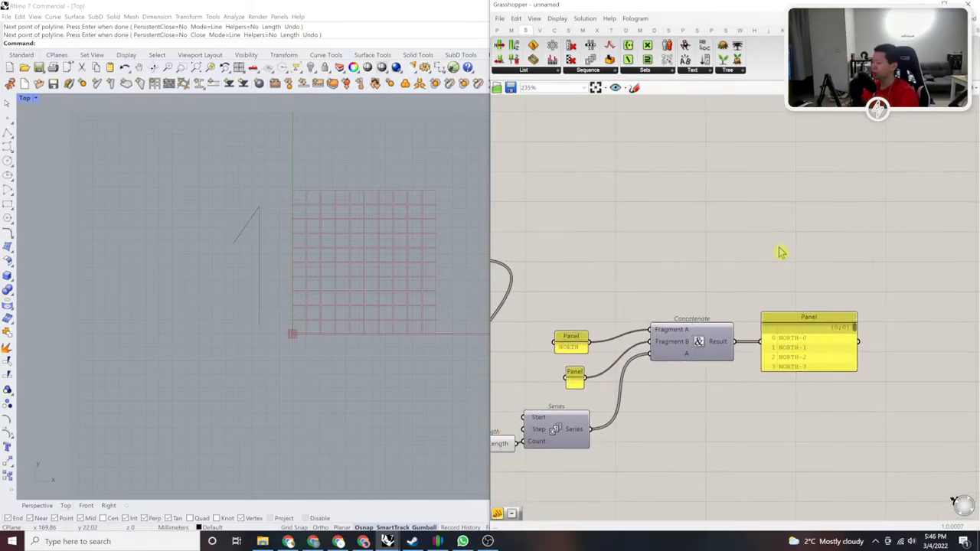
double_click(779, 247)
text(center)
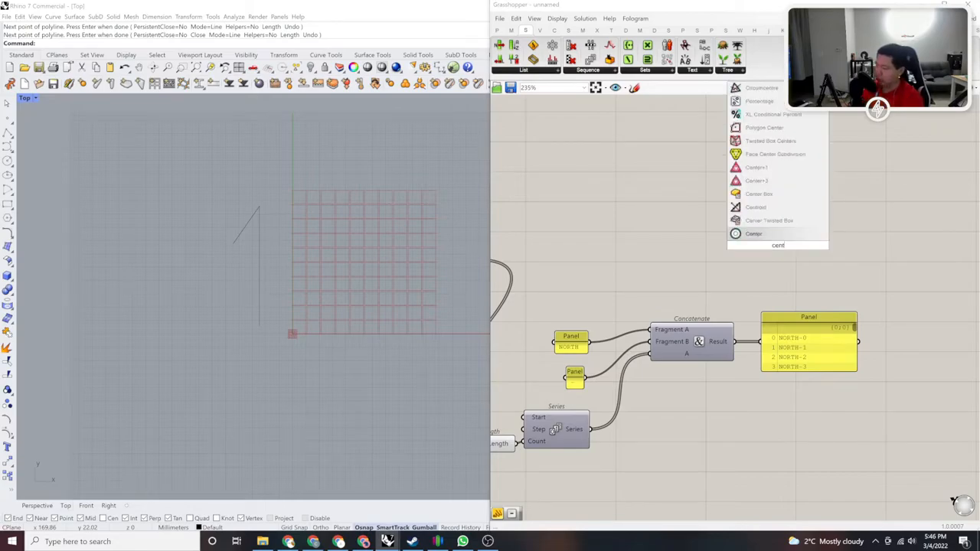
key(Return)
Step: Add a Polygon Center component beside the Center component
double_click(631, 246)
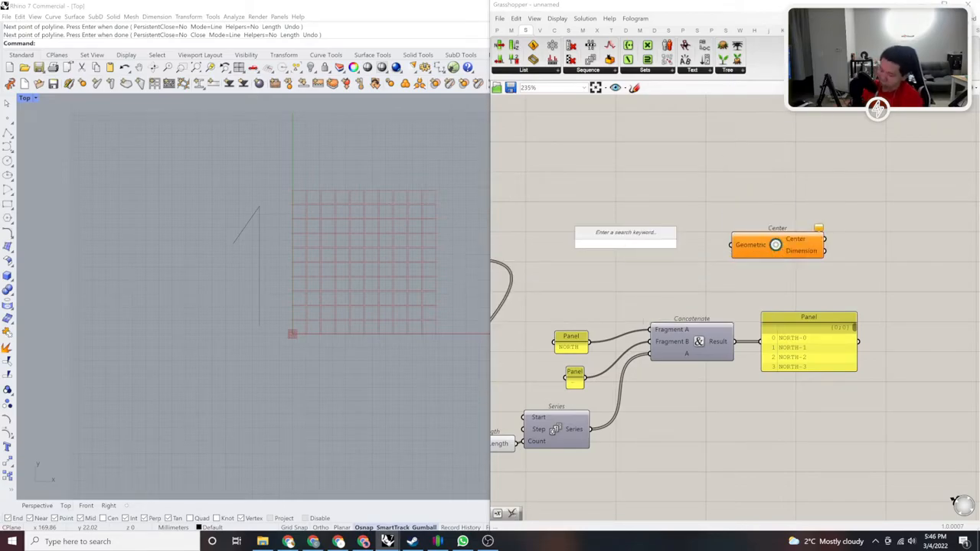
text(polygon center)
key(Up)
key(Up)
key(Up)
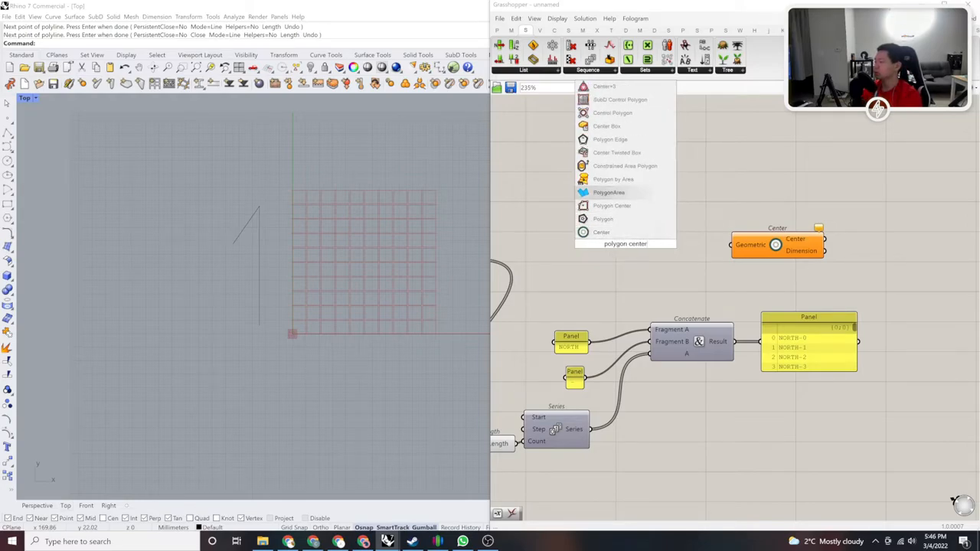
key(Down)
key(Return)
Step: Add an Area component above the Polygon Center component
double_click(640, 185)
text(area)
key(Return)
scroll(621, 215, up, 1)
scroll(695, 235, down, 2)
right_drag(695, 235, 773, 246)
Step: Compare the Area, Polygon Center and Center components as ways of finding each rectangle's centre
drag(845, 278, 722, 191)
drag(731, 243, 687, 163)
click(803, 241)
right_drag(804, 241, 768, 255)
drag(803, 240, 584, 188)
click(781, 251)
scroll(777, 245, up, 1)
right_drag(774, 242, 846, 269)
drag(879, 279, 569, 199)
click(735, 278)
drag(733, 277, 631, 196)
drag(725, 260, 685, 215)
right_drag(791, 244, 752, 278)
click(865, 309)
drag(867, 312, 740, 216)
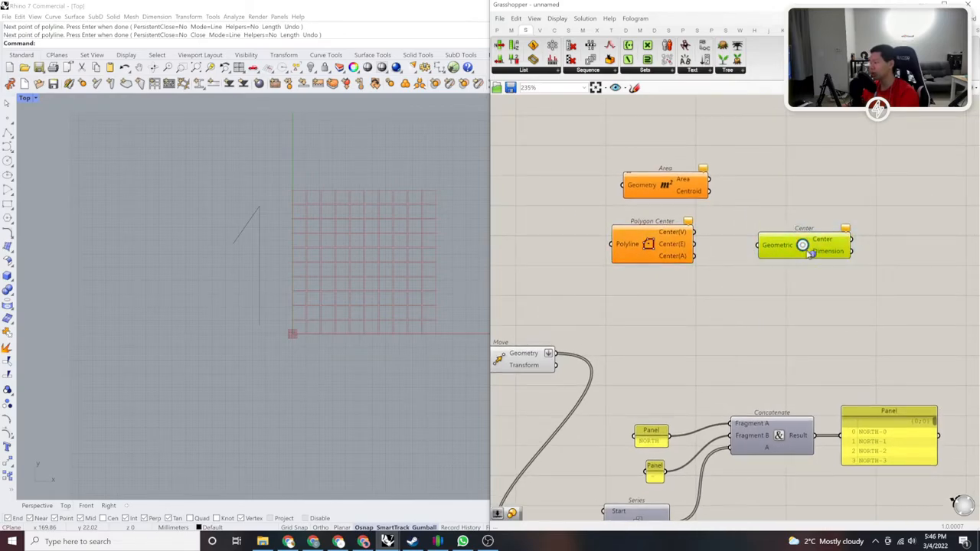
Step: Reveal where the Center component is located in the component library, using the enlarged canvas window to read the category names
double_click(750, 6)
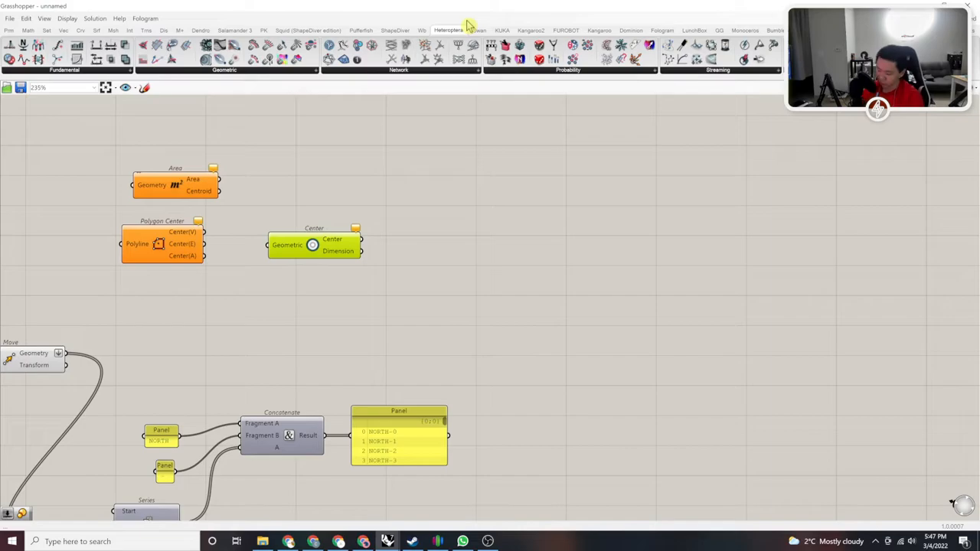
key(super+Right)
click(694, 288)
right_drag(784, 246, 671, 245)
scroll(672, 244, up, 4)
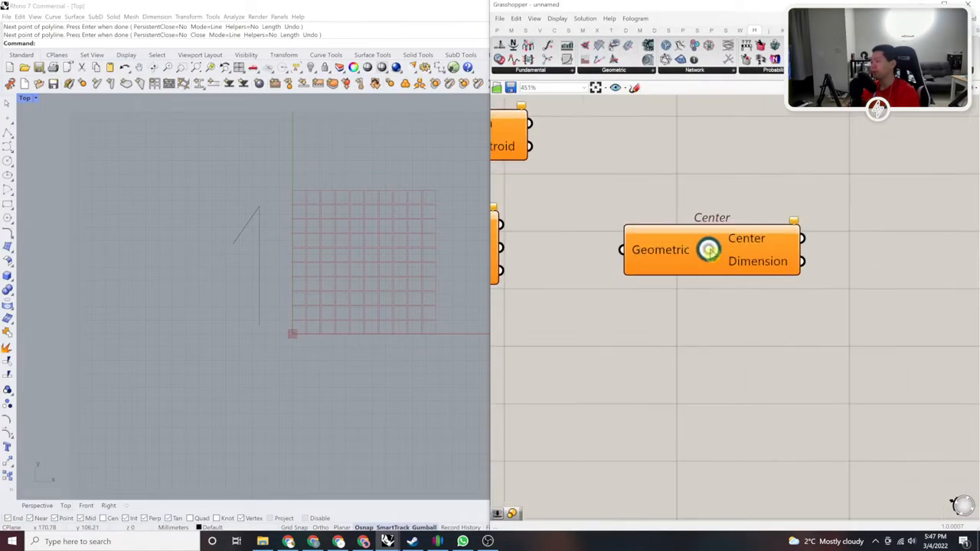
ctrl+alt+click(712, 252)
Step: Reveal where the Polygon Center and Area components are located in the component library
scroll(682, 281, down, 3)
right_drag(563, 281, 728, 294)
scroll(734, 281, up, 4)
ctrl+alt+click(705, 276)
right_drag(444, 272, 375, 287)
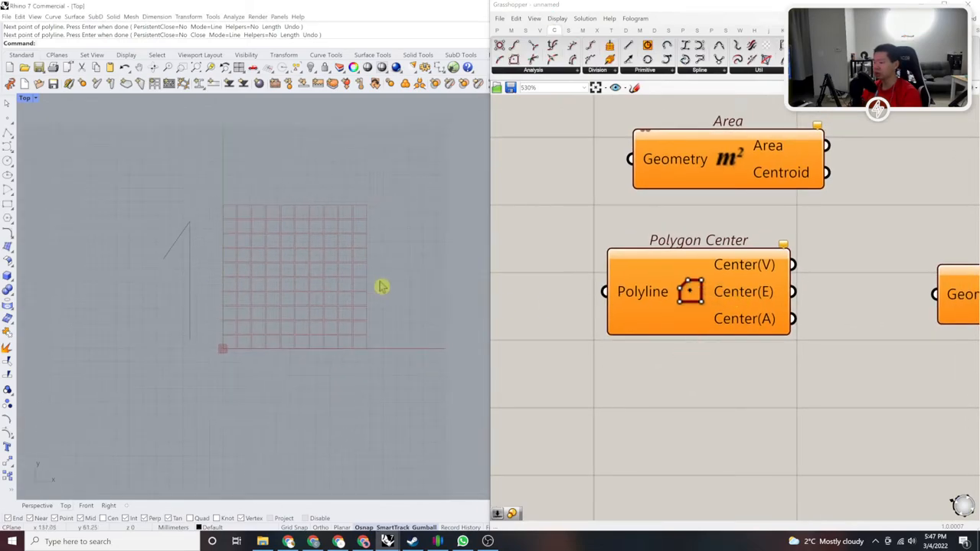
right_drag(736, 270, 718, 311)
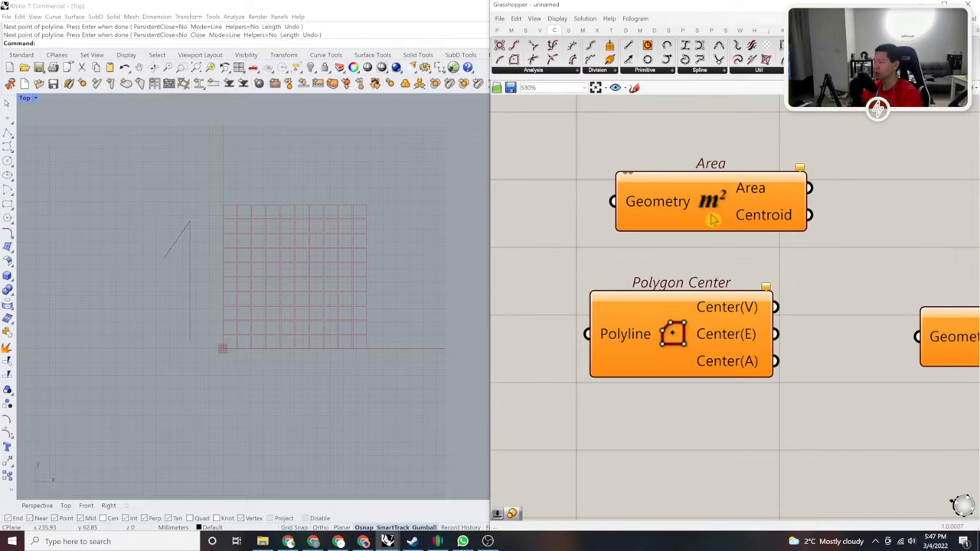
ctrl+alt+click(713, 213)
scroll(778, 263, down, 3)
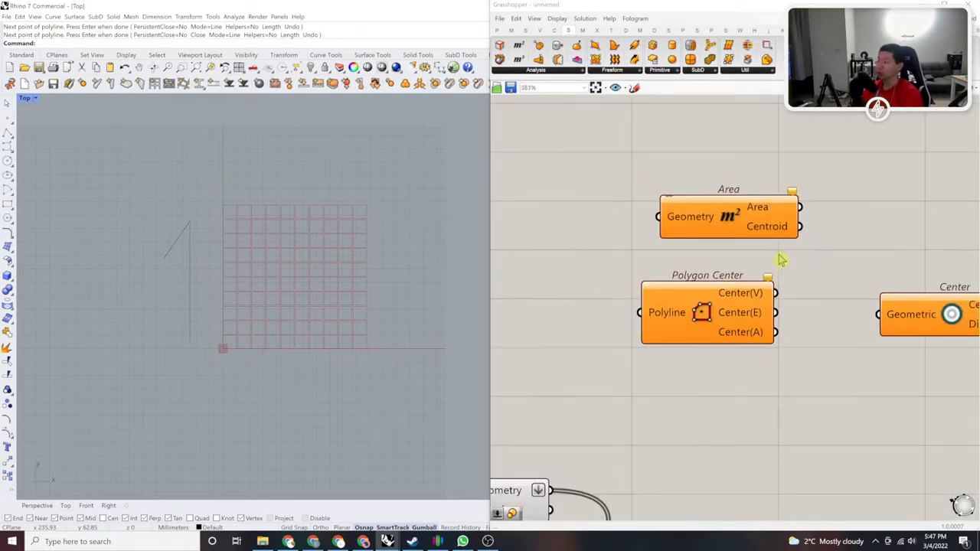
Step: Add a Volume component and place it above the Area component
double_click(881, 177)
text(volume)
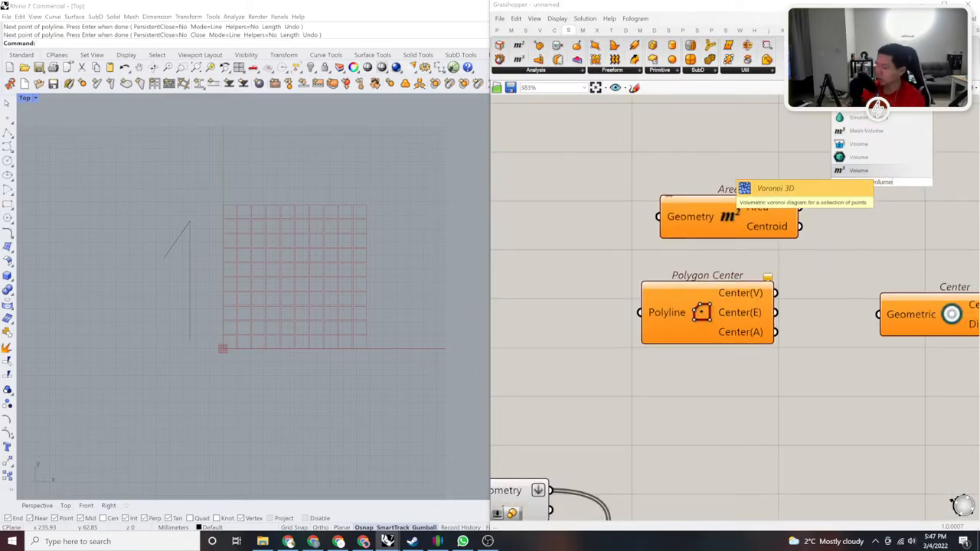
key(Return)
drag(882, 181, 704, 152)
scroll(707, 152, down, 3)
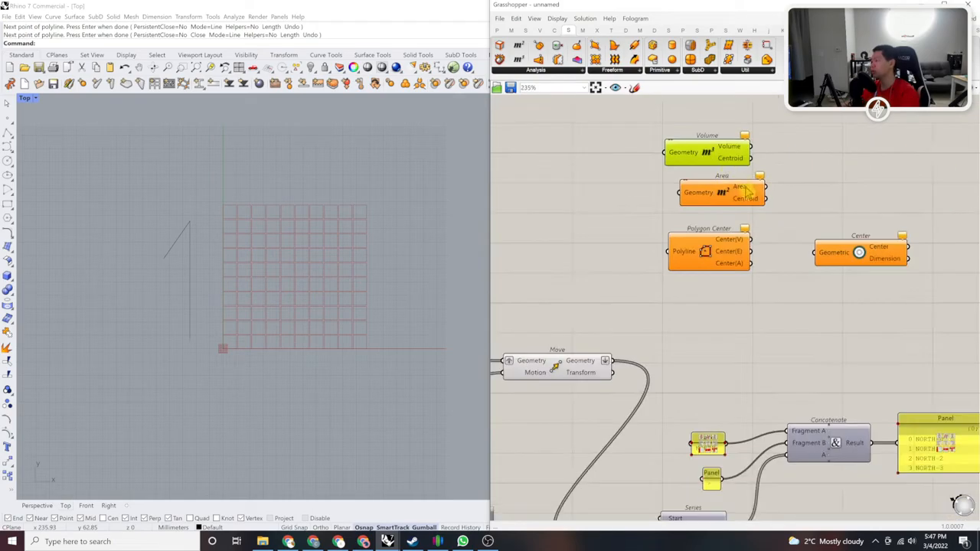
Step: Line up the Volume, Area and Polygon Center components in one column
scroll(846, 249, up, 2)
right_drag(876, 353, 819, 365)
click(819, 366)
scroll(667, 356, down, 3)
right_drag(667, 356, 712, 351)
drag(713, 353, 609, 158)
scroll(677, 209, up, 3)
click(790, 190)
scroll(695, 201, up, 2)
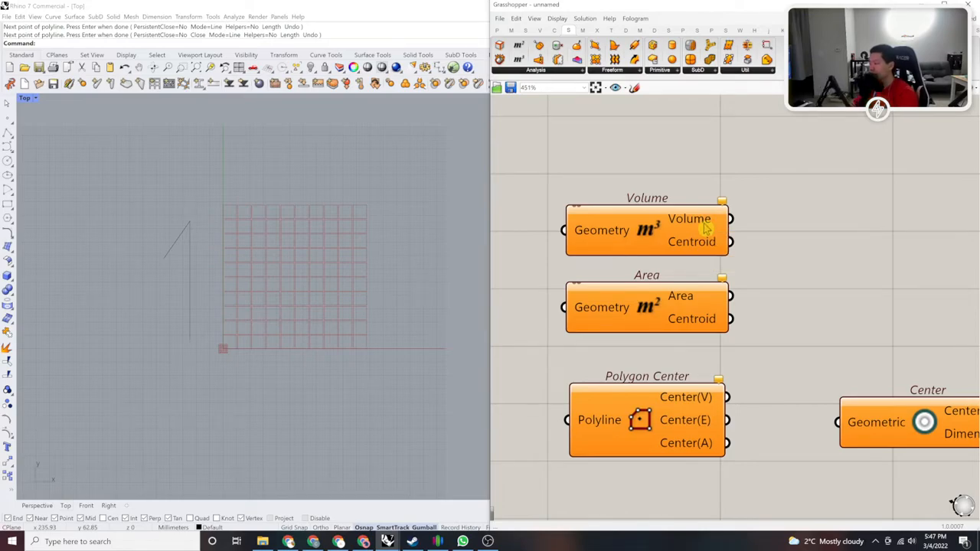
Step: Connect the last Move's Geometry output to Polygon Center's Polyline input and move Polygon Center closer to the label components
scroll(644, 410, down, 5)
right_drag(626, 425, 847, 315)
scroll(846, 315, up, 4)
drag(718, 470, 817, 291)
scroll(685, 317, down, 3)
scroll(727, 249, up, 2)
drag(738, 229, 746, 349)
scroll(811, 452, down, 3)
right_drag(824, 464, 739, 296)
click(794, 271)
scroll(665, 354, up, 2)
scroll(751, 298, down, 1)
right_drag(788, 334, 754, 314)
Step: Add a Text Tag component above the panel listing the concatenated labels
double_click(790, 239)
text(text tag)
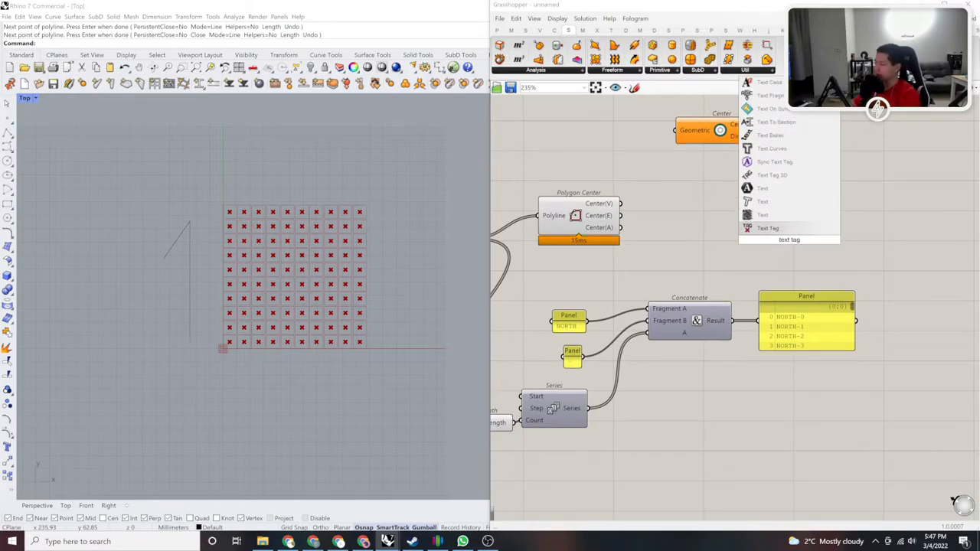
key(Return)
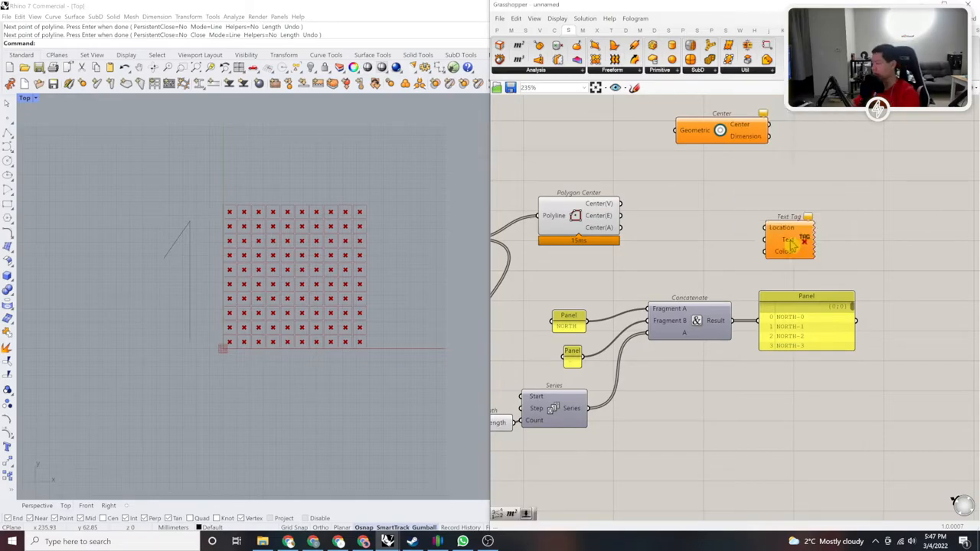
scroll(785, 246, up, 1)
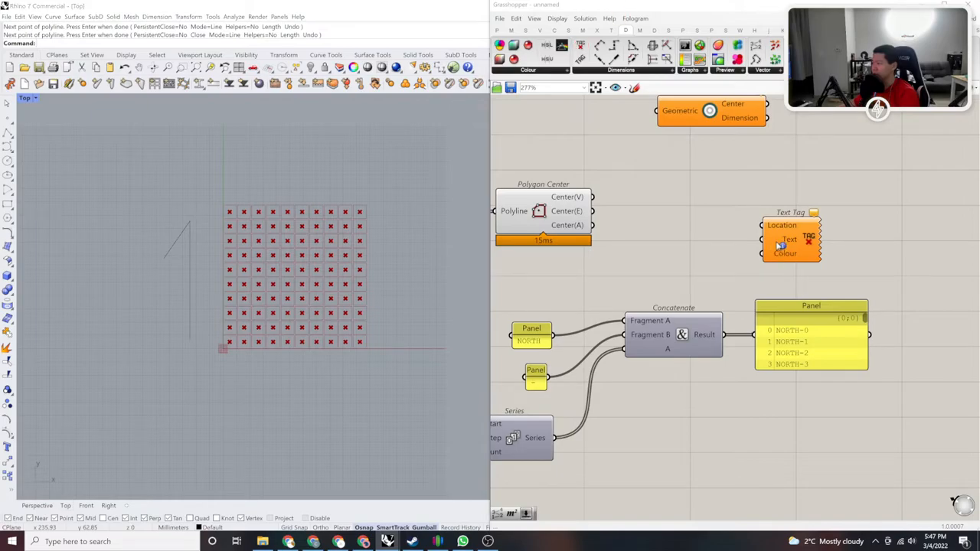
Step: Connect Polygon Center's Center(V) output to Text Tag's Location and Concatenate's Result to its Text, and inspect the labels in the viewport
right_drag(770, 247, 741, 254)
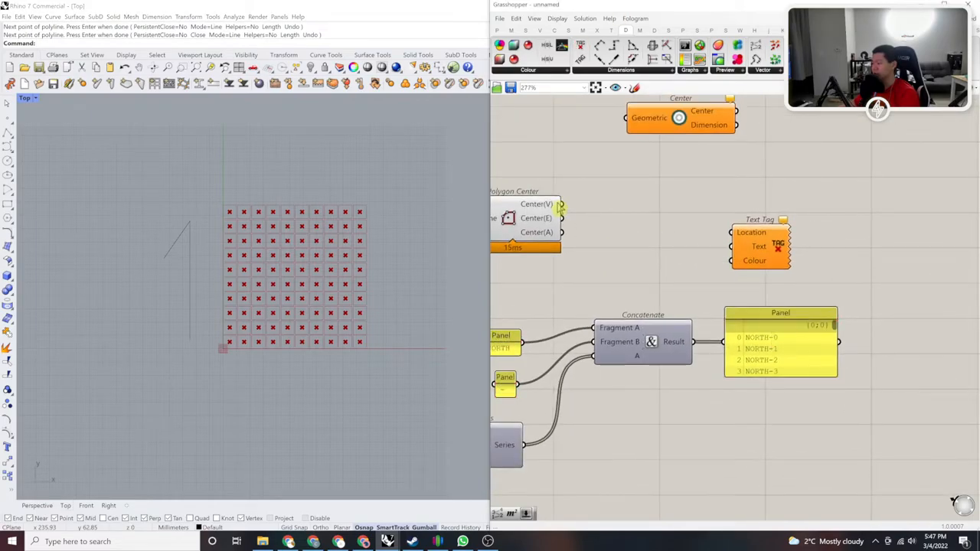
drag(781, 250, 880, 233)
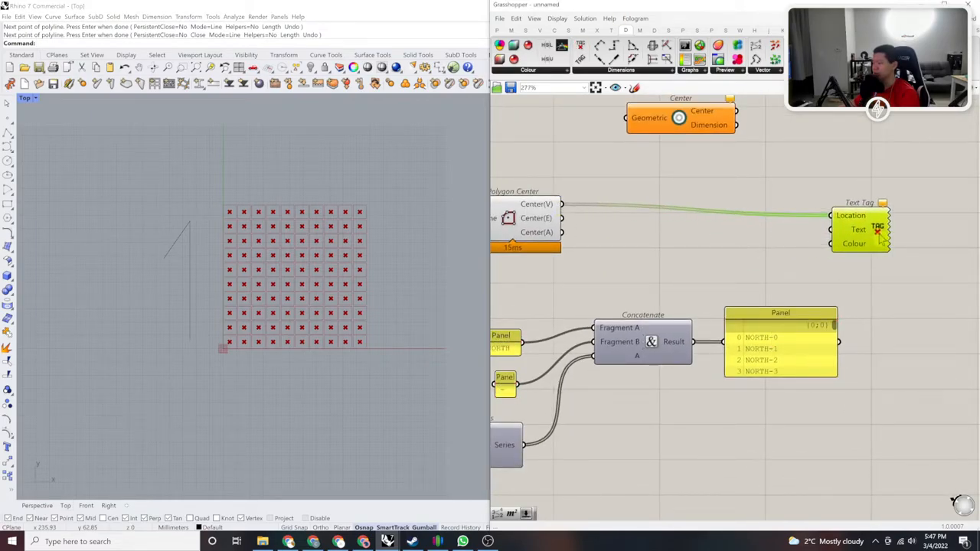
scroll(333, 289, up, 6)
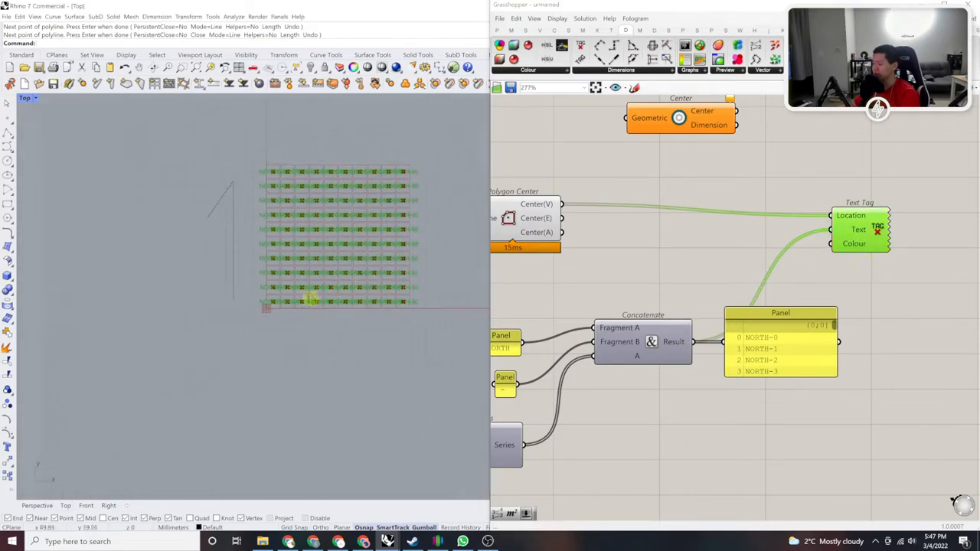
scroll(306, 310, down, 5)
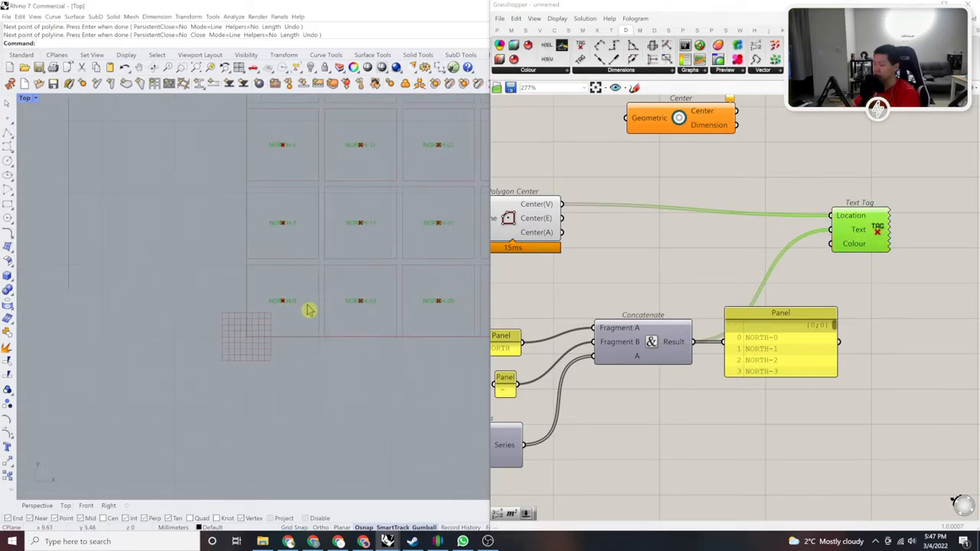
click(712, 285)
Step: Add a Text Tag 3D component and place it above the Text Tag component
right_drag(768, 268, 640, 289)
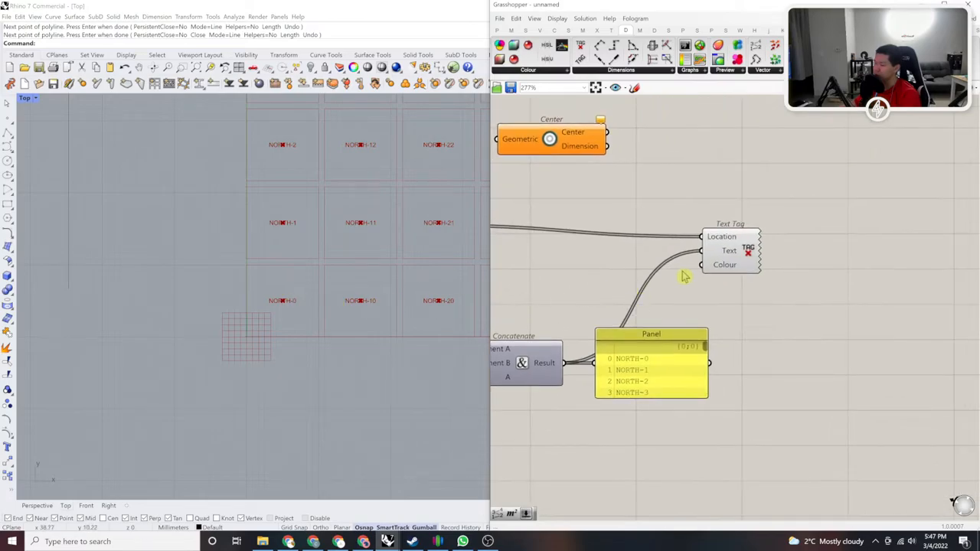
double_click(734, 305)
text(text tag)
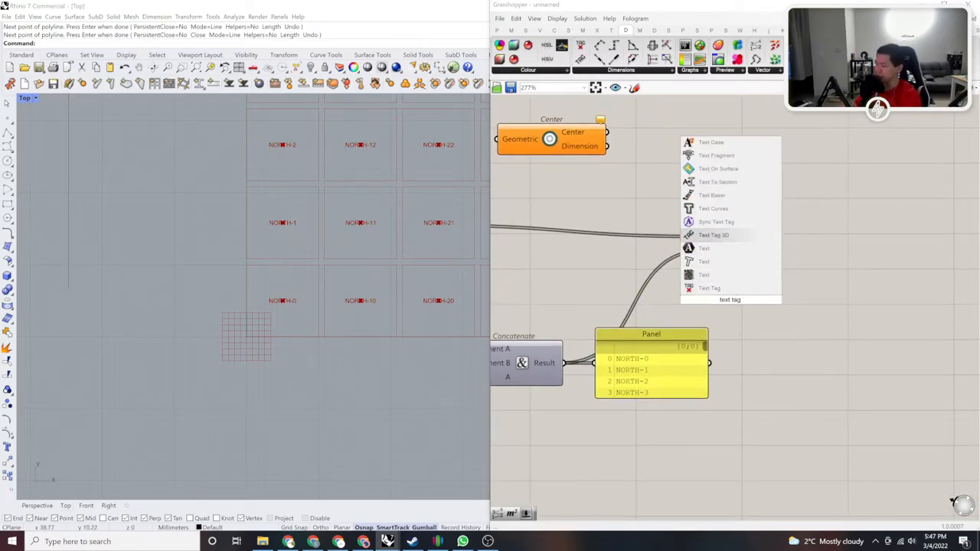
click(712, 235)
drag(736, 251, 782, 164)
right_drag(775, 205, 856, 248)
Step: Connect Concatenate's Result to Text Tag 3D's Text input and Polygon Center's Center(V) to its Location input
scroll(846, 233, up, 1)
scroll(816, 246, down, 2)
scroll(853, 262, up, 2)
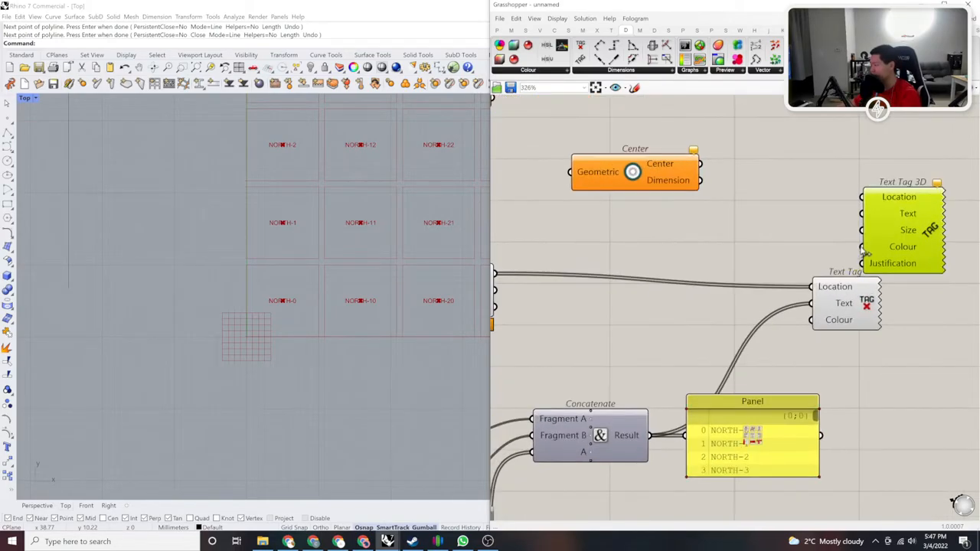
drag(844, 237, 654, 436)
drag(860, 198, 498, 274)
Step: Delete the plain Text Tag component and shift Text Tag 3D into the freed space
right_drag(757, 312, 672, 330)
scroll(735, 333, up, 1)
click(780, 338)
scroll(777, 344, down, 2)
right_drag(770, 351, 742, 379)
key(Delete)
drag(793, 306, 764, 331)
Step: Inspect the 3D text labels across the rectangle grid, from the first rectangle to the far columns and back
right_drag(348, 303, 327, 310)
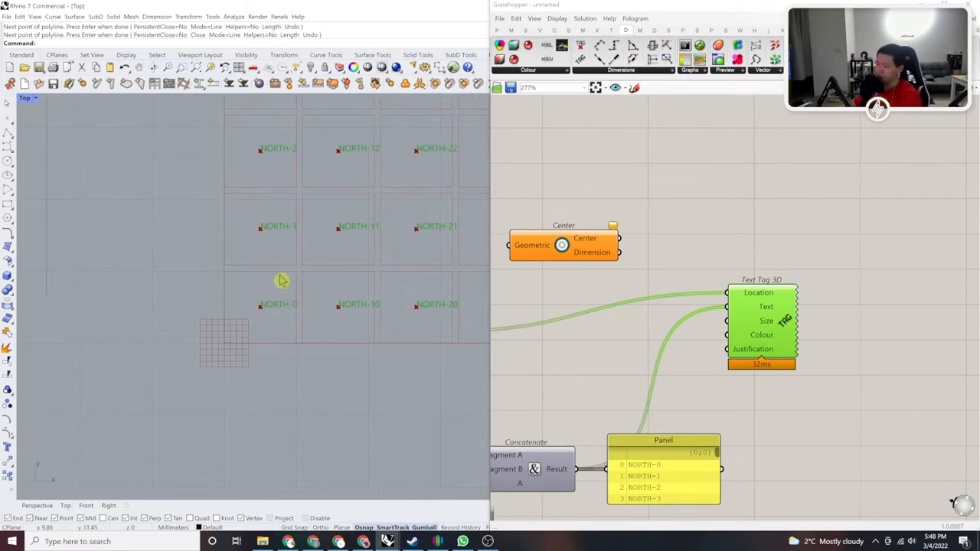
right_drag(652, 382, 730, 354)
right_drag(377, 289, 368, 339)
right_drag(395, 275, 370, 287)
scroll(356, 354, down, 3)
scroll(317, 367, up, 3)
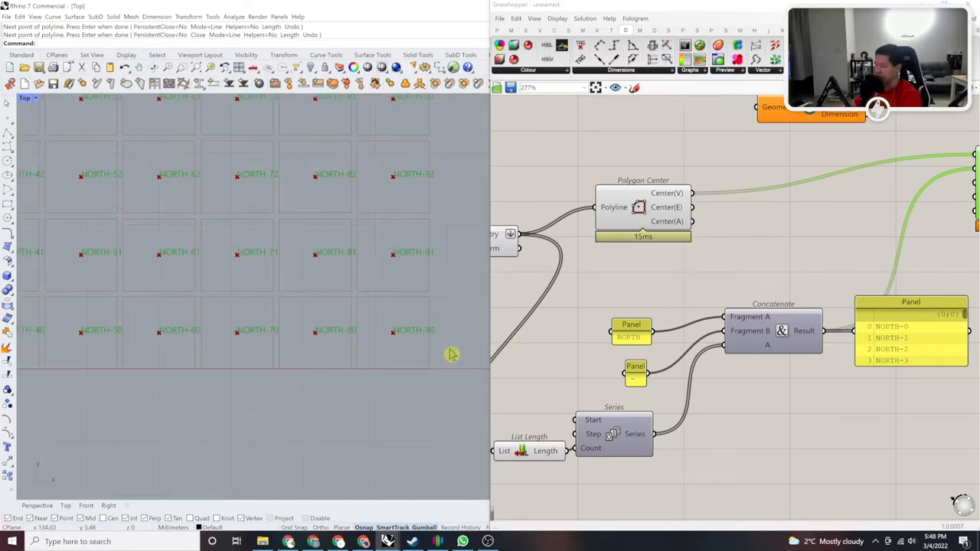
scroll(414, 343, down, 4)
scroll(383, 351, up, 3)
scroll(429, 344, down, 3)
scroll(414, 329, down, 2)
scroll(402, 199, up, 5)
scroll(398, 190, down, 3)
scroll(396, 269, down, 3)
scroll(327, 296, up, 6)
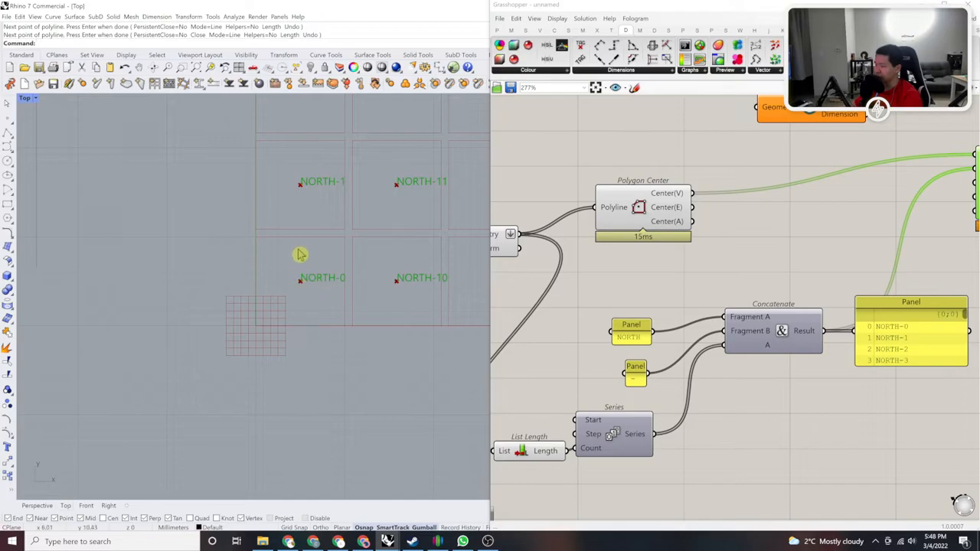
Step: Add a panel containing 1 and connect it to the Start input of the label Series
right_drag(729, 391, 832, 308)
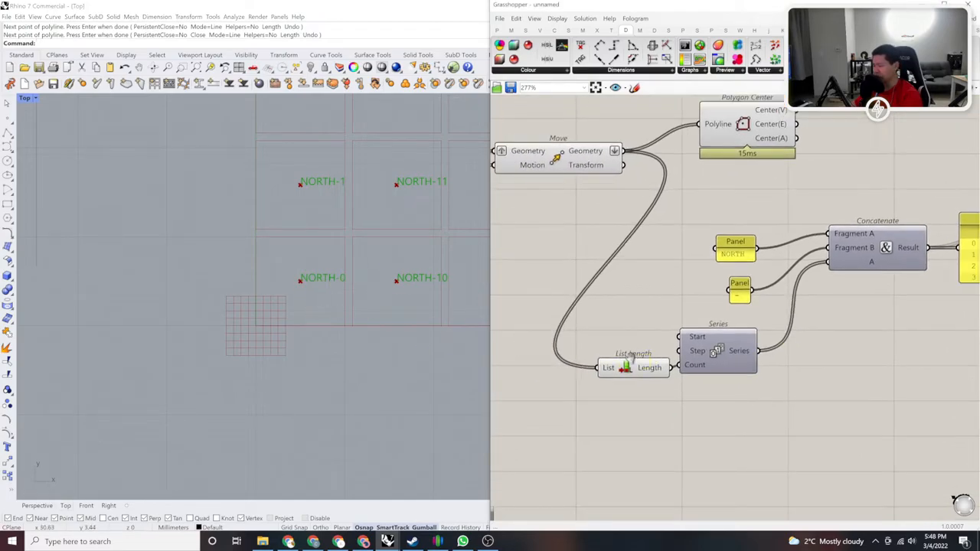
scroll(682, 345, up, 3)
double_click(610, 320)
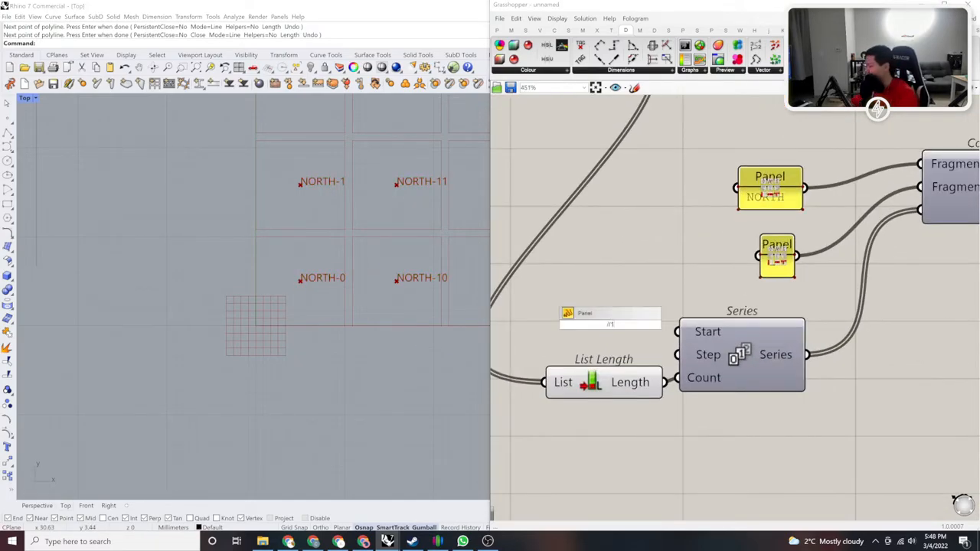
text(//1)
key(Return)
scroll(688, 332, up, 1)
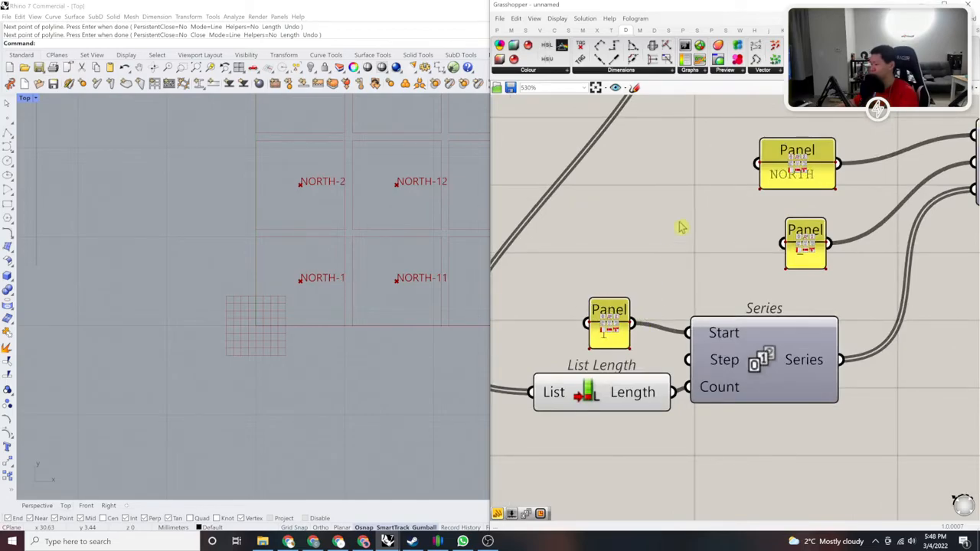
Step: Check the renumbered labels on the rectangles in the Top viewport
right_drag(674, 238, 556, 277)
scroll(320, 260, up, 5)
scroll(425, 186, up, 3)
scroll(247, 274, down, 5)
scroll(302, 306, up, 4)
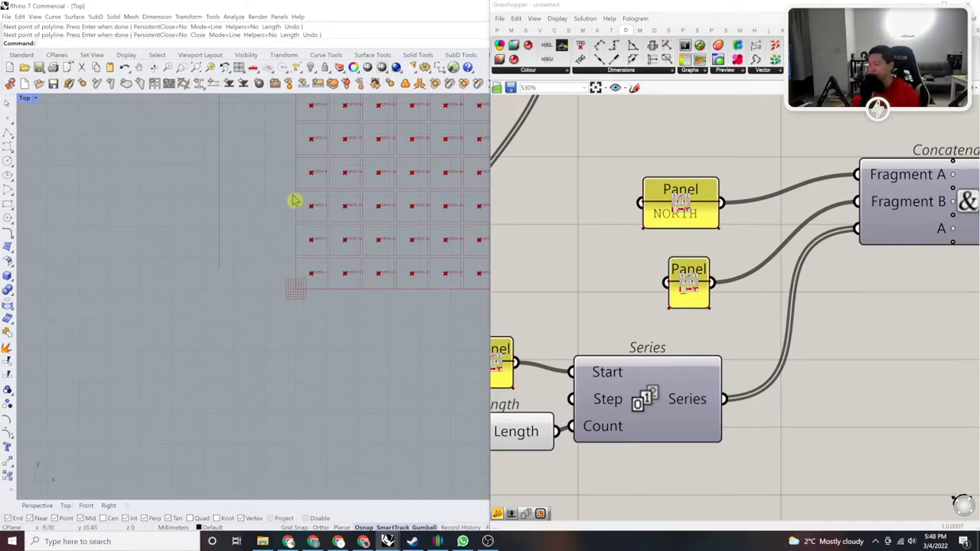
scroll(364, 245, up, 4)
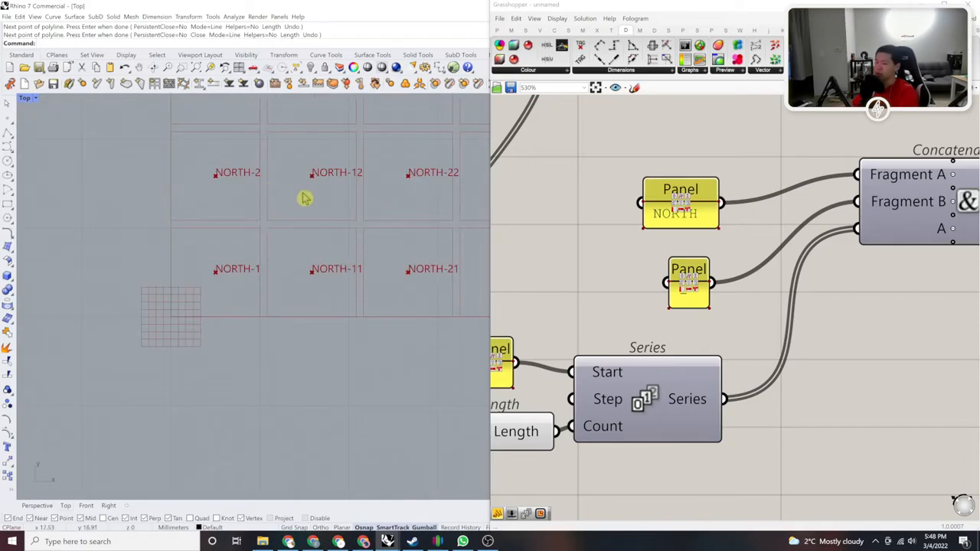
Step: Move the Text Tag 3D component level with Polygon Center's Center(V) output
scroll(779, 239, down, 6)
right_drag(832, 265, 739, 282)
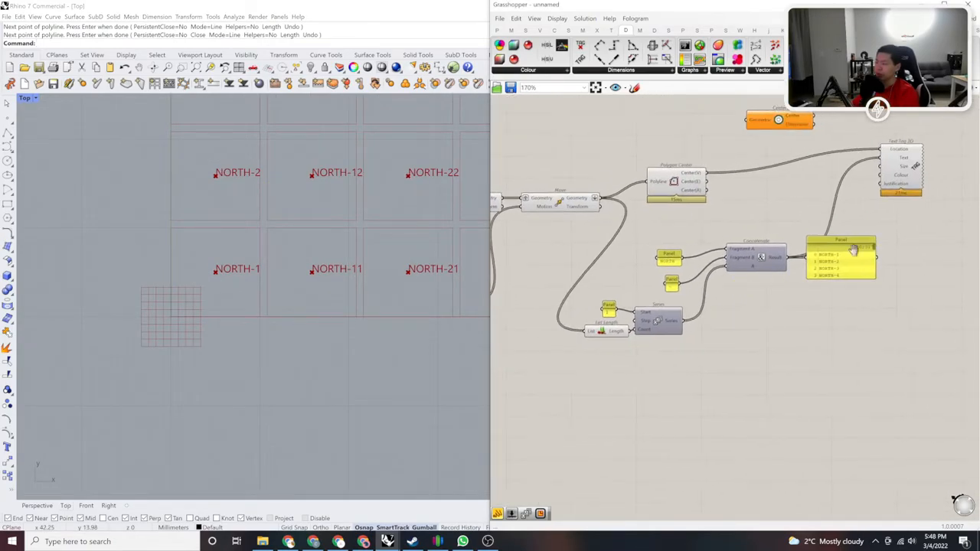
right_drag(873, 241, 769, 285)
scroll(824, 203, up, 2)
drag(828, 204, 851, 236)
Step: Review the selected Text Tag 3D labels over the whole grid in the Top viewport
right_drag(267, 309, 283, 354)
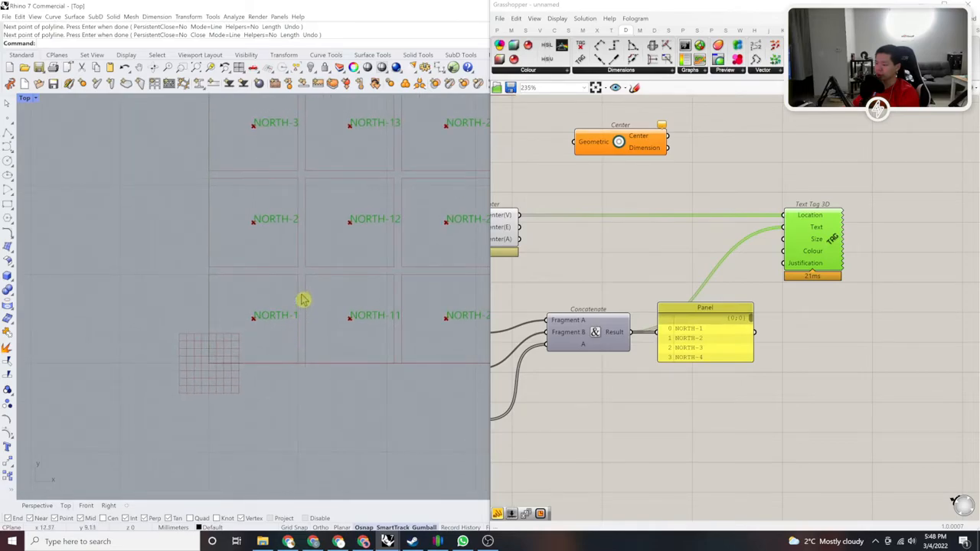
scroll(308, 230, down, 4)
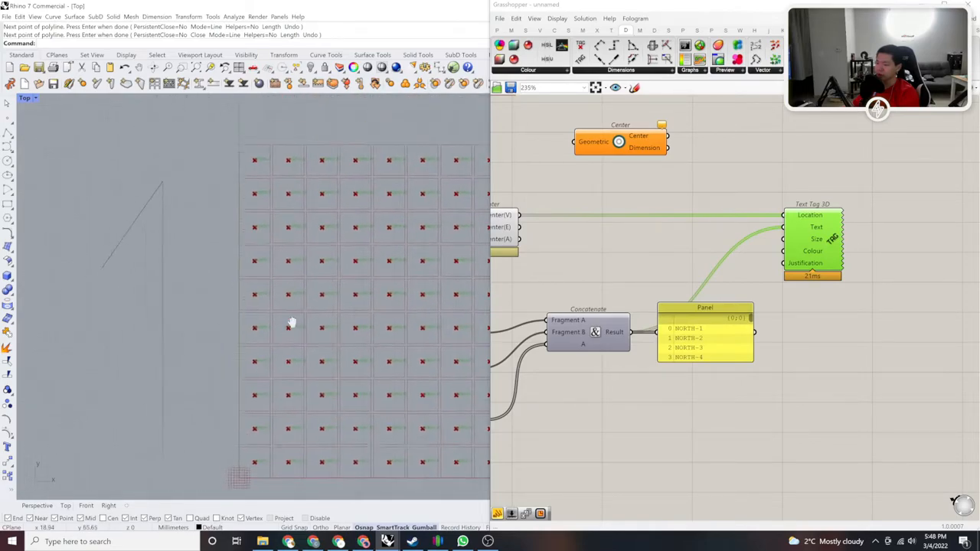
scroll(266, 164, up, 4)
scroll(266, 192, down, 4)
scroll(289, 303, up, 2)
scroll(299, 242, down, 2)
Step: Examine the last Move, List Length and Series components that drive the label numbering
right_drag(576, 372, 736, 300)
right_drag(634, 363, 743, 363)
scroll(668, 372, up, 2)
click(667, 363)
right_drag(650, 377, 801, 402)
scroll(540, 405, up, 1)
click(682, 433)
scroll(681, 432, down, 1)
right_drag(751, 421, 734, 426)
scroll(586, 230, up, 4)
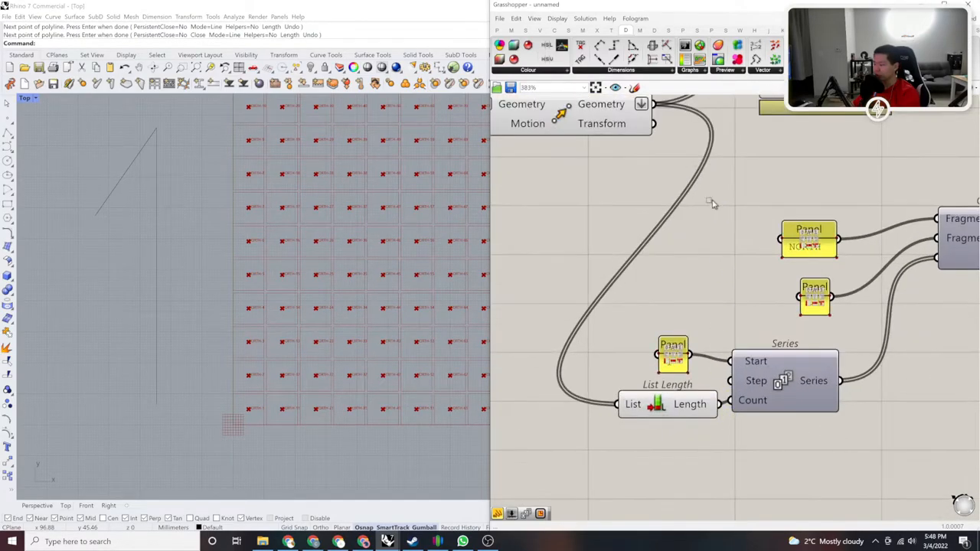
Step: Turn off flattening on the Geometry output of the last Move component
right_click(557, 180)
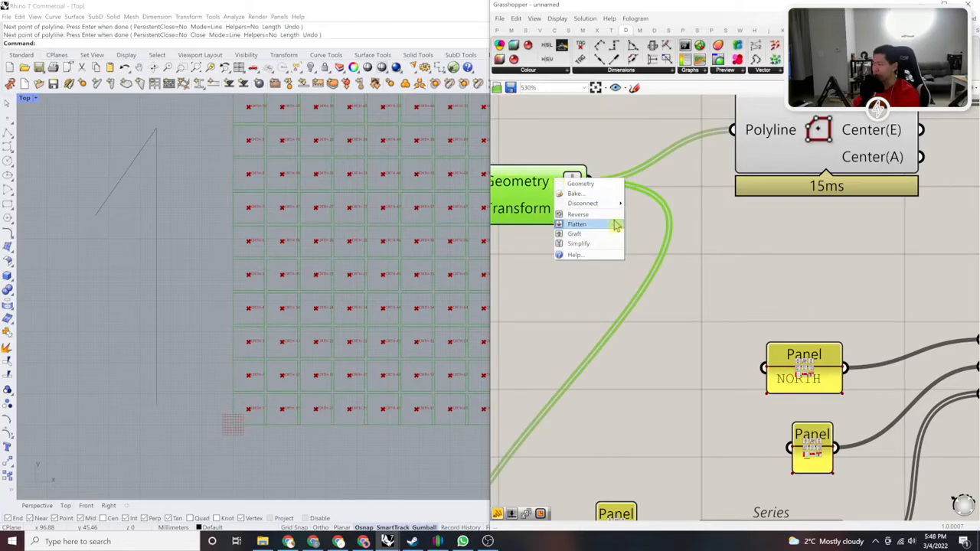
click(617, 232)
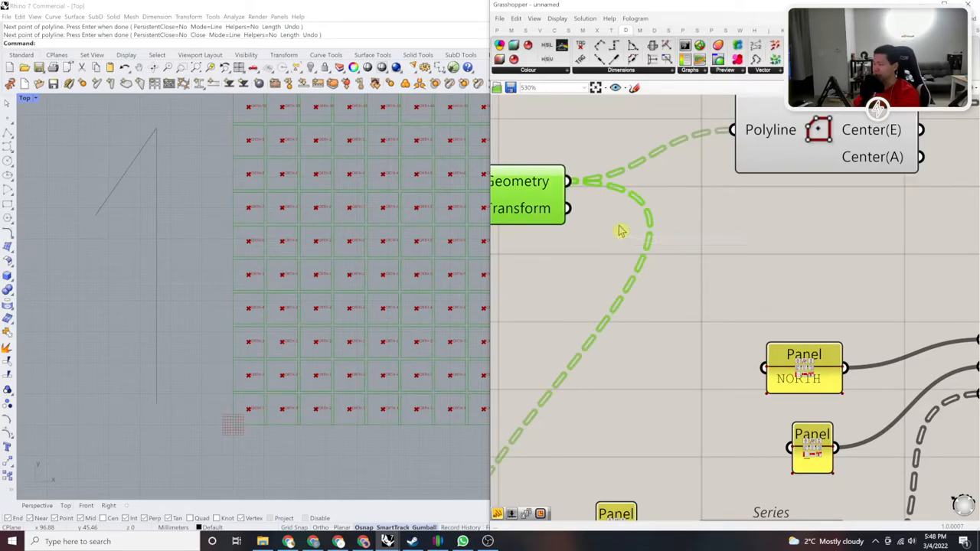
scroll(240, 383, up, 4)
scroll(257, 385, up, 2)
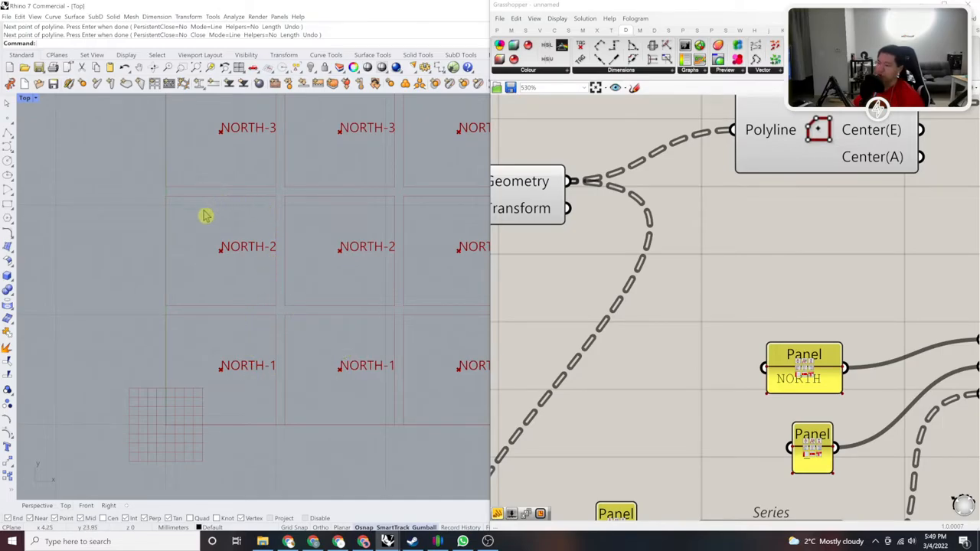
Step: Examine how the NORTH labels are numbered across the grid's rows and columns in the Top viewport
scroll(242, 185, down, 8)
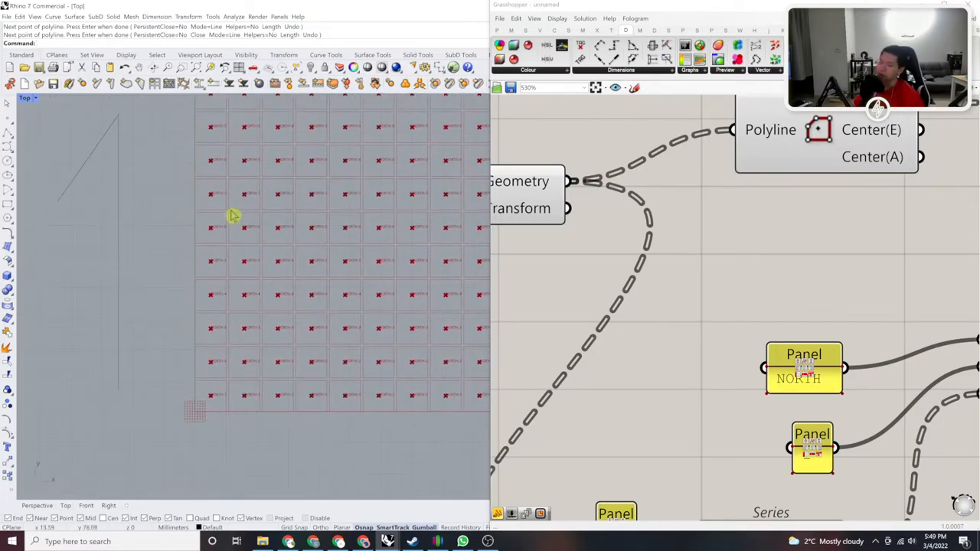
scroll(271, 361, up, 6)
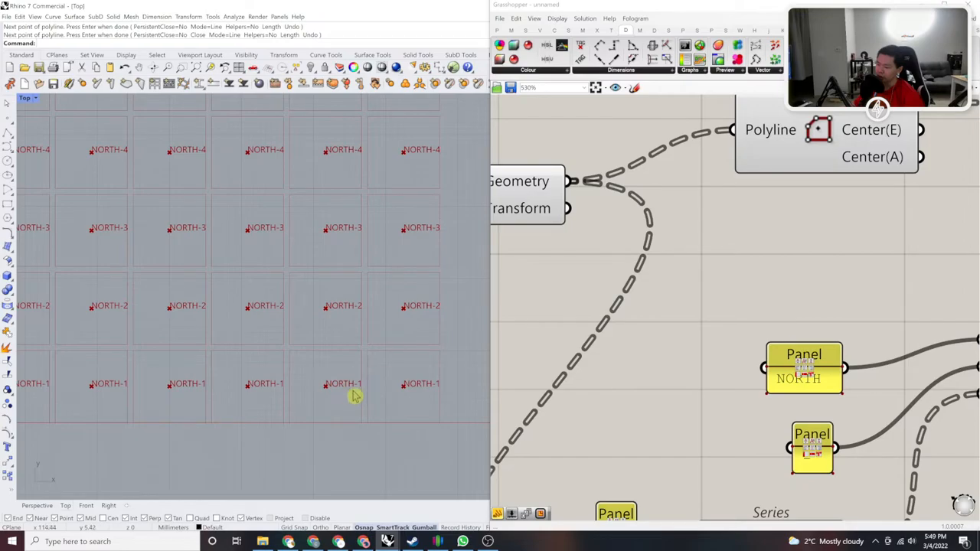
scroll(354, 396, down, 1)
scroll(362, 335, down, 6)
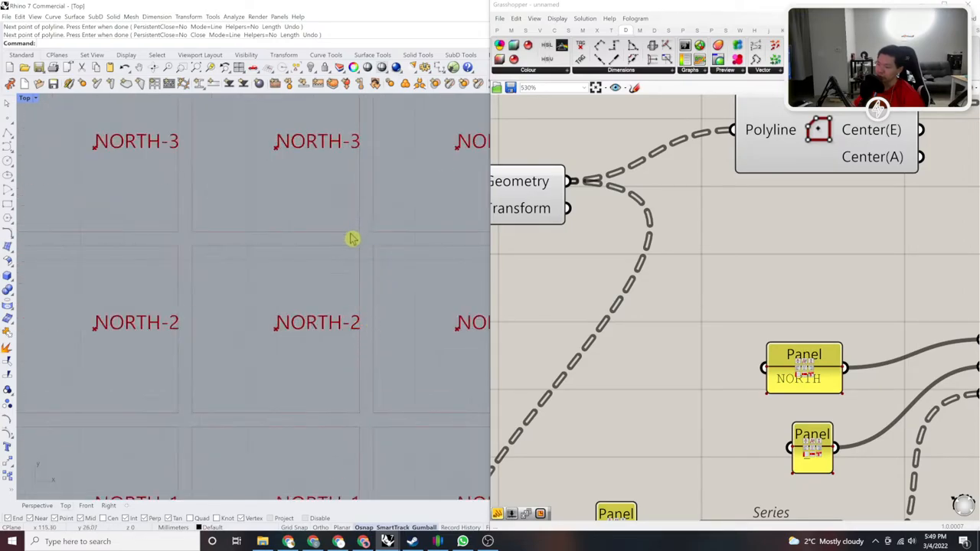
right_drag(314, 324, 317, 215)
scroll(273, 221, up, 3)
scroll(267, 293, down, 6)
scroll(337, 276, up, 3)
scroll(300, 360, down, 2)
scroll(342, 375, up, 3)
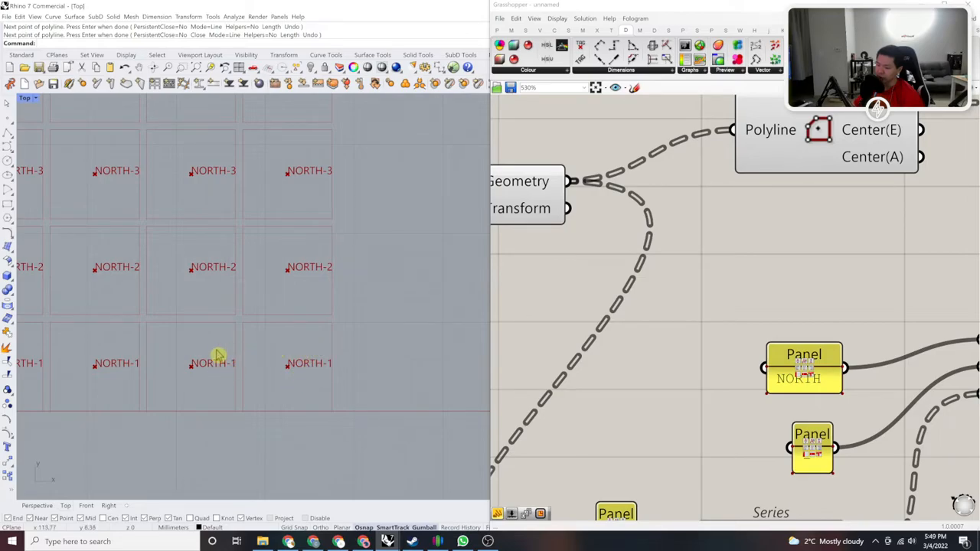
scroll(186, 370, up, 2)
scroll(194, 370, down, 3)
scroll(319, 372, up, 2)
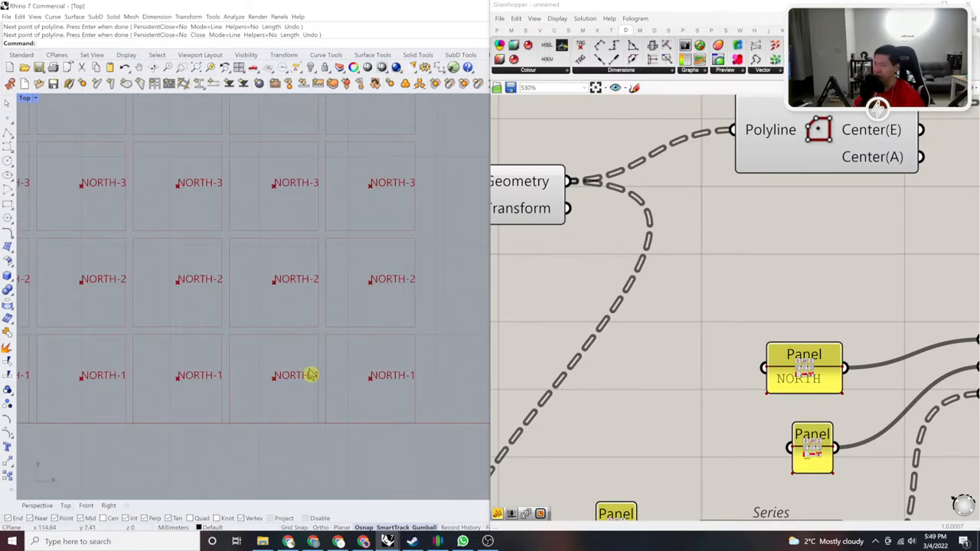
Step: Inspect the concatenated labels and their branch path in the Panel after Concatenate
right_drag(664, 400, 589, 307)
scroll(590, 307, down, 3)
scroll(619, 373, up, 1)
right_drag(723, 398, 630, 376)
right_drag(756, 320, 646, 366)
right_drag(680, 325, 609, 327)
scroll(619, 332, down, 2)
scroll(680, 332, up, 1)
drag(750, 330, 754, 337)
drag(622, 329, 630, 357)
click(754, 356)
scroll(762, 367, up, 1)
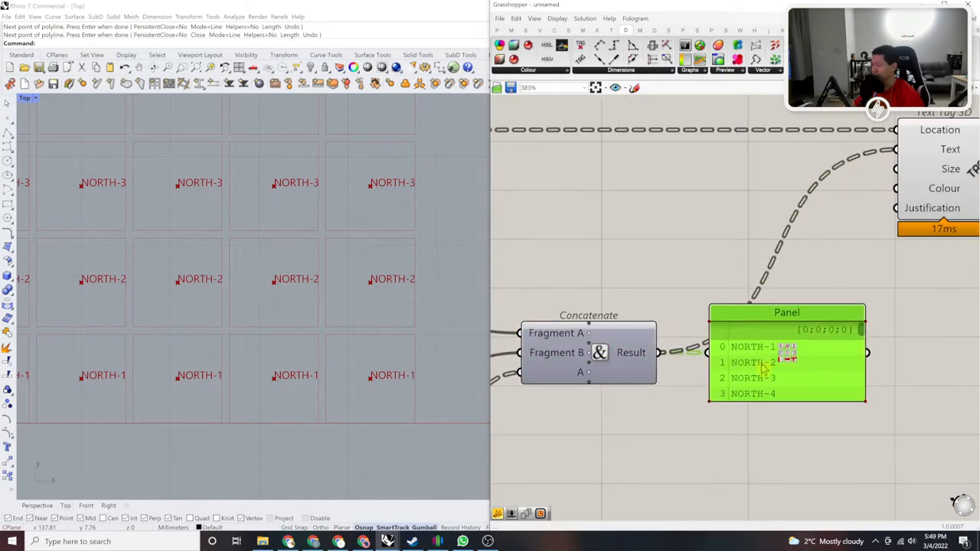
scroll(760, 346, up, 2)
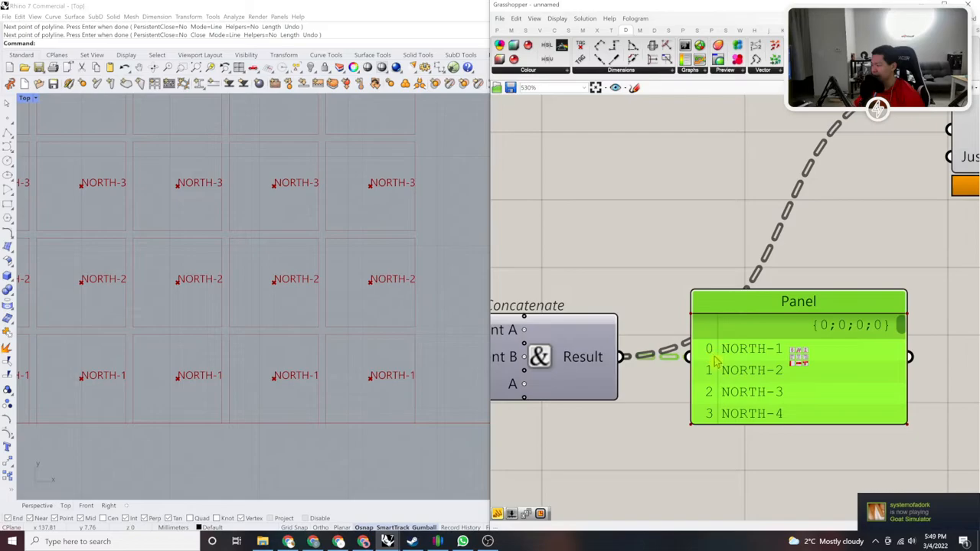
scroll(567, 310, down, 2)
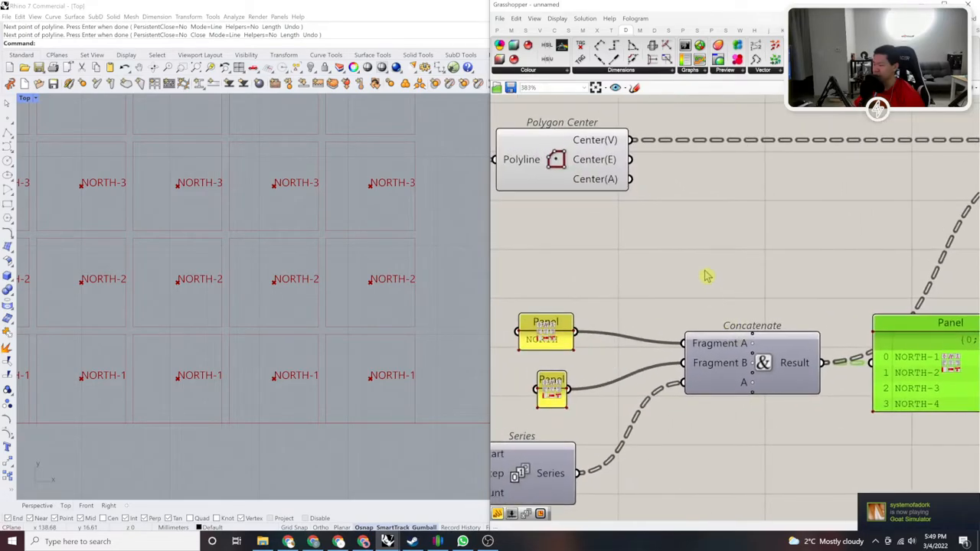
Step: Add a second Series component above Concatenate and feed its Count from the List Length output
double_click(704, 265)
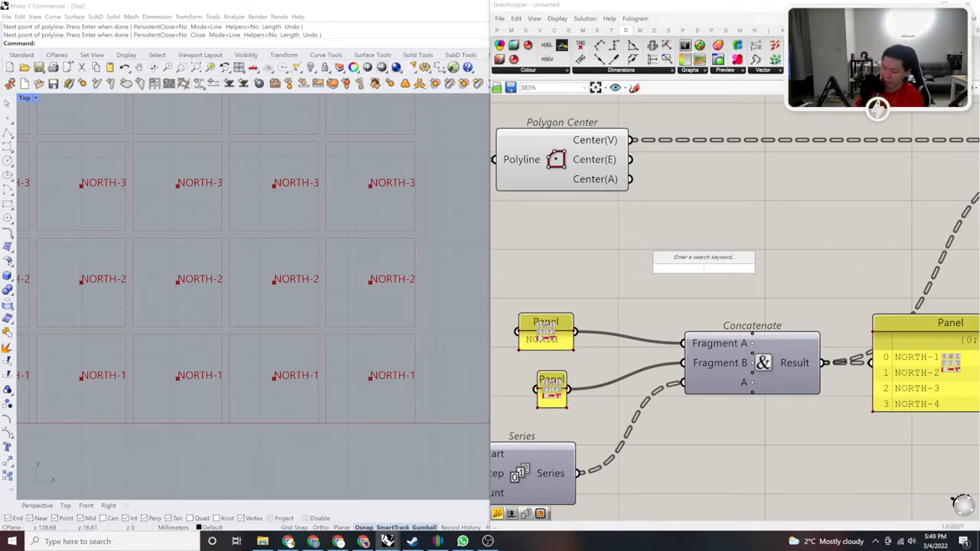
text(series)
key(Return)
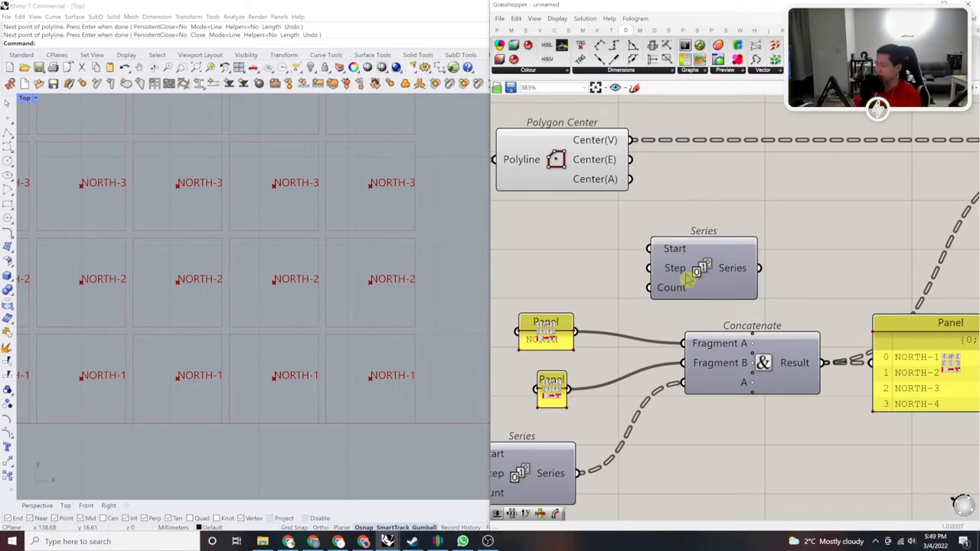
scroll(677, 303, down, 2)
scroll(668, 368, up, 2)
drag(708, 373, 904, 164)
scroll(904, 164, up, 2)
right_drag(904, 164, 685, 234)
drag(684, 234, 601, 228)
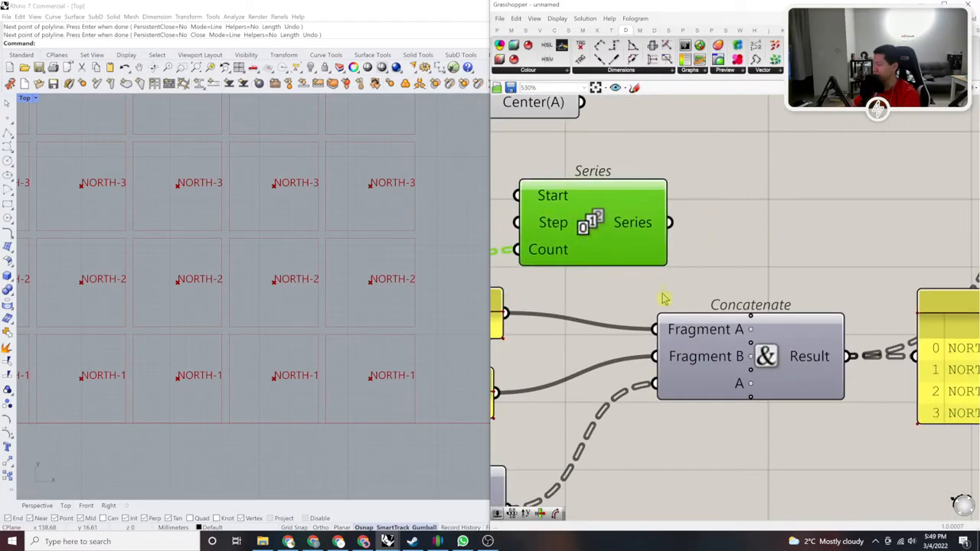
Step: Add an input ahead of Fragment A on Concatenate and connect the new Series output to it
click(752, 328)
drag(665, 305, 670, 222)
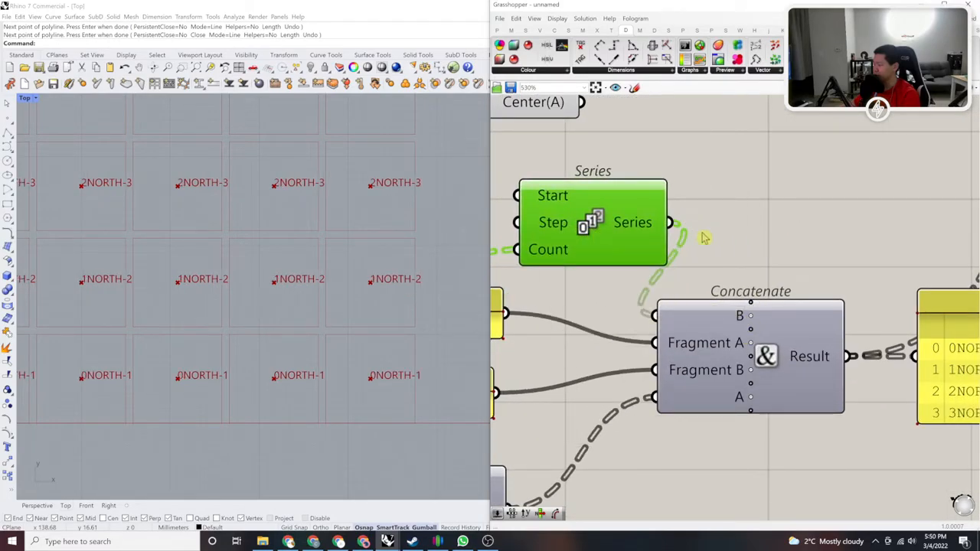
right_drag(876, 325, 726, 297)
scroll(825, 348, up, 1)
right_drag(825, 348, 739, 308)
click(739, 308)
mouse_move(905, 253)
mouse_down()
mouse_move(906, 268)
mouse_move(906, 247)
mouse_up()
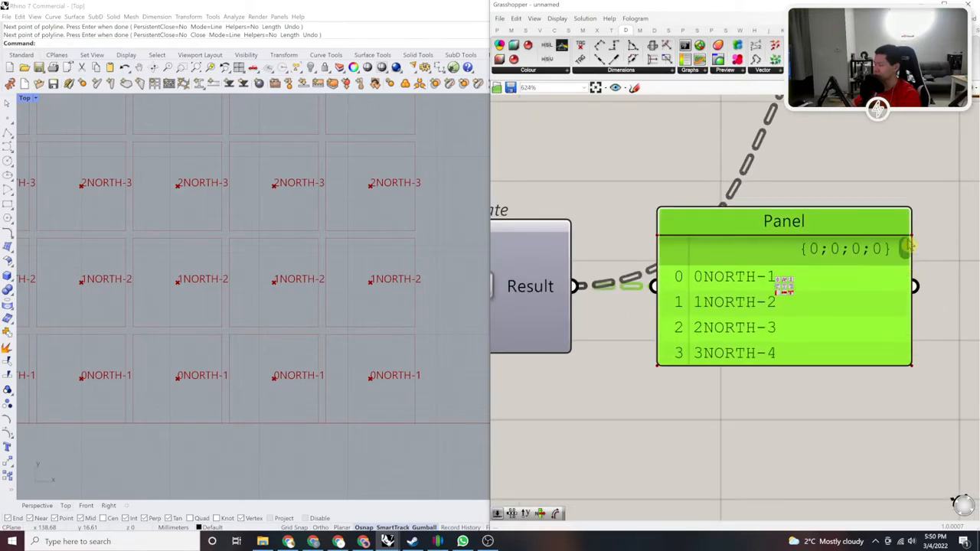
Step: Connect the existing Panel containing 1 to the Start input of the new Series component
scroll(827, 277, down, 2)
right_drag(834, 299, 885, 282)
right_drag(643, 325, 735, 312)
drag(705, 273, 735, 265)
right_drag(331, 287, 350, 264)
scroll(351, 264, down, 2)
right_drag(657, 274, 941, 289)
drag(740, 147, 561, 385)
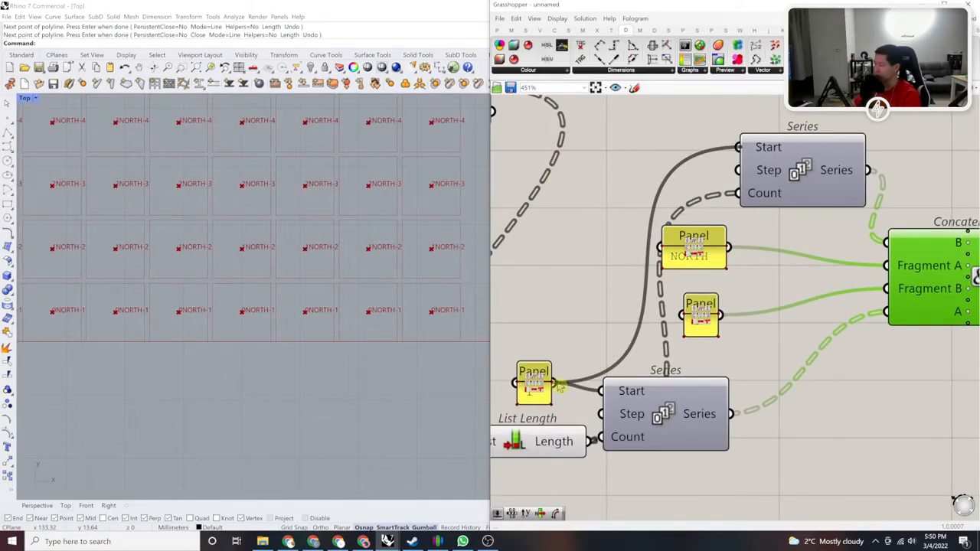
Step: Check the number-prefixed labels in the Top viewport and in the Panel after Concatenate
scroll(363, 309, up, 4)
scroll(368, 314, down, 1)
scroll(361, 322, up, 3)
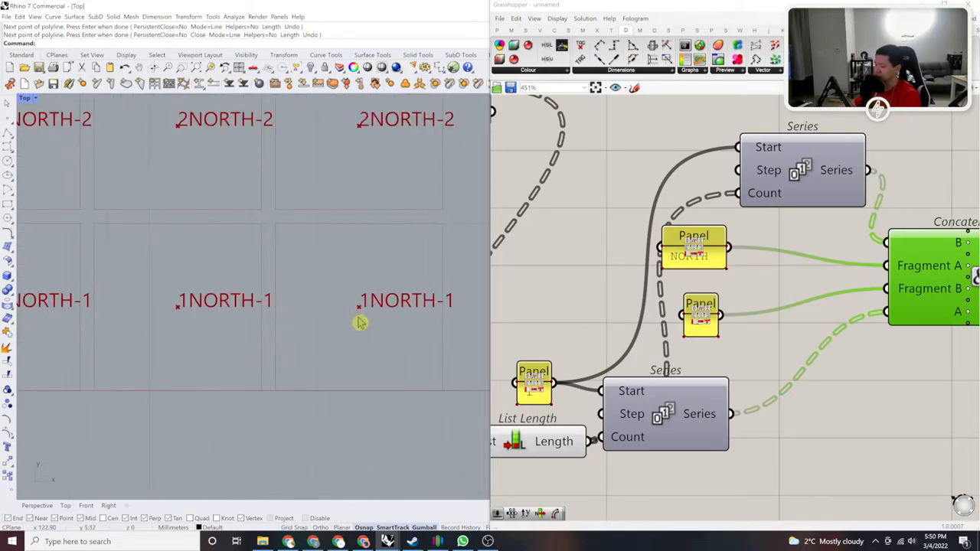
scroll(361, 322, down, 3)
right_drag(812, 311, 600, 335)
right_drag(911, 300, 681, 314)
scroll(789, 310, up, 1)
drag(868, 270, 871, 279)
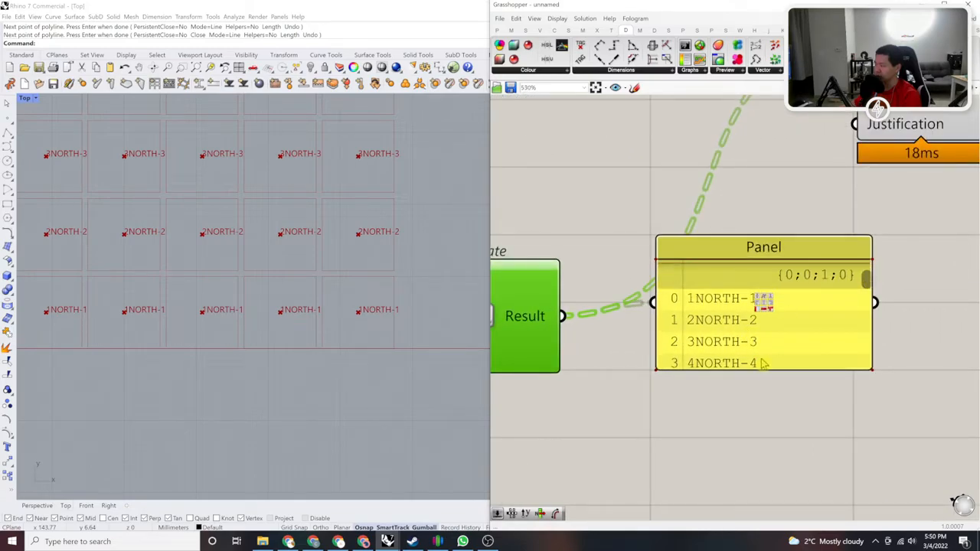
Step: Enlarge the label Panel to show more rows and reposition it below Text Tag 3D
drag(772, 369, 781, 545)
scroll(747, 369, down, 2)
right_drag(747, 369, 699, 360)
scroll(699, 359, up, 3)
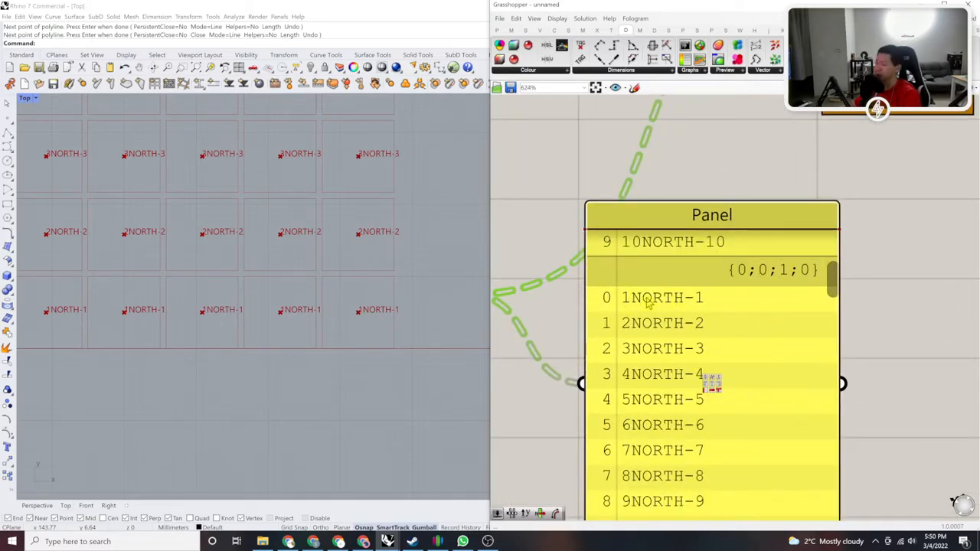
scroll(651, 302, down, 6)
right_drag(673, 307, 648, 321)
scroll(651, 316, up, 2)
drag(654, 311, 710, 298)
scroll(709, 298, down, 4)
right_drag(595, 317, 703, 335)
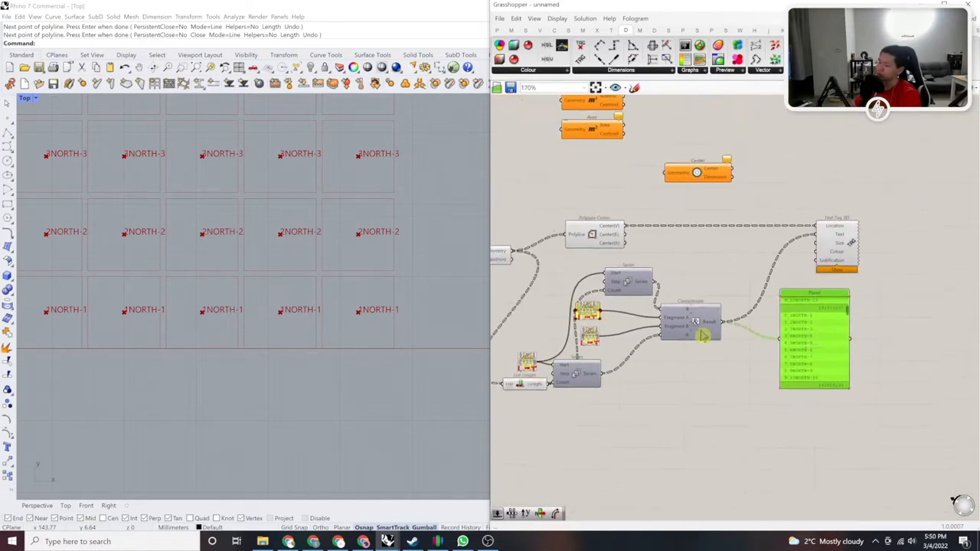
scroll(703, 335, up, 2)
drag(940, 304, 943, 285)
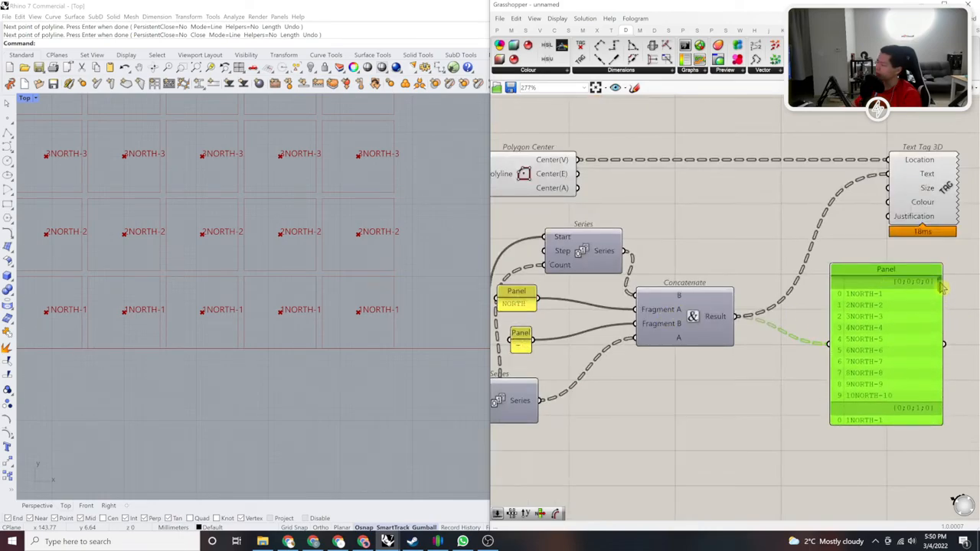
Step: Add a Flip Matrix component between the new Series component and Concatenate
double_click(651, 229)
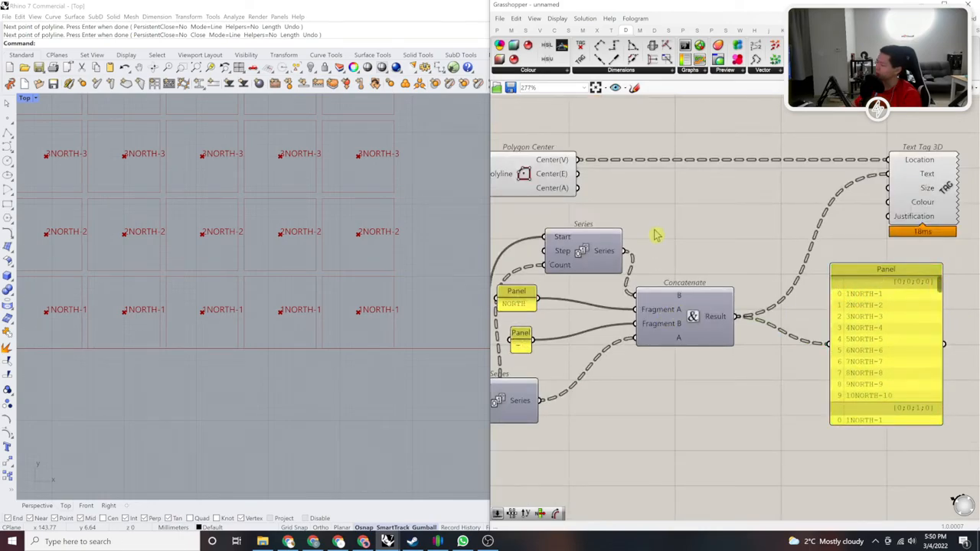
text(flip matrix)
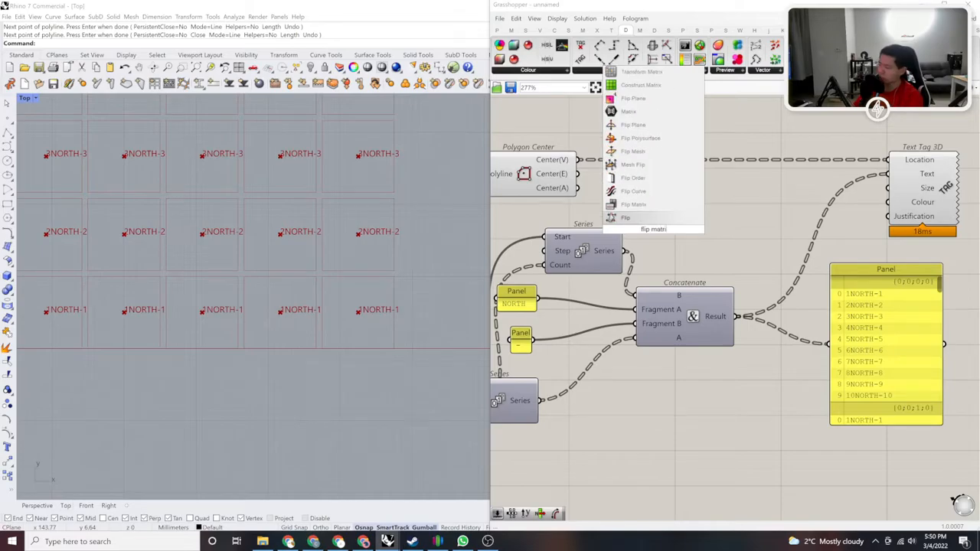
key(Return)
scroll(653, 234, up, 2)
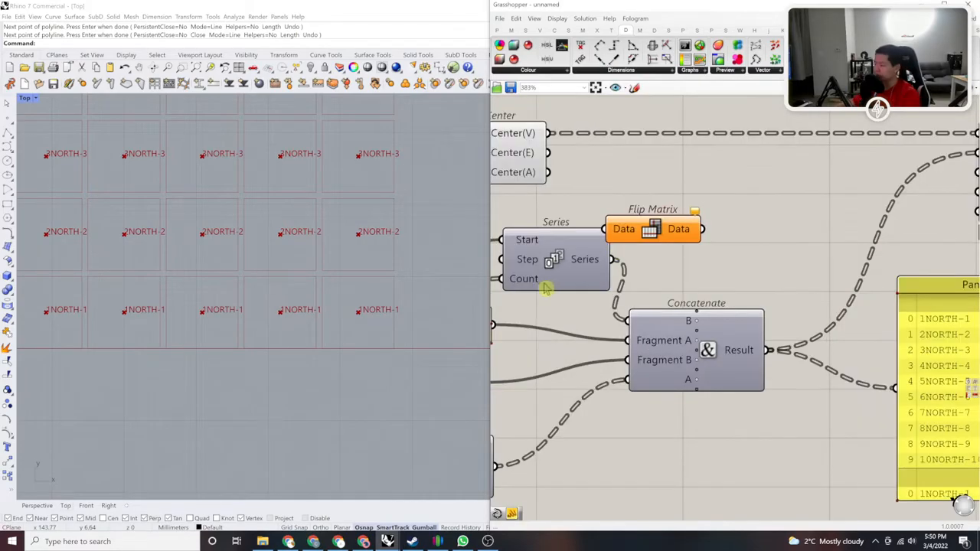
Step: Route the new Series output through Flip Matrix into Concatenate's first input and check the labels in the Top viewport
drag(560, 268, 527, 276)
scroll(605, 244, up, 2)
drag(605, 225, 570, 273)
drag(743, 224, 644, 352)
right_drag(368, 344, 459, 326)
scroll(406, 315, down, 8)
scroll(289, 309, up, 8)
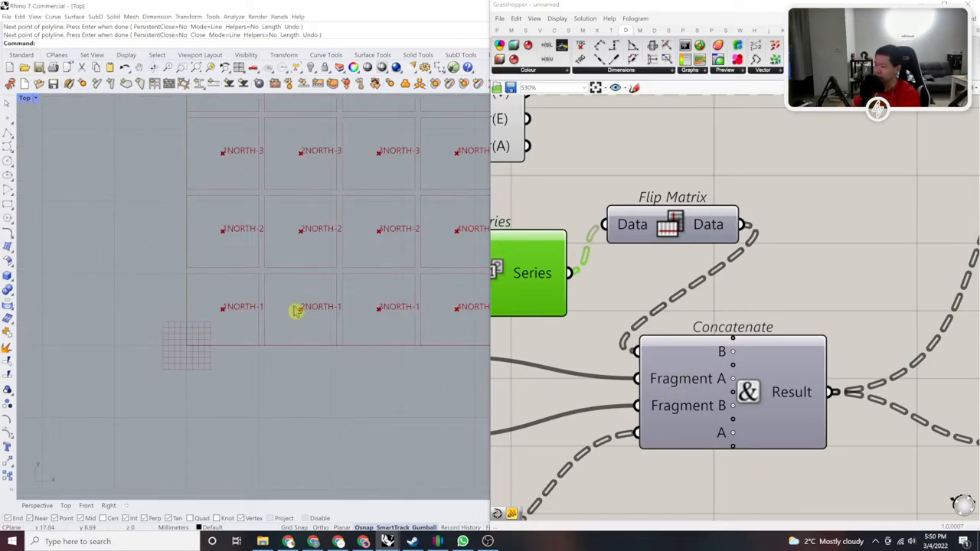
scroll(366, 312, down, 3)
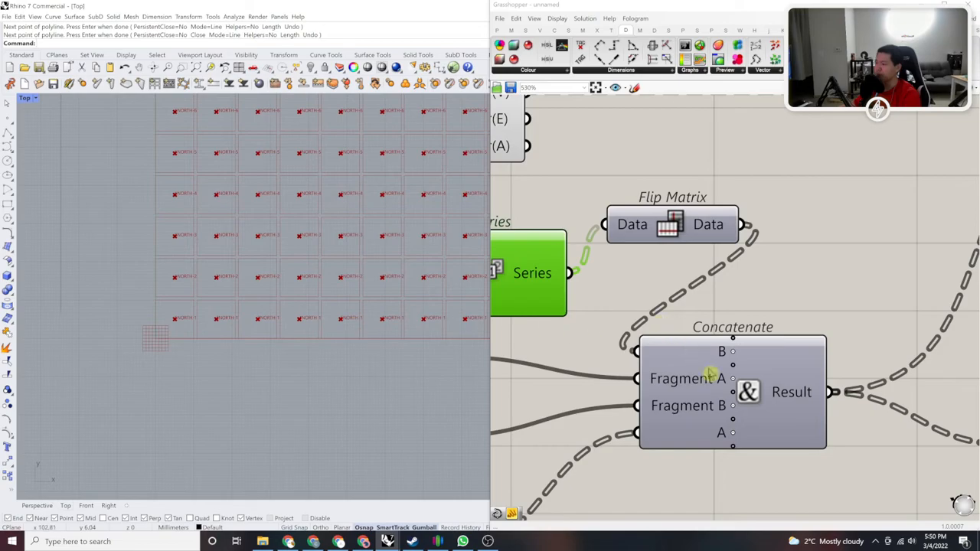
Step: Move Concatenate up beside Flip Matrix and place the label Panel below Text Tag 3D
scroll(777, 408, down, 4)
right_drag(778, 409, 671, 359)
click(670, 358)
scroll(738, 346, up, 2)
scroll(740, 345, down, 4)
drag(605, 330, 646, 330)
scroll(751, 355, up, 1)
drag(750, 355, 850, 346)
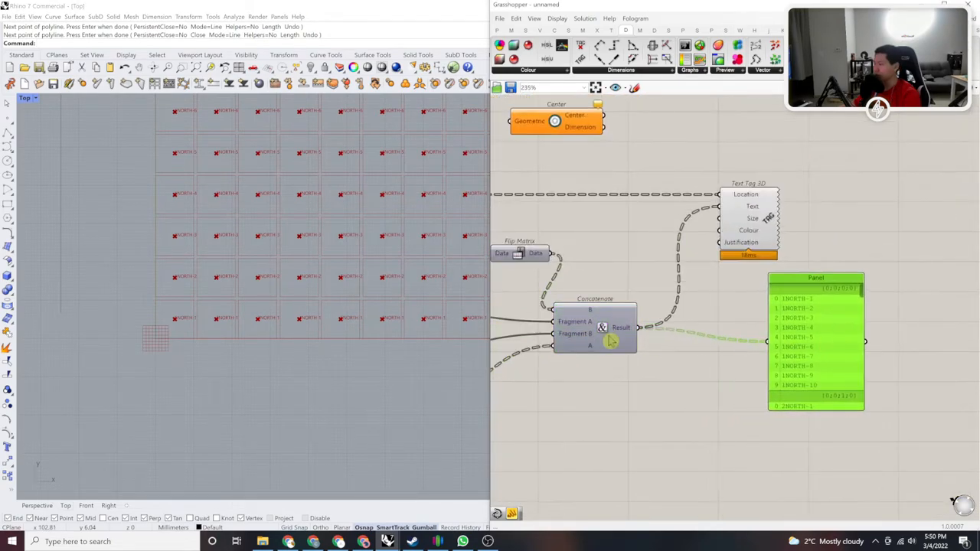
drag(591, 324, 613, 277)
right_drag(816, 371, 735, 385)
drag(770, 368, 715, 398)
right_drag(715, 392, 724, 334)
scroll(724, 333, up, 2)
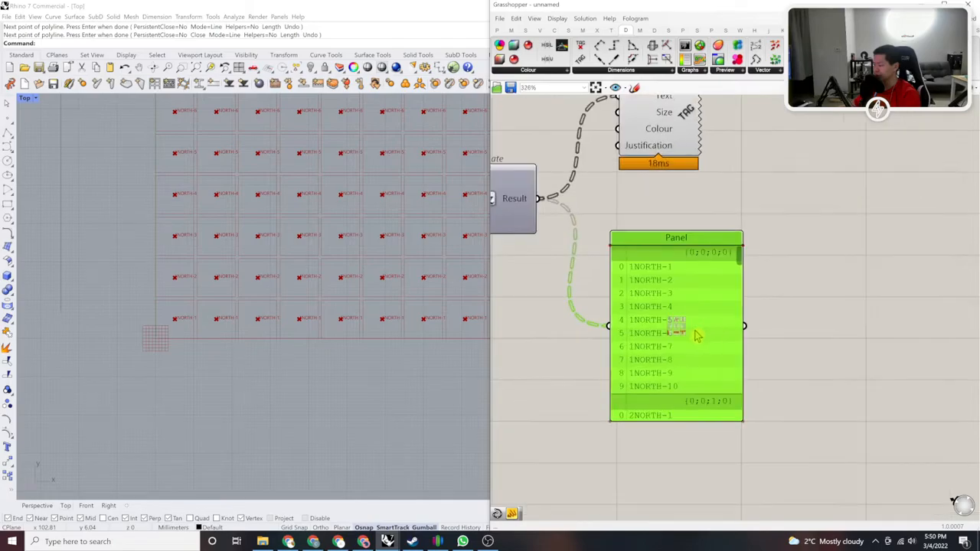
Step: Reconnect the new Series output directly to Concatenate's first input, bypassing Flip Matrix
click(750, 276)
scroll(771, 313, down, 1)
right_drag(693, 324, 858, 323)
scroll(648, 342, down, 3)
scroll(685, 266, up, 2)
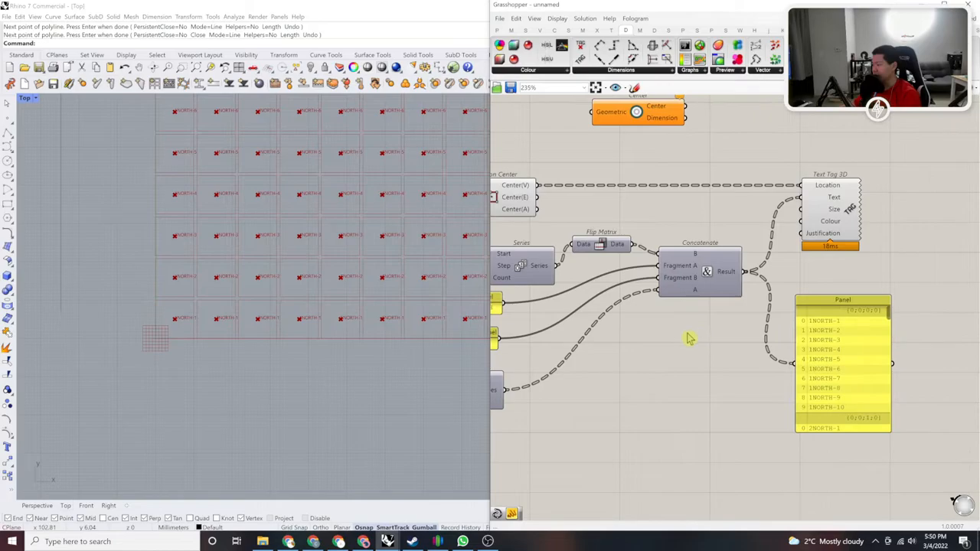
scroll(712, 335, down, 2)
scroll(698, 267, up, 3)
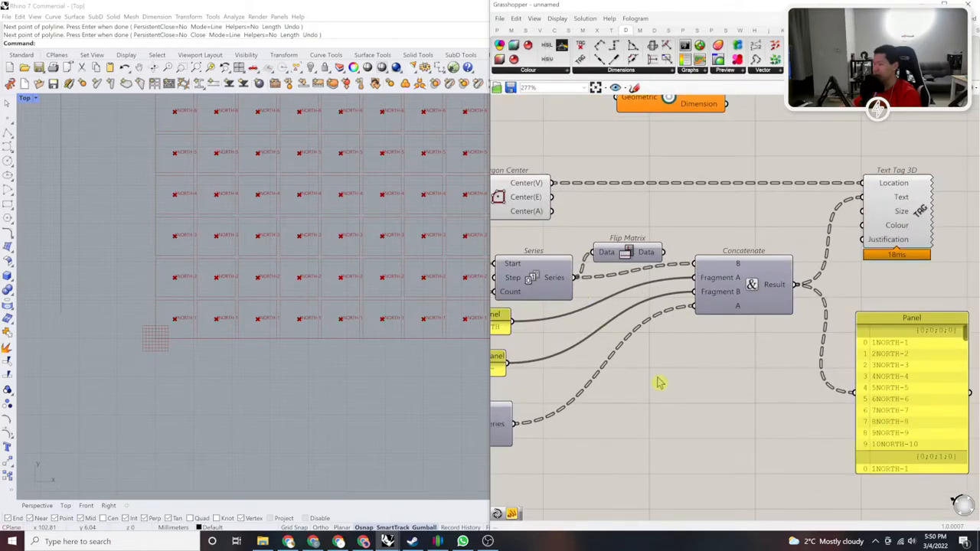
Step: Set the Justification of Text Tag 3D to Middle Center
scroll(623, 388, down, 4)
scroll(247, 293, up, 1)
scroll(247, 294, up, 2)
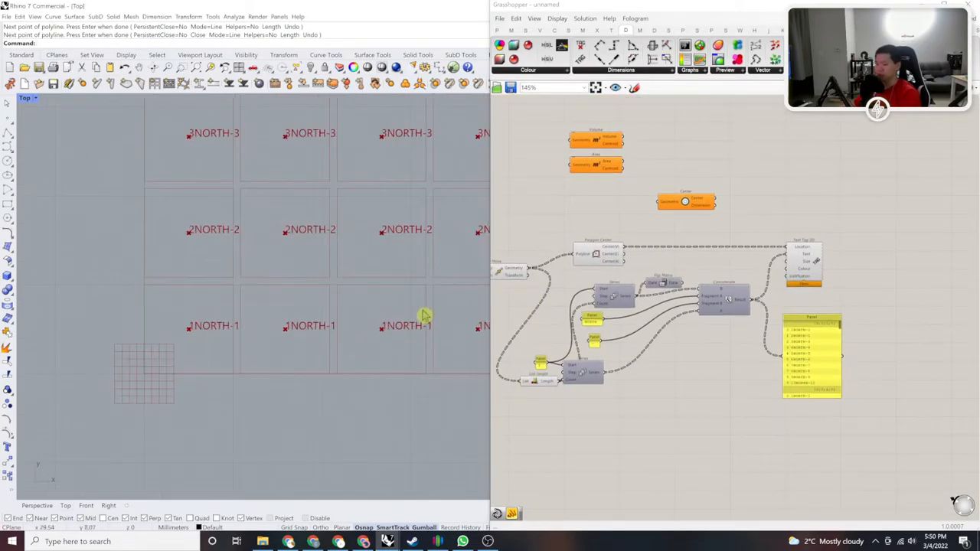
scroll(735, 252, up, 5)
click(762, 297)
right_click(763, 296)
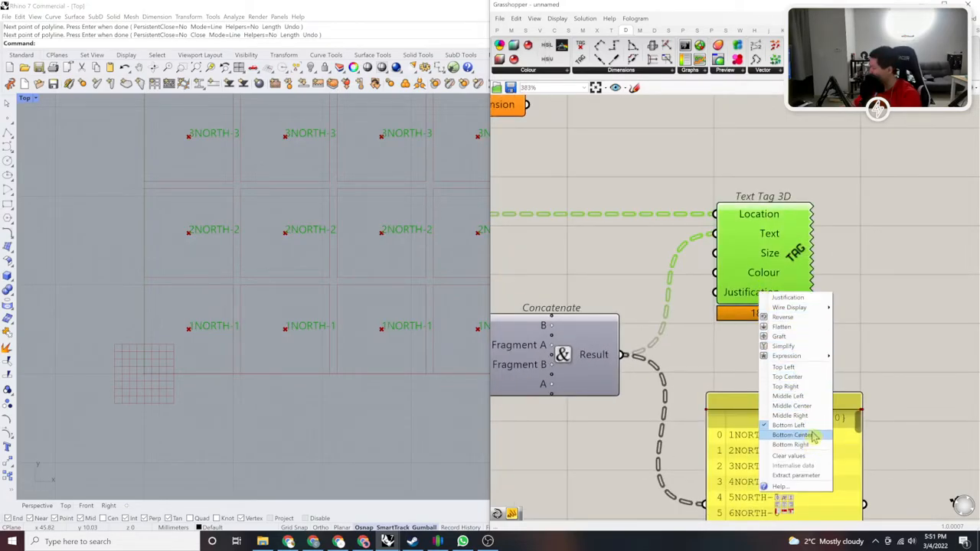
click(795, 406)
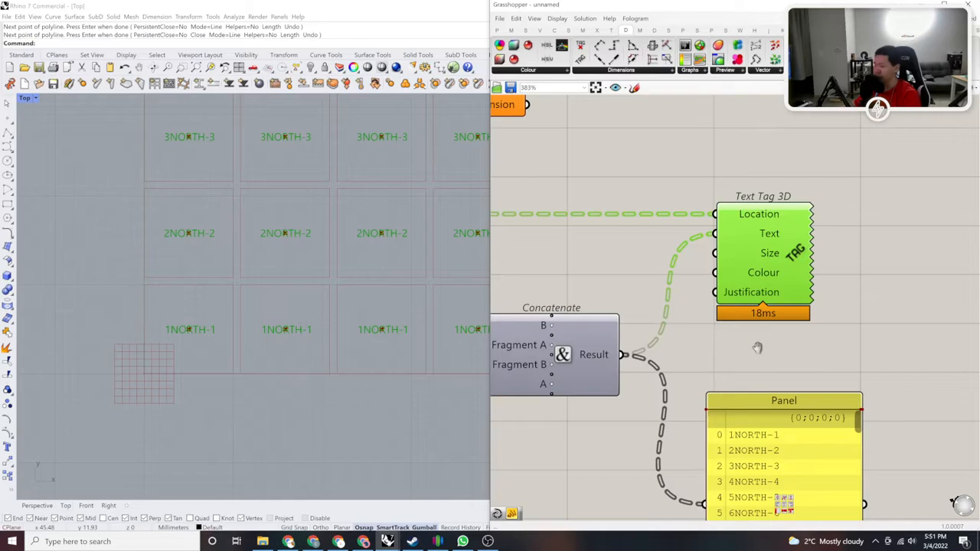
Step: Select the components around Polygon Center and turn off their preview
scroll(749, 355, down, 5)
click(834, 438)
scroll(872, 402, down, 2)
scroll(870, 397, up, 1)
drag(885, 406, 557, 293)
middle_click(668, 288)
click(705, 260)
click(625, 235)
Step: Turn off the preview of the intermediate Rectangle and first Move components, leaving only the final Move's grid displayed
right_drag(625, 235, 490, 256)
scroll(613, 359, up, 2)
right_drag(544, 376, 733, 402)
scroll(666, 372, up, 2)
click(627, 349)
middle_click(624, 326)
click(872, 329)
middle_click(871, 331)
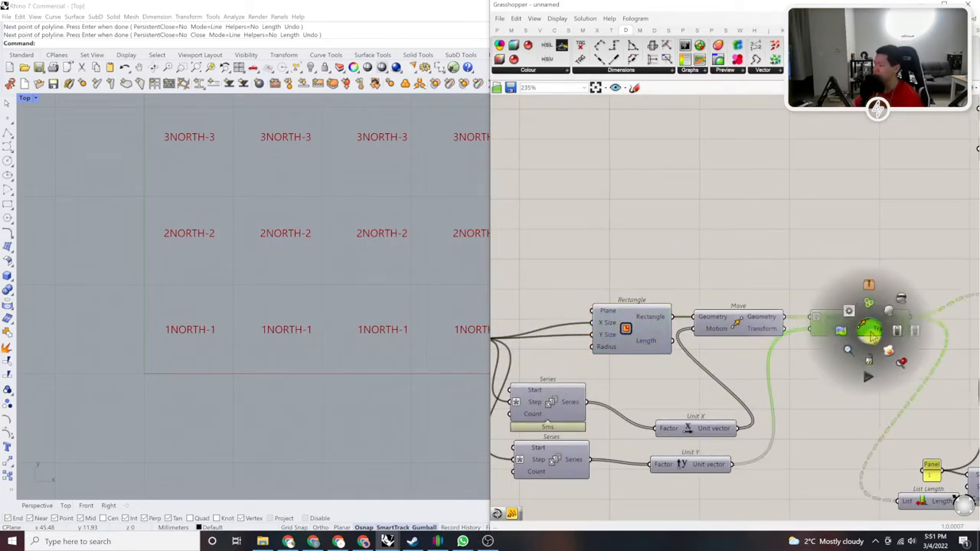
click(871, 331)
click(809, 230)
Step: Examine the centred NORTH labels across the rows and columns of the rectangle grid in the Rhino Top view
right_drag(238, 308, 260, 321)
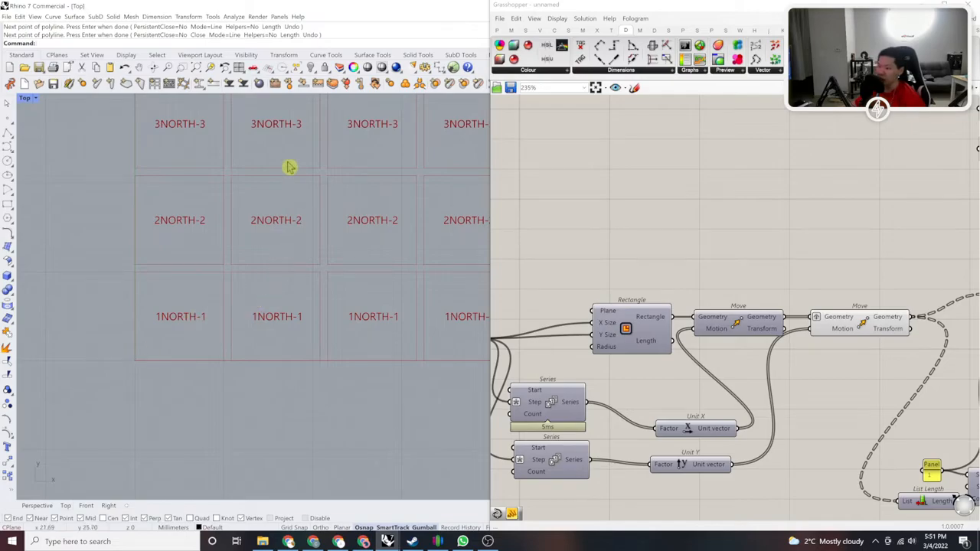
scroll(308, 228, down, 5)
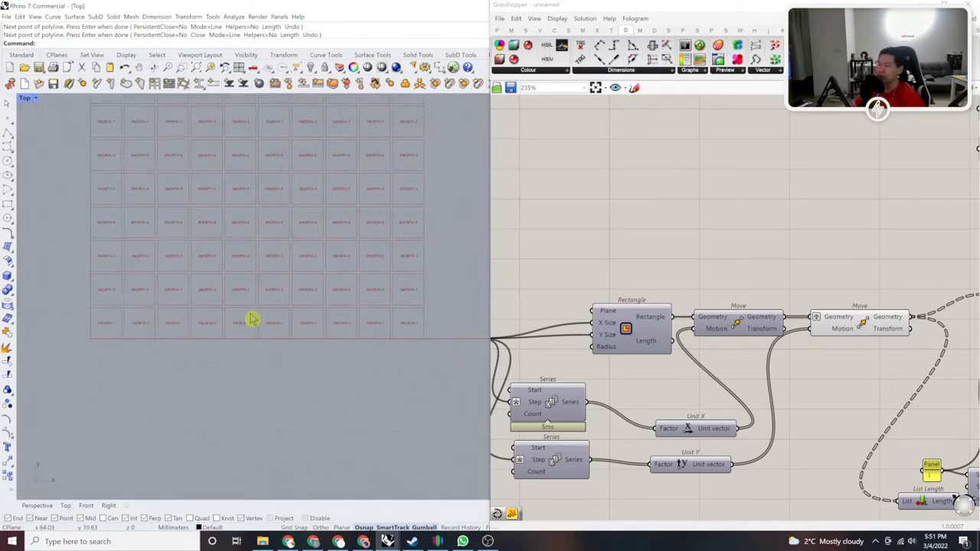
scroll(444, 329, down, 1)
drag(130, 316, 58, 315)
right_drag(432, 301, 451, 313)
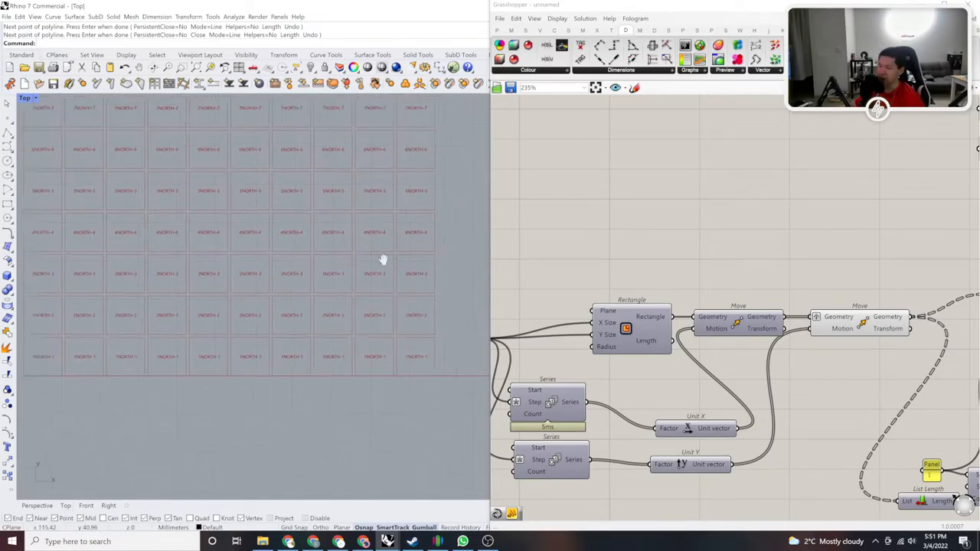
scroll(455, 212, down, 5)
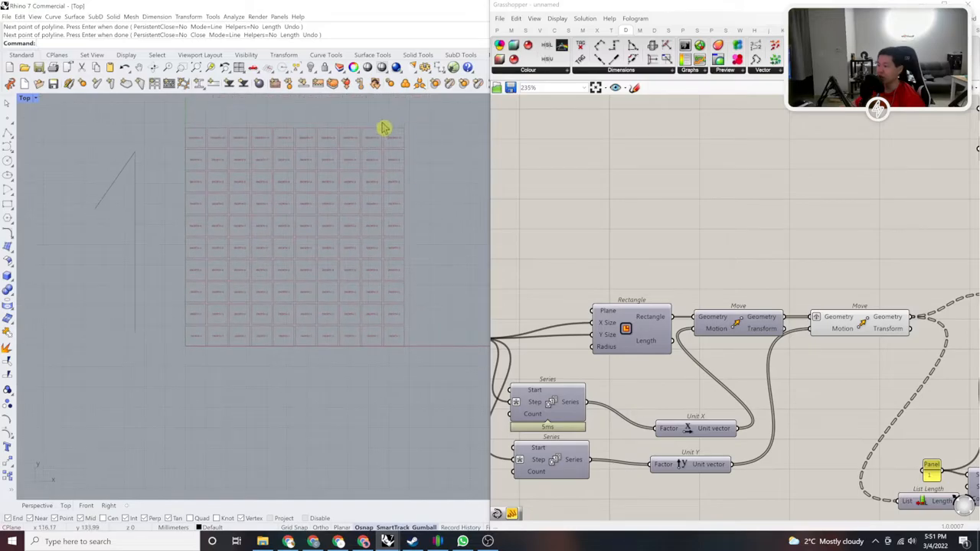
scroll(402, 291, up, 5)
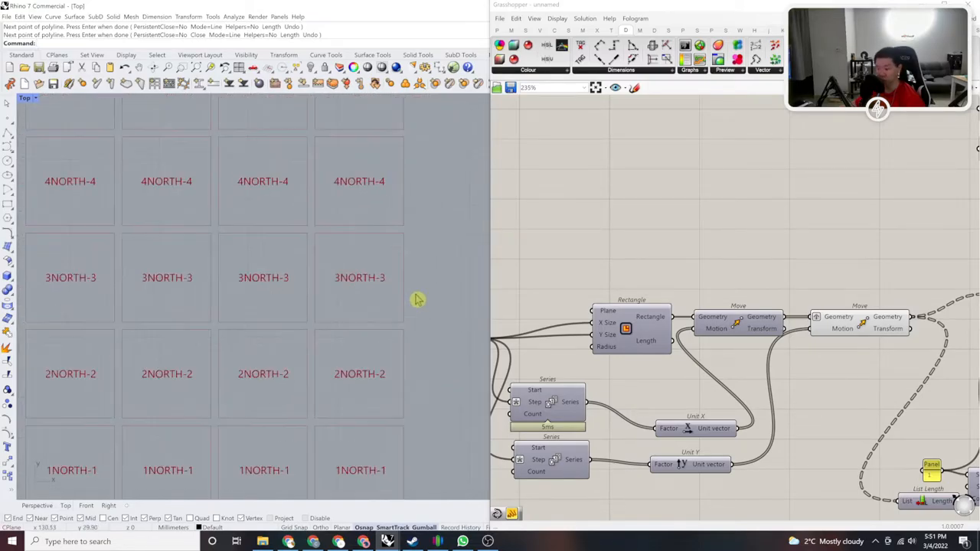
scroll(389, 333, down, 4)
right_drag(389, 333, 375, 338)
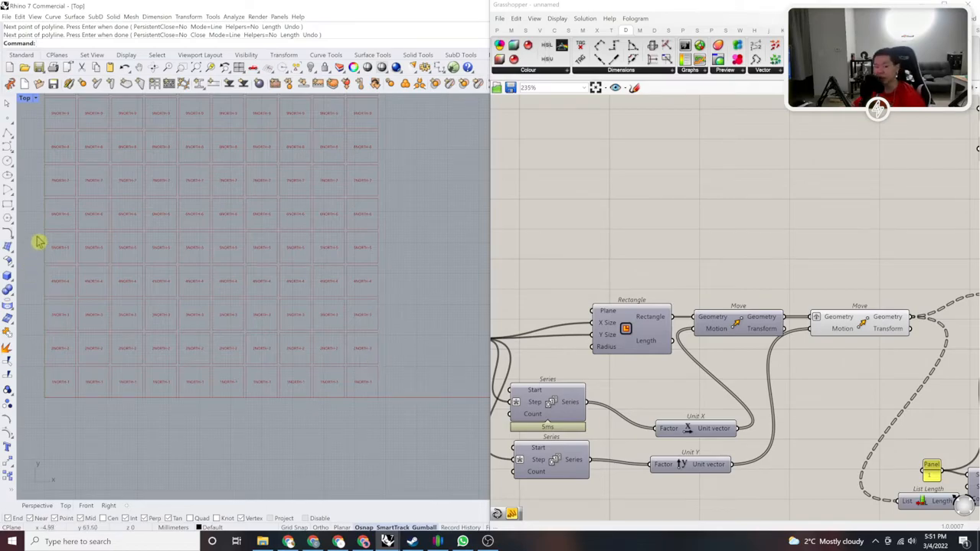
scroll(296, 355, up, 6)
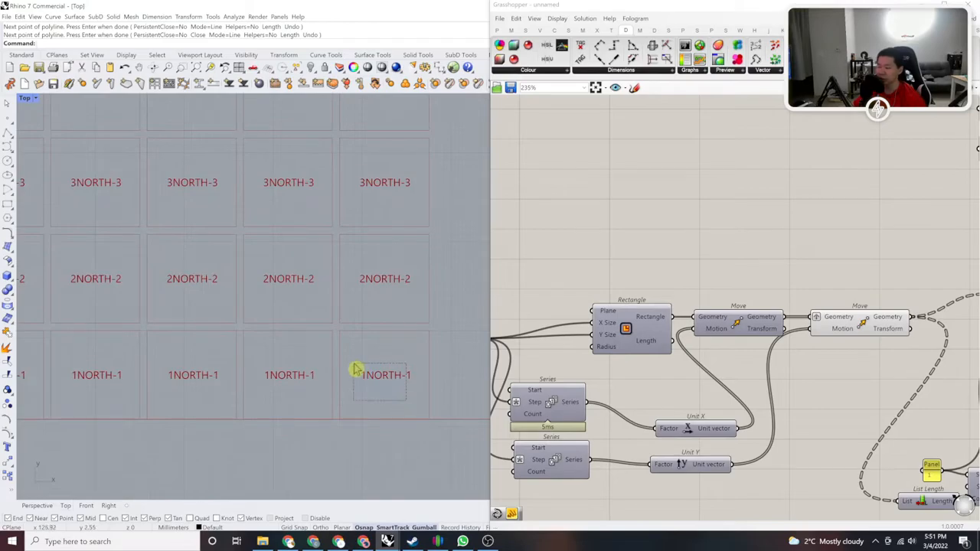
scroll(351, 373, down, 5)
scroll(337, 371, up, 7)
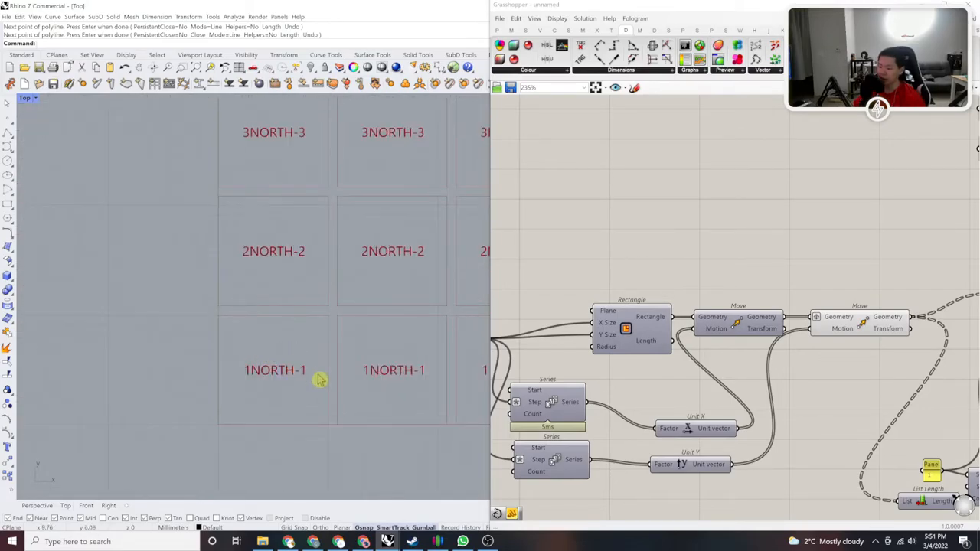
right_drag(337, 391, 300, 386)
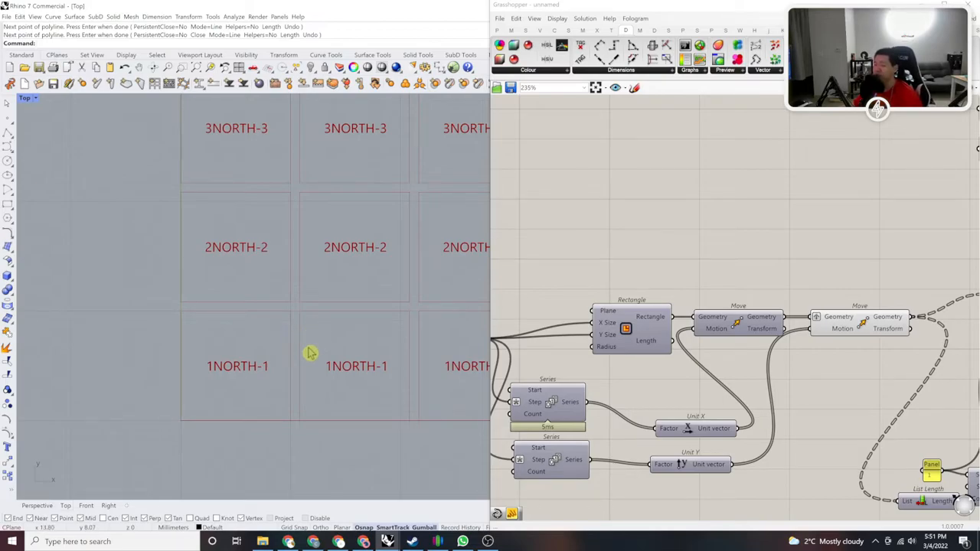
right_drag(341, 380, 275, 386)
right_drag(351, 398, 278, 402)
right_drag(452, 373, 353, 381)
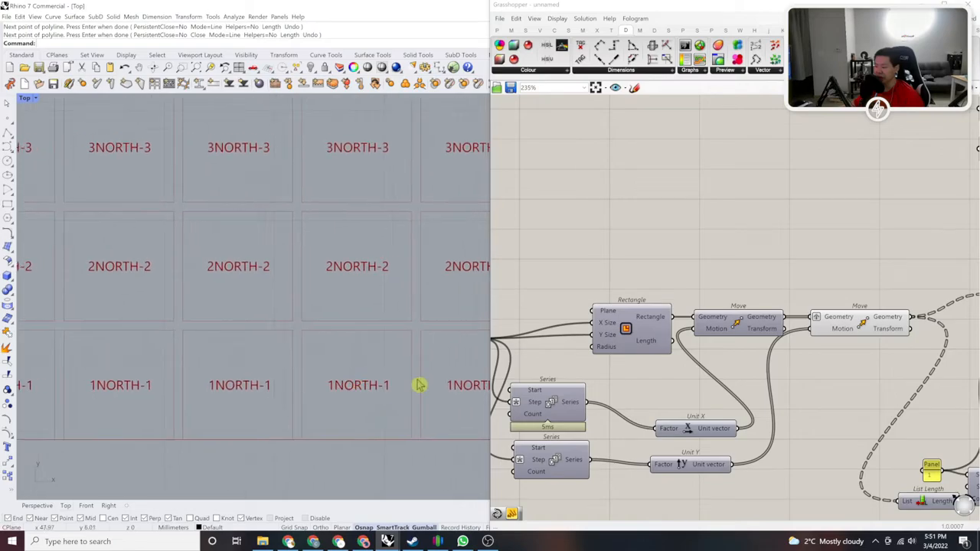
scroll(888, 320, down, 4)
right_drag(494, 421, 409, 411)
Step: Add a Circle component and place it in the free area above Text Tag 3D
right_drag(737, 281, 628, 322)
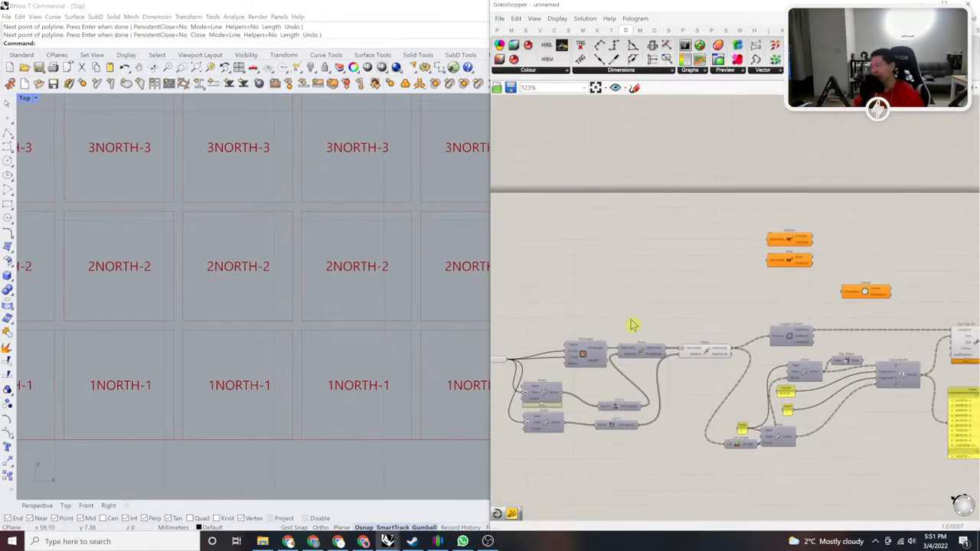
scroll(627, 322, up, 4)
double_click(653, 297)
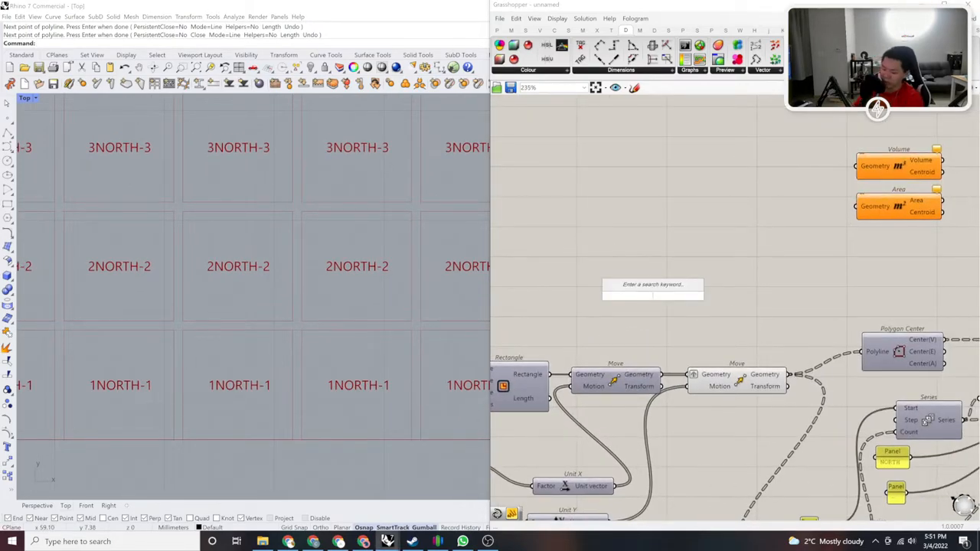
text(circle)
key(Return)
scroll(670, 291, down, 3)
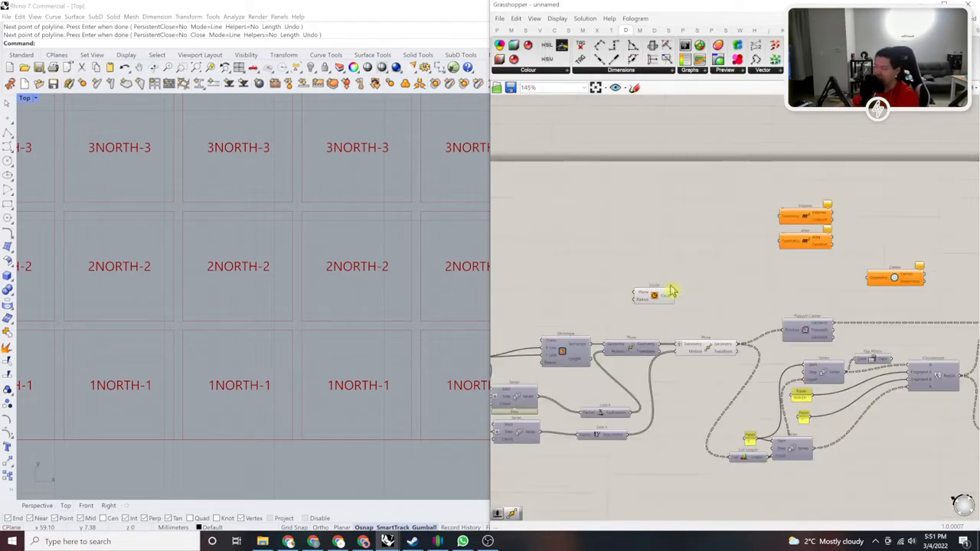
right_drag(744, 297, 677, 290)
scroll(677, 290, up, 4)
drag(527, 299, 684, 282)
scroll(680, 289, down, 4)
right_drag(698, 291, 593, 285)
scroll(593, 284, up, 3)
drag(565, 279, 832, 280)
Step: Move the unused Volume, Area and Center components up, away from the Polygon Center components
right_drag(810, 295, 728, 344)
drag(719, 297, 695, 174)
drag(624, 253, 593, 202)
click(725, 230)
right_drag(727, 256, 742, 312)
drag(739, 308, 622, 245)
drag(684, 246, 593, 135)
click(648, 228)
right_drag(682, 319, 628, 327)
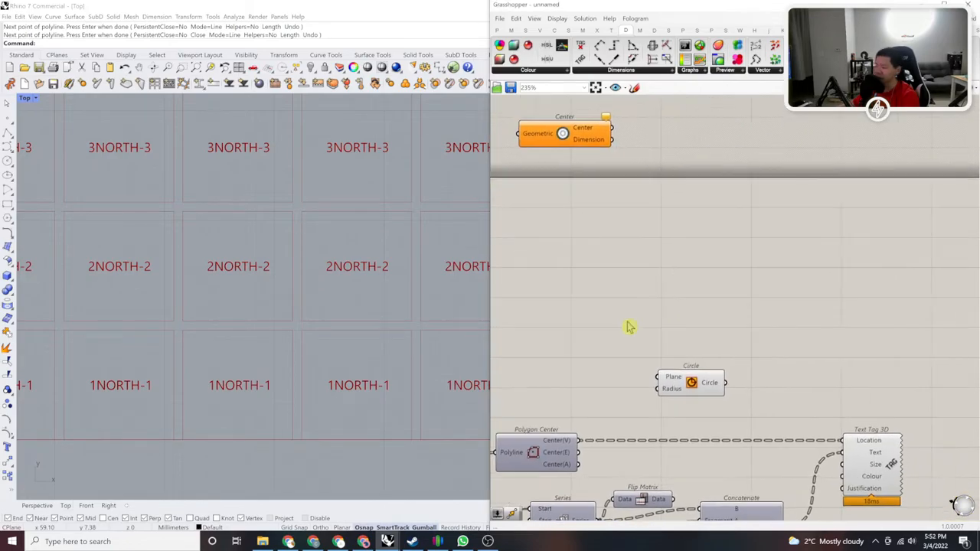
Step: Connect Polygon Center's Center(V) output to Circle's Plane input and move Circle further up
scroll(665, 373, up, 2)
drag(660, 377, 565, 453)
drag(701, 391, 772, 242)
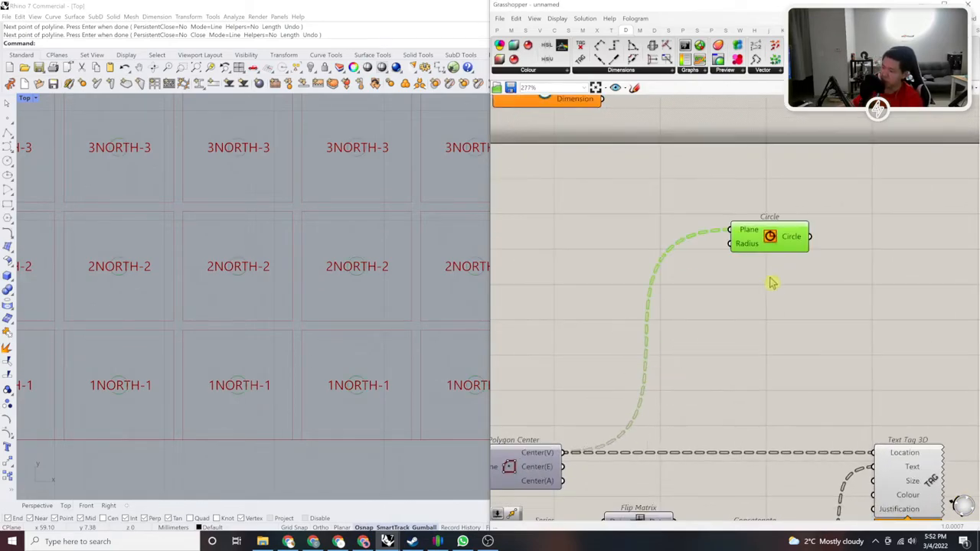
Step: Add a Remap Numbers component beside Circle and connect its Mapped output to Circle's Radius input
right_drag(764, 333, 711, 354)
double_click(710, 353)
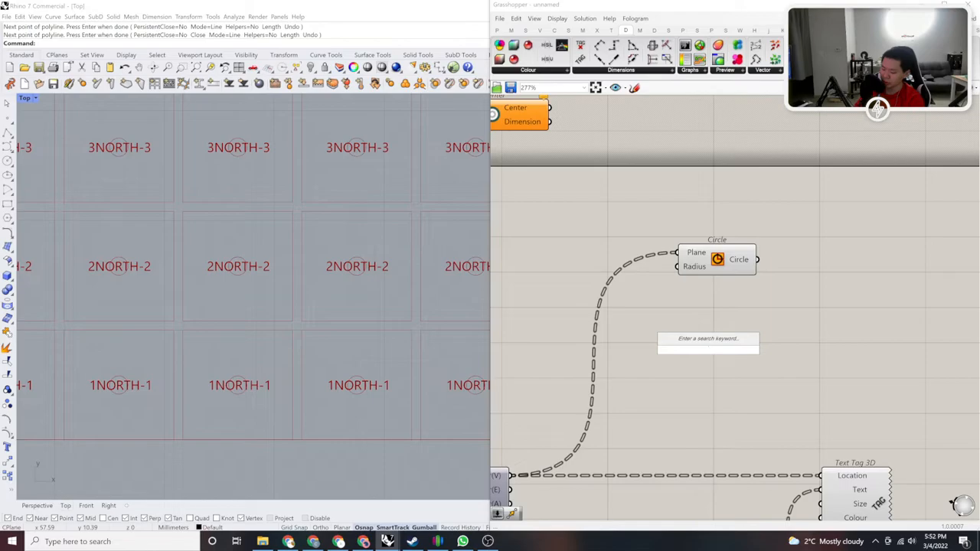
text(remap)
key(Return)
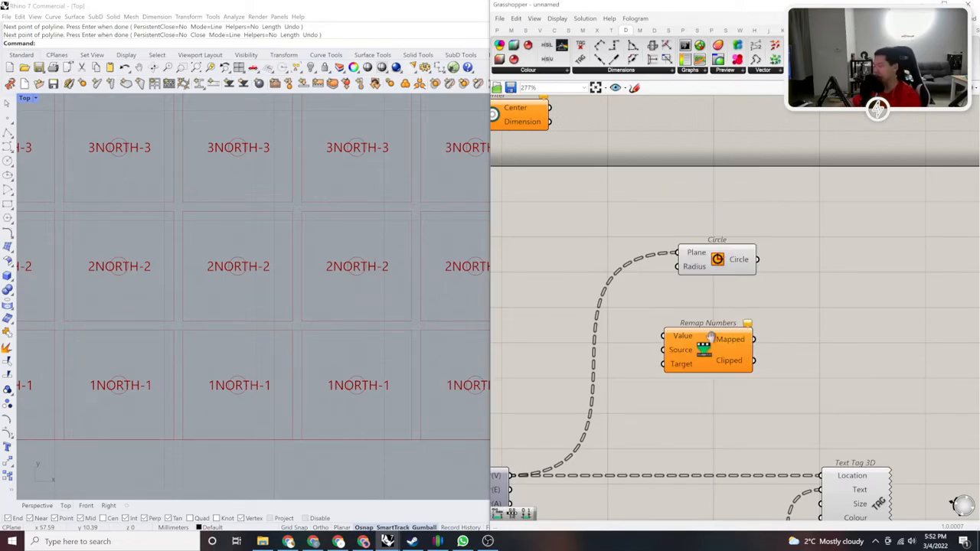
right_drag(757, 281, 536, 251)
drag(525, 223, 653, 218)
right_drag(596, 257, 731, 254)
scroll(713, 250, up, 2)
drag(643, 317, 727, 218)
scroll(713, 250, up, 1)
drag(582, 346, 624, 290)
Step: Add a Bounds component before Remap Numbers and connect its Domain output to the Source input
right_drag(625, 291, 704, 318)
double_click(587, 310)
text(bounds)
key(Return)
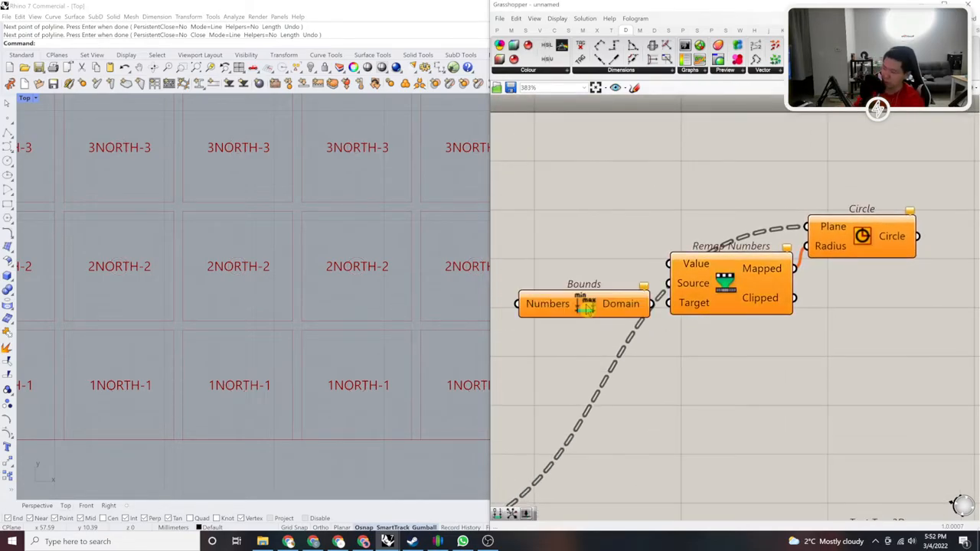
click(634, 304)
scroll(644, 284, up, 1)
drag(672, 282, 690, 284)
drag(657, 288, 616, 290)
Step: Add a Closest Point component before Bounds and connect its Distance output to Bounds' Numbers and Remap Numbers' Value inputs
right_drag(614, 230, 652, 239)
double_click(650, 236)
text(closest poi)
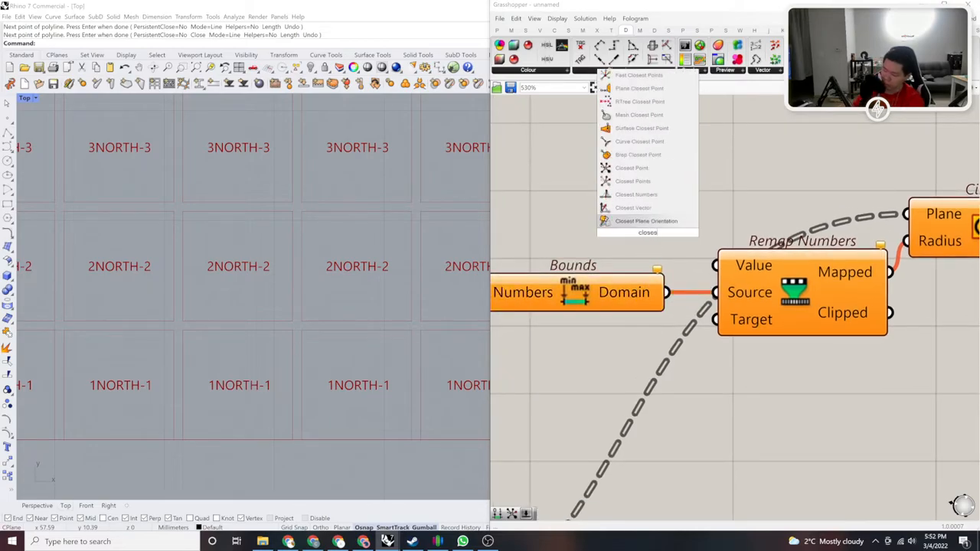
key(Up)
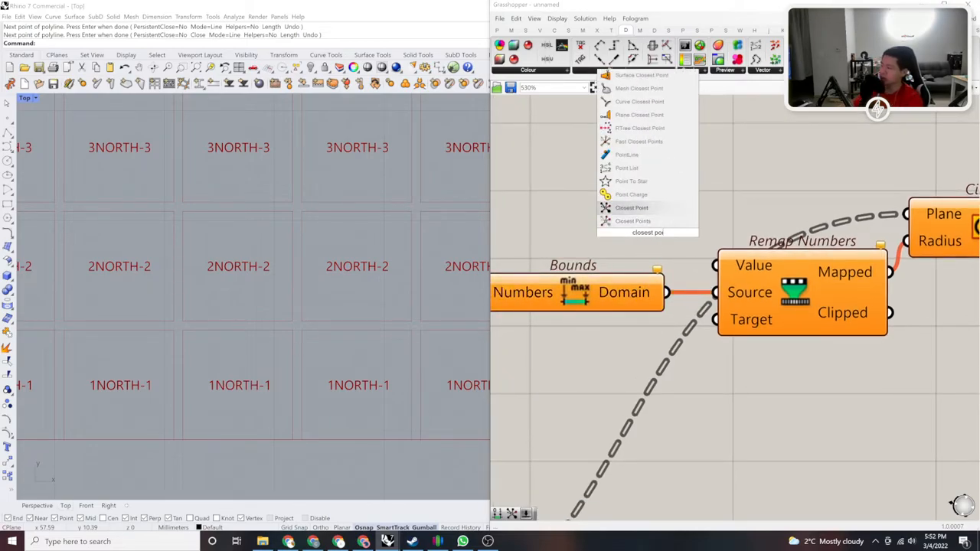
key(Return)
scroll(739, 246, down, 5)
scroll(681, 234, up, 3)
drag(660, 251, 475, 262)
right_drag(569, 282, 647, 282)
drag(620, 277, 684, 298)
scroll(642, 276, up, 2)
drag(949, 275, 645, 270)
Step: In Rhino, place a single point object inside one of the 3NORTH-3 rectangles
scroll(738, 237, down, 5)
scroll(284, 271, down, 2)
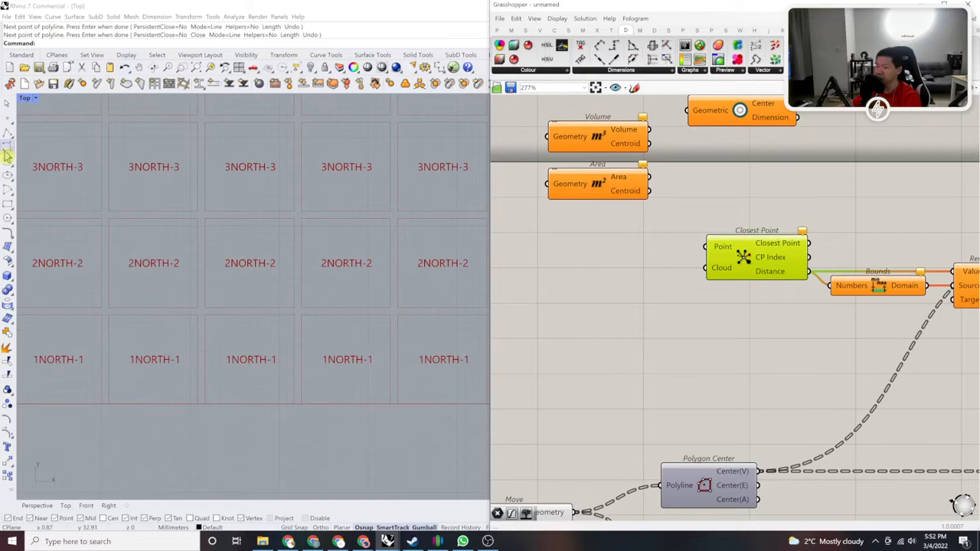
click(6, 115)
scroll(278, 175, up, 2)
click(247, 139)
Step: Add a Point parameter in Grasshopper and assign the Rhino point to it
double_click(705, 299)
text(point)
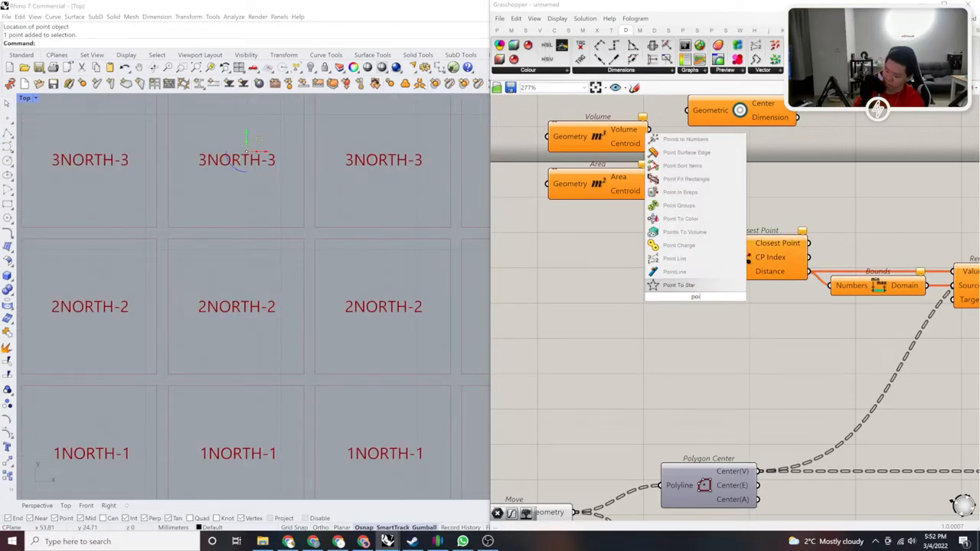
key(Return)
right_click(695, 297)
click(735, 425)
Step: Connect the Point parameter to Closest Point's Cloud input and Polygon Center's Center(V) output to its Point input
drag(711, 297, 684, 249)
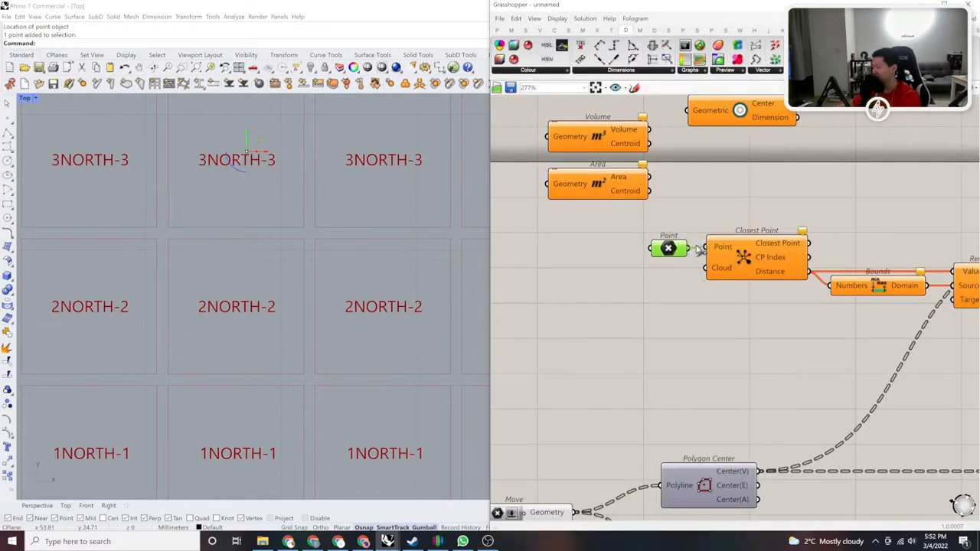
drag(670, 261, 673, 290)
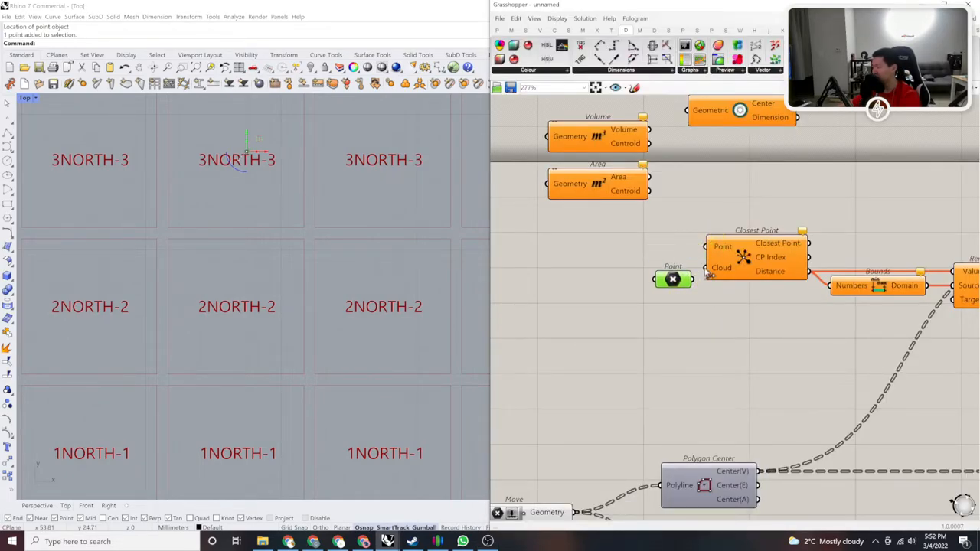
drag(707, 248, 757, 472)
Step: Add a Construct Domain component and place it below Bounds
right_drag(756, 378, 642, 366)
scroll(641, 366, down, 2)
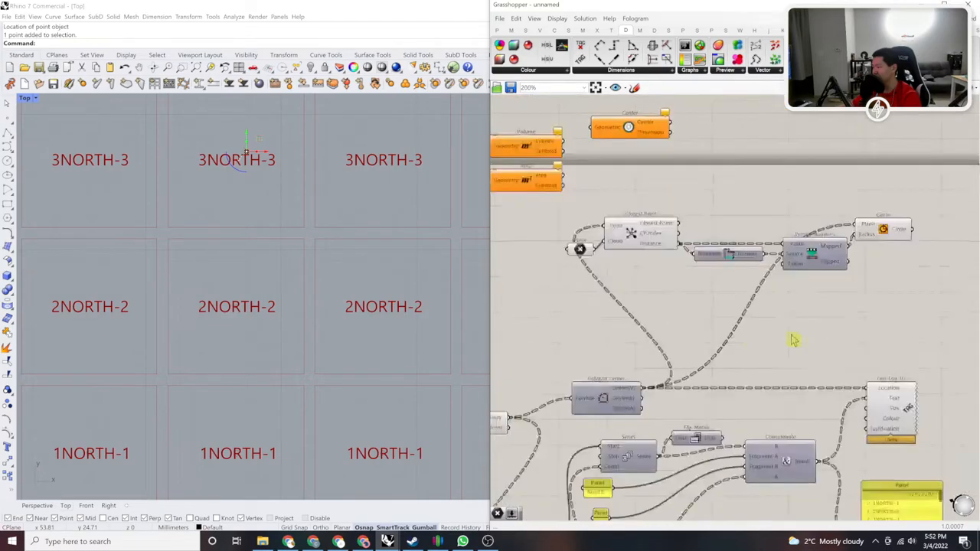
right_drag(895, 295, 798, 283)
scroll(798, 283, up, 2)
click(777, 260)
scroll(602, 335, down, 2)
right_drag(602, 335, 668, 328)
scroll(668, 328, up, 1)
double_click(728, 366)
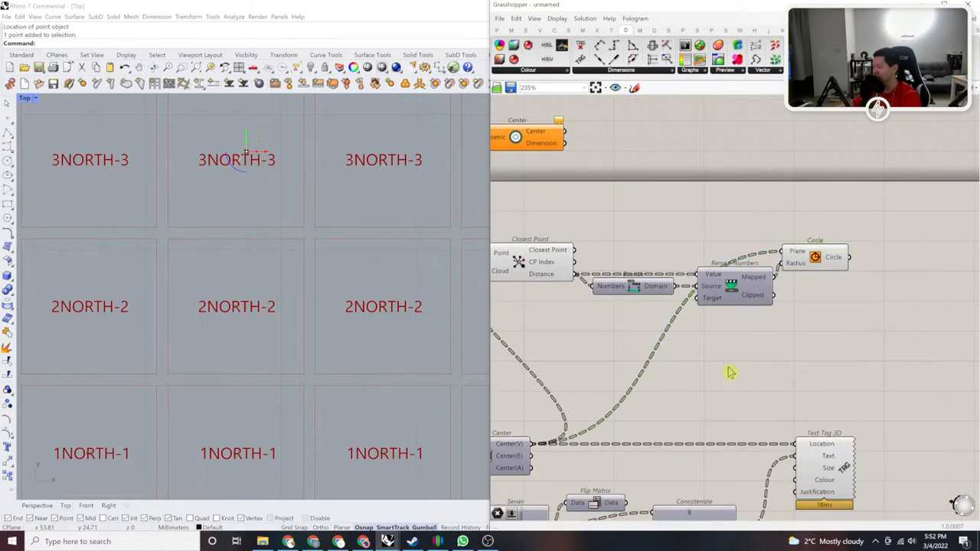
text(construct)
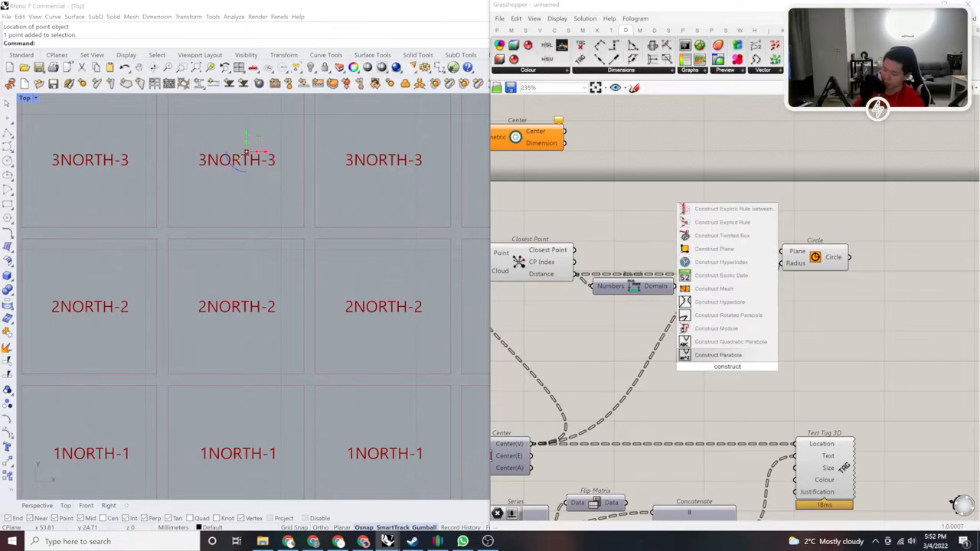
text( domain)
key(Return)
drag(701, 357, 621, 342)
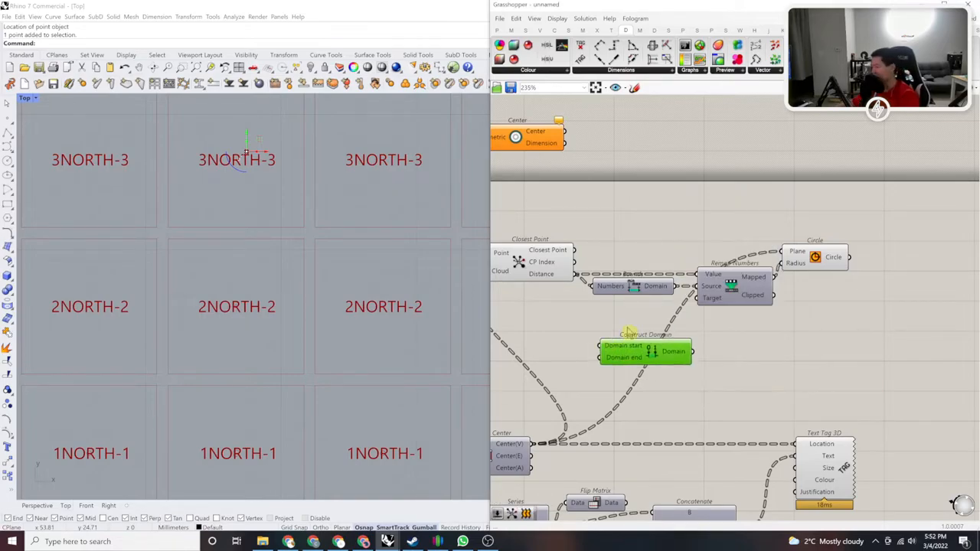
Step: Connect Construct Domain's Domain output to Remap Numbers' Target input and align the component beneath Bounds
scroll(661, 317, up, 2)
drag(713, 291, 707, 366)
right_drag(664, 371, 717, 369)
drag(717, 368, 709, 345)
right_drag(570, 349, 696, 337)
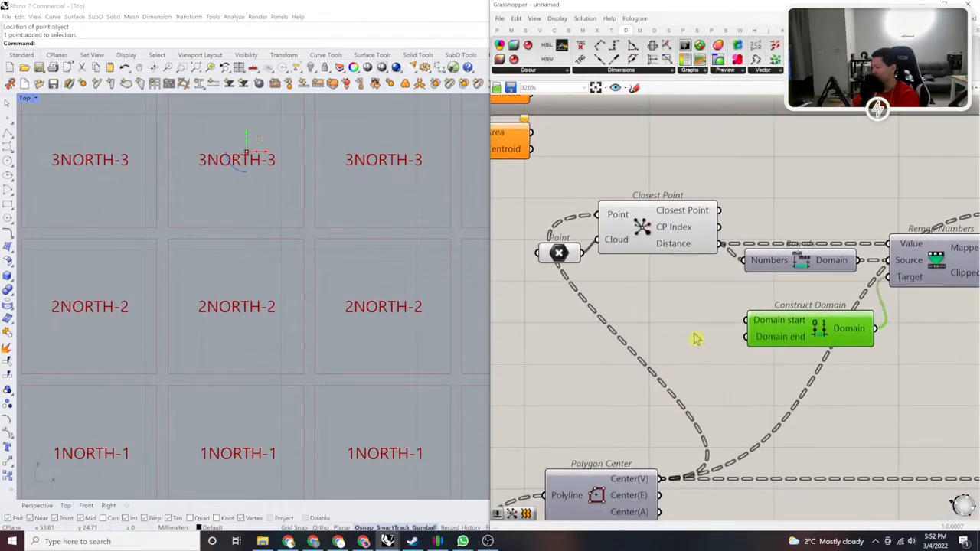
Step: Add a Number Slider set to 2 and connect it to Construct Domain's Domain end input
double_click(694, 334)
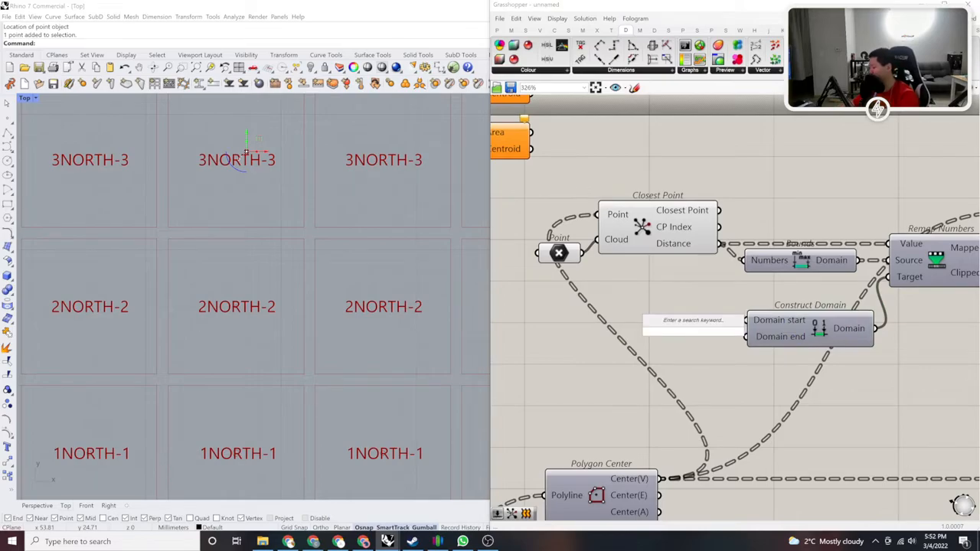
text(2)
key(Return)
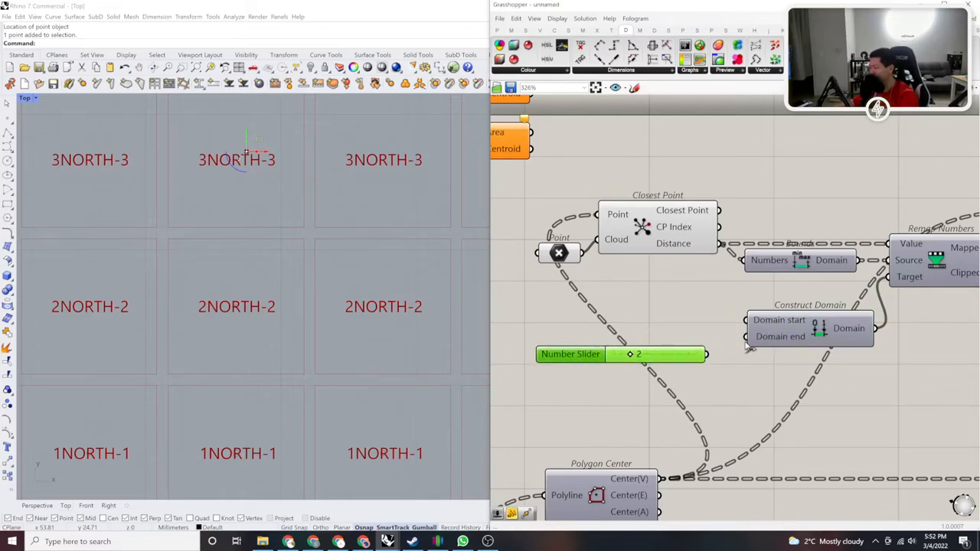
scroll(858, 330, down, 2)
click(800, 268)
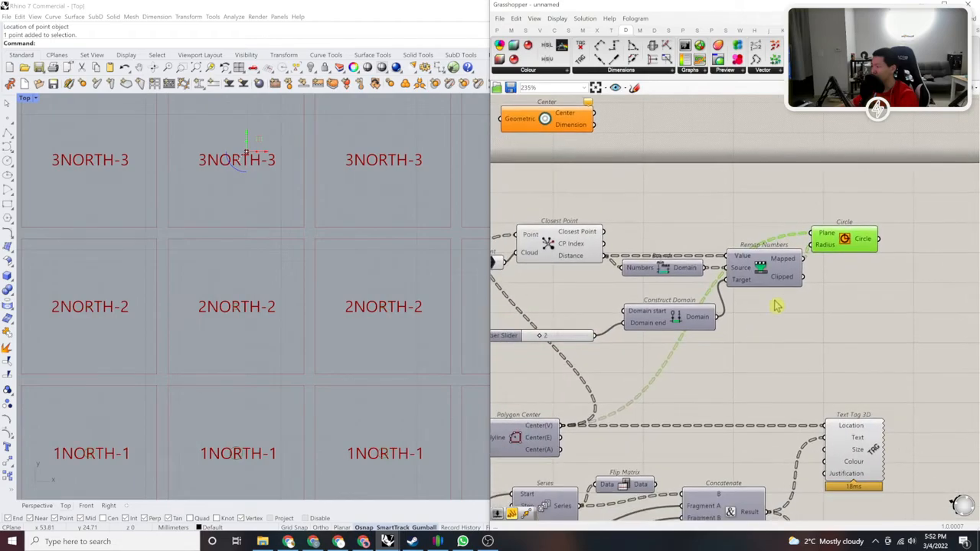
Step: Disable the Closest Point component that feeds Bounds and Remap Numbers
right_drag(593, 264, 757, 268)
scroll(928, 226, up, 1)
middle_click(924, 231)
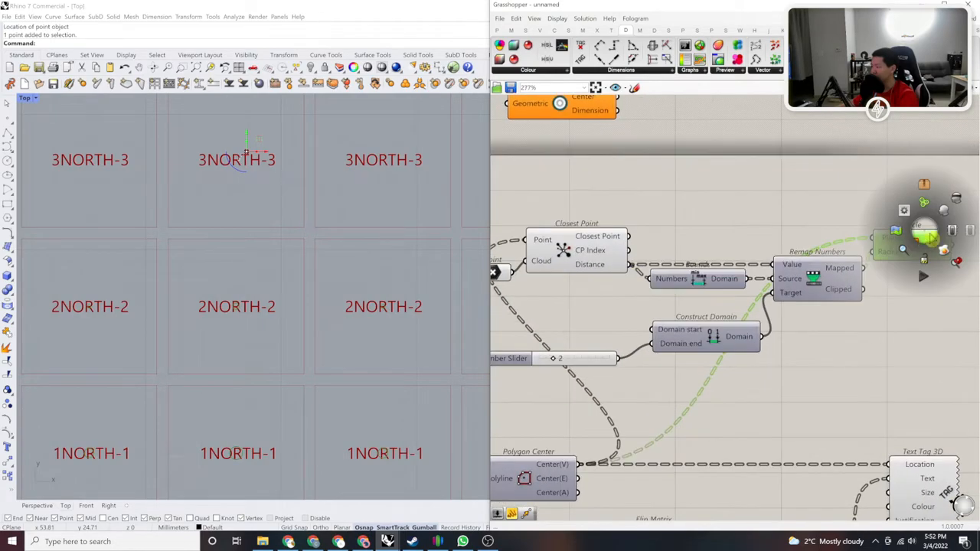
click(579, 247)
middle_click(577, 246)
click(627, 246)
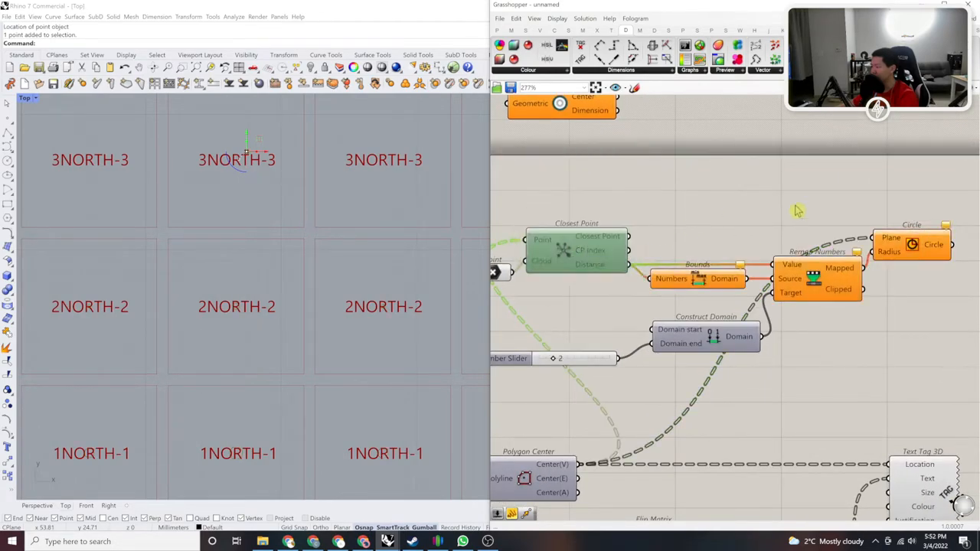
Step: Disable the Circle component and flatten its Plane input
click(776, 213)
right_drag(776, 212, 688, 232)
click(828, 268)
middle_click(828, 268)
click(871, 268)
click(824, 245)
right_drag(808, 259, 873, 275)
right_drag(622, 322, 723, 292)
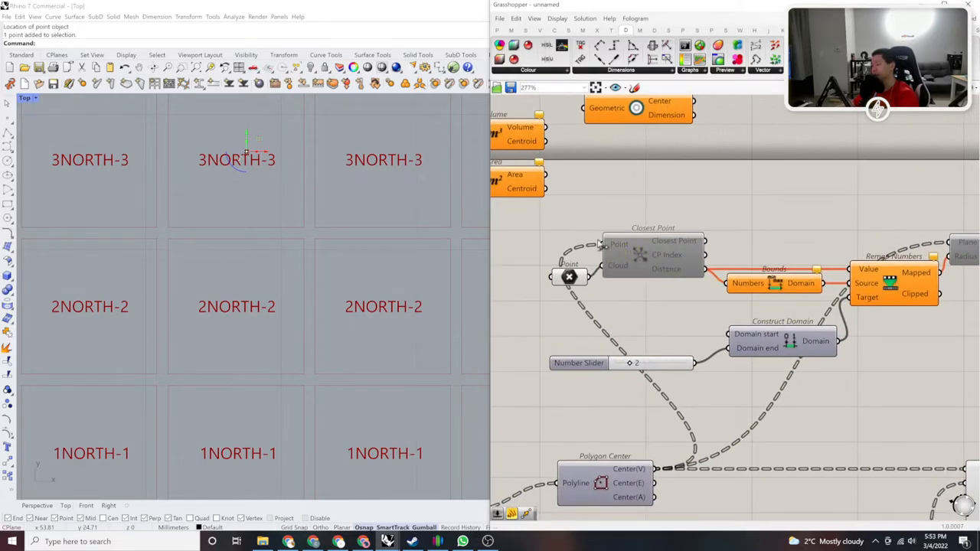
right_drag(683, 488, 647, 490)
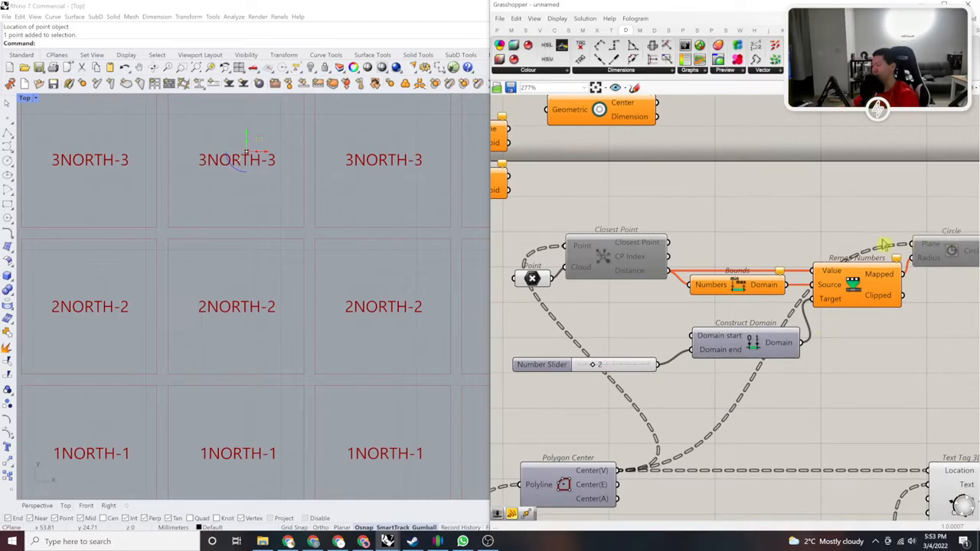
right_click(929, 251)
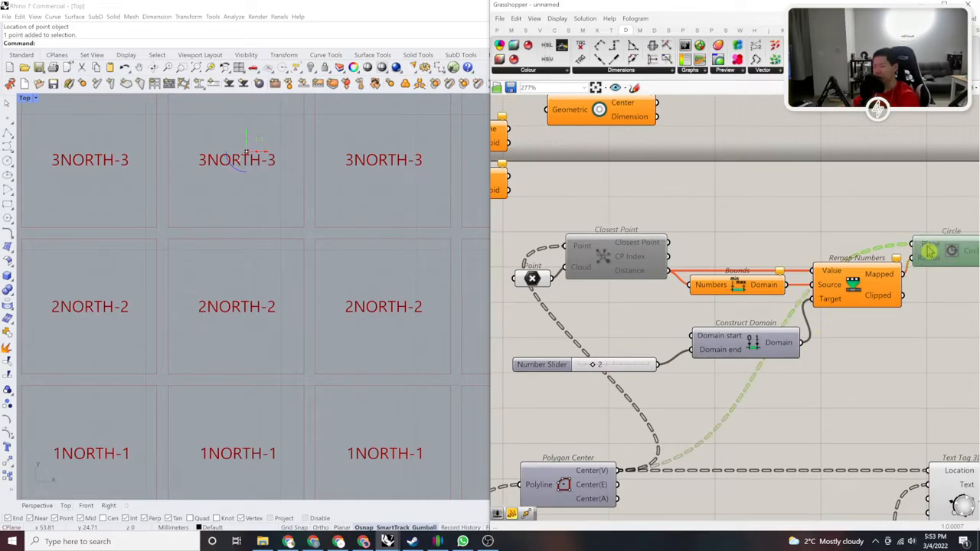
click(936, 321)
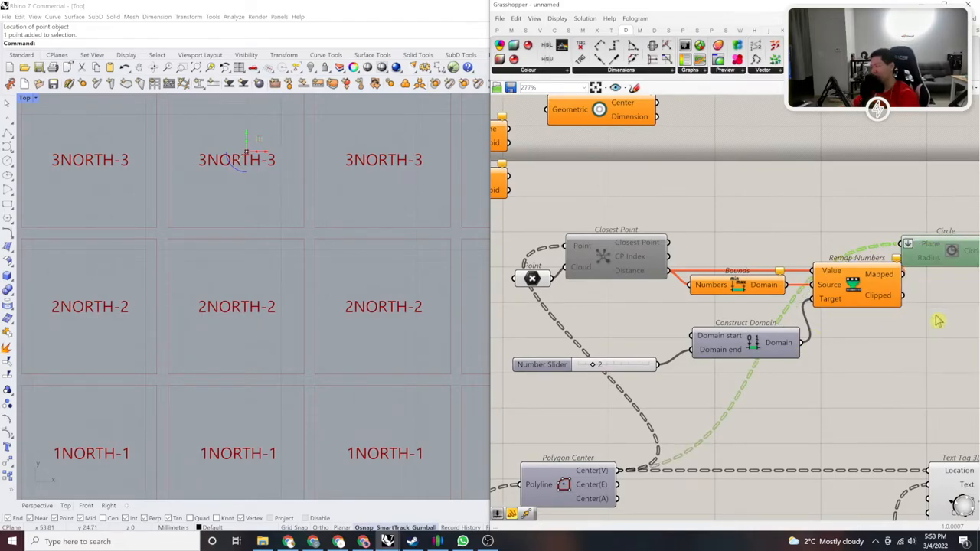
Step: Try flattening the Point input of the Closest Point component and remove the flattening again
right_click(584, 247)
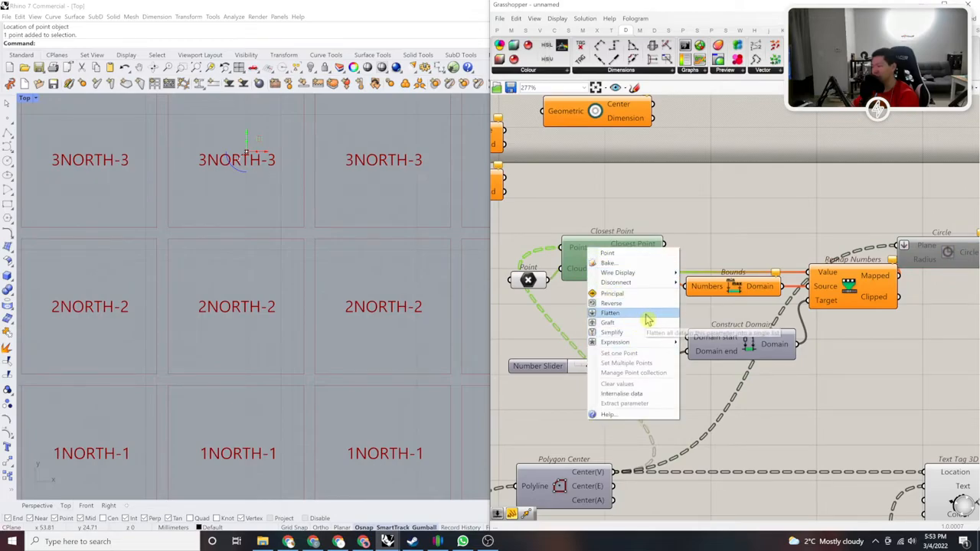
click(612, 313)
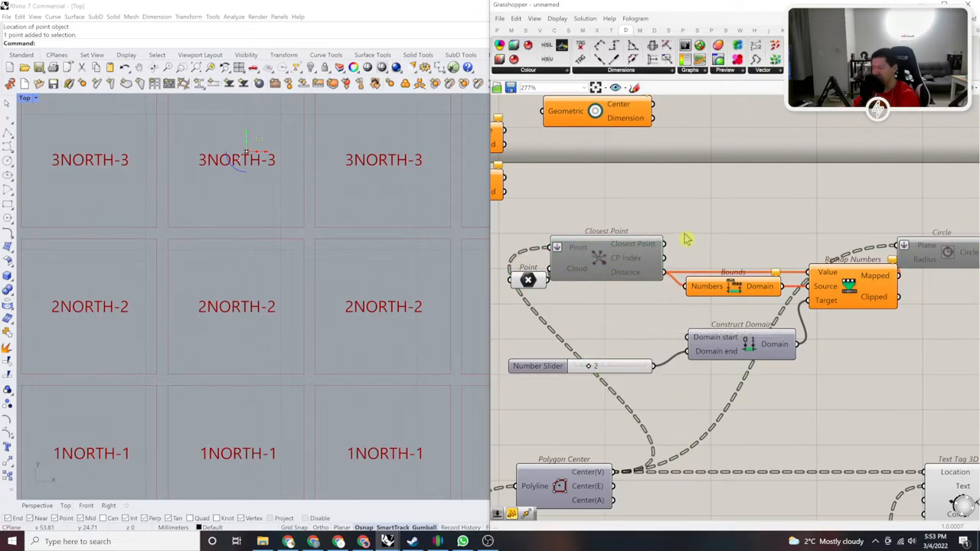
middle_click(605, 258)
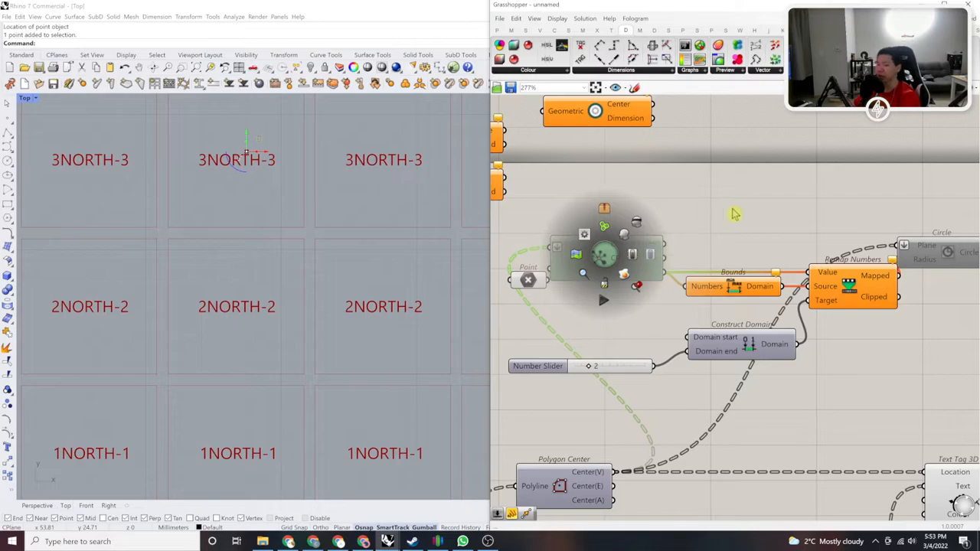
click(921, 249)
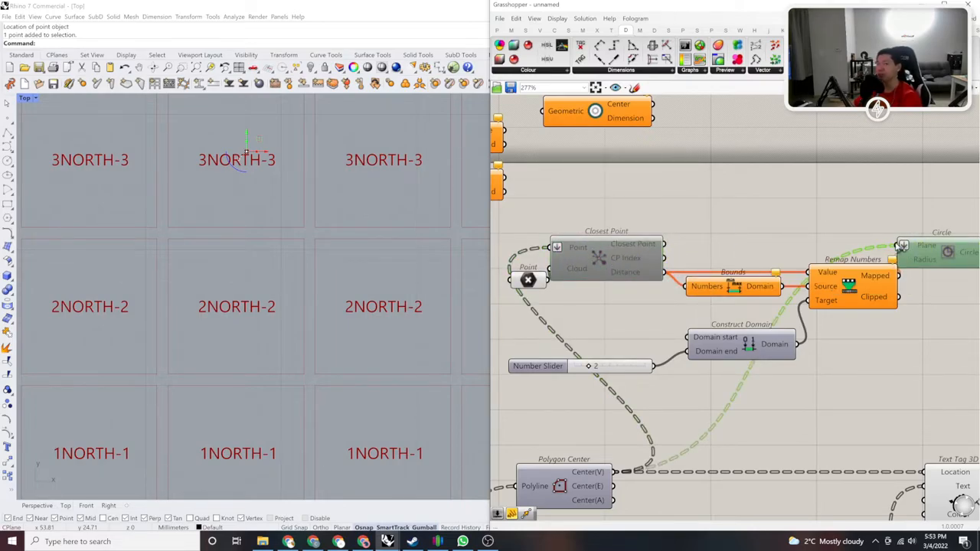
right_drag(802, 253, 757, 246)
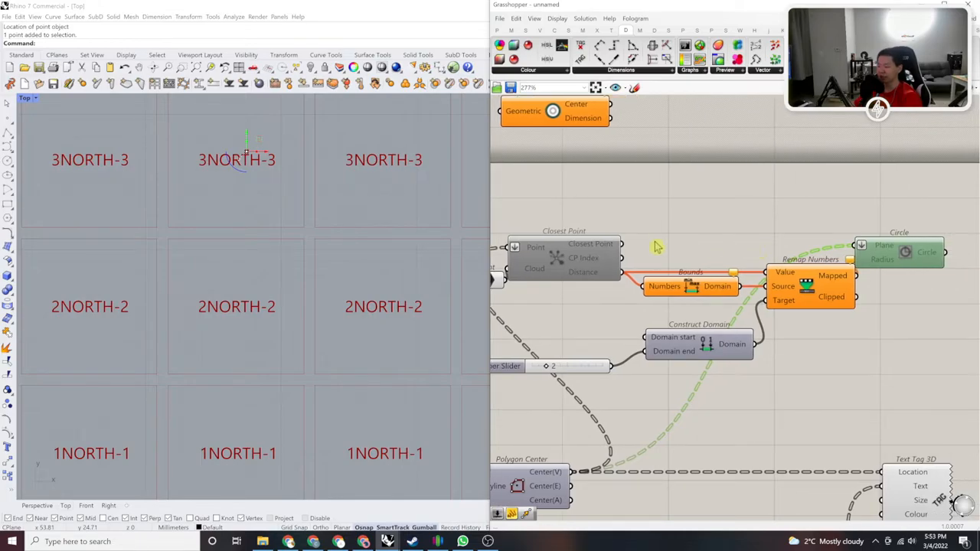
click(541, 256)
right_click(539, 251)
click(582, 319)
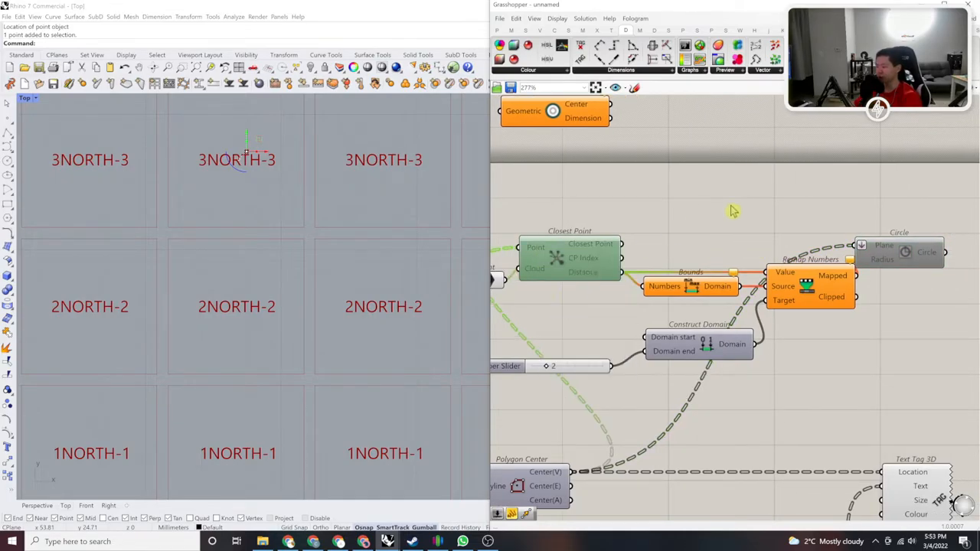
Step: Flatten Closest Point's Point input and enable the Closest Point component
click(732, 208)
right_click(542, 253)
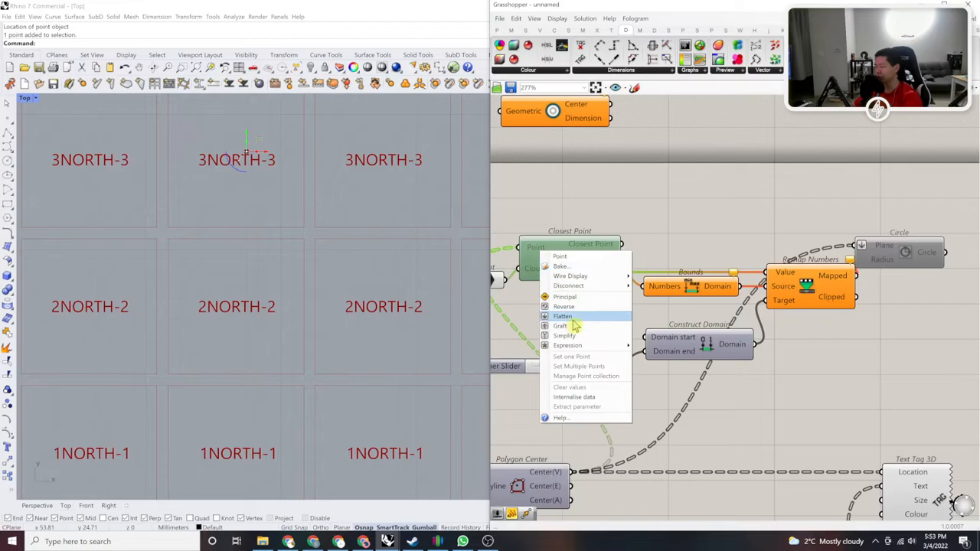
click(582, 320)
middle_click(556, 250)
click(584, 249)
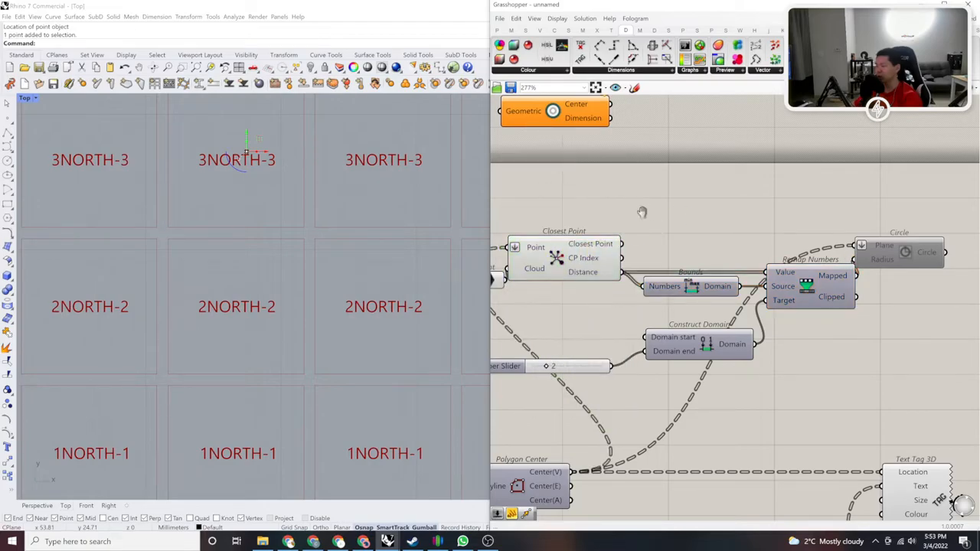
Step: Enable the Circle component fed by Remap Numbers
right_drag(804, 306, 738, 311)
click(850, 256)
middle_click(838, 262)
click(867, 260)
right_drag(877, 257, 835, 267)
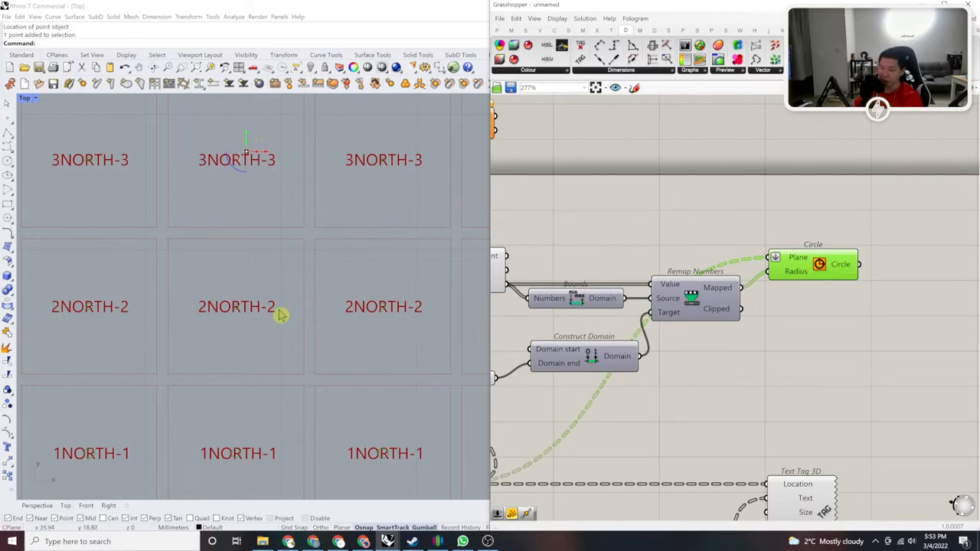
Step: Connect the Number Slider to Construct Domain's Domain start input and disconnect it from Domain end
scroll(560, 346, up, 3)
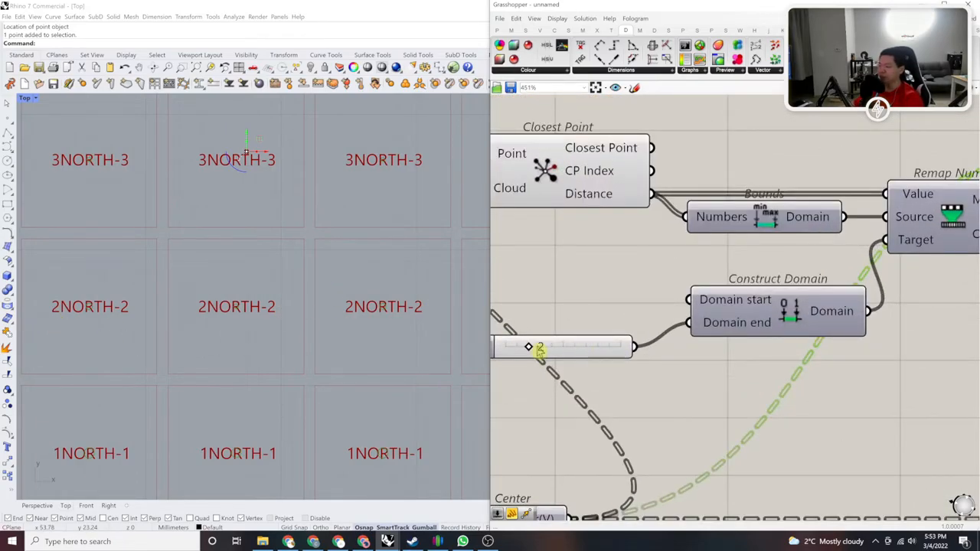
scroll(344, 311, down, 3)
right_drag(661, 355, 694, 365)
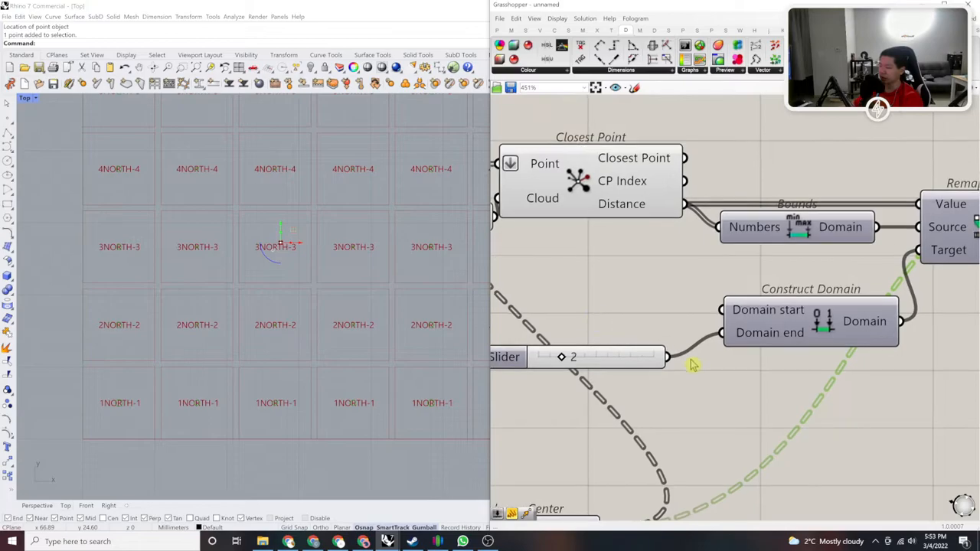
drag(667, 357, 725, 312)
right_click(755, 334)
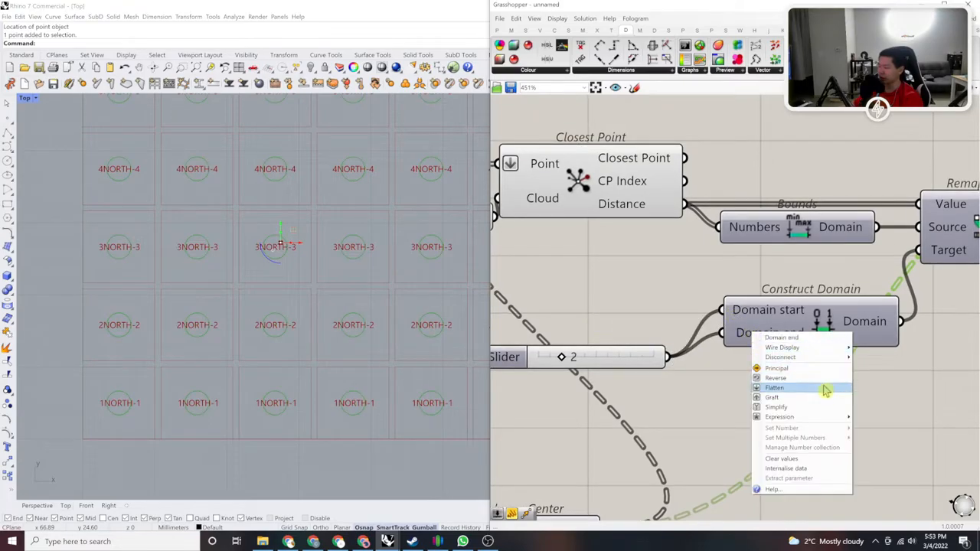
mouse_move(843, 353)
click(881, 360)
Step: Move the Rhino point diagonally up and right within the grid and set the Domain start slider to 4
right_drag(799, 399, 861, 385)
double_click(740, 371)
right_drag(311, 313, 256, 344)
scroll(264, 325, down, 8)
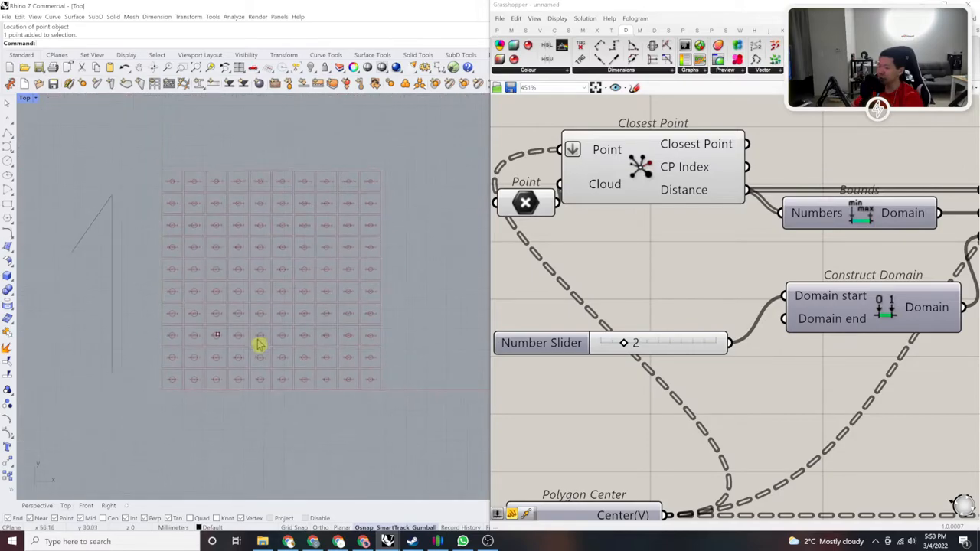
scroll(228, 344, up, 2)
click(214, 331)
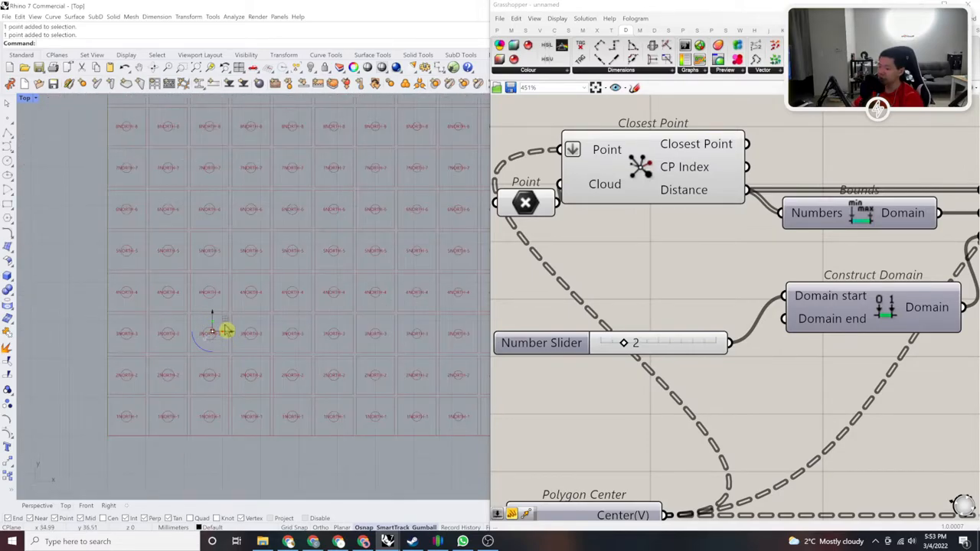
drag(230, 337, 334, 221)
right_drag(772, 390, 771, 387)
drag(624, 340, 646, 340)
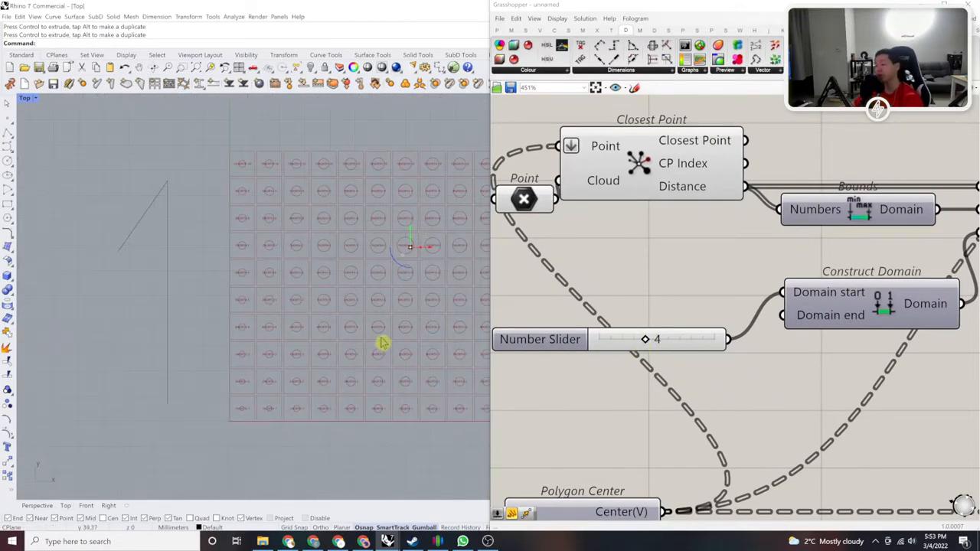
Step: Move the Rhino point to between the grid's third and fourth columns, in the fourth row from the top
scroll(332, 298, up, 5)
drag(273, 238, 329, 271)
scroll(330, 274, down, 8)
right_drag(360, 277, 366, 286)
drag(354, 284, 271, 285)
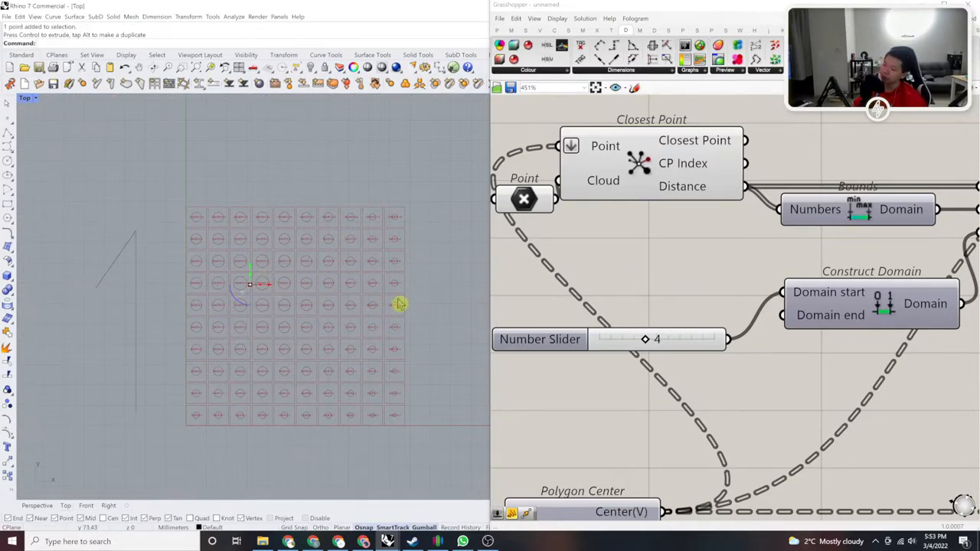
Step: Examine the smallest circles along the grid's lower edge against the Construct Domain wiring
right_drag(675, 271, 556, 257)
right_drag(713, 395, 733, 343)
right_drag(801, 356, 753, 387)
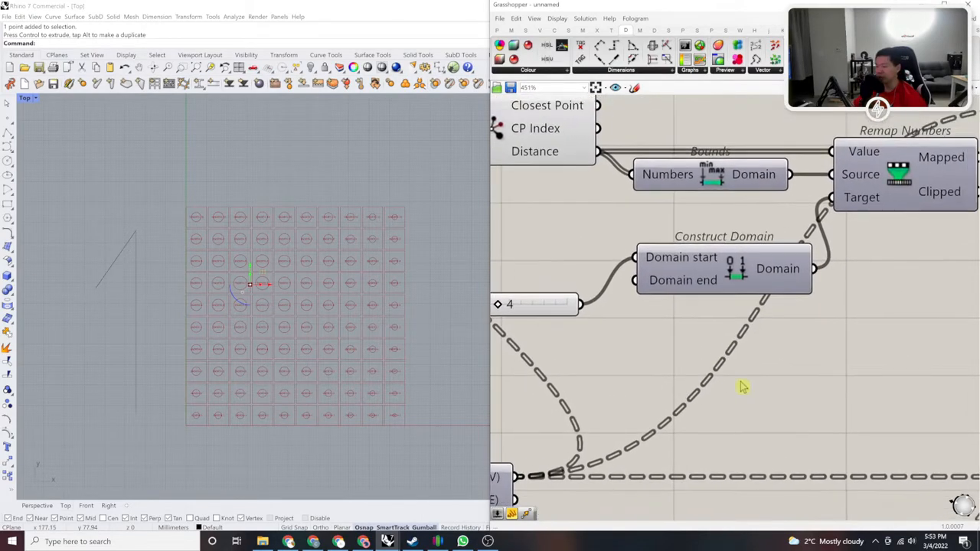
scroll(218, 364, up, 10)
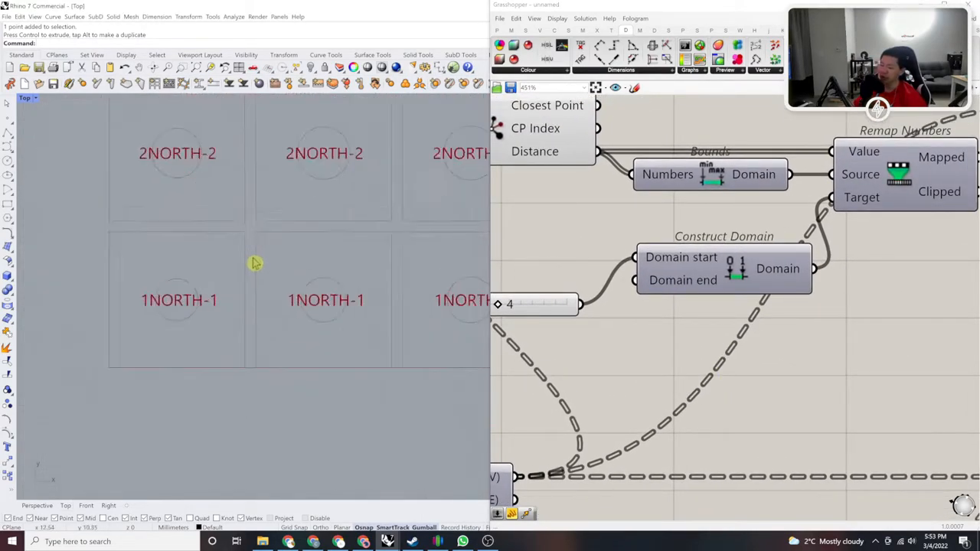
scroll(184, 322, down, 15)
scroll(188, 326, up, 8)
right_drag(294, 347, 31, 356)
scroll(366, 320, up, 5)
Step: Add a Number Slider from 0.25, connect it to Construct Domain's Domain end input and set it to 0.80
right_drag(577, 342, 737, 376)
double_click(700, 282)
text(0.25)
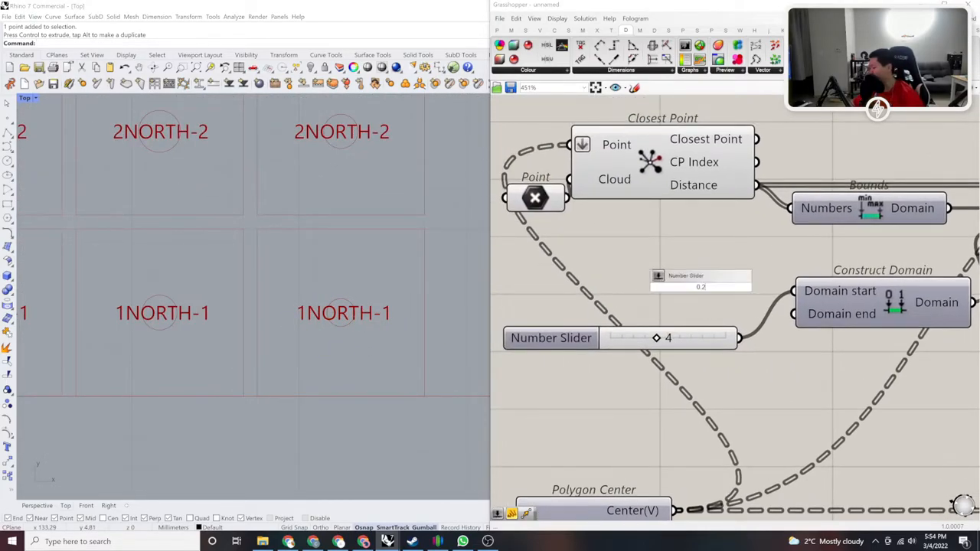
key(Return)
drag(665, 288, 499, 301)
drag(799, 322, 655, 299)
drag(571, 300, 619, 300)
Step: Examine how the circle sizes vary across the whole grid with distance from the Rhino point
scroll(421, 272, down, 6)
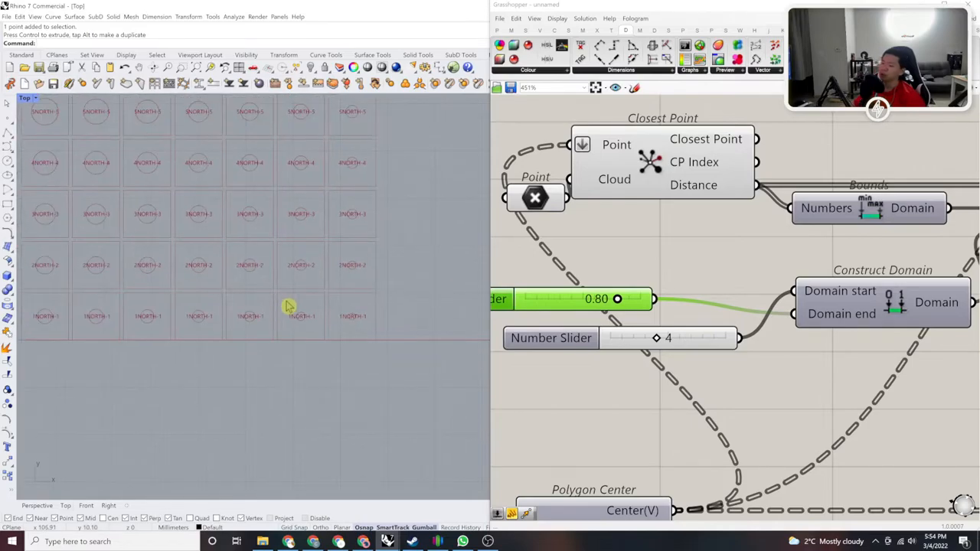
scroll(352, 317, down, 2)
scroll(170, 325, up, 2)
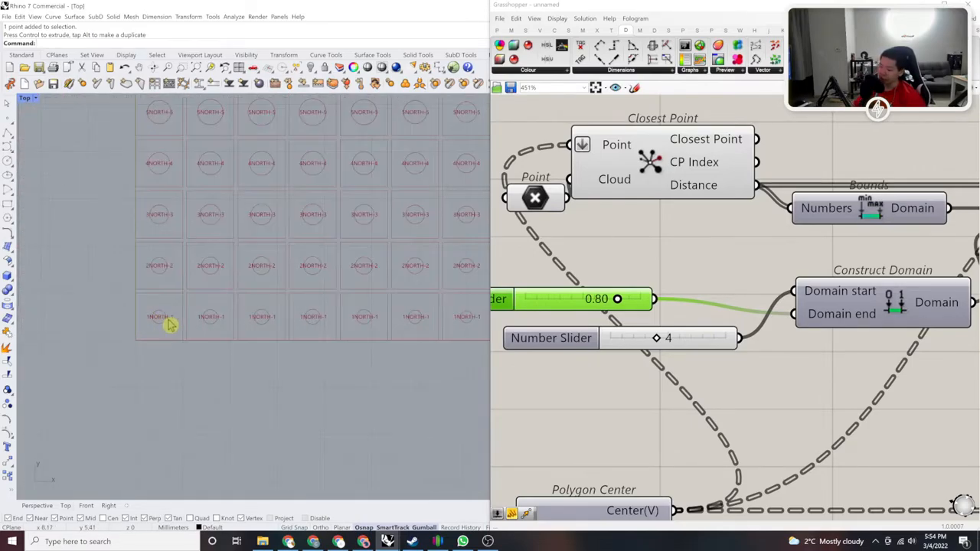
scroll(636, 374, down, 1)
right_drag(637, 374, 750, 376)
drag(746, 401, 649, 304)
right_drag(240, 346, 192, 357)
scroll(127, 350, up, 6)
scroll(230, 345, down, 8)
right_drag(371, 353, 260, 358)
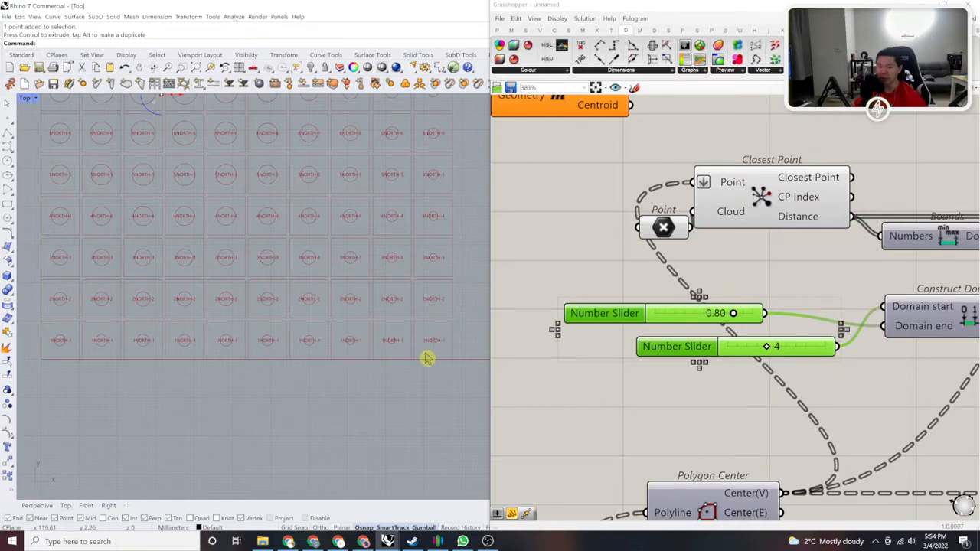
scroll(350, 346, down, 5)
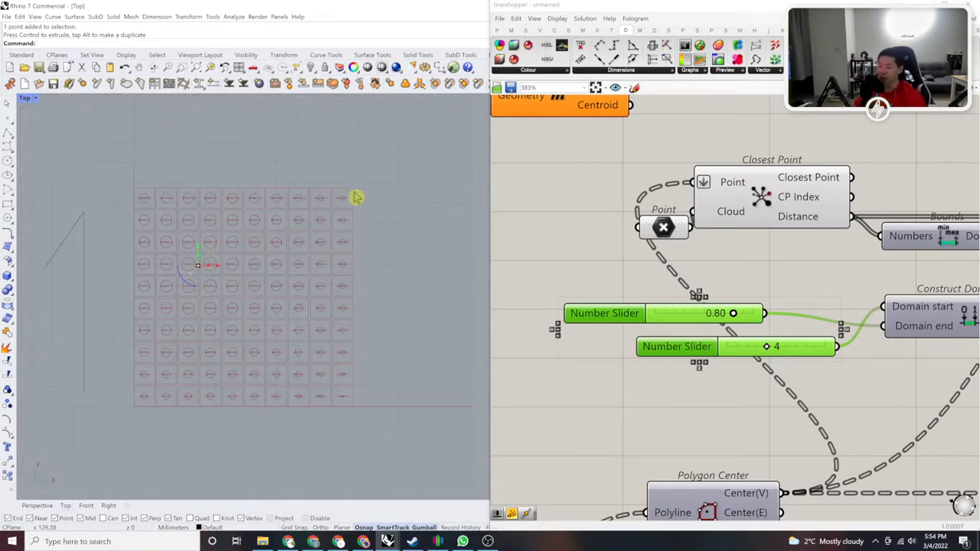
right_drag(425, 334, 374, 309)
scroll(792, 414, down, 2)
Step: Add a Panel component near Flip Matrix and connect the Series output to it
right_drag(796, 417, 724, 357)
right_drag(926, 392, 807, 372)
click(804, 373)
right_drag(747, 435, 748, 362)
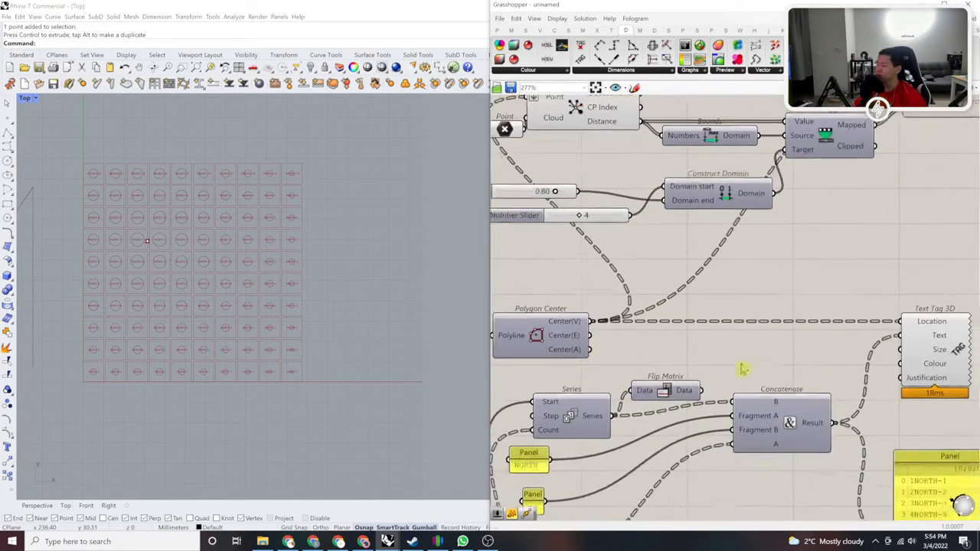
scroll(748, 363, up, 2)
double_click(781, 337)
text(//)
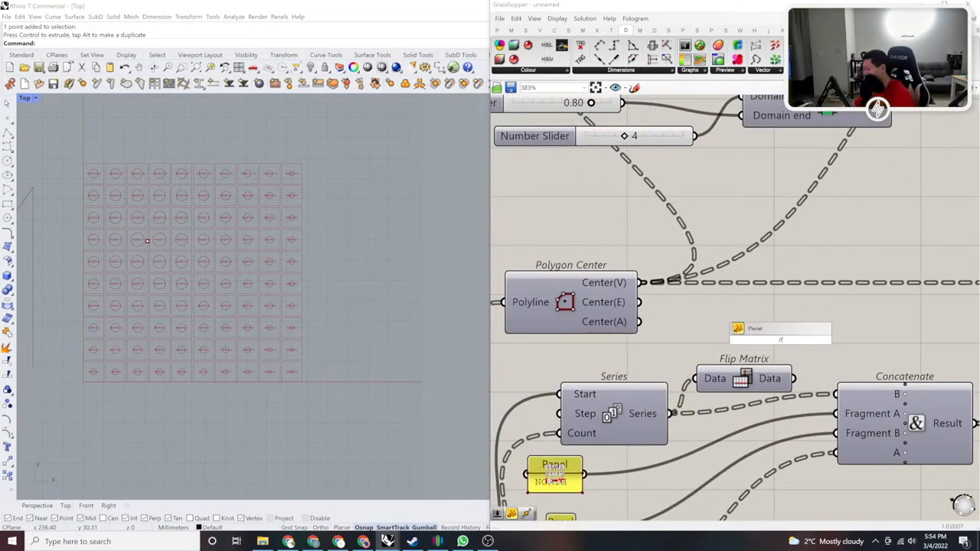
key(Return)
scroll(781, 349, up, 1)
drag(691, 340, 652, 426)
Step: Move the new Panel to the open space beside Text Tag 3D and stretch it taller
scroll(743, 396, down, 3)
right_drag(742, 396, 677, 418)
drag(694, 383, 826, 328)
scroll(828, 291, up, 1)
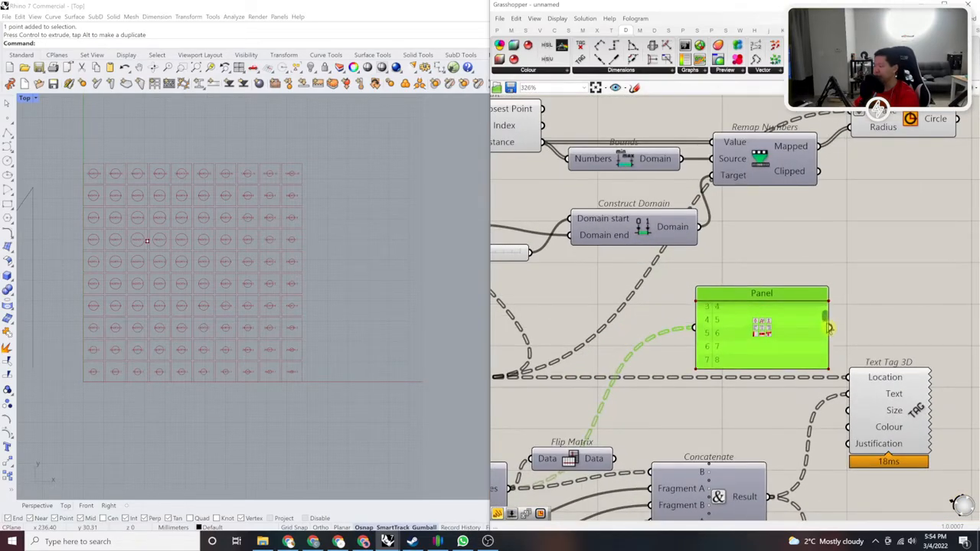
drag(792, 366, 792, 501)
Step: Compare the Series values listed per branch in the new Panel with the labels in the Concatenate result Panel
drag(822, 359, 827, 320)
right_drag(826, 322, 830, 242)
drag(833, 242, 833, 261)
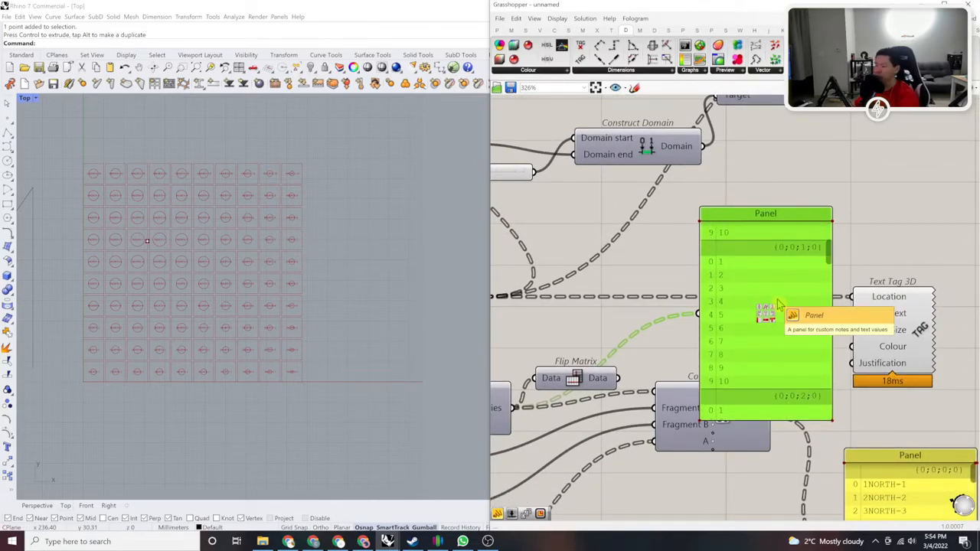
scroll(781, 295, up, 1)
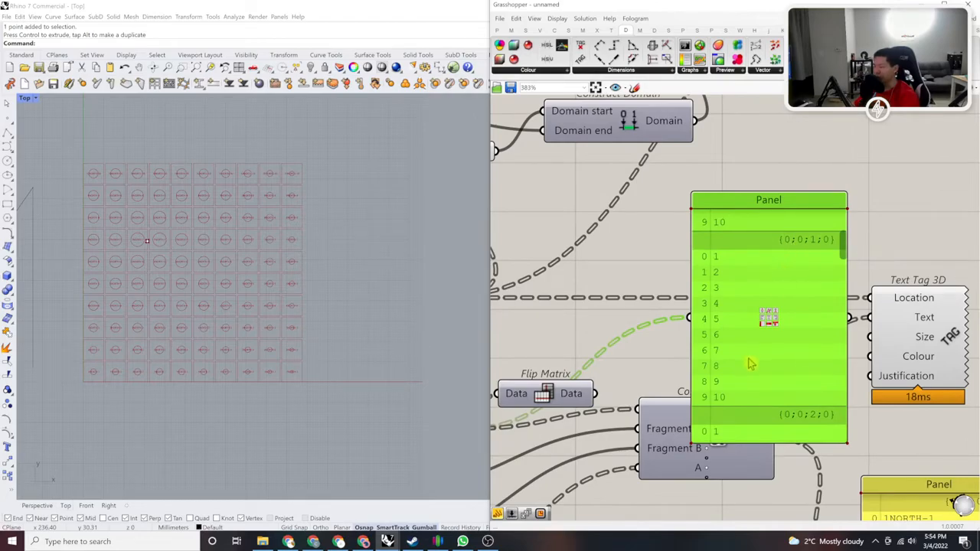
scroll(749, 352, down, 3)
right_drag(713, 353, 757, 252)
right_drag(828, 386, 750, 348)
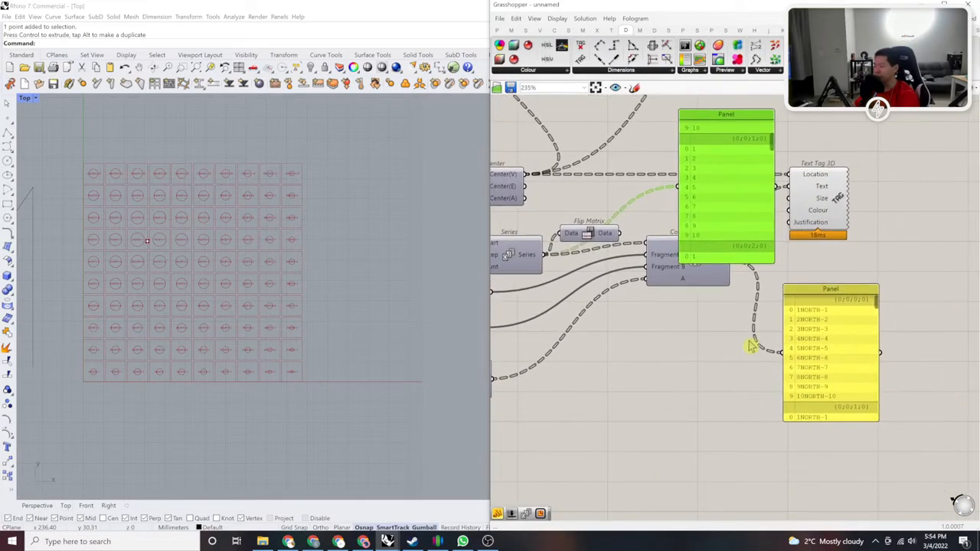
scroll(809, 318, up, 3)
click(756, 304)
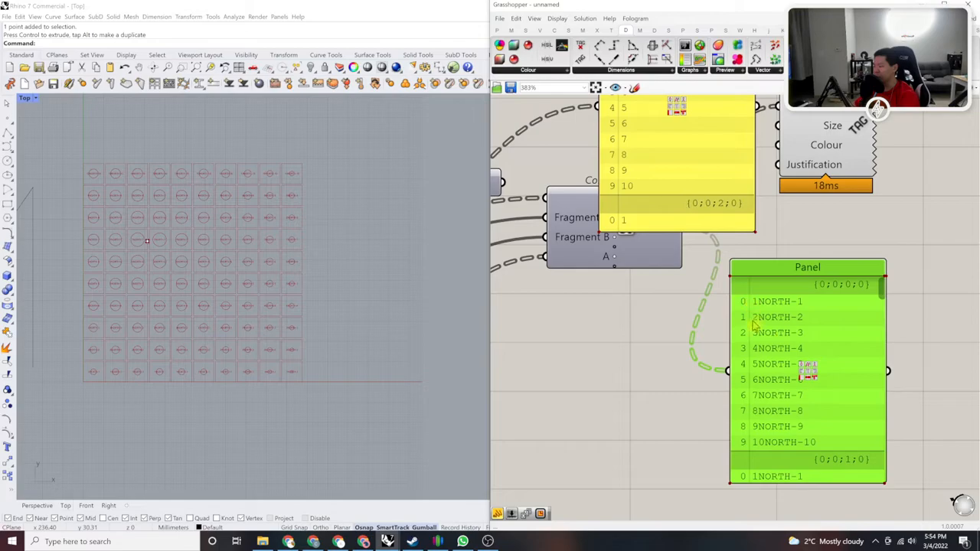
right_drag(772, 450, 775, 325)
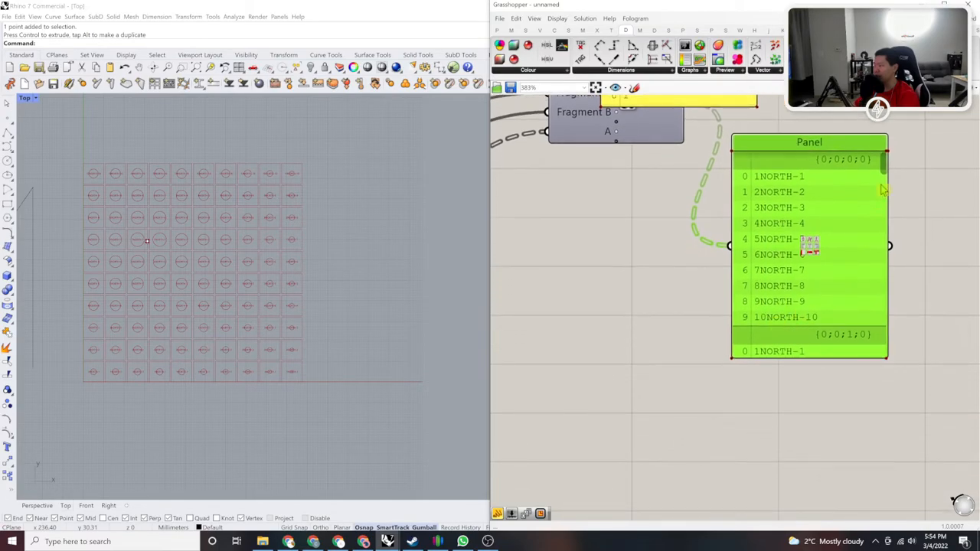
Step: Examine how the numbers before and after NORTH pair up in each branch of the Concatenate result Panel
drag(887, 173, 884, 190)
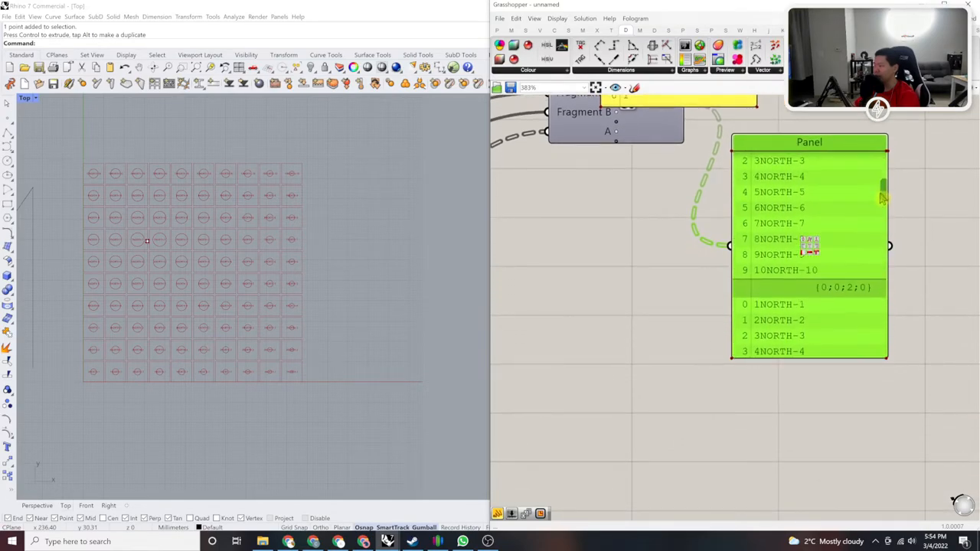
right_drag(781, 236, 740, 344)
drag(743, 310, 765, 285)
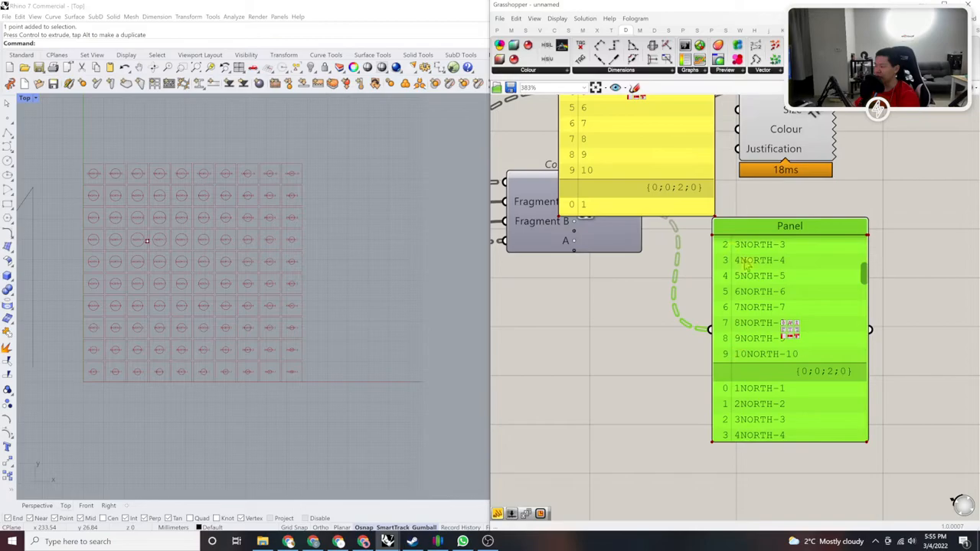
scroll(777, 337, up, 5)
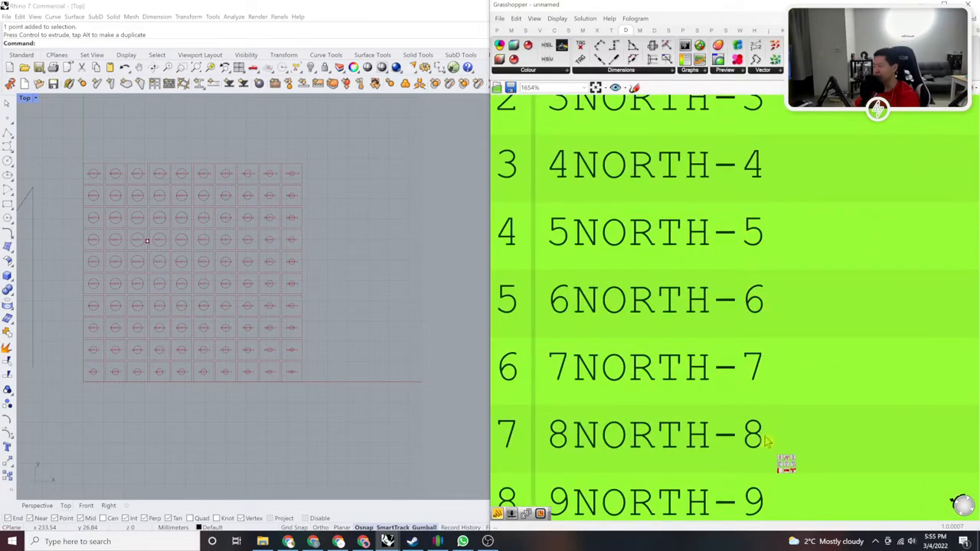
scroll(766, 448, down, 4)
scroll(790, 380, up, 1)
scroll(705, 324, up, 2)
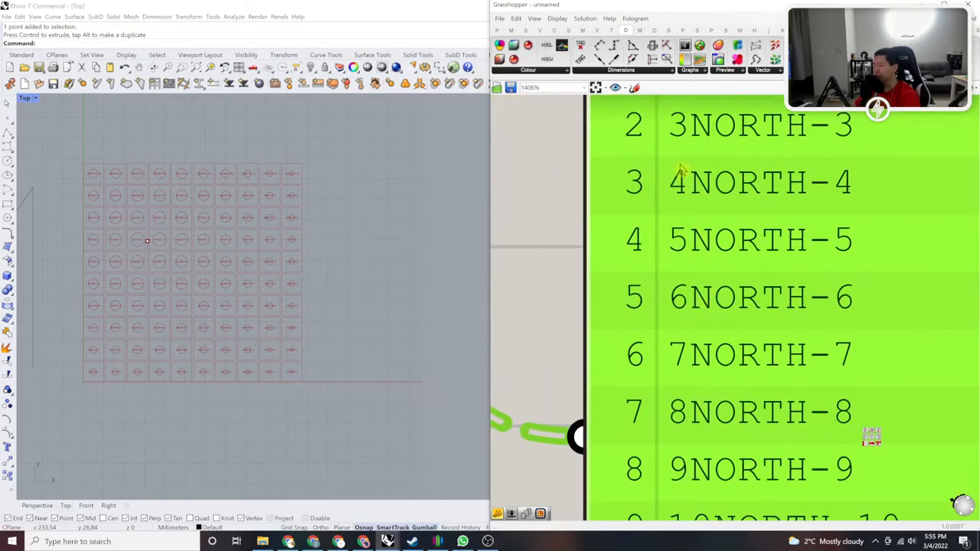
scroll(687, 324, down, 3)
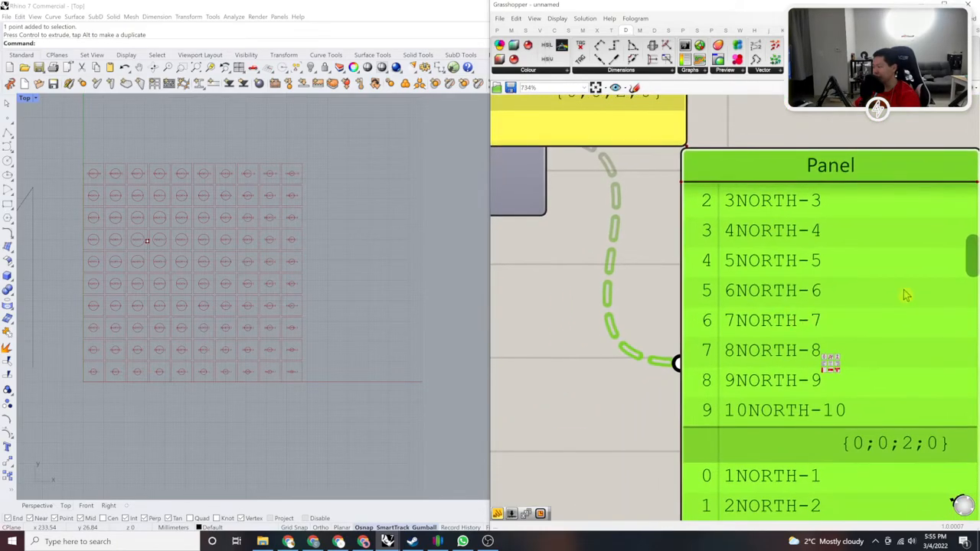
scroll(766, 314, up, 3)
scroll(768, 315, up, 2)
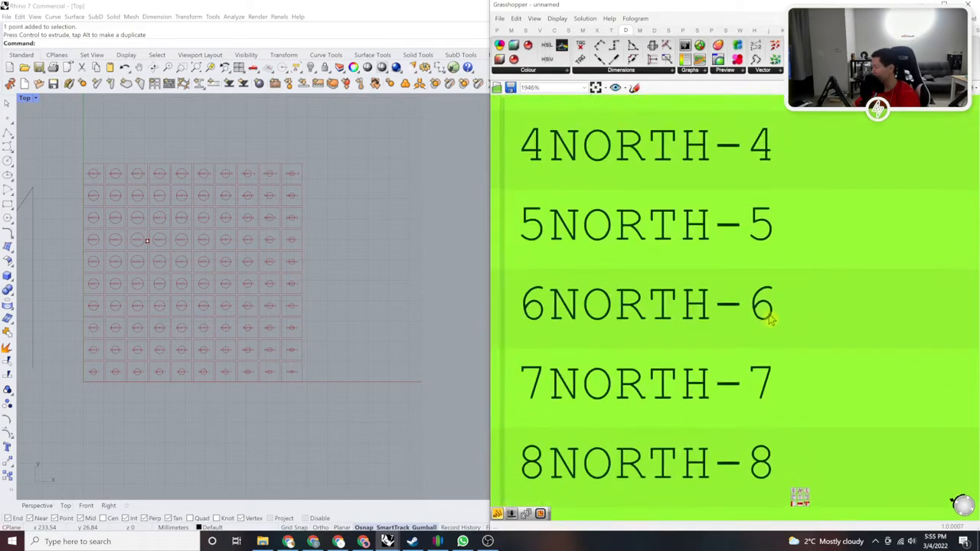
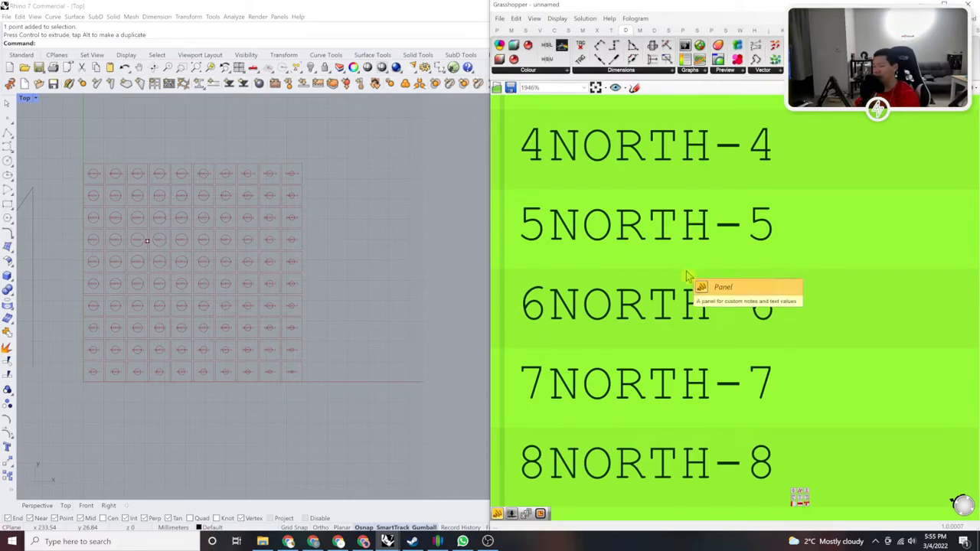
Step: Compare the text tag labels across neighbouring rows and columns of the grid in the Rhino viewport
scroll(330, 364, up, 10)
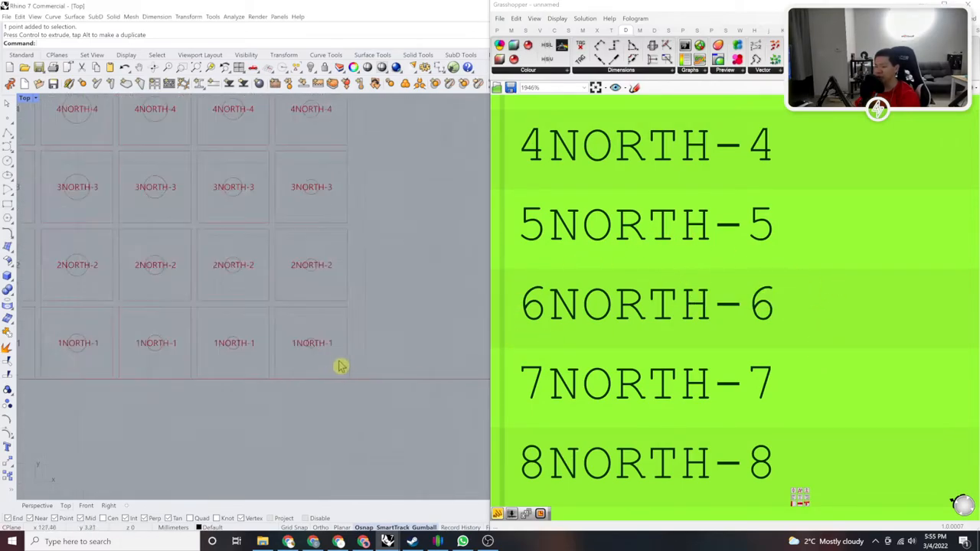
scroll(314, 343, down, 5)
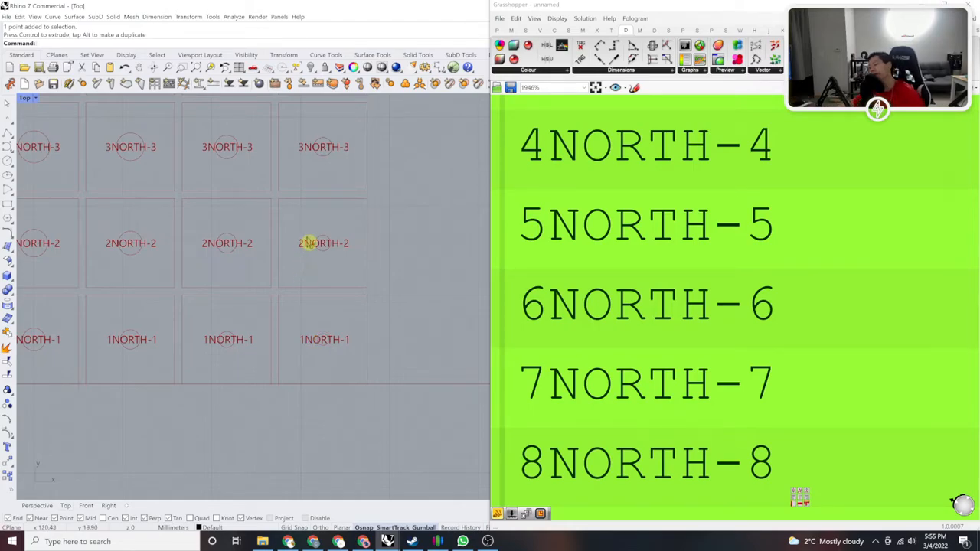
scroll(280, 229, down, 5)
scroll(215, 174, up, 5)
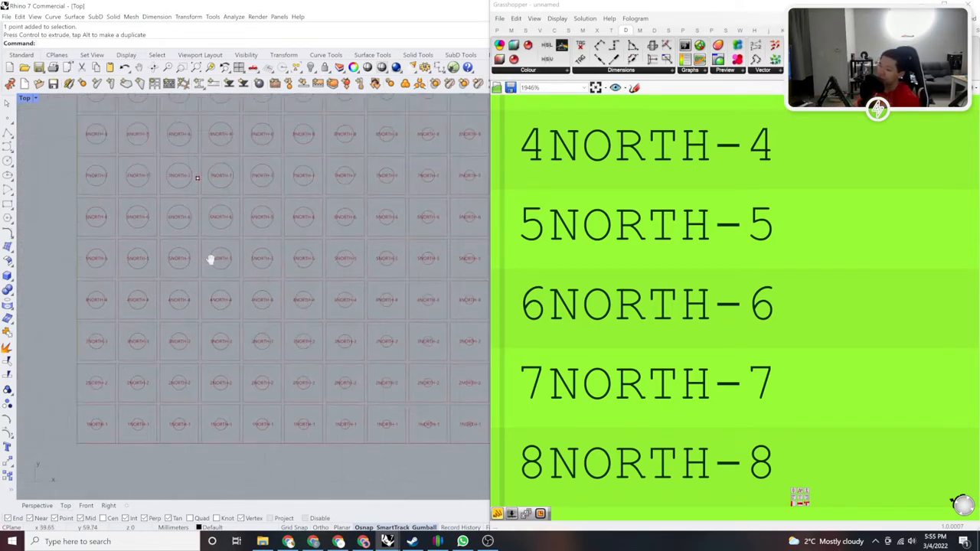
scroll(272, 174, up, 1)
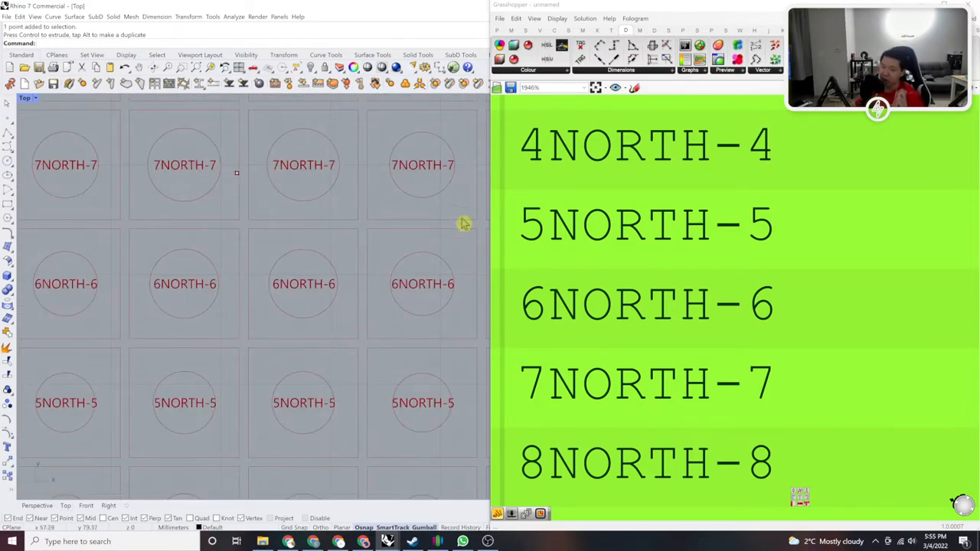
Step: Connect the Flip Matrix output to the numbers Panel in place of the direct Series output
scroll(740, 309, down, 8)
right_drag(542, 280, 674, 282)
right_drag(641, 249, 619, 304)
scroll(619, 304, up, 1)
right_drag(728, 200, 687, 242)
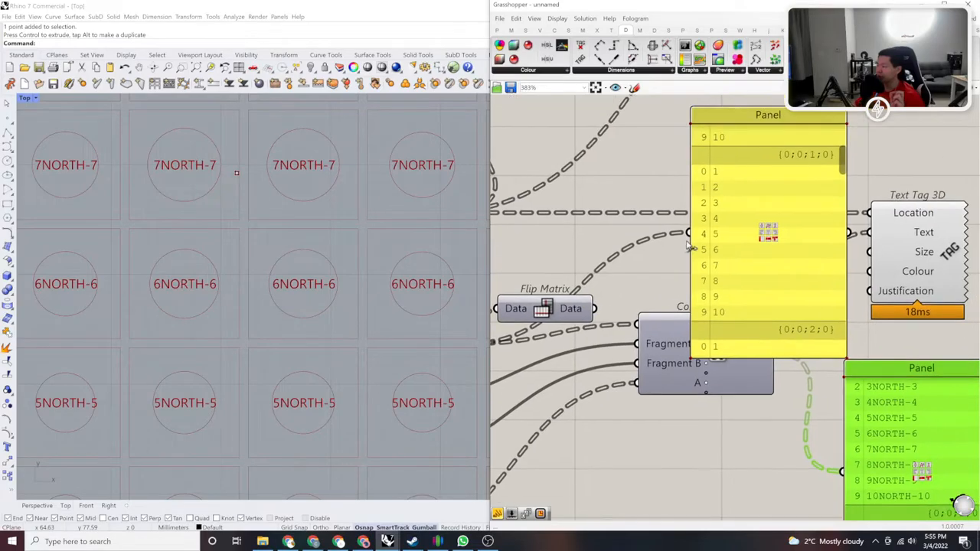
drag(657, 253, 597, 309)
right_drag(823, 202, 764, 230)
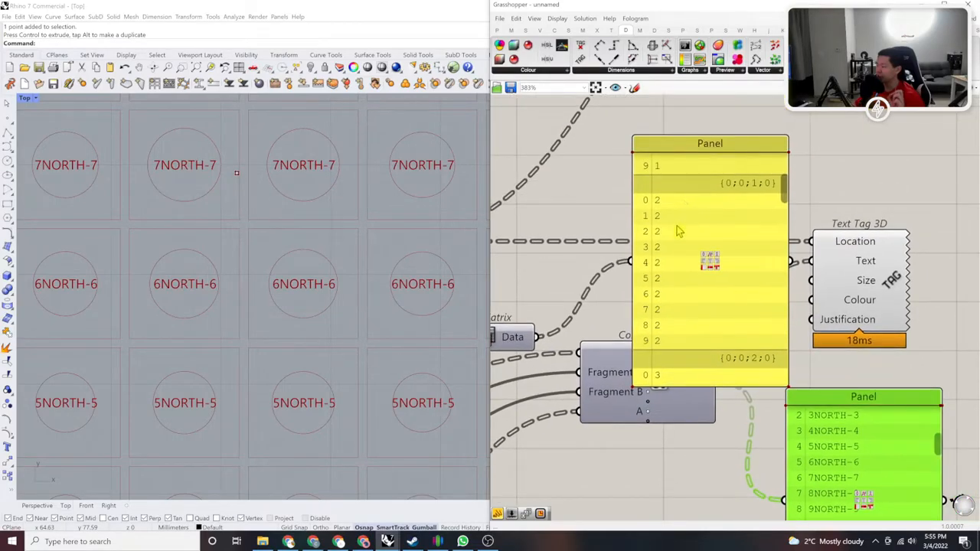
Step: Move List Length up close to the Move component and shift the upper Series away from Flip Matrix
scroll(651, 287, down, 3)
right_drag(536, 337, 647, 279)
scroll(643, 280, up, 2)
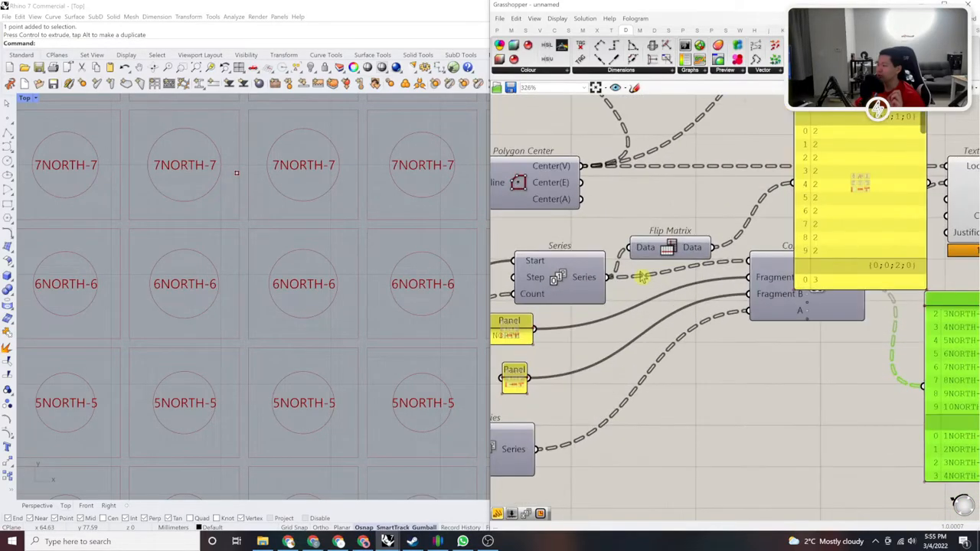
scroll(648, 279, up, 3)
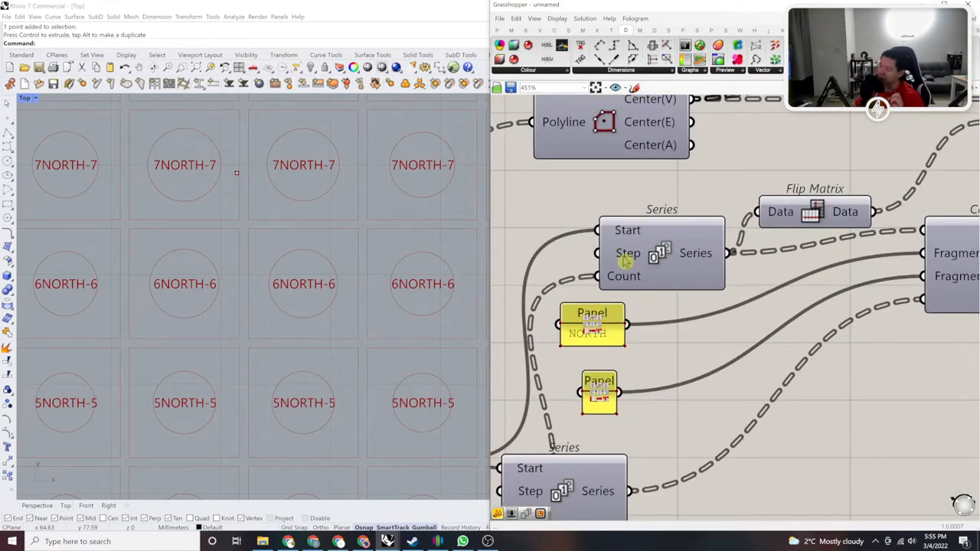
scroll(659, 243, down, 2)
right_drag(687, 222, 704, 215)
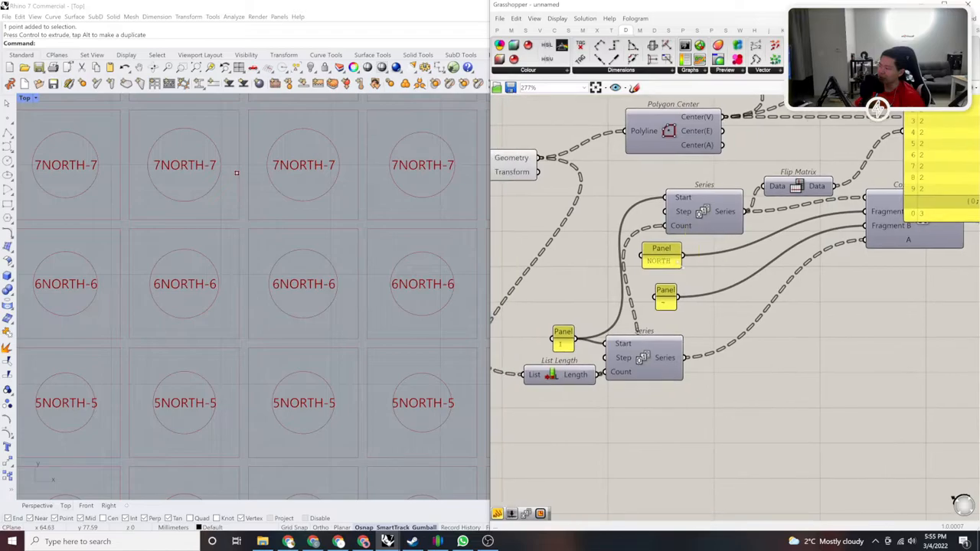
drag(578, 379, 540, 245)
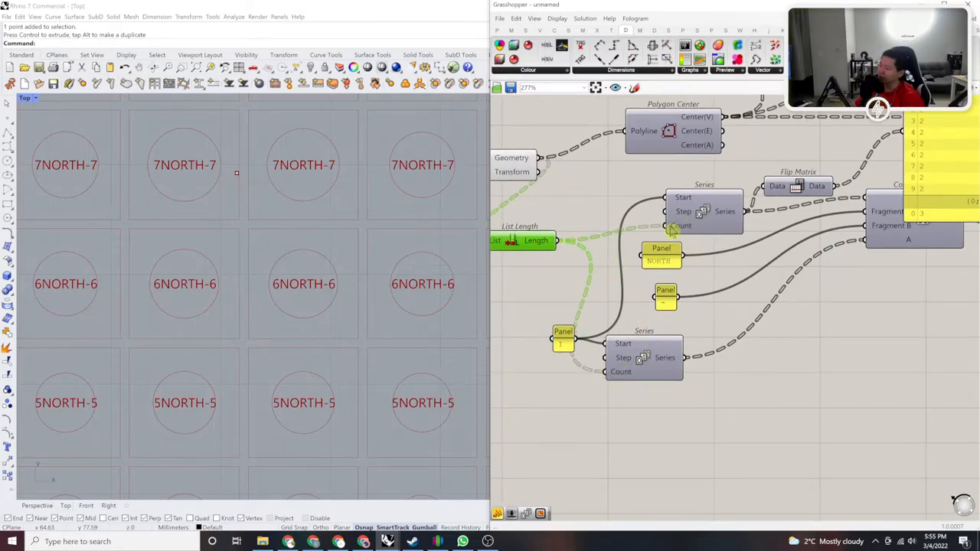
drag(699, 224, 656, 219)
Step: Connect the Flip Matrix output to Concatenate's first input in place of the Series output
right_drag(654, 242, 588, 253)
drag(806, 209, 803, 209)
right_drag(967, 256, 659, 280)
click(693, 325)
Step: Examine the text tag labels along the grid's rows and columns, from the far end back to the first rectangle
scroll(330, 321, down, 8)
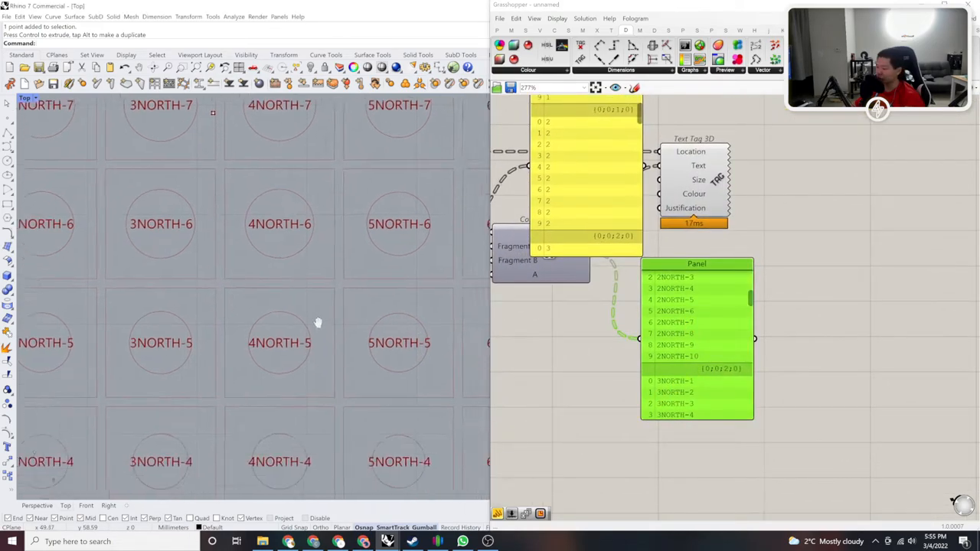
scroll(306, 279, up, 8)
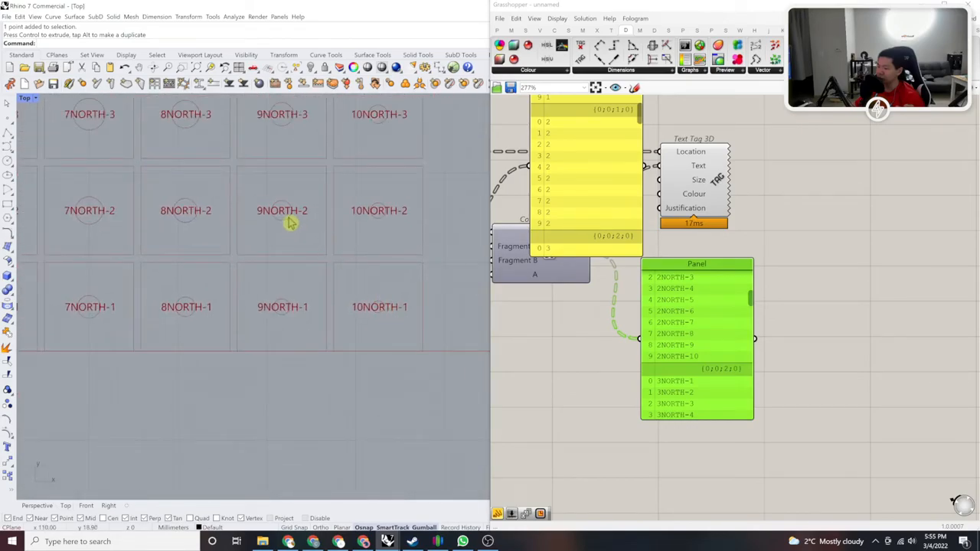
scroll(207, 237, down, 5)
scroll(204, 248, up, 5)
right_drag(193, 327, 296, 324)
scroll(217, 355, down, 5)
scroll(225, 347, up, 8)
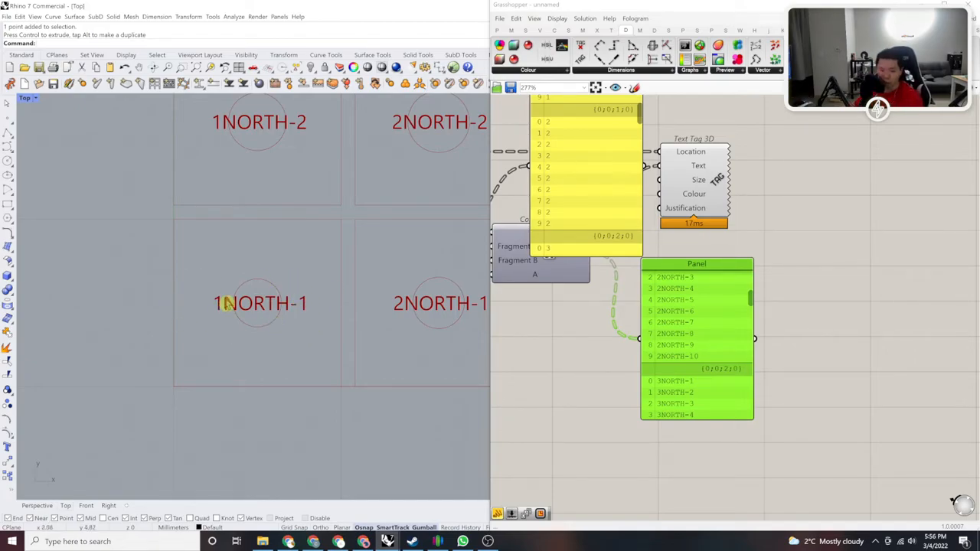
right_drag(233, 144, 216, 227)
scroll(317, 199, down, 3)
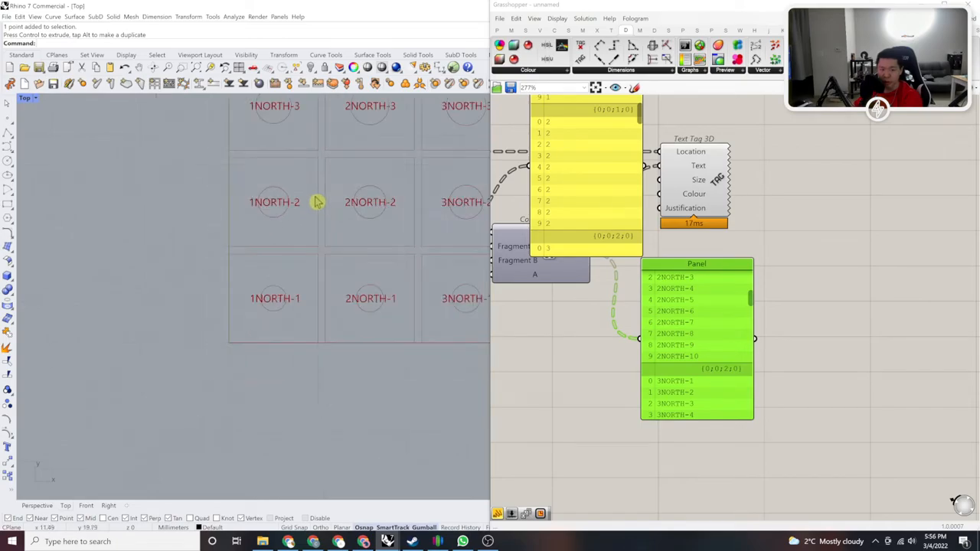
scroll(273, 263, up, 3)
right_drag(299, 304, 249, 202)
scroll(274, 372, down, 2)
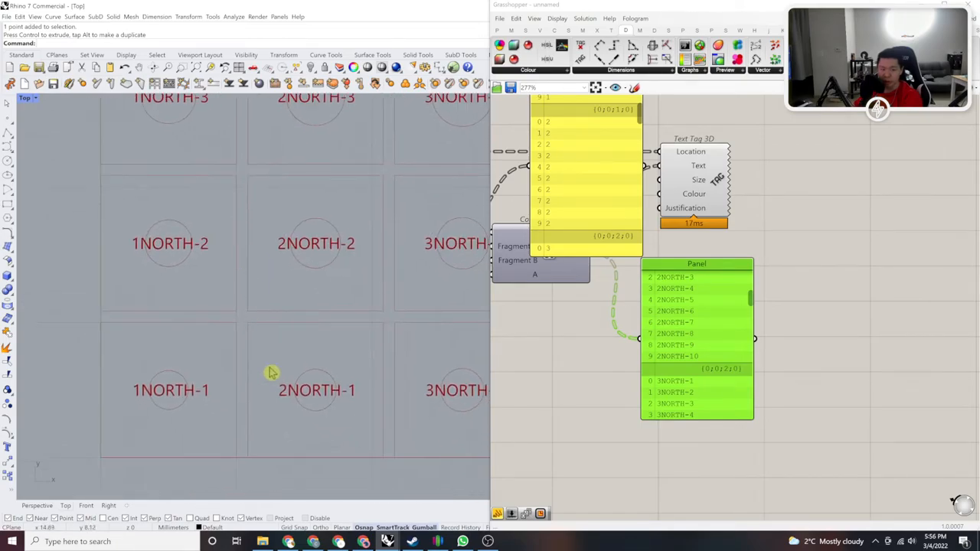
scroll(291, 383, up, 2)
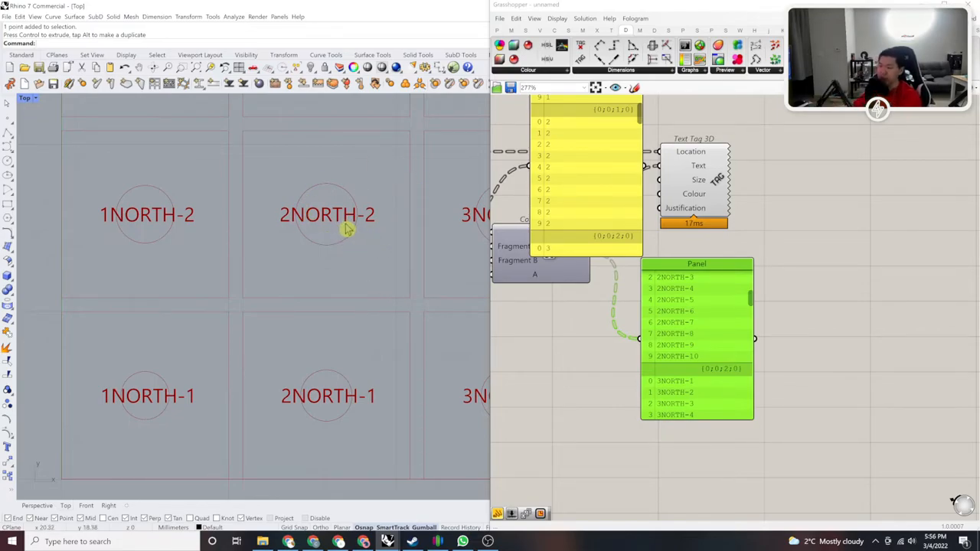
Step: Move Text Tag 3D farther from the Panels and raise the Flip Matrix Panel clear of Concatenate
scroll(793, 214, down, 1)
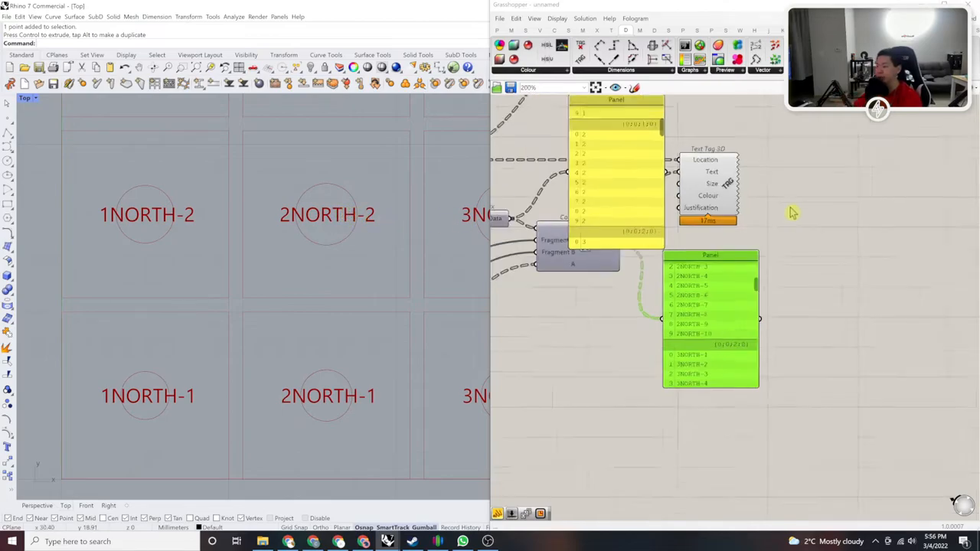
right_drag(793, 213, 763, 262)
drag(691, 215, 765, 171)
scroll(858, 295, down, 2)
scroll(657, 259, up, 1)
drag(688, 253, 690, 232)
right_drag(689, 232, 632, 258)
Step: Add an MD Slider and place it in the open space above the last Move component
scroll(632, 258, down, 2)
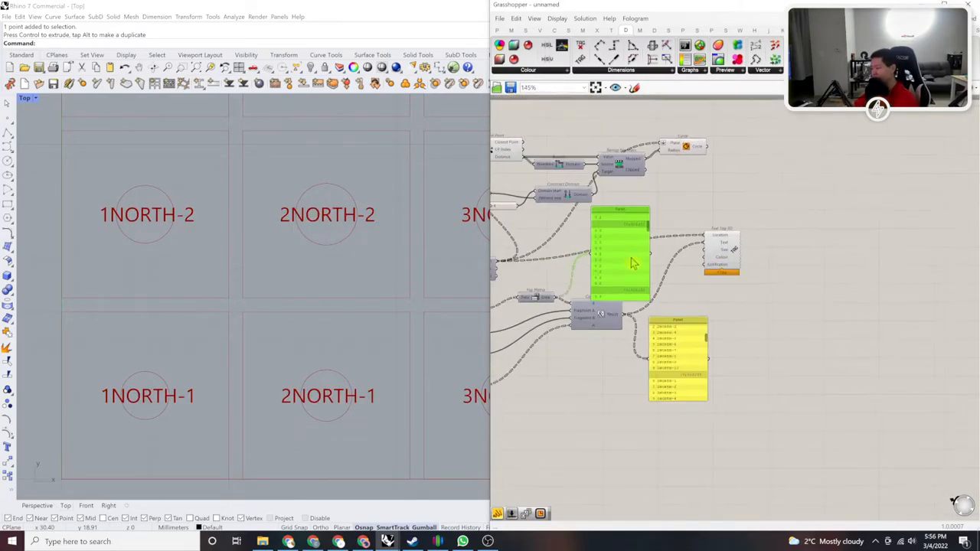
right_drag(654, 223, 779, 258)
right_drag(593, 247, 743, 240)
scroll(643, 324, up, 3)
click(653, 311)
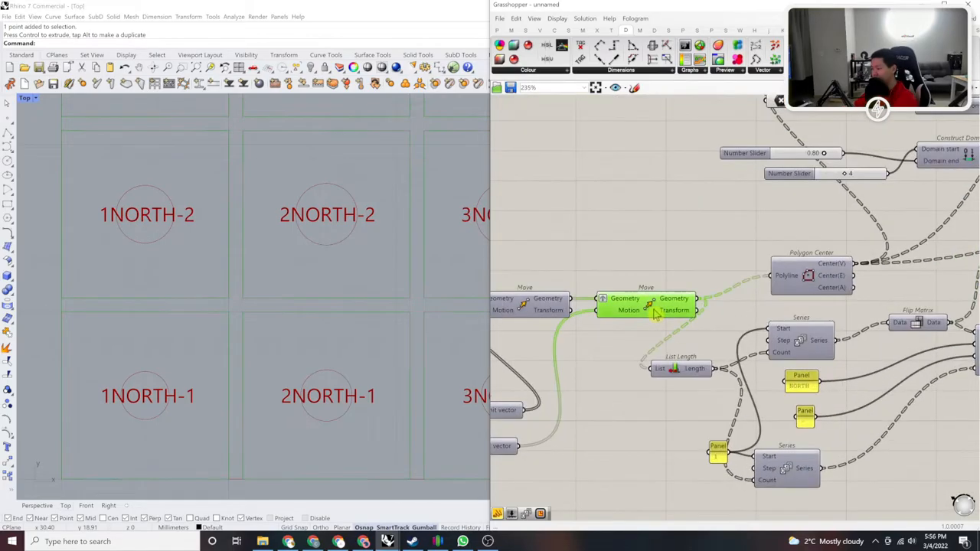
right_drag(781, 278, 709, 286)
double_click(628, 245)
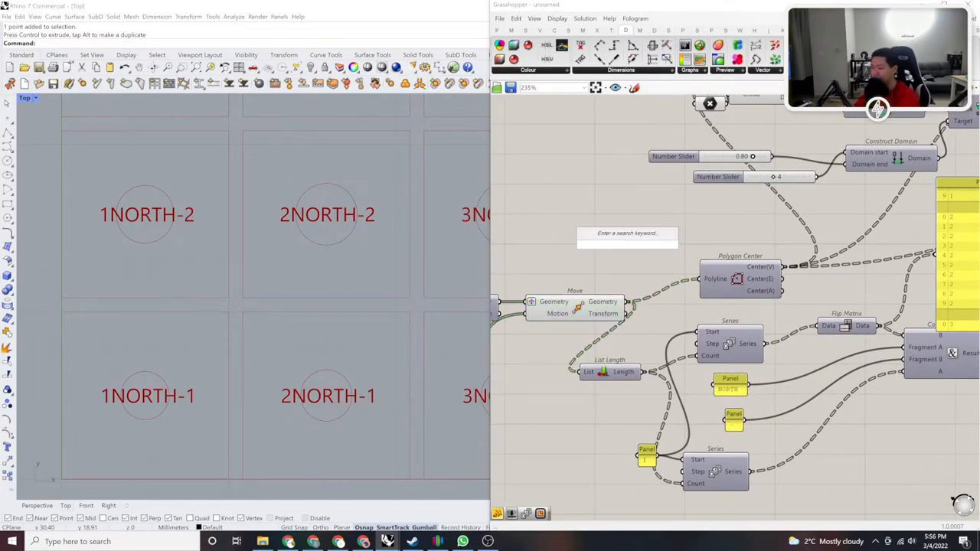
text(md sl)
key(Return)
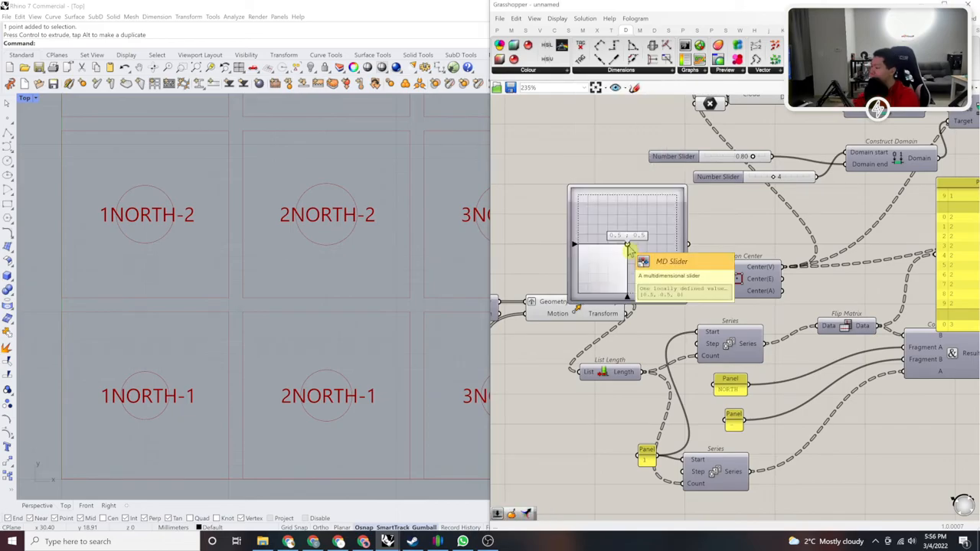
scroll(628, 246, up, 1)
drag(635, 235, 586, 200)
double_click(674, 224)
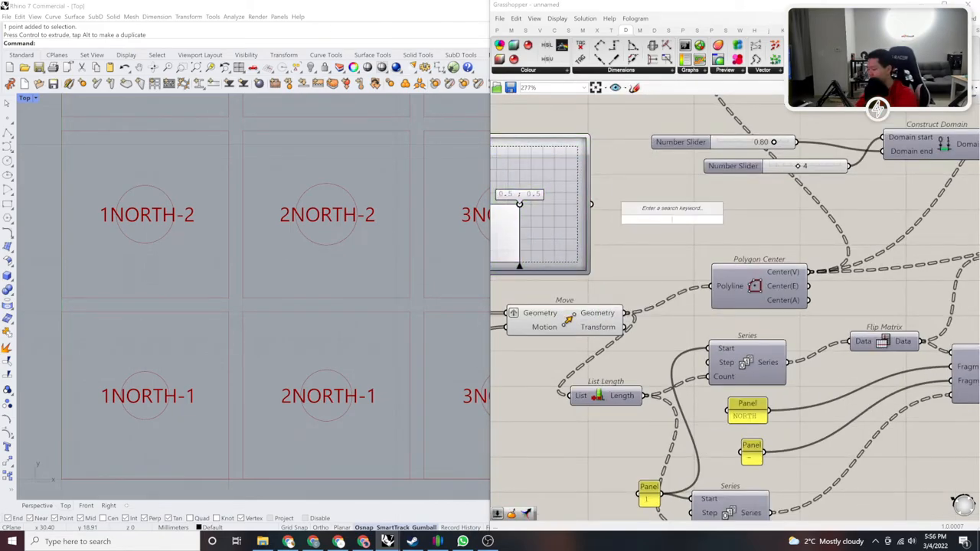
text(sdf)
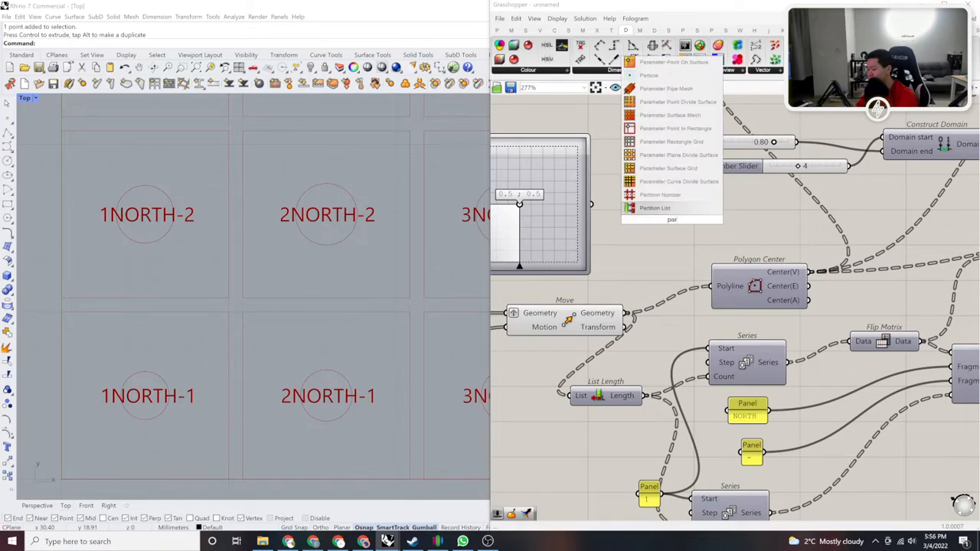
key(BackSpace)
key(BackSpace)
key(BackSpace)
key(Escape)
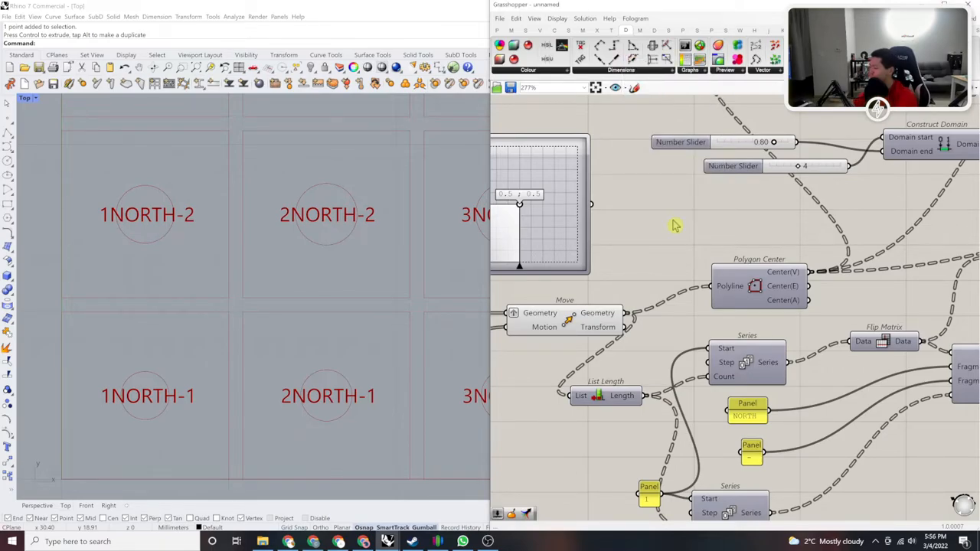
Step: Delete the MD Slider above the Move component
right_drag(555, 221, 681, 245)
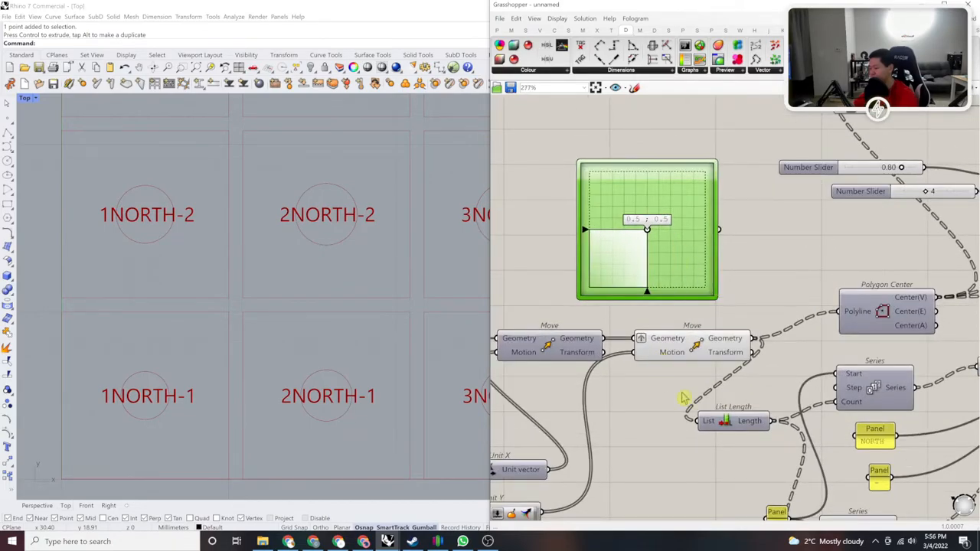
right_drag(681, 259, 649, 266)
key(Delete)
Step: Look over the definition, highlighting Polygon Center and the last Move to inspect their geometry in the Rhino viewport
scroll(746, 274, down, 4)
right_drag(782, 280, 702, 274)
right_drag(868, 274, 759, 279)
scroll(781, 277, up, 2)
drag(759, 282, 803, 256)
scroll(801, 281, down, 2)
right_drag(800, 283, 759, 295)
scroll(766, 290, up, 2)
scroll(753, 293, down, 1)
scroll(769, 295, up, 1)
right_drag(691, 289, 916, 284)
scroll(670, 304, up, 2)
click(670, 303)
right_drag(646, 293, 774, 283)
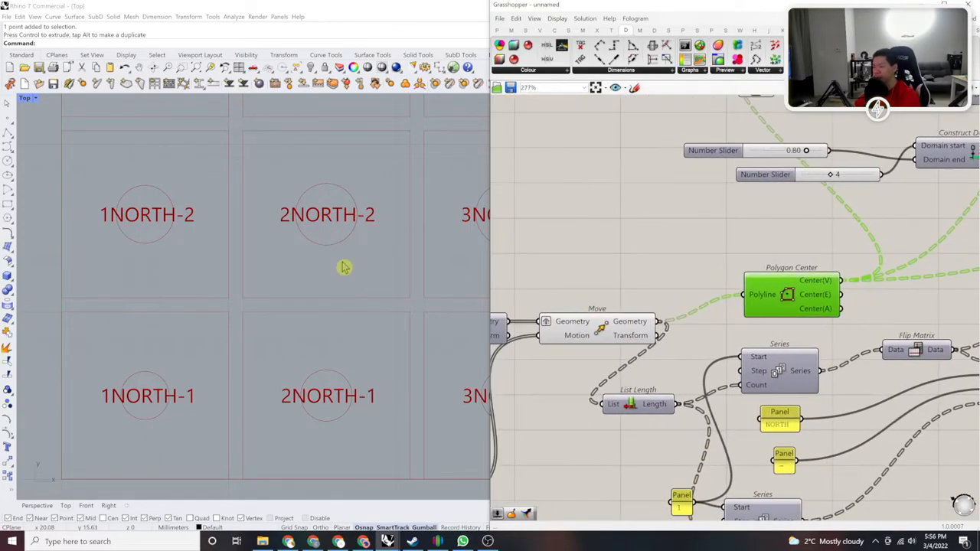
click(594, 327)
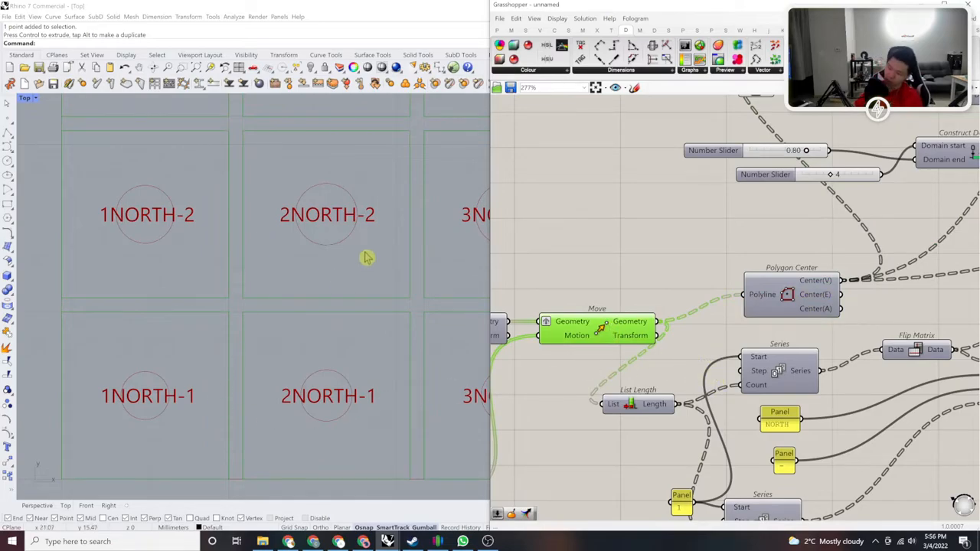
right_drag(628, 291, 606, 260)
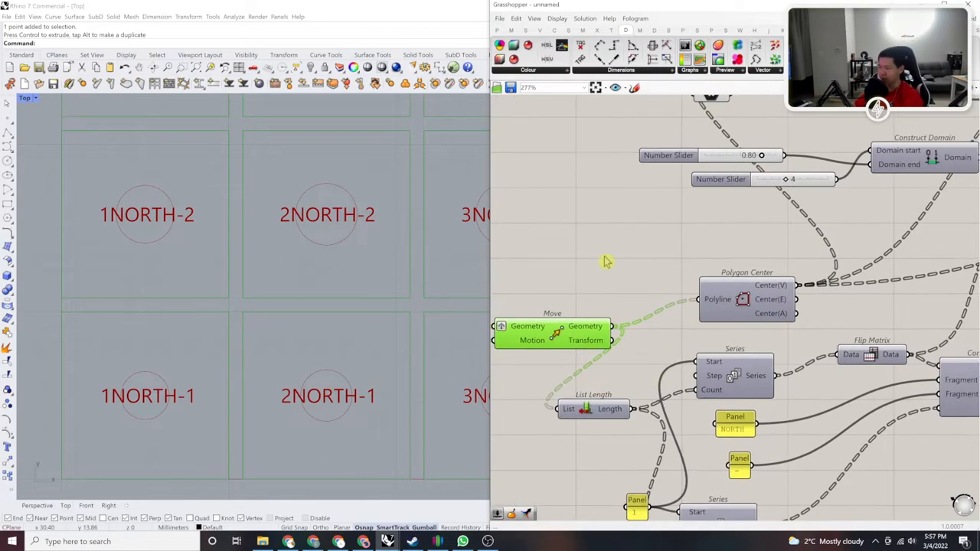
Step: Deselect the last Move component and look over the label and circle definition up to Text Tag 3D
double_click(605, 256)
click(609, 276)
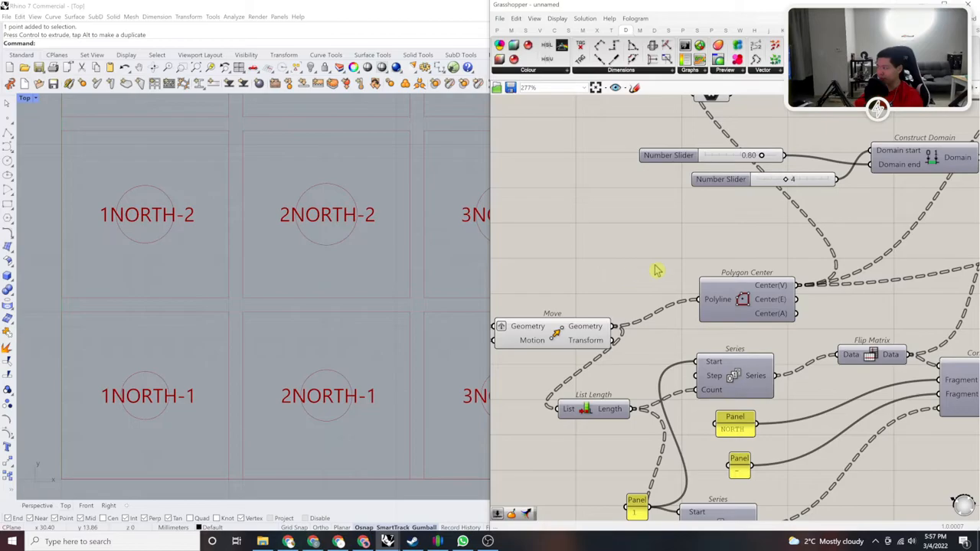
right_drag(699, 260, 655, 253)
scroll(656, 261, down, 3)
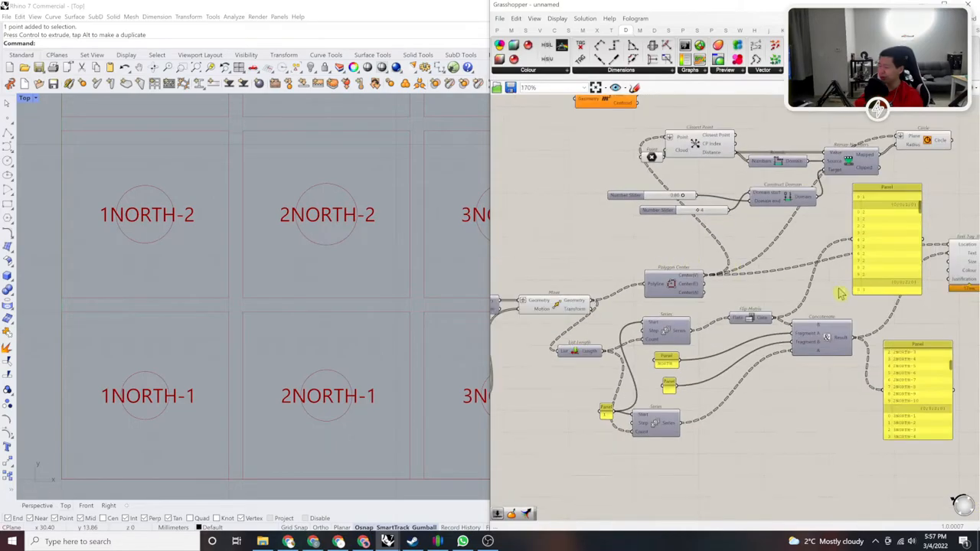
right_drag(812, 299, 735, 299)
right_drag(627, 332, 652, 305)
scroll(656, 278, down, 1)
right_drag(842, 245, 807, 293)
Step: Move the Flip Matrix Panel up above the circle components, clear of the wires to Text Tag 3D
click(806, 295)
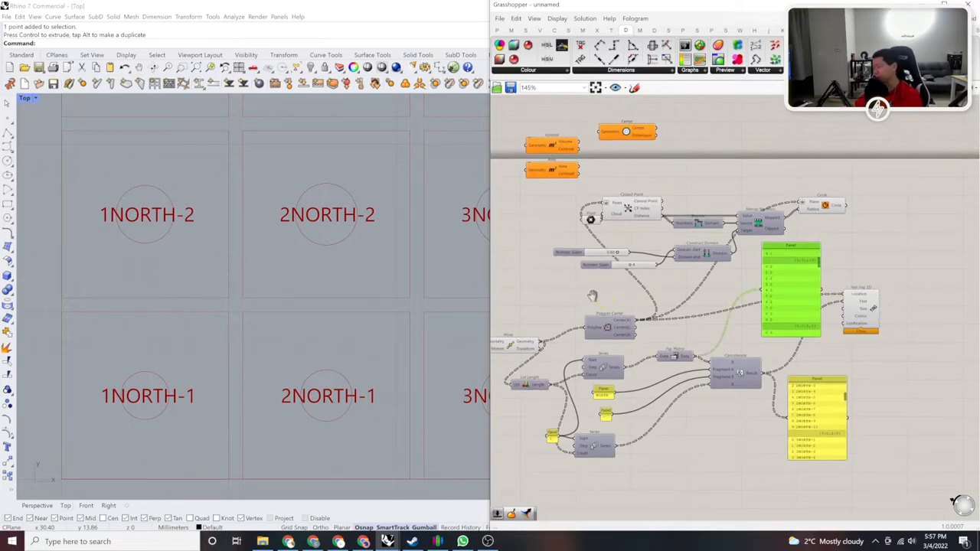
right_drag(591, 301, 704, 320)
right_drag(766, 305, 723, 315)
right_drag(859, 292, 836, 301)
drag(851, 327, 854, 181)
right_drag(836, 227, 700, 170)
scroll(758, 299, up, 3)
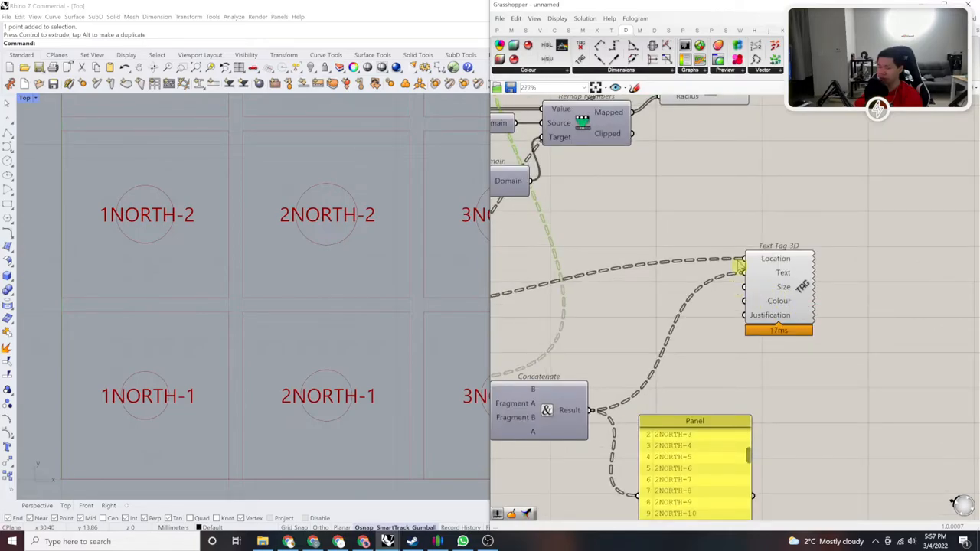
Step: Compare the grid labels with the definition and shift the Concatenate result Panel slightly up to read its entries
scroll(790, 228, down, 3)
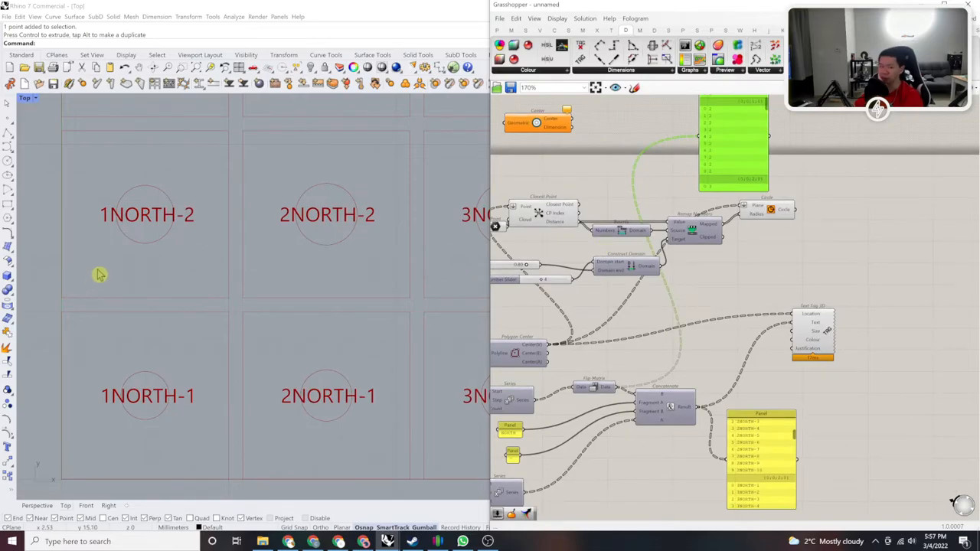
right_drag(699, 304, 786, 273)
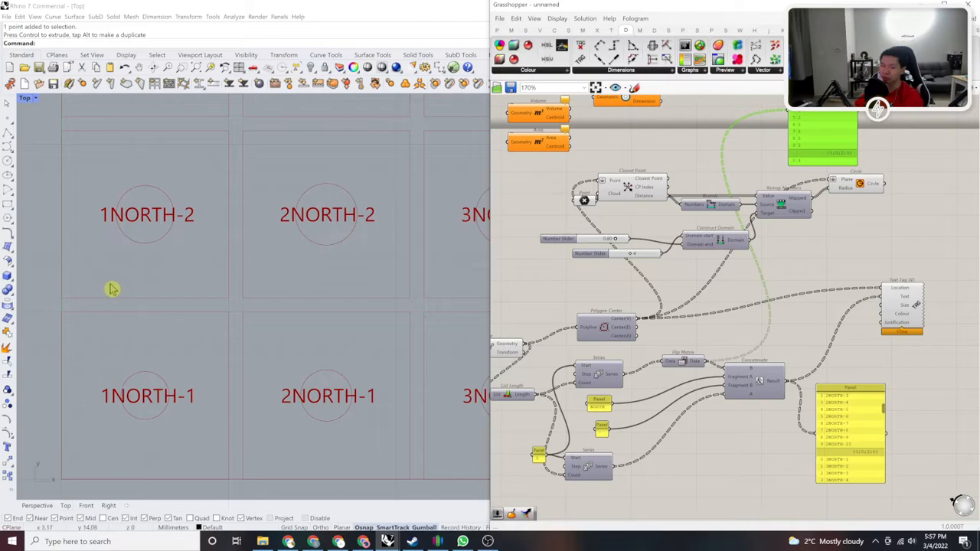
right_drag(660, 278, 779, 279)
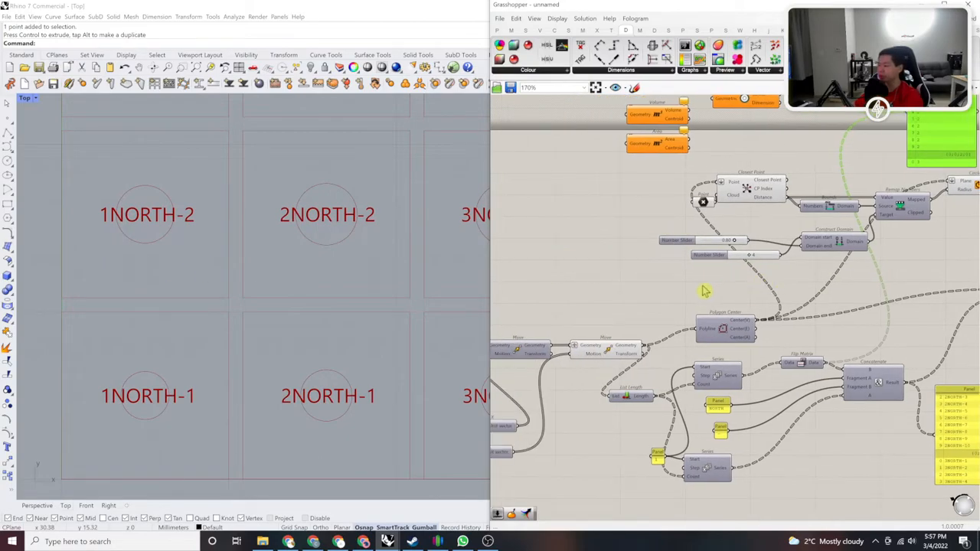
right_drag(717, 327, 597, 297)
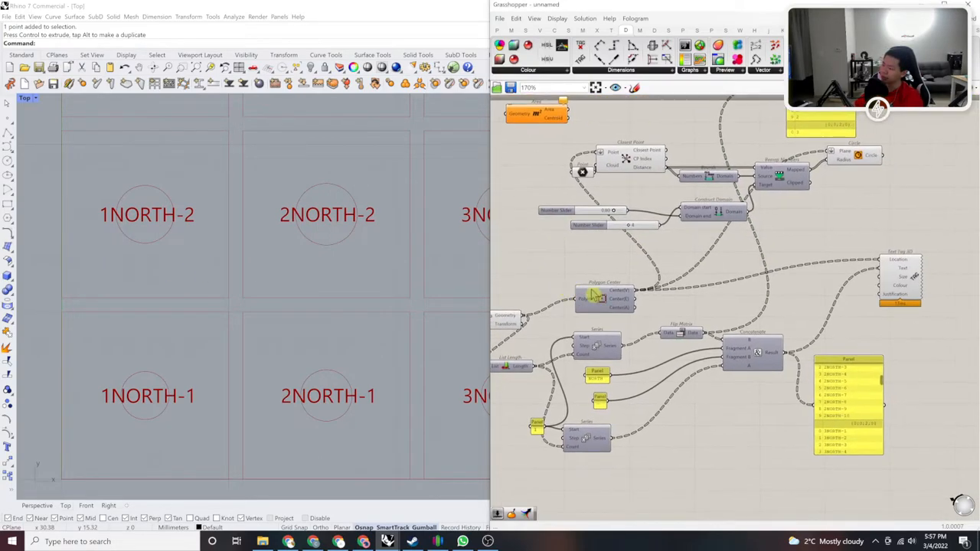
right_drag(727, 341, 686, 299)
scroll(838, 340, up, 2)
right_drag(754, 343, 673, 347)
drag(713, 355, 731, 321)
scroll(735, 320, up, 4)
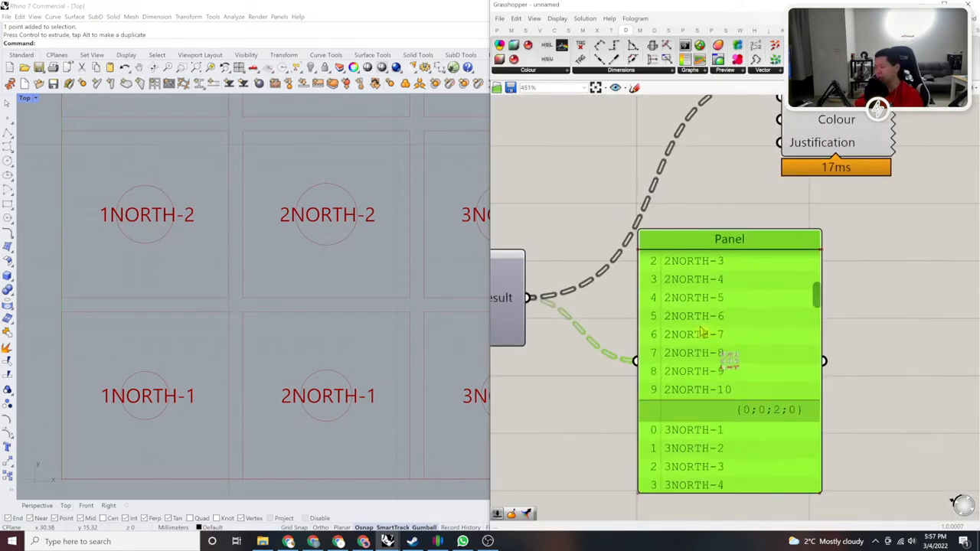
scroll(638, 336, down, 4)
Step: Select Concatenate together with its result Panel and move both farther away from Flip Matrix
scroll(650, 340, up, 3)
right_drag(656, 343, 575, 329)
scroll(651, 340, down, 2)
right_drag(893, 451, 810, 426)
drag(833, 425, 663, 333)
right_drag(663, 332, 712, 353)
click(713, 411)
Step: Add a third fragment input C to Concatenate, connect the dash Panel to it, and highlight the result Panel
scroll(740, 324, up, 3)
click(764, 333)
scroll(620, 354, down, 1)
scroll(651, 353, down, 3)
mouse_move(578, 369)
mouse_down()
mouse_move(848, 370)
mouse_move(561, 375)
mouse_up()
right_drag(716, 374, 673, 381)
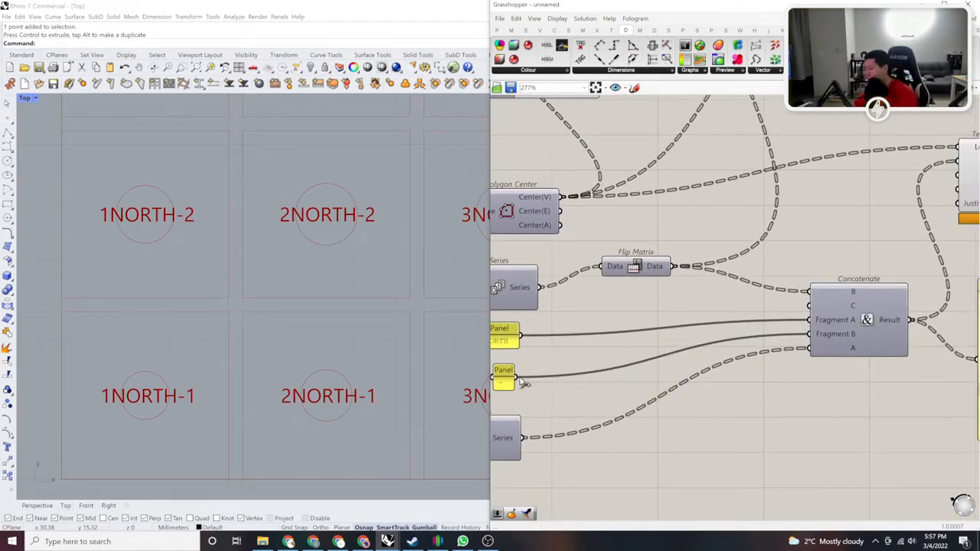
drag(645, 324, 824, 307)
right_drag(964, 331, 739, 373)
click(815, 369)
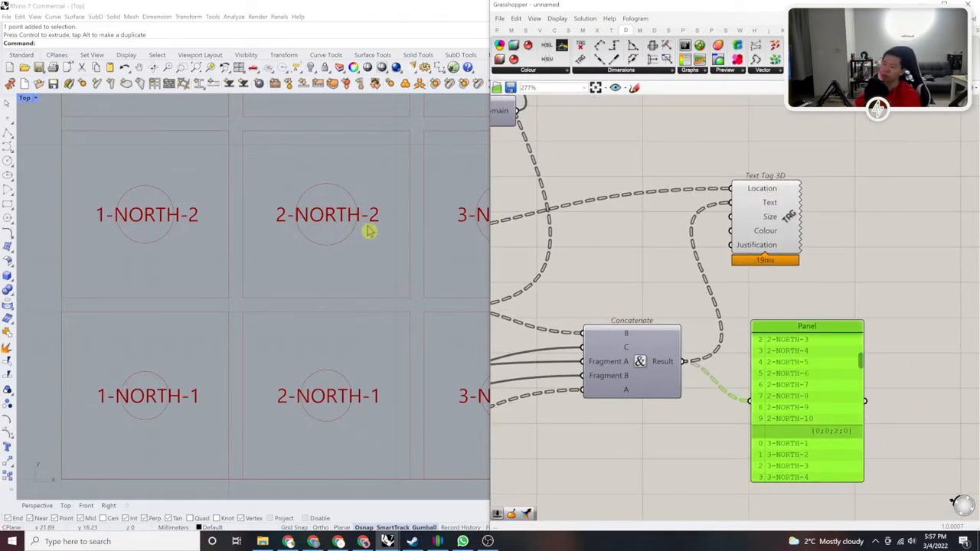
Step: Inspect the hyphenated labels across the grid in the Top viewport, from column 1 through column 10
scroll(369, 231, down, 8)
scroll(429, 346, up, 3)
scroll(406, 343, down, 3)
scroll(383, 349, up, 3)
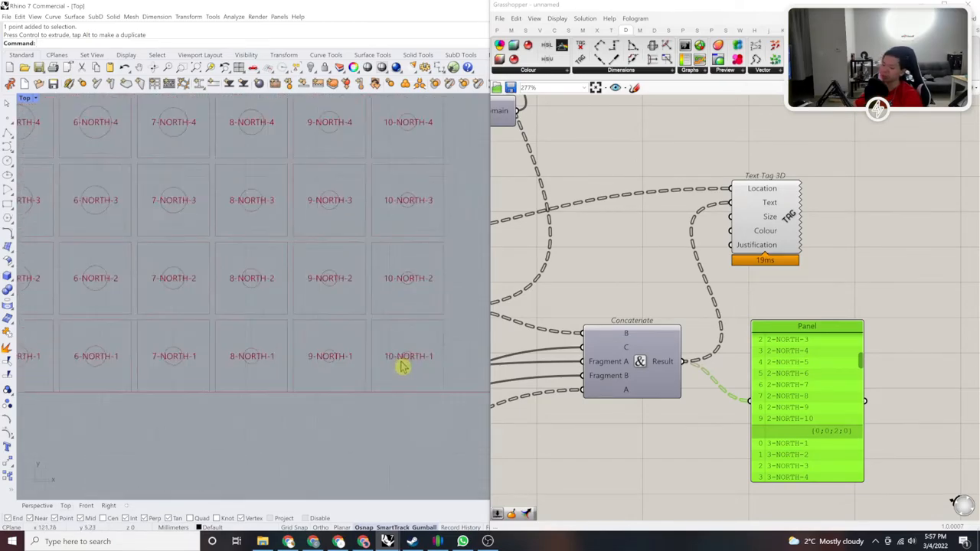
scroll(337, 345, down, 3)
scroll(357, 360, up, 2)
scroll(360, 364, up, 3)
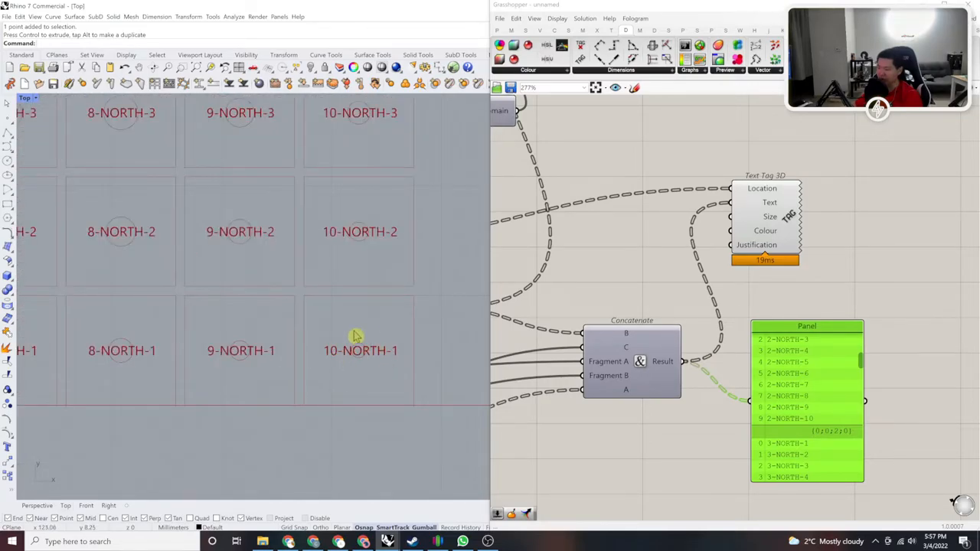
scroll(404, 350, down, 3)
scroll(325, 280, up, 2)
right_drag(386, 320, 388, 350)
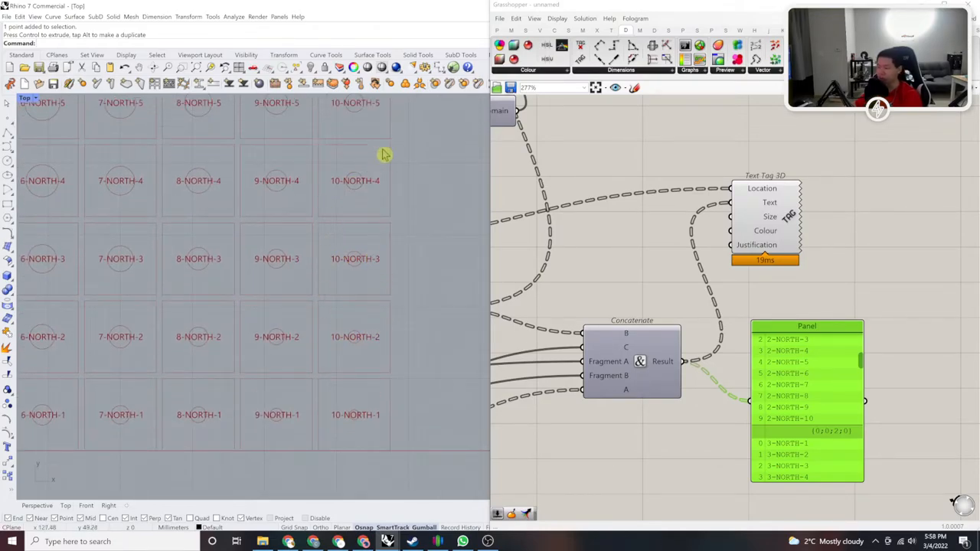
scroll(323, 250, down, 3)
right_drag(322, 251, 375, 324)
scroll(204, 298, up, 7)
Step: Select the Rhino point and move it around the grid's columns and rows to test how the circles resize
drag(212, 281, 161, 203)
scroll(219, 252, down, 3)
right_drag(219, 251, 196, 265)
scroll(245, 233, down, 8)
scroll(189, 276, up, 6)
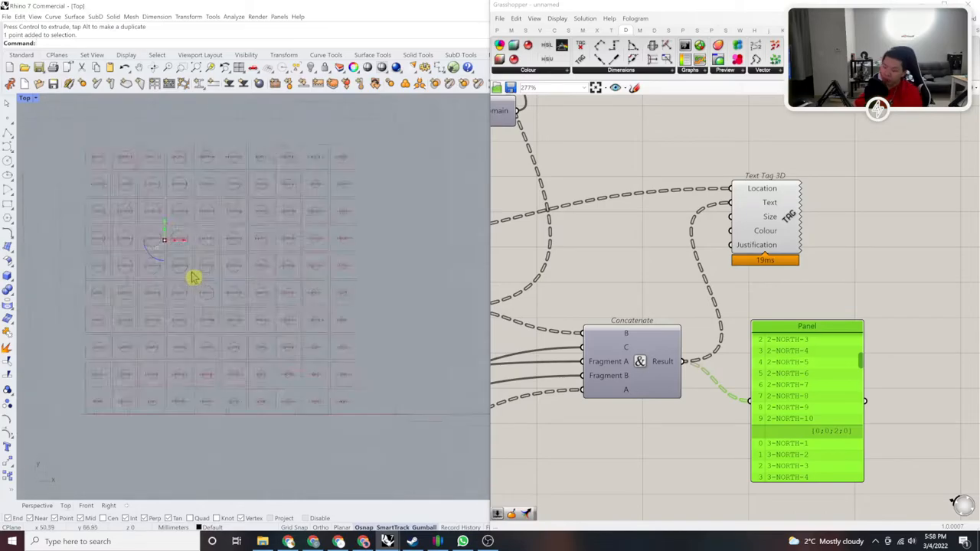
drag(183, 239, 142, 169)
right_drag(173, 209, 222, 266)
drag(196, 232, 409, 234)
right_drag(397, 236, 335, 203)
drag(331, 156, 333, 347)
right_drag(341, 350, 390, 305)
drag(396, 315, 173, 313)
right_drag(179, 319, 254, 346)
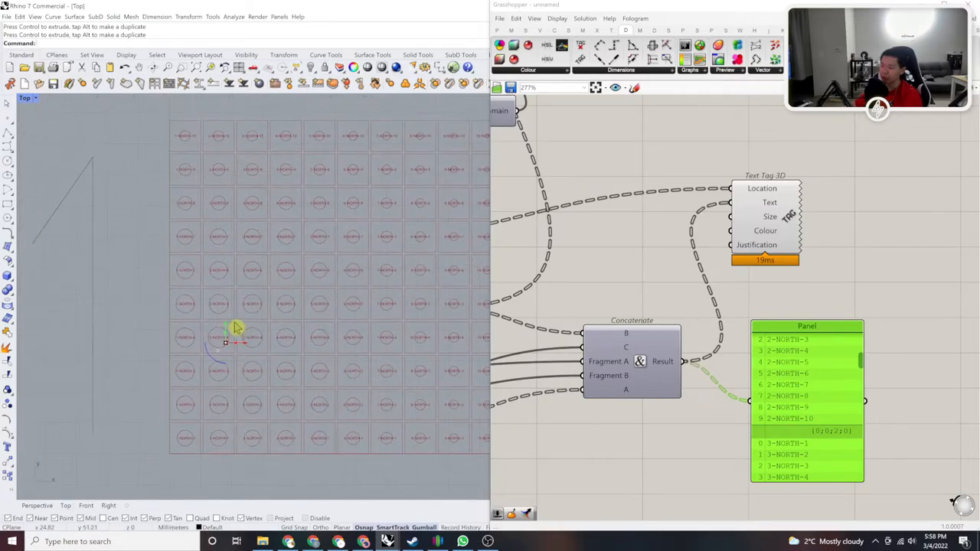
Step: Move the point around the grid once more, finishing beside the 2-NORTH-4 rectangle
click(228, 323)
drag(227, 323, 226, 304)
drag(234, 168, 234, 169)
right_drag(265, 229, 248, 285)
scroll(315, 312, down, 6)
scroll(313, 324, up, 6)
drag(245, 248, 394, 266)
right_drag(389, 271, 252, 251)
drag(266, 227, 351, 245)
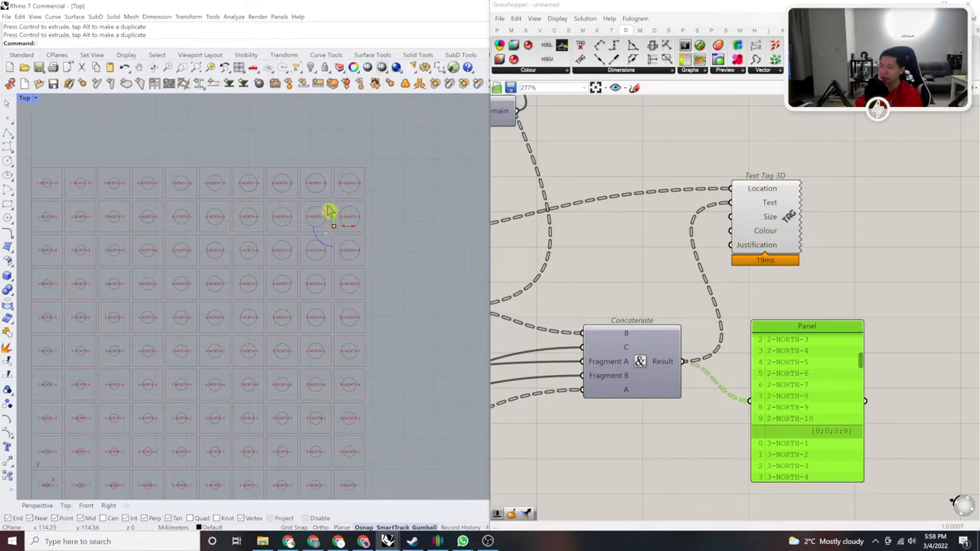
drag(333, 210, 311, 375)
right_drag(353, 387, 403, 267)
drag(396, 272, 161, 271)
right_drag(177, 269, 319, 312)
Step: Examine the resized circles, Text Tag 3D and the Concatenate result Panel
scroll(271, 281, up, 8)
scroll(274, 282, down, 6)
right_click(390, 247)
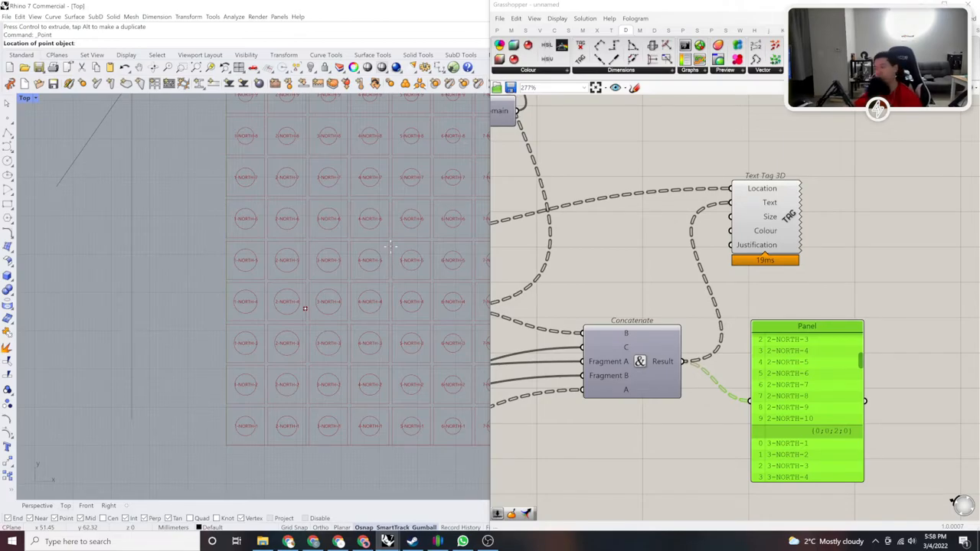
scroll(799, 291, up, 2)
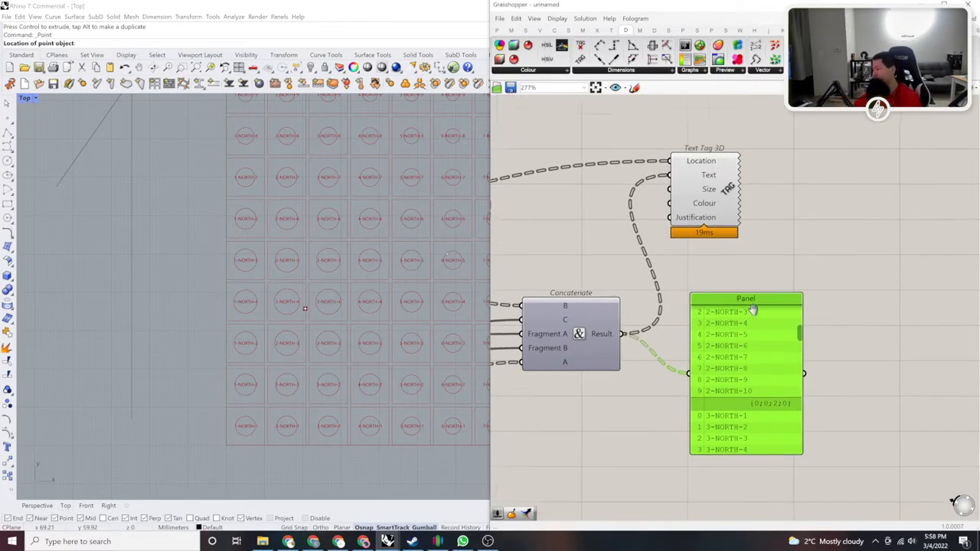
click(733, 176)
click(799, 265)
scroll(661, 279, down, 3)
right_drag(663, 281, 690, 296)
scroll(716, 264, up, 4)
scroll(716, 237, down, 5)
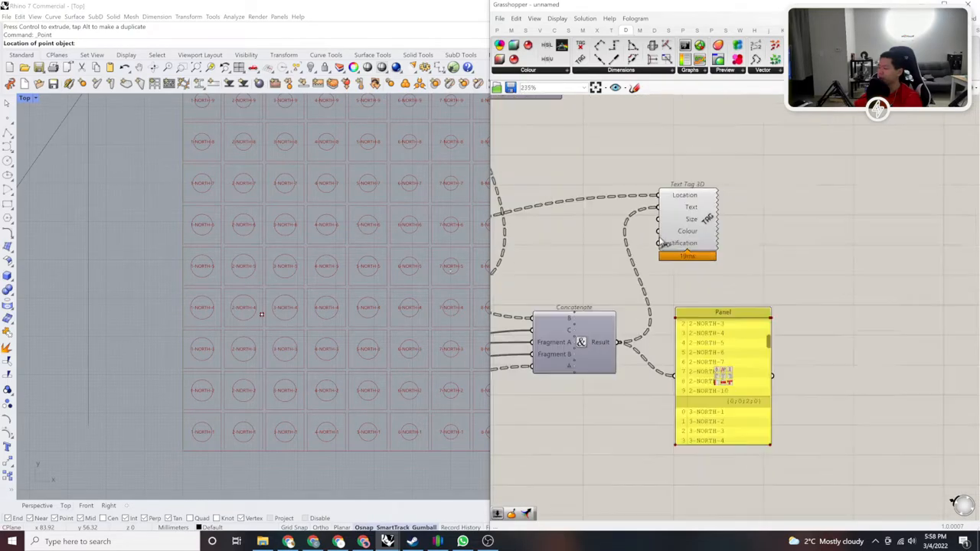
scroll(793, 312, up, 4)
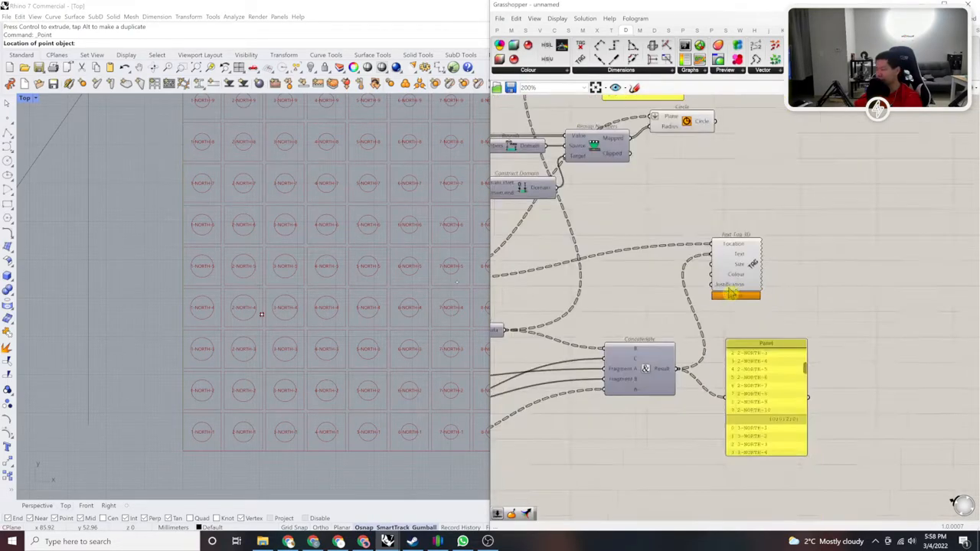
Step: Try to bake the Circle component, and cancel the Point command still running in Rhino
right_click(675, 169)
click(692, 205)
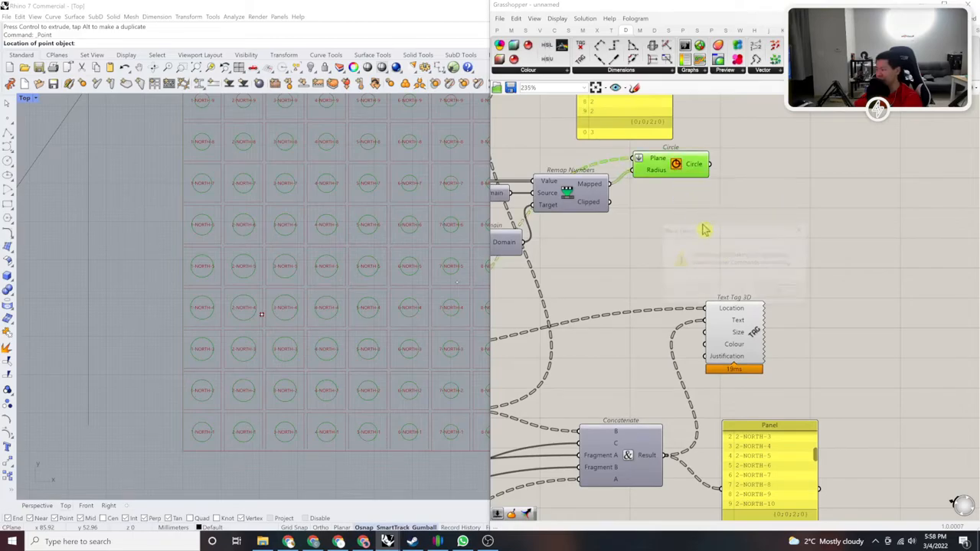
click(785, 291)
click(868, 206)
right_drag(139, 154, 127, 206)
key(Escape)
Step: Bake the Circle component's circles into the Rhino document
right_click(675, 169)
click(711, 205)
click(754, 291)
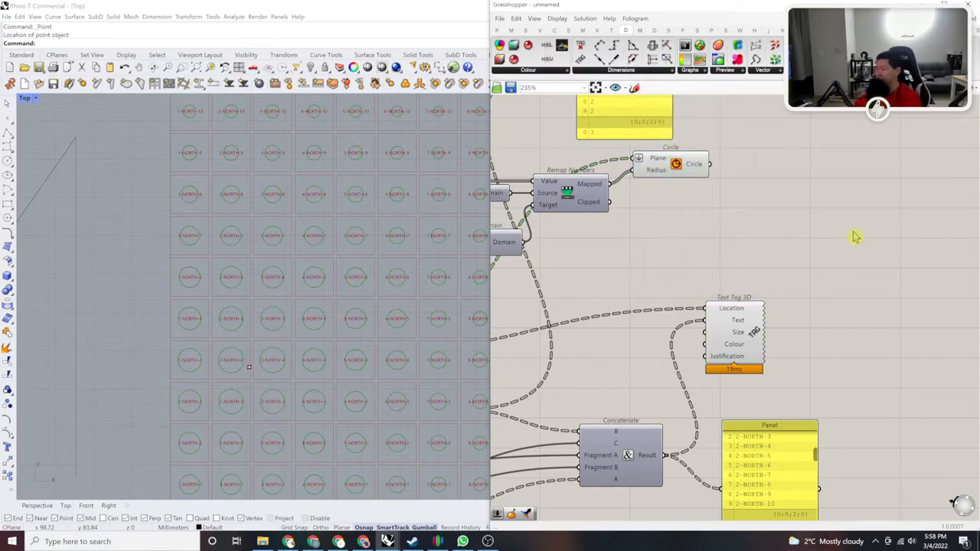
Step: Bake the Text Tag 3D labels into the Rhino document with the preset attributes
right_click(756, 332)
click(781, 370)
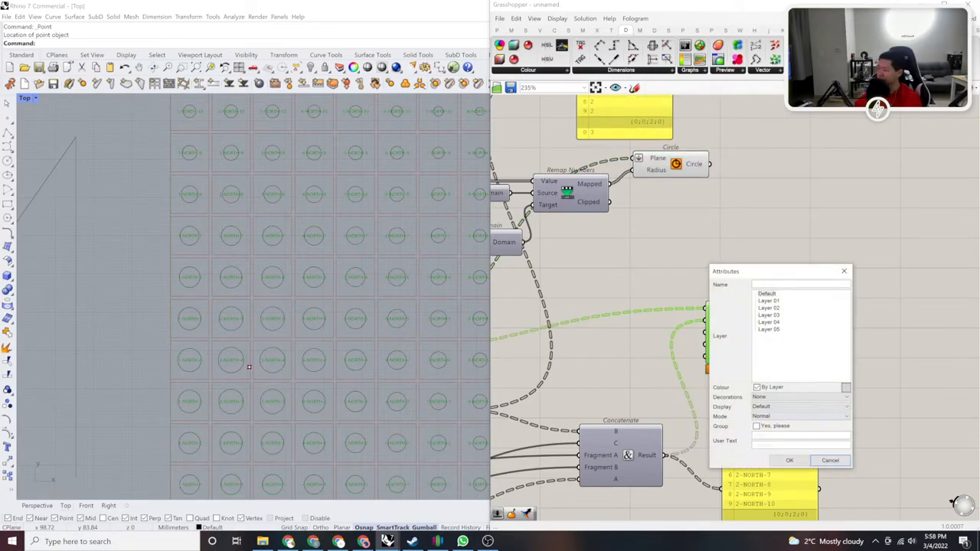
click(788, 461)
right_drag(834, 314, 828, 222)
scroll(195, 242, up, 4)
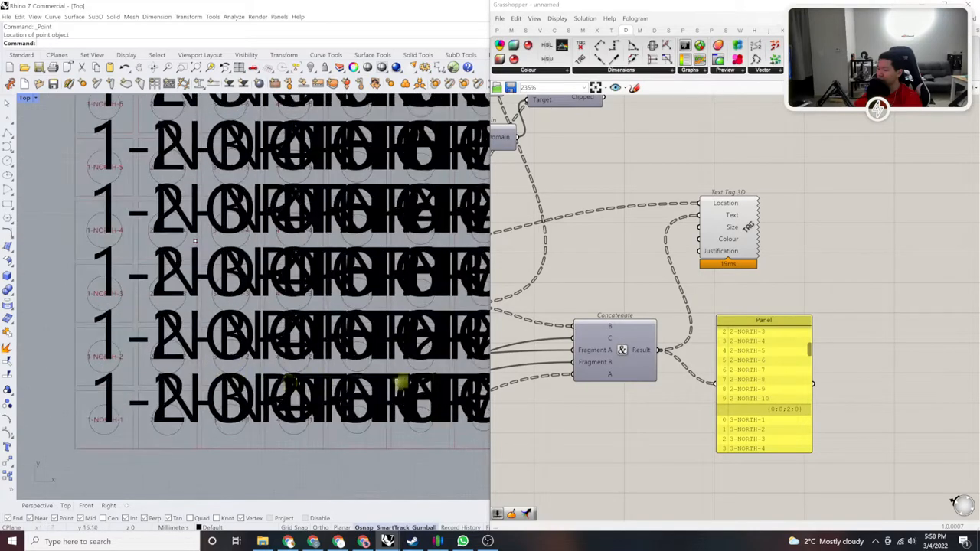
Step: Bake the grid rectangles from the last Move component into Rhino with the preset attributes
scroll(274, 222, down, 6)
right_drag(715, 260, 903, 288)
scroll(904, 288, down, 4)
scroll(660, 304, up, 4)
right_click(659, 305)
click(686, 346)
click(720, 433)
right_drag(674, 248, 605, 253)
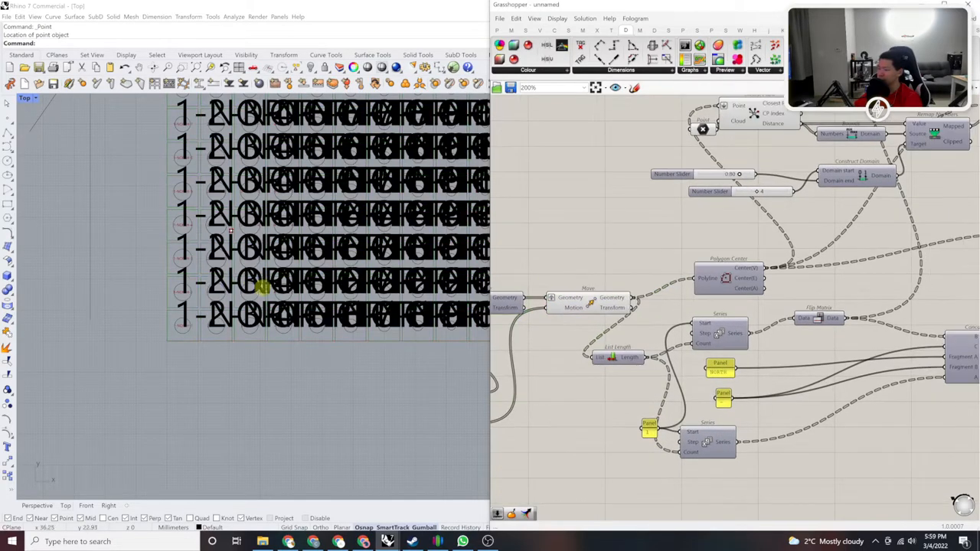
Step: Select the baked text of the 1-NORTH-1 label to identify it, and clear the selection
scroll(176, 329, up, 5)
click(163, 322)
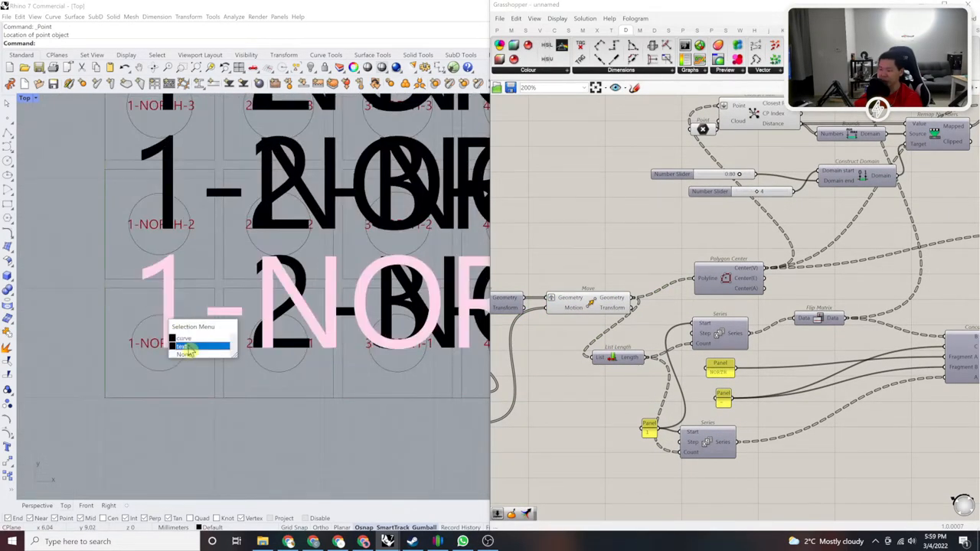
click(189, 350)
key(Escape)
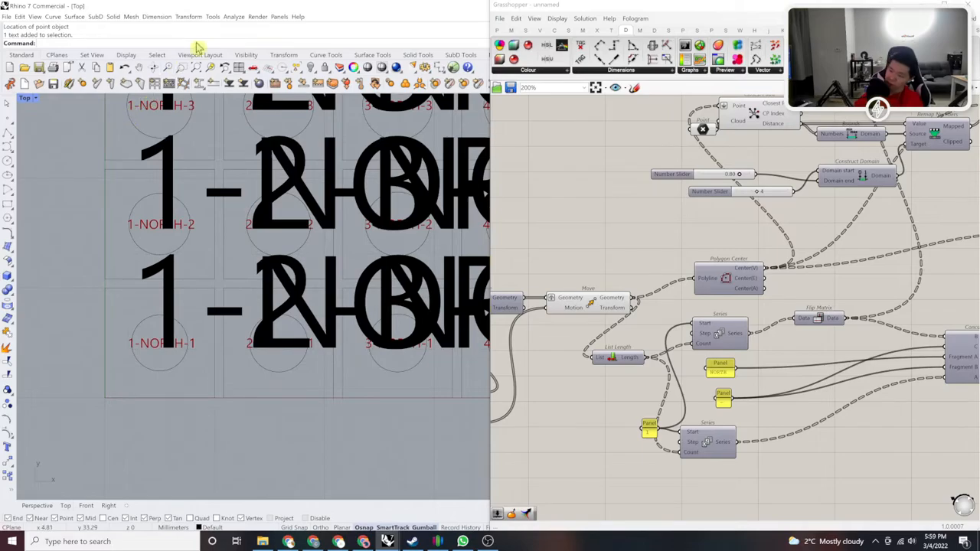
Step: Disable model space scaling for the annotation styles in the Rhino document options
key(Return)
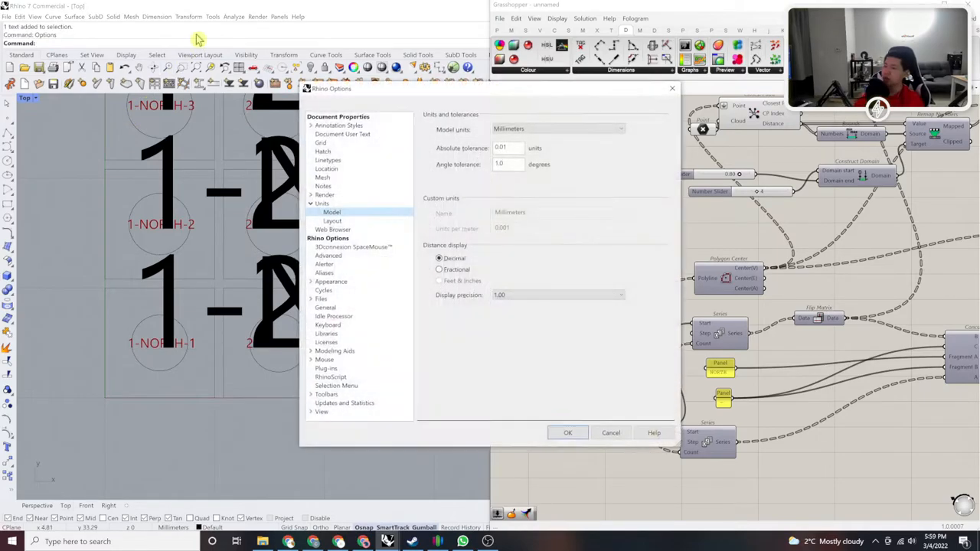
click(339, 125)
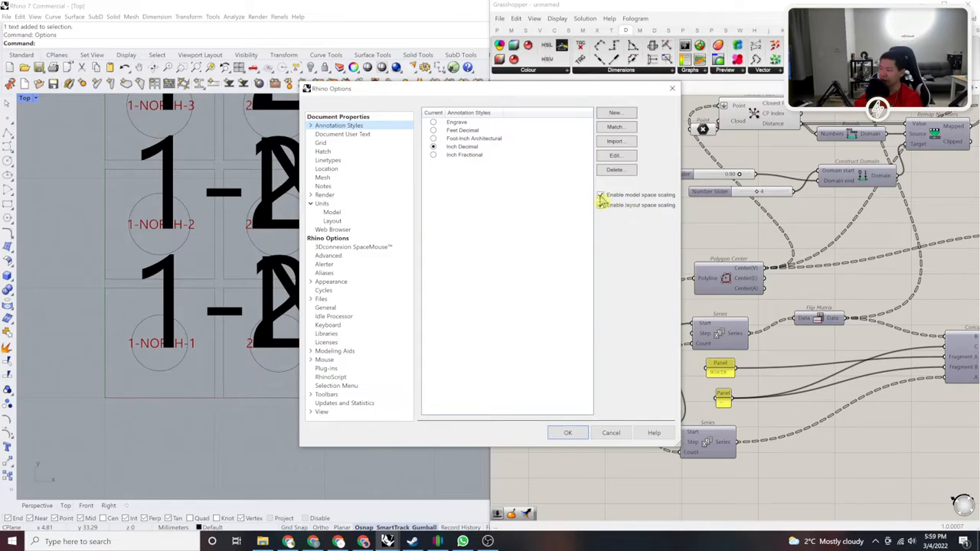
click(601, 196)
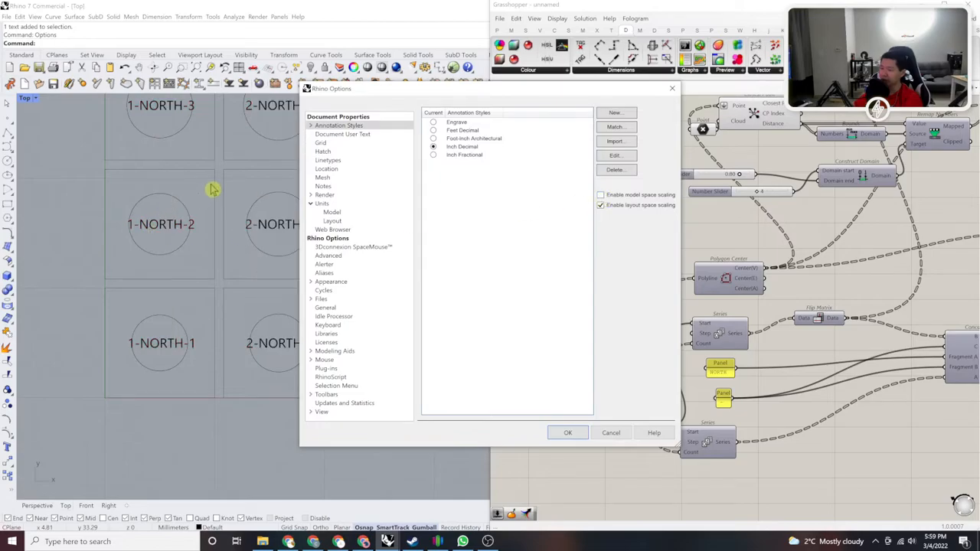
click(579, 434)
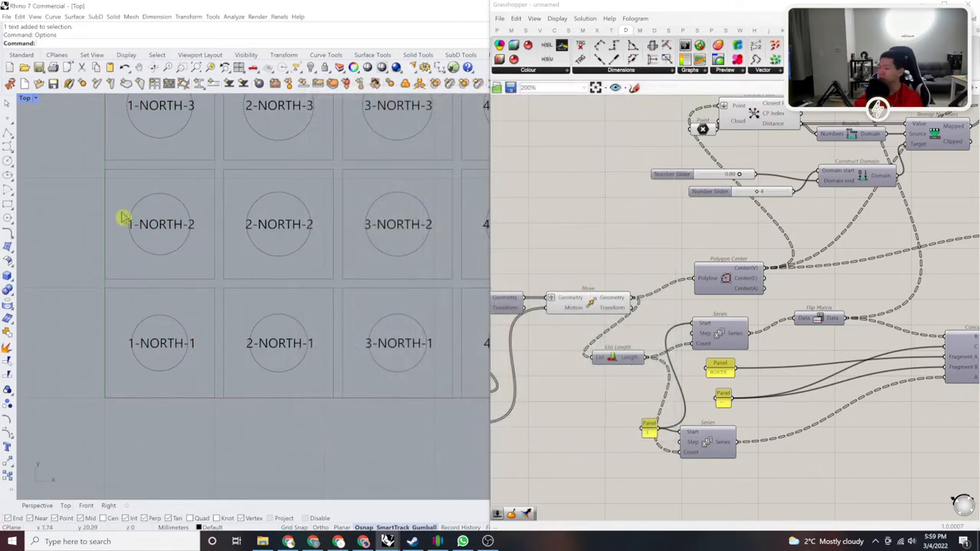
Step: Look over the baked rectangles, circles and labels, selecting the open curve beside the grid, and review the definition again
scroll(122, 219, down, 3)
scroll(263, 246, down, 3)
right_drag(274, 112, 389, 184)
scroll(389, 183, up, 4)
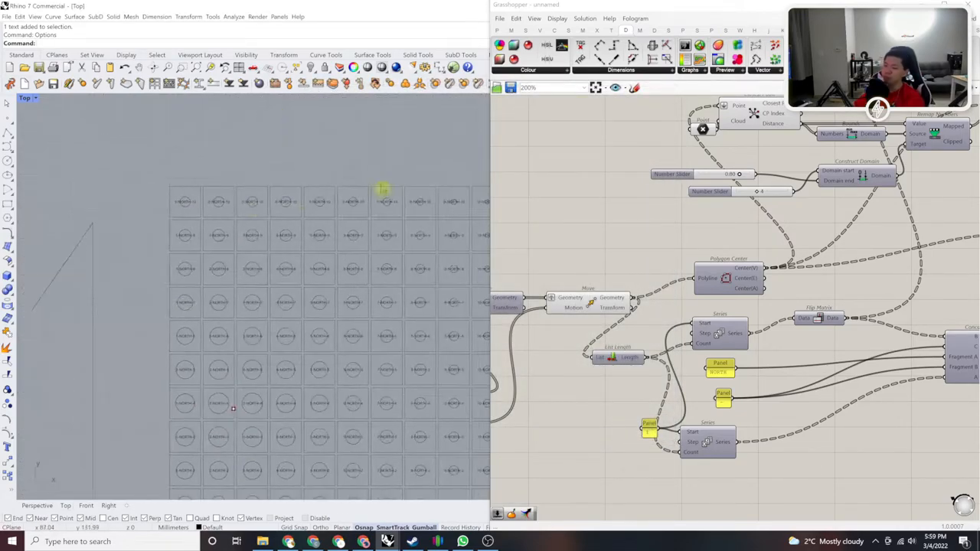
click(87, 233)
right_drag(99, 228, 134, 184)
scroll(169, 159, down, 4)
right_drag(265, 294, 283, 234)
scroll(412, 304, up, 6)
scroll(412, 302, down, 5)
scroll(375, 298, up, 1)
scroll(372, 298, up, 3)
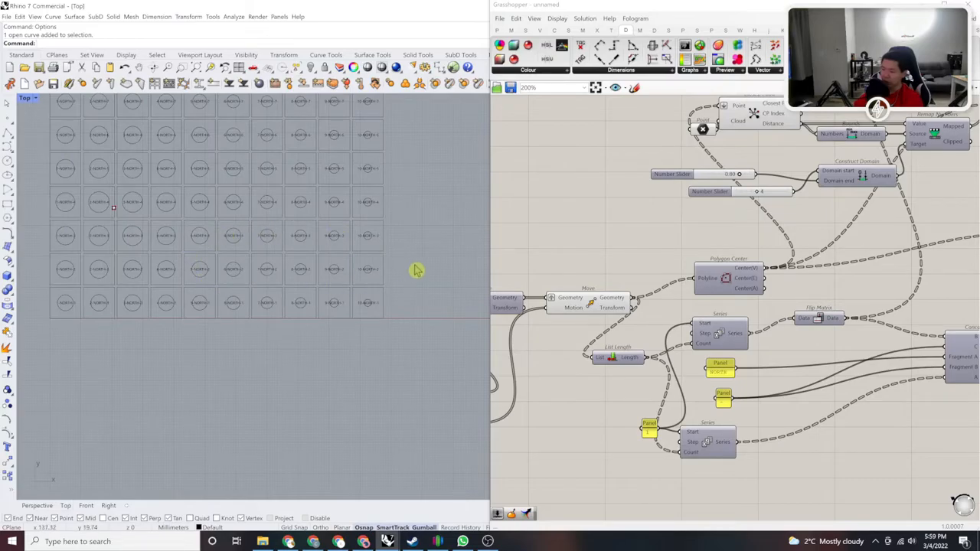
right_drag(154, 311, 216, 299)
right_drag(672, 299, 569, 321)
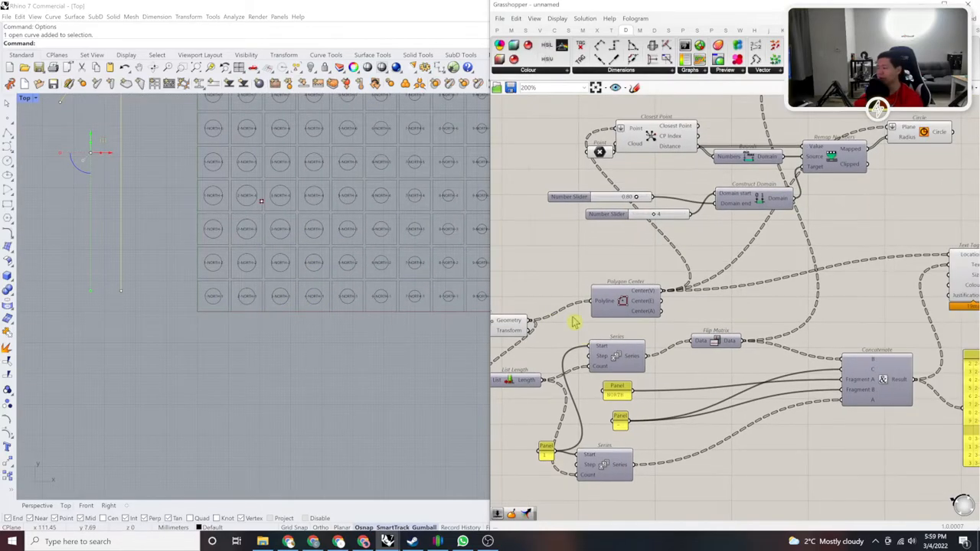
Step: Put the Concatenate component that builds the label text into its own coloured group
mouse_move(810, 307)
right_down()
mouse_move(629, 331)
mouse_move(764, 332)
right_up()
right_drag(540, 254, 710, 302)
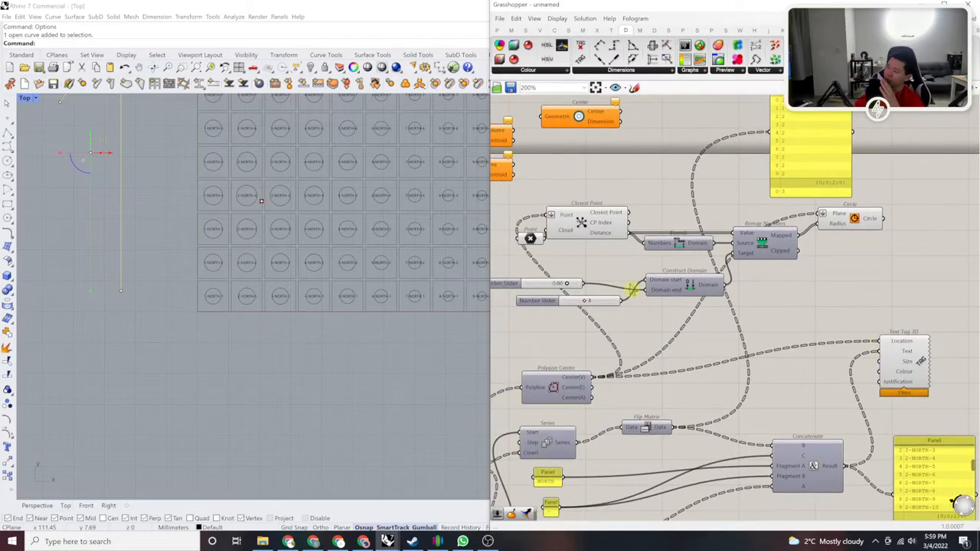
right_drag(833, 478, 771, 366)
scroll(772, 366, up, 2)
drag(776, 420, 697, 319)
middle_click(722, 333)
click(736, 314)
right_drag(743, 344, 648, 329)
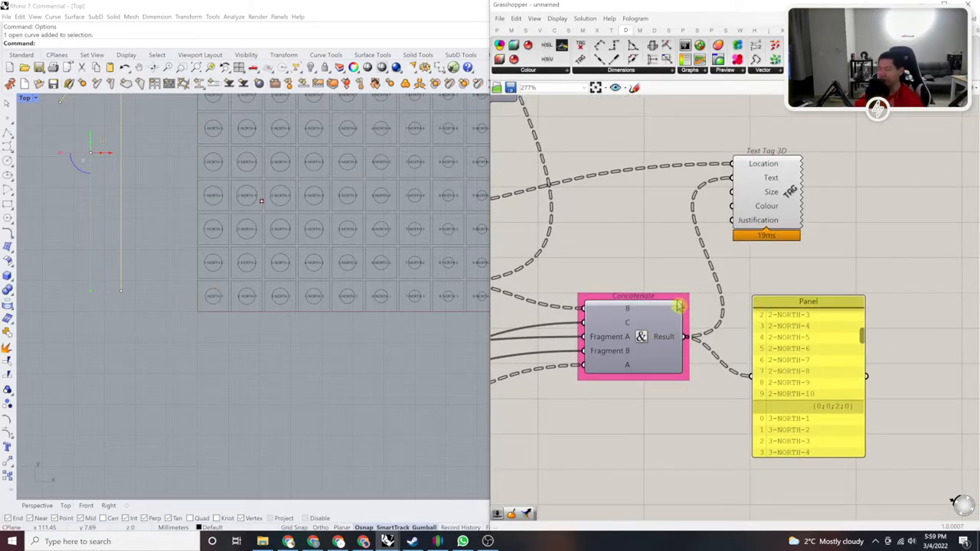
Step: Look over the grouped Concatenate component and its place in the whole definition
scroll(730, 297, down, 4)
right_drag(807, 297, 843, 306)
scroll(842, 307, down, 4)
right_drag(674, 297, 824, 345)
scroll(757, 308, up, 4)
scroll(775, 349, down, 4)
scroll(821, 343, up, 8)
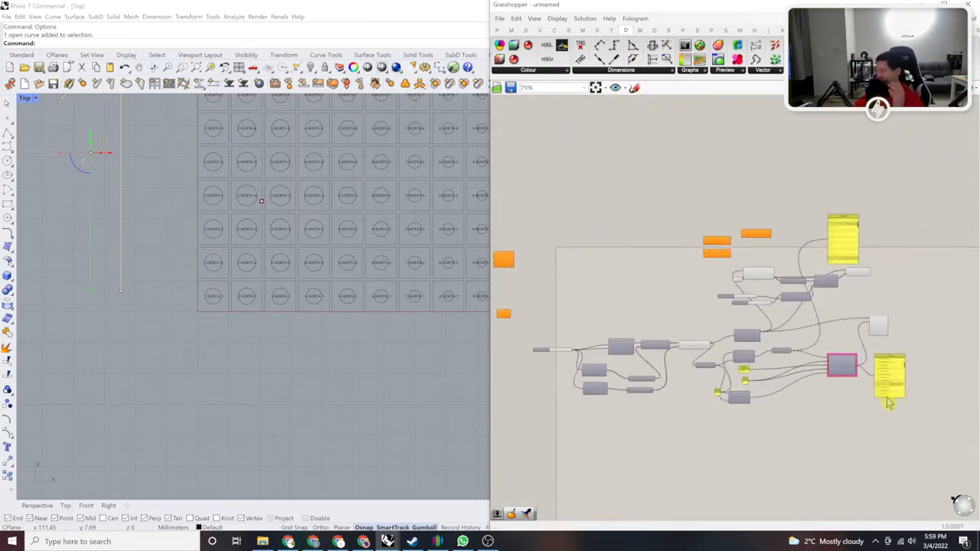
scroll(817, 342, up, 4)
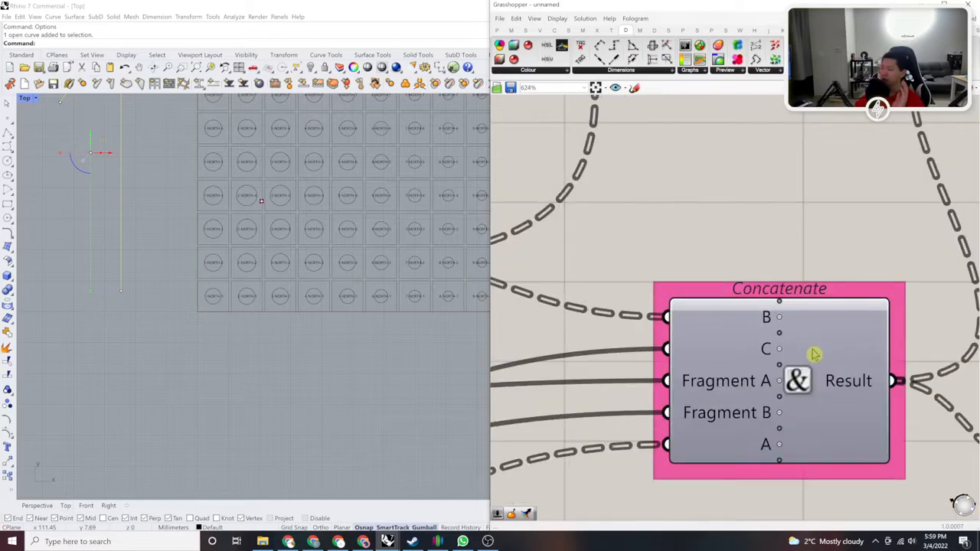
scroll(747, 369, down, 5)
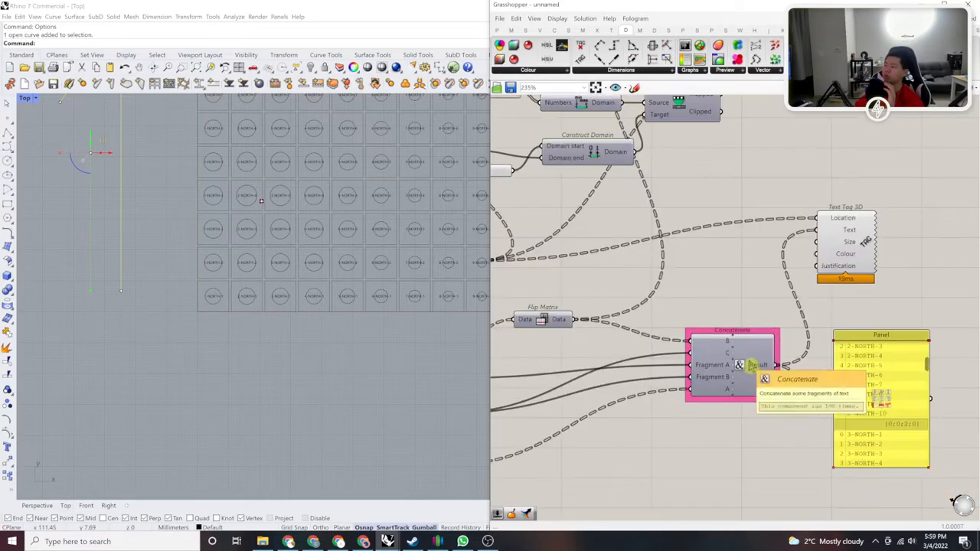
scroll(740, 373, down, 4)
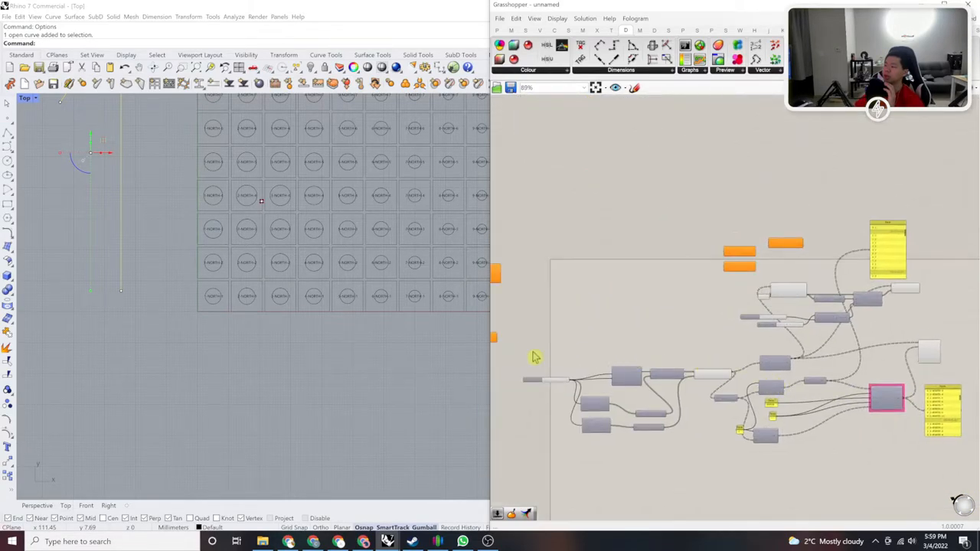
Step: Open the code editor of the unused C# Script component, and close it without changes
scroll(689, 373, up, 6)
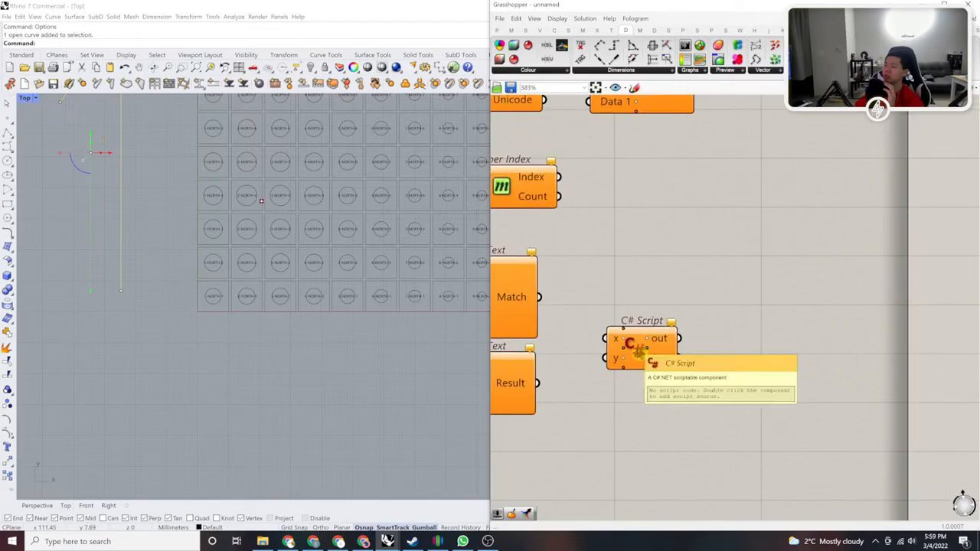
click(639, 355)
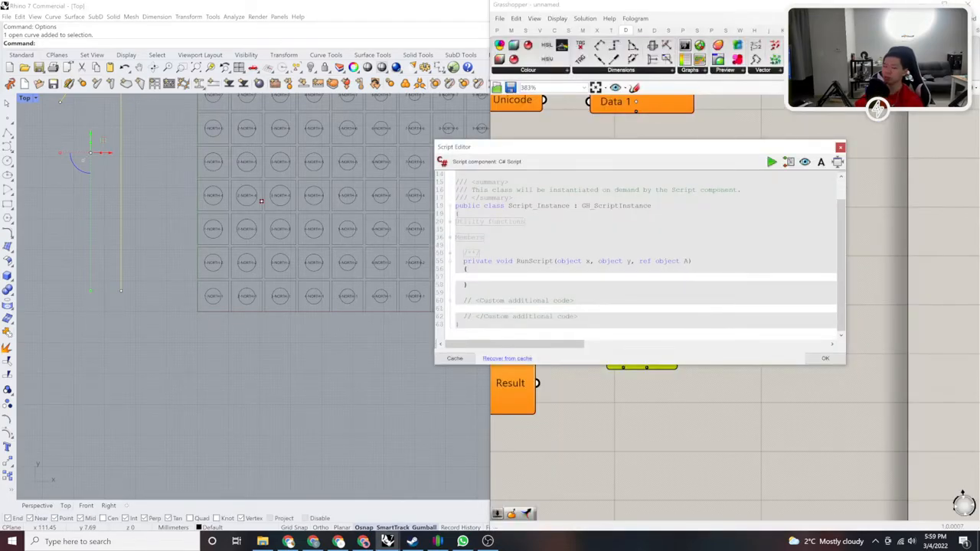
click(840, 147)
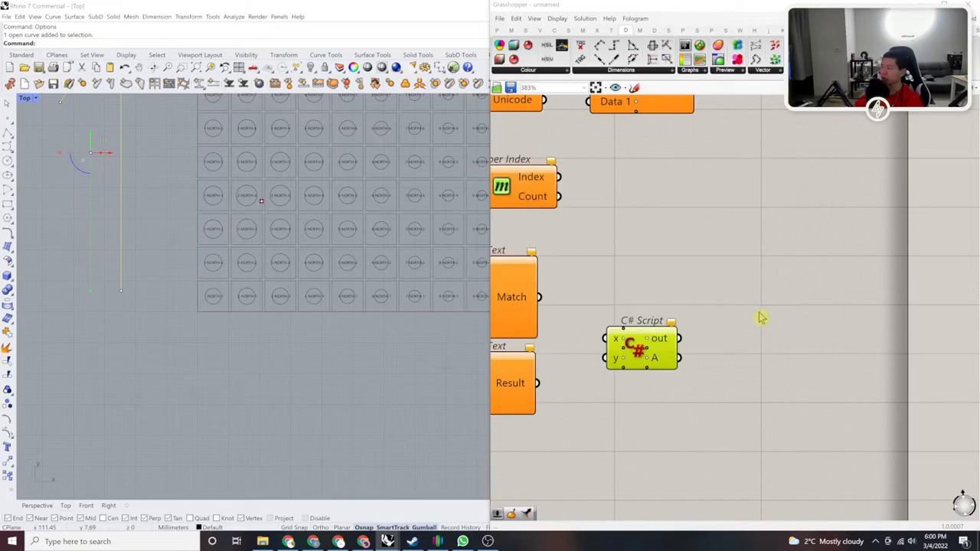
scroll(766, 317, down, 6)
scroll(699, 338, up, 7)
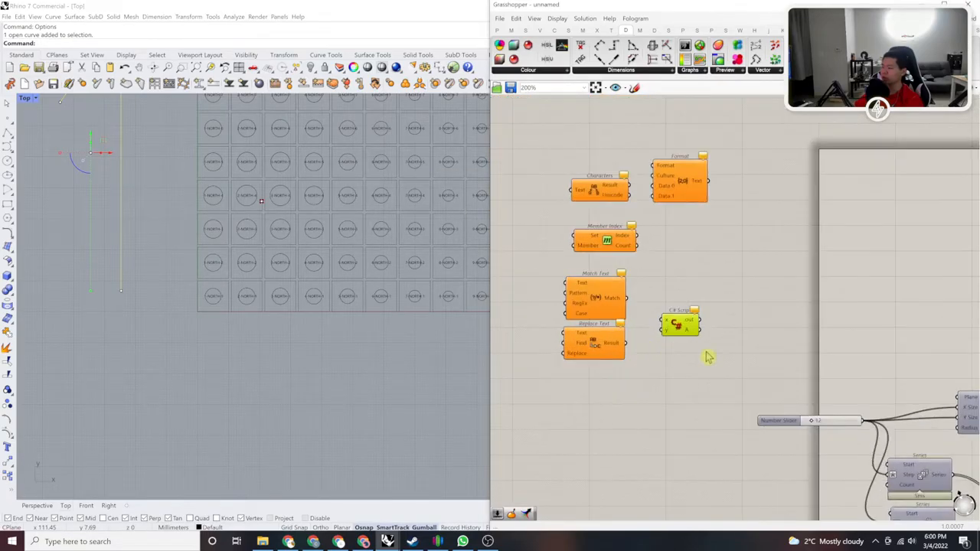
Step: Add four extra text inputs, D to G, to a copy of the Concatenate component
scroll(674, 322, down, 10)
right_drag(935, 368, 766, 308)
scroll(799, 314, up, 6)
click(787, 304)
scroll(793, 344, up, 5)
scroll(796, 388, up, 4)
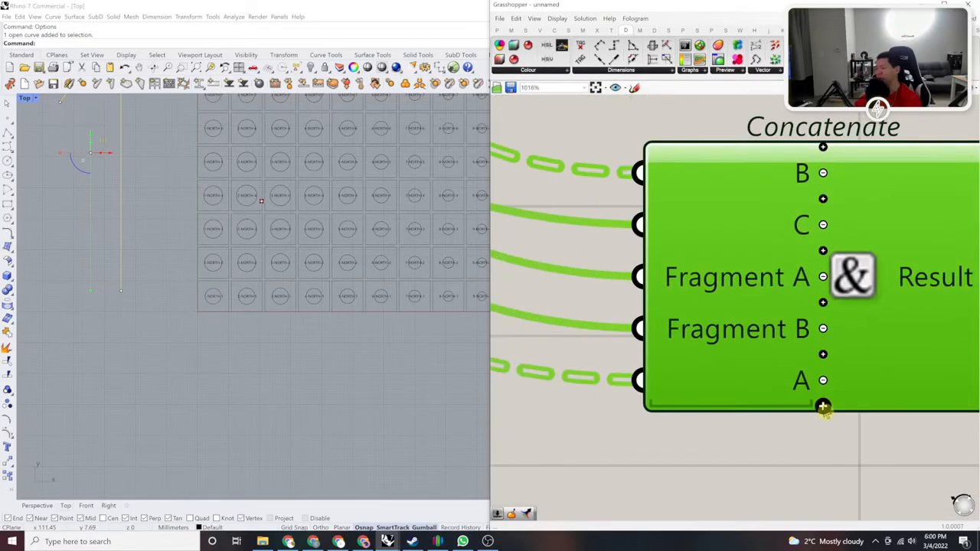
click(823, 405)
click(823, 432)
click(823, 457)
right_drag(823, 457, 796, 370)
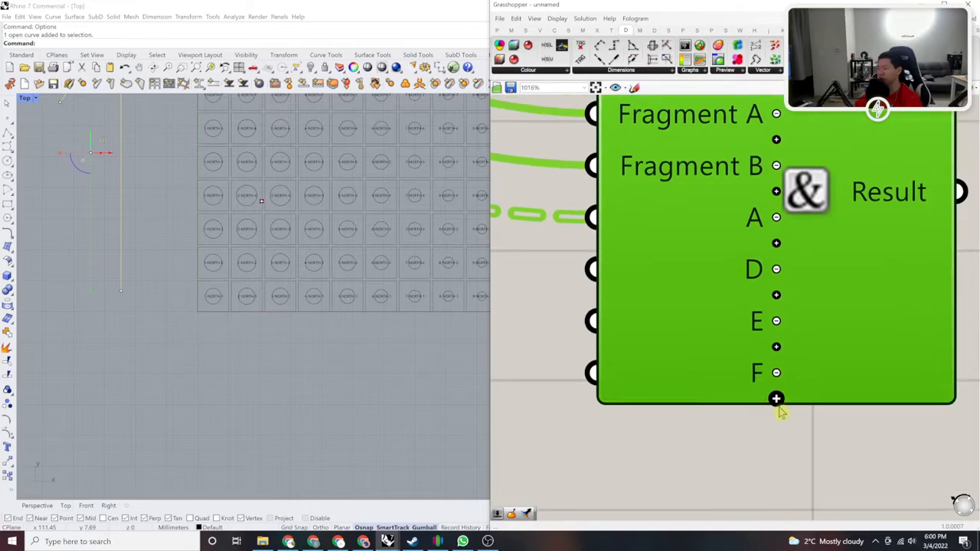
click(777, 398)
scroll(764, 365, down, 5)
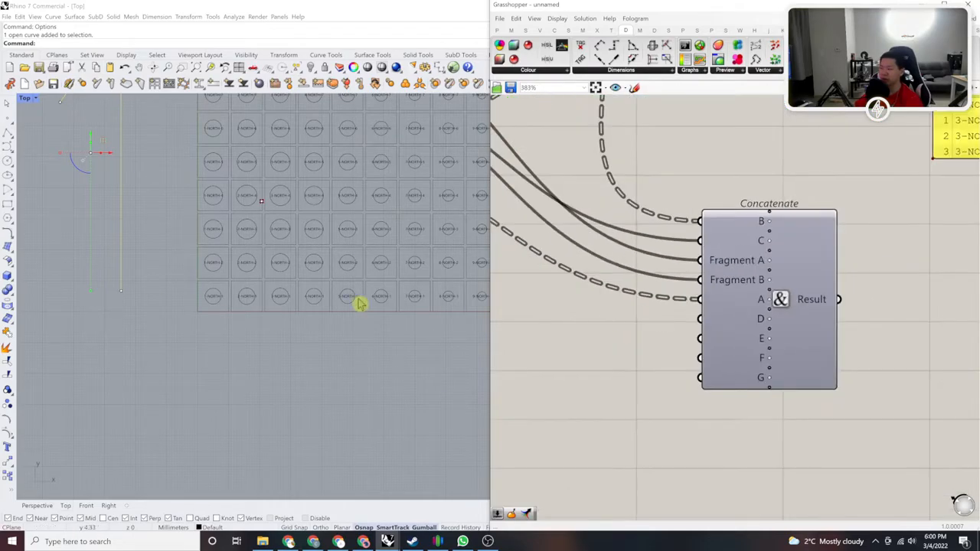
Step: Delete the extended copy of the Concatenate component
scroll(740, 344, up, 2)
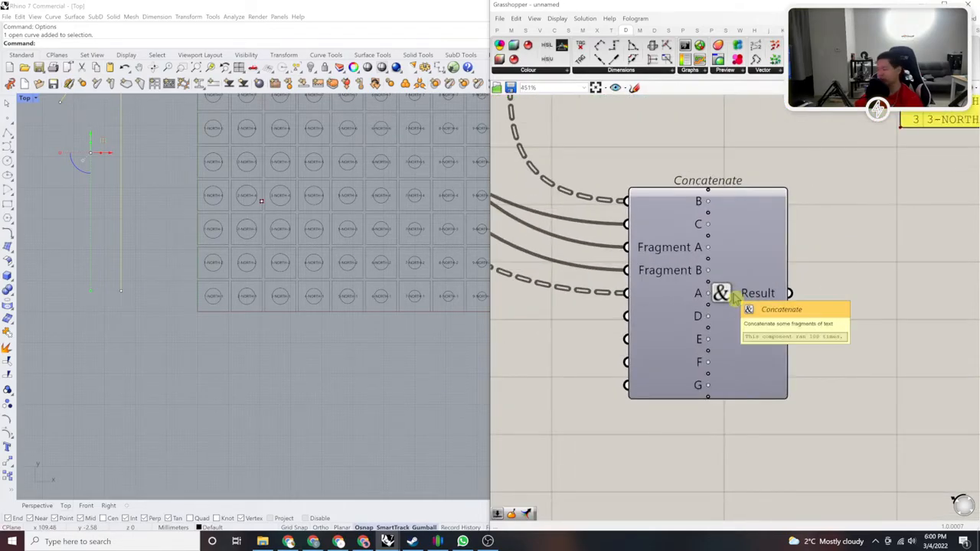
click(712, 318)
right_drag(712, 318, 679, 339)
key(Delete)
Step: Align the two number sliders feeding Construct Domain along their vertical centre line
scroll(700, 331, down, 6)
scroll(780, 241, up, 3)
right_drag(754, 214, 702, 290)
right_drag(774, 254, 976, 296)
scroll(850, 339, down, 5)
right_drag(609, 307, 829, 337)
right_drag(810, 371, 700, 379)
right_drag(760, 362, 549, 375)
scroll(648, 265, up, 5)
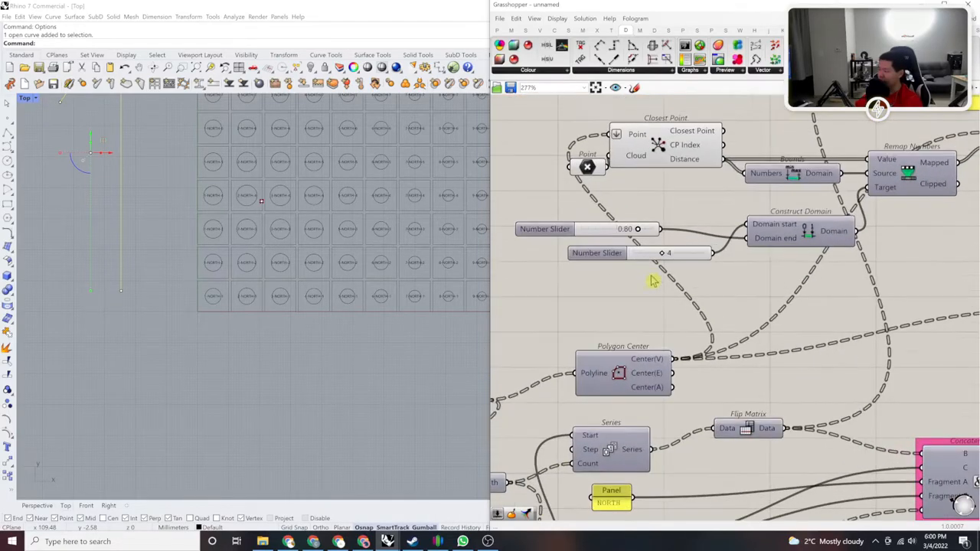
drag(644, 296, 573, 225)
click(612, 215)
click(709, 210)
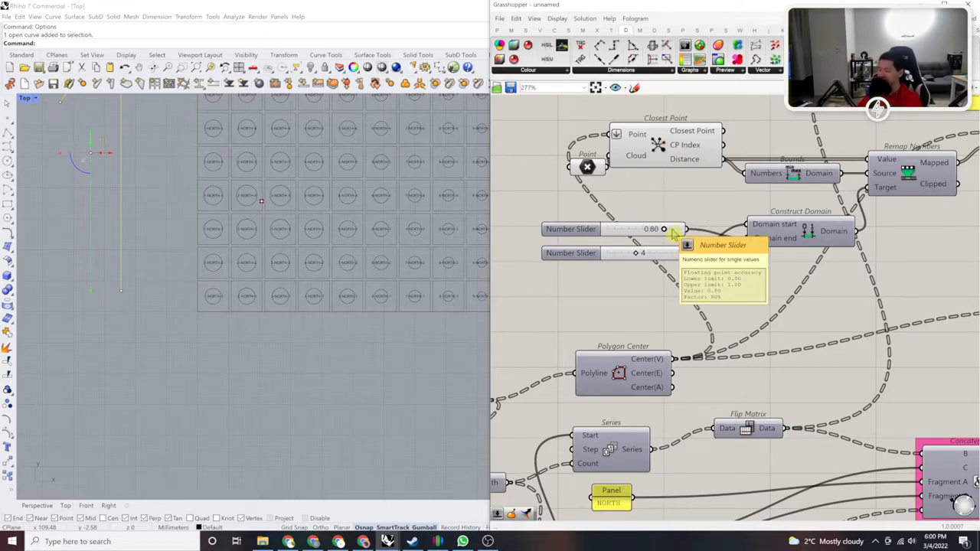
right_drag(683, 203, 639, 220)
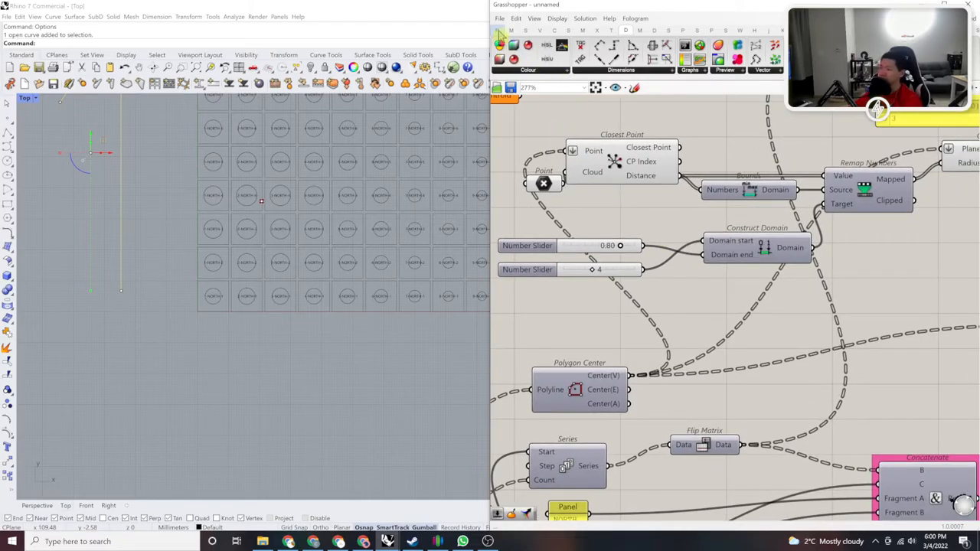
click(511, 88)
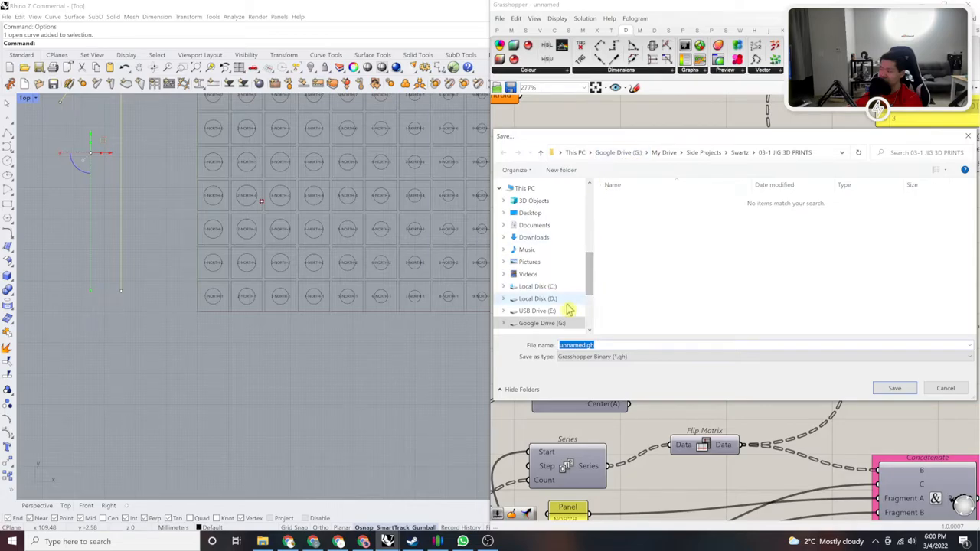
drag(940, 138, 810, 139)
click(838, 135)
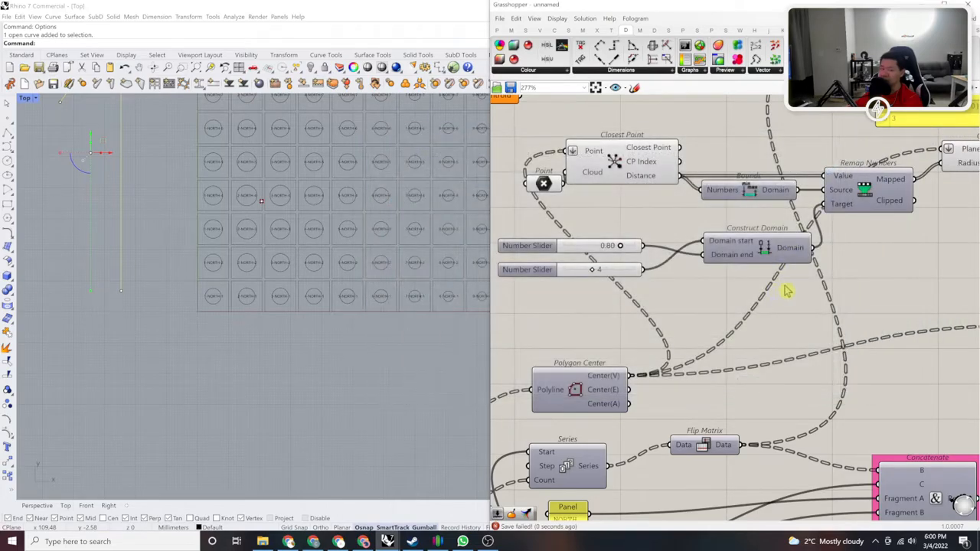
Step: Examine the baked grid in Rhino, selecting the 10-NORTH-5 label with its circle, and clear the selection
right_drag(838, 288, 755, 286)
right_drag(308, 282, 259, 350)
scroll(284, 361, down, 10)
click(294, 349)
scroll(271, 344, up, 10)
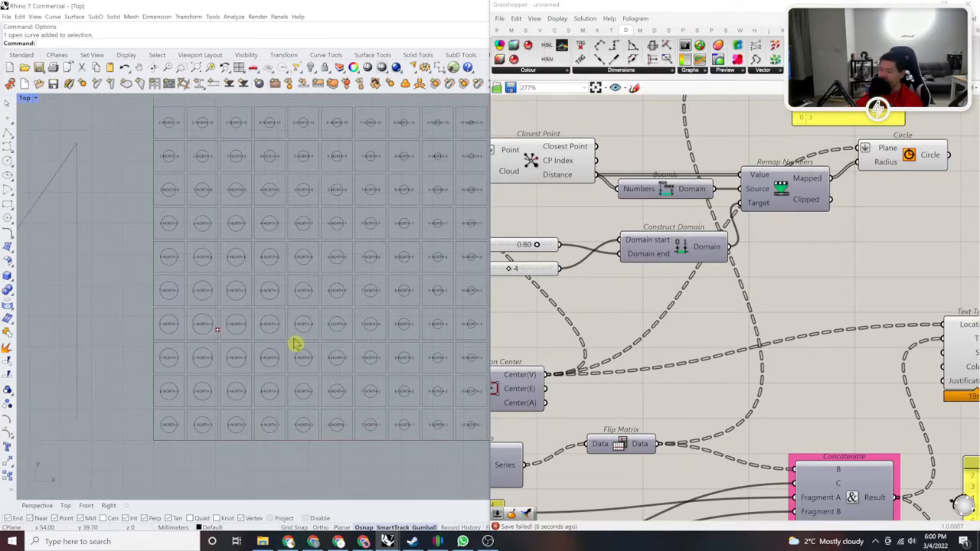
scroll(360, 317, down, 3)
scroll(379, 312, up, 8)
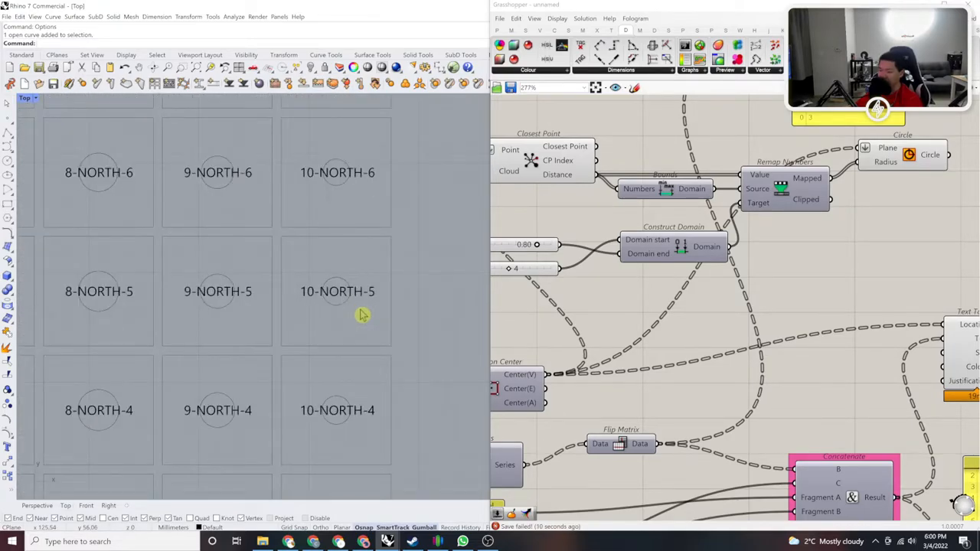
drag(371, 324, 306, 282)
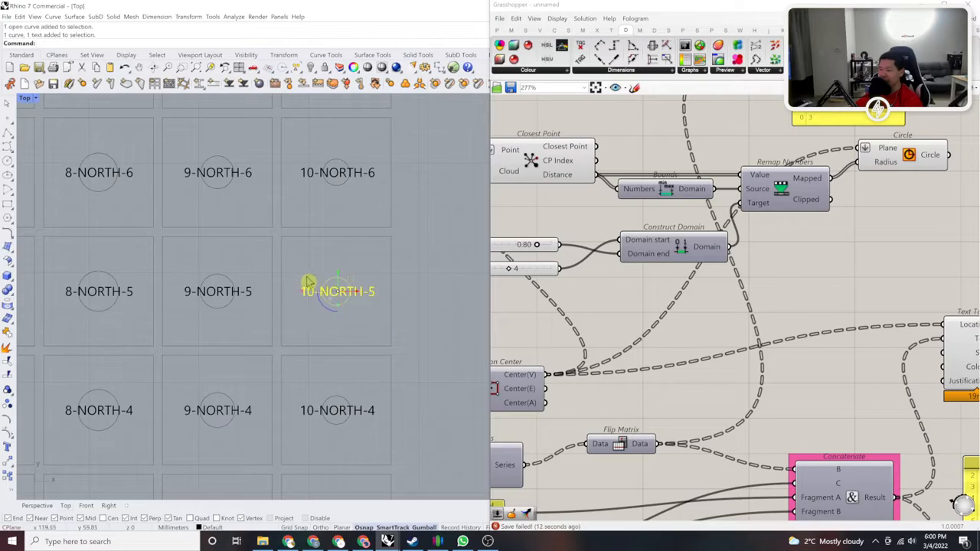
right_drag(330, 290, 406, 291)
click(323, 316)
Step: Examine the baked labels at the grid's lower rows, selecting the 1-NORTH-1 text, and clear the selection
right_drag(296, 317, 355, 265)
scroll(354, 266, down, 4)
scroll(355, 267, down, 2)
right_drag(276, 400, 309, 375)
scroll(282, 394, down, 4)
scroll(289, 366, up, 4)
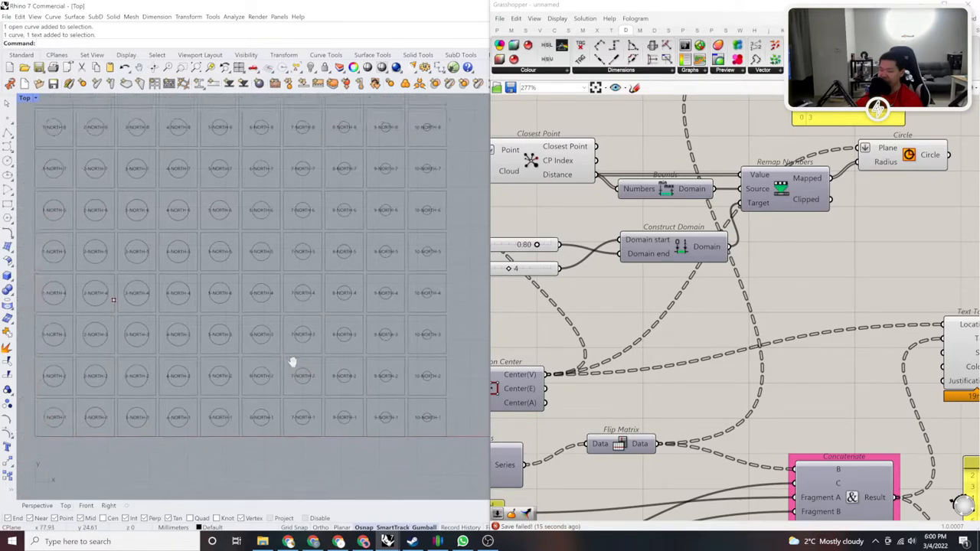
scroll(192, 393, up, 3)
scroll(191, 385, up, 7)
click(131, 349)
right_drag(147, 350, 260, 352)
double_click(259, 353)
scroll(262, 354, down, 8)
scroll(157, 371, up, 2)
right_drag(157, 371, 265, 370)
scroll(192, 369, up, 2)
scroll(191, 369, up, 3)
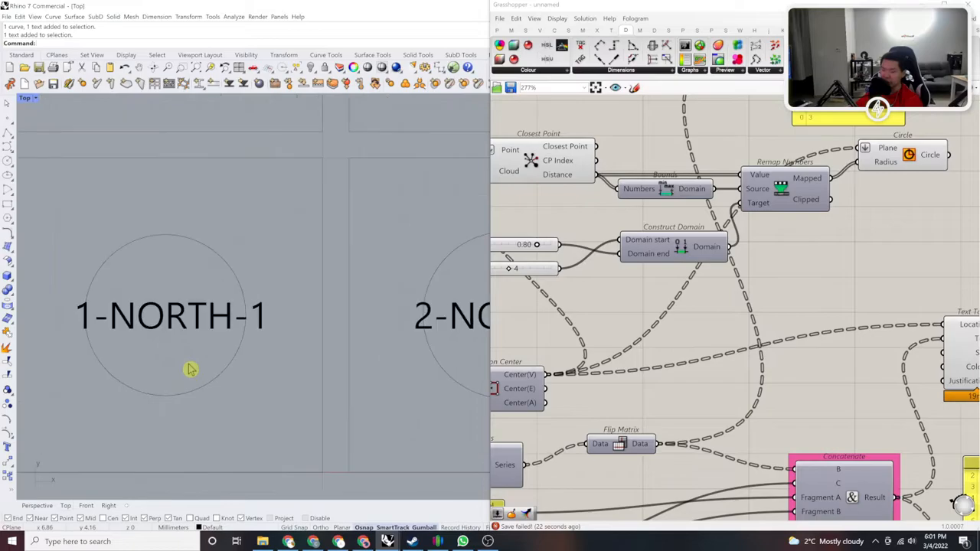
click(149, 302)
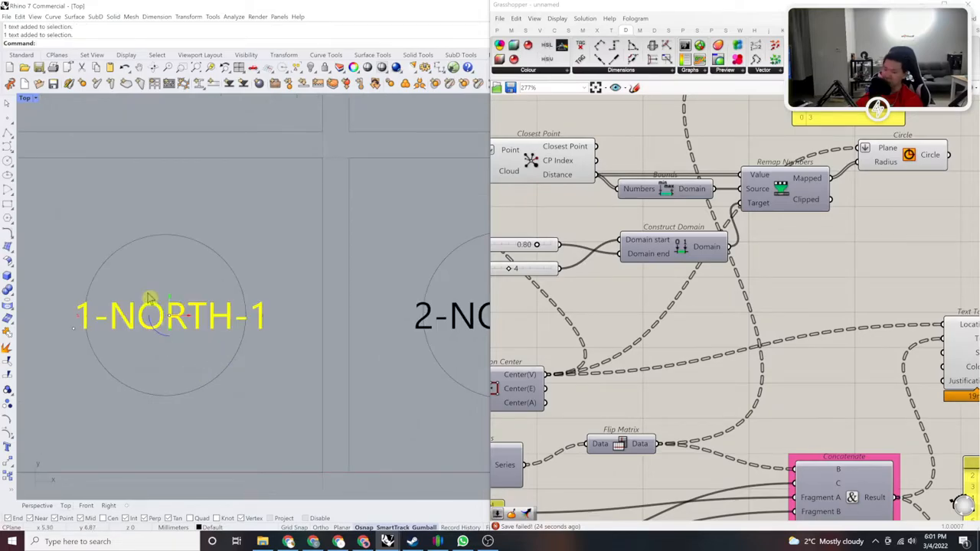
click(307, 215)
Step: Select the Text Tag 3D component to check its preview, clear the selection, and review the whole grid and definition
scroll(303, 216, down, 1)
scroll(299, 219, down, 6)
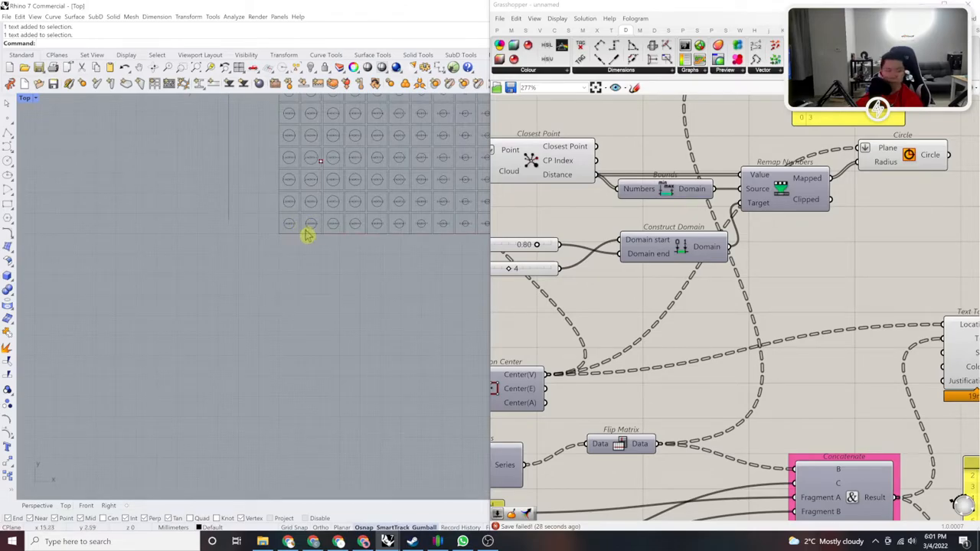
scroll(753, 351, down, 5)
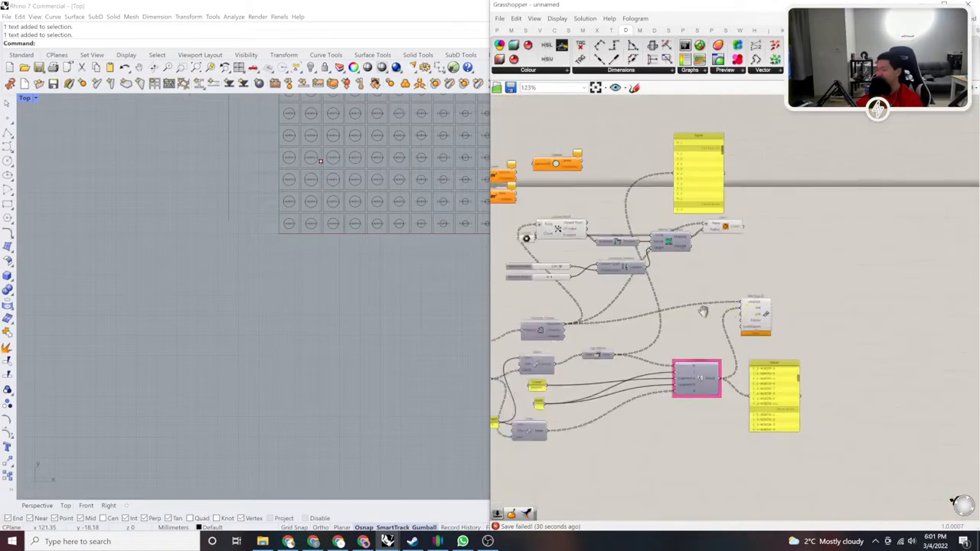
scroll(719, 311, up, 5)
click(713, 320)
scroll(735, 306, down, 4)
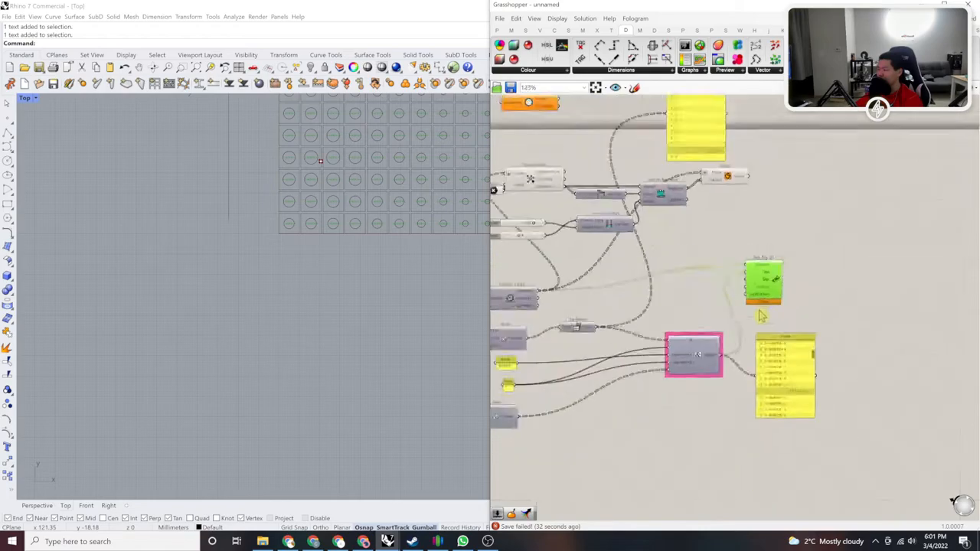
scroll(762, 314, down, 2)
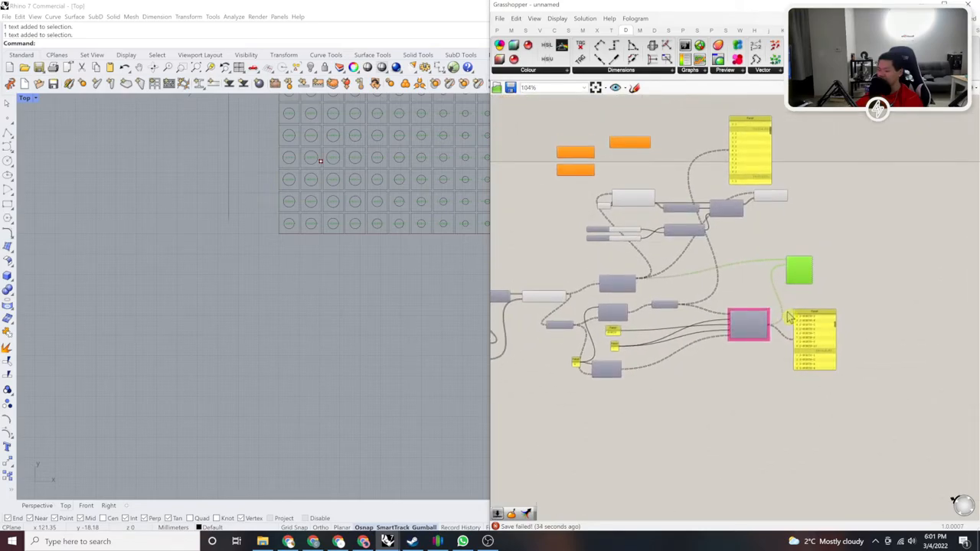
click(746, 394)
right_drag(295, 220, 228, 334)
right_drag(329, 247, 293, 275)
scroll(297, 259, up, 1)
right_drag(702, 351, 750, 373)
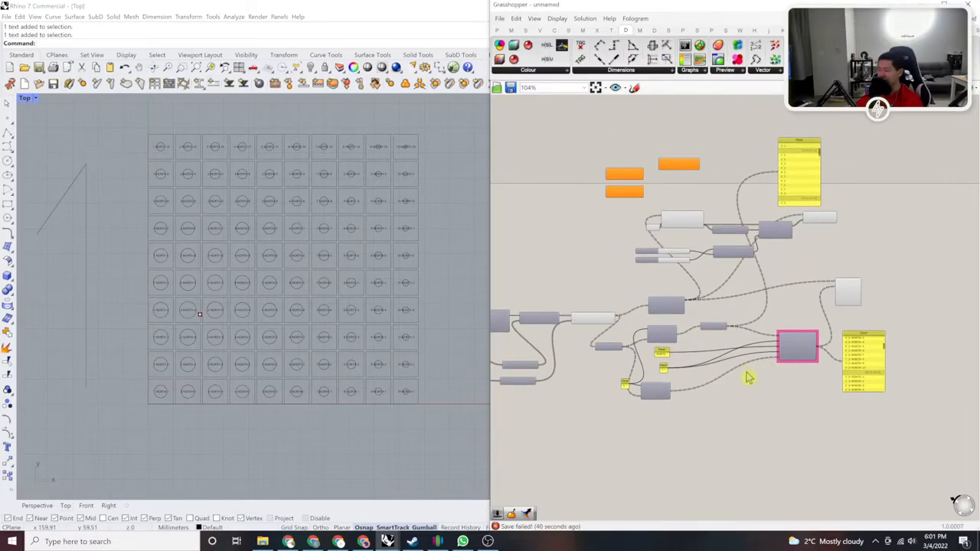